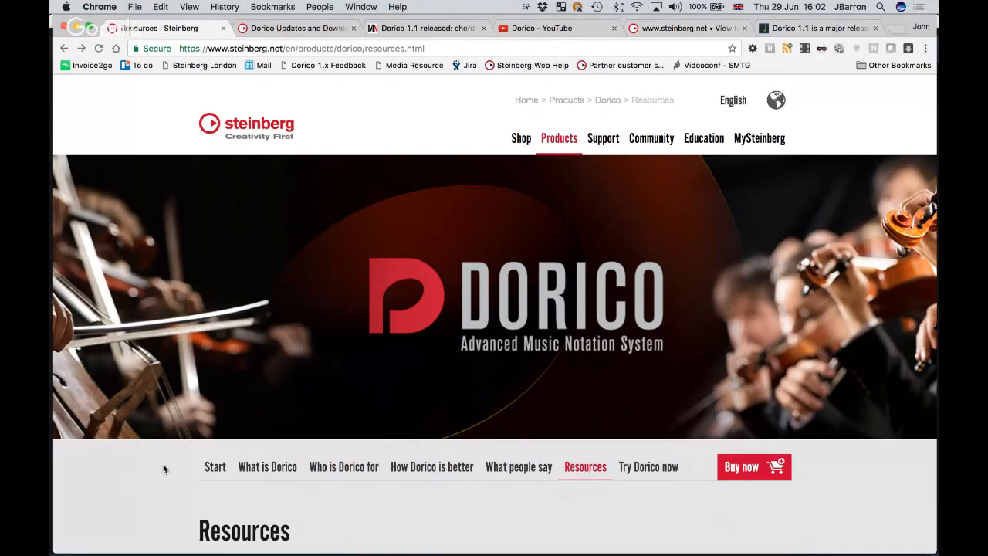
Scroll the Dorico Resources page, then bring up the 'Dorico 1.1 released' blog post.
scroll(164, 468, "down", 3)
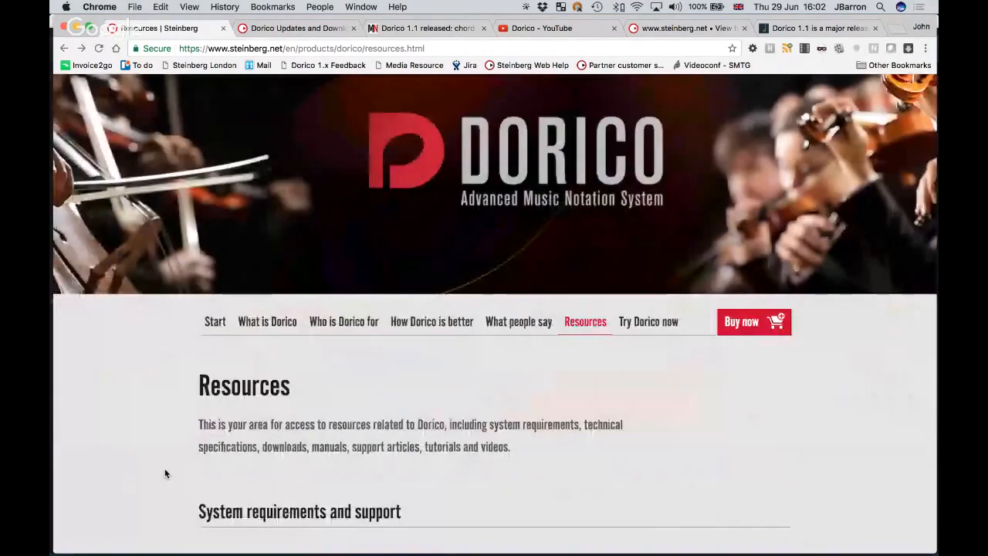
scroll(164, 469, "down", 5)
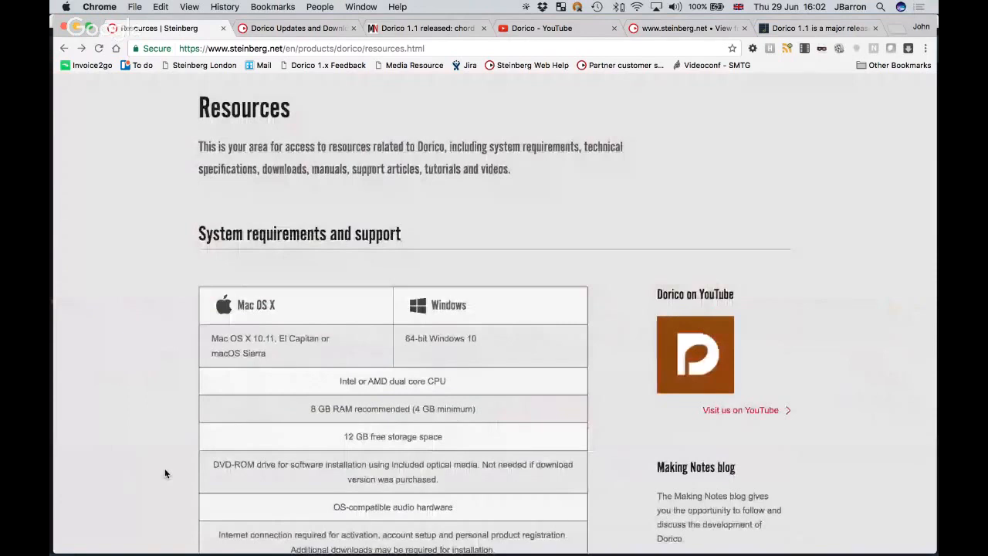
scroll(164, 474, "down", 1)
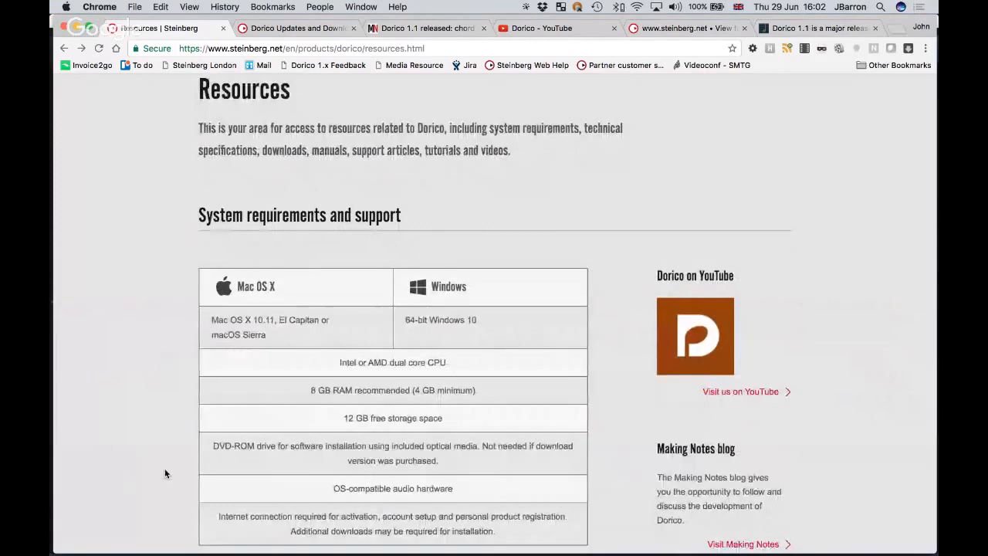
scroll(164, 474, "down", 2)
scroll(165, 474, "down", 1)
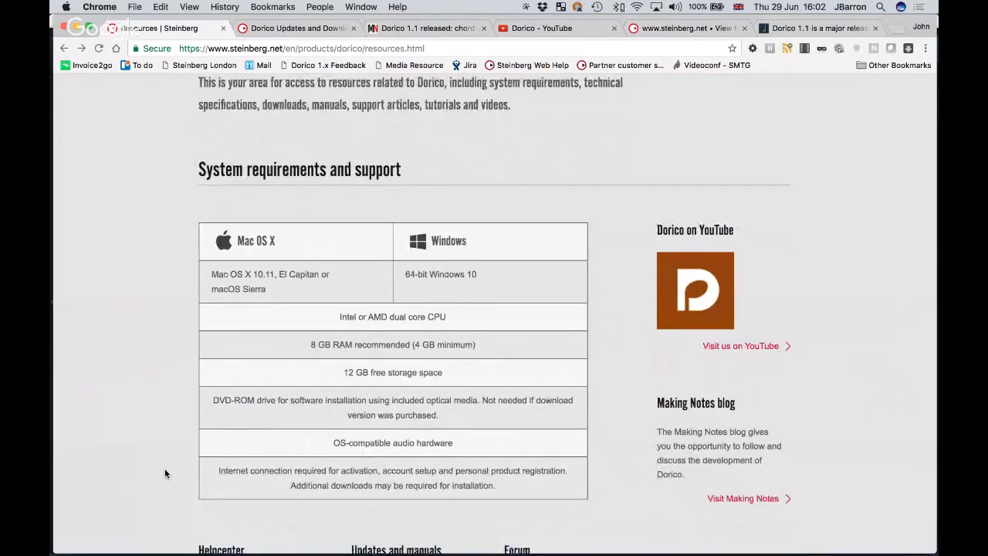
scroll(164, 470, "down", 2)
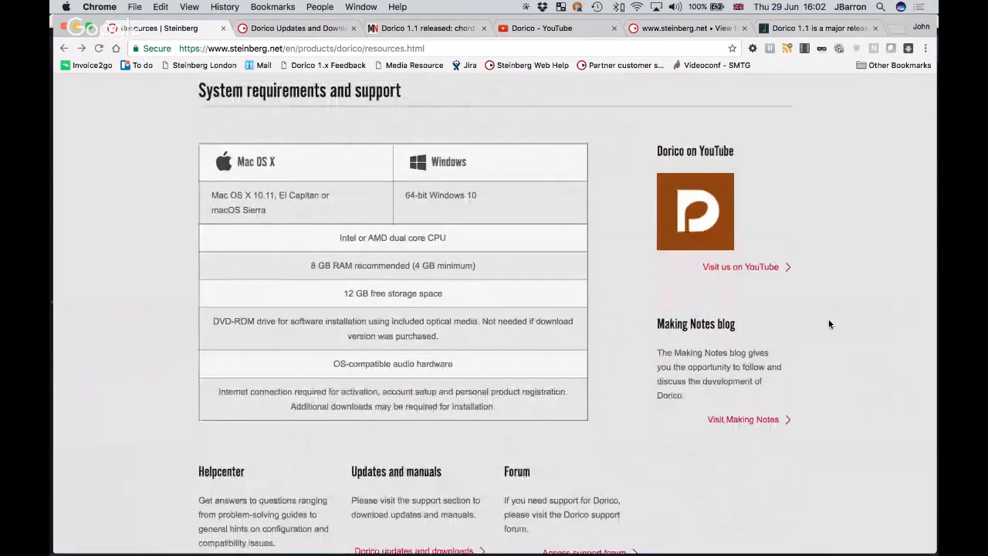
scroll(828, 324, "down", 1)
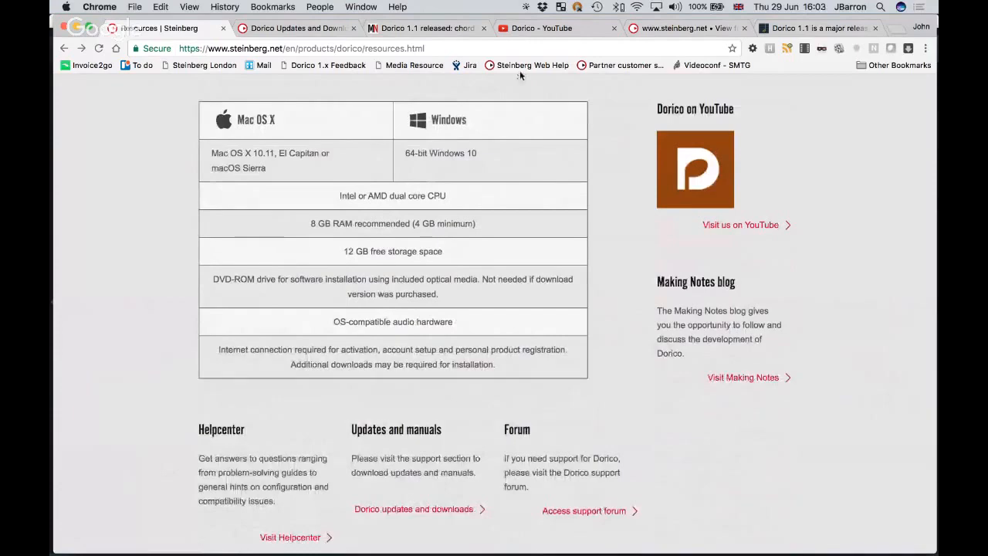
left_click(427, 29)
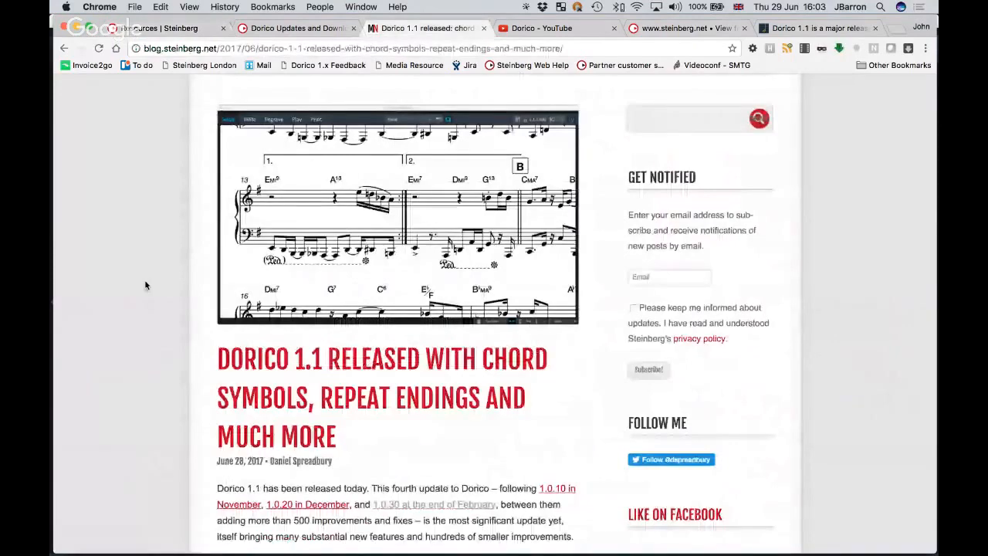
Skim the blog post and Dorico YouTube channel, then return to the Resources | Steinberg page.
scroll(144, 286, "down", 3)
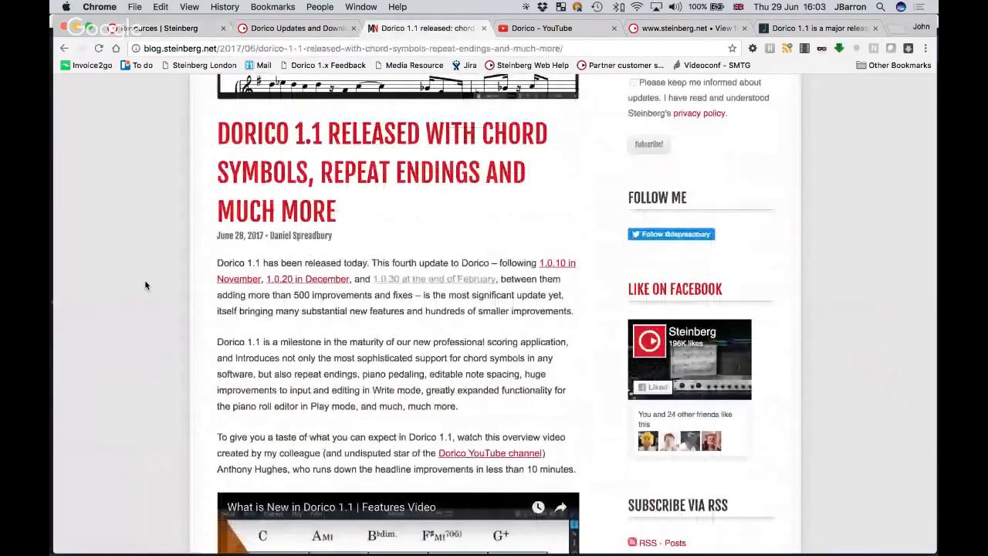
scroll(144, 285, "down", 4)
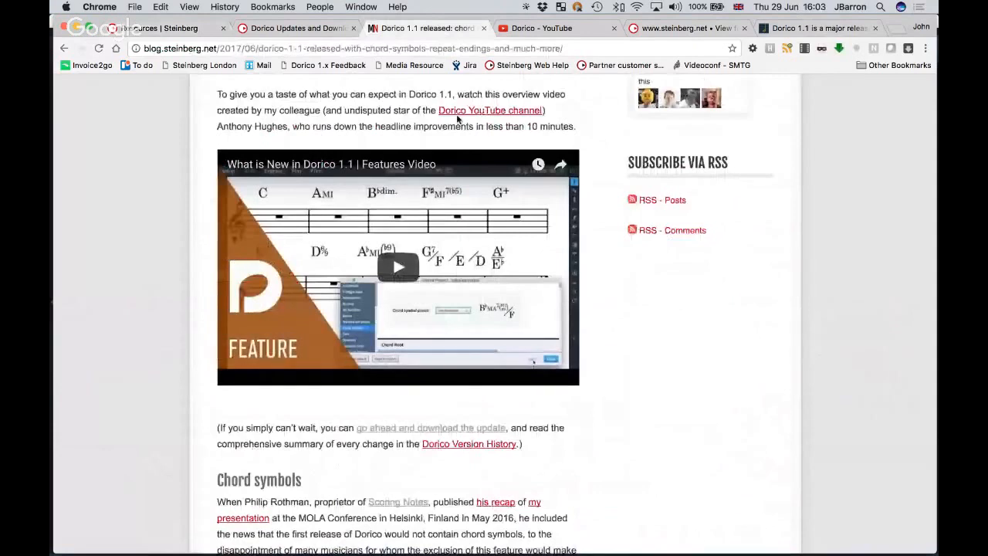
left_click(560, 28)
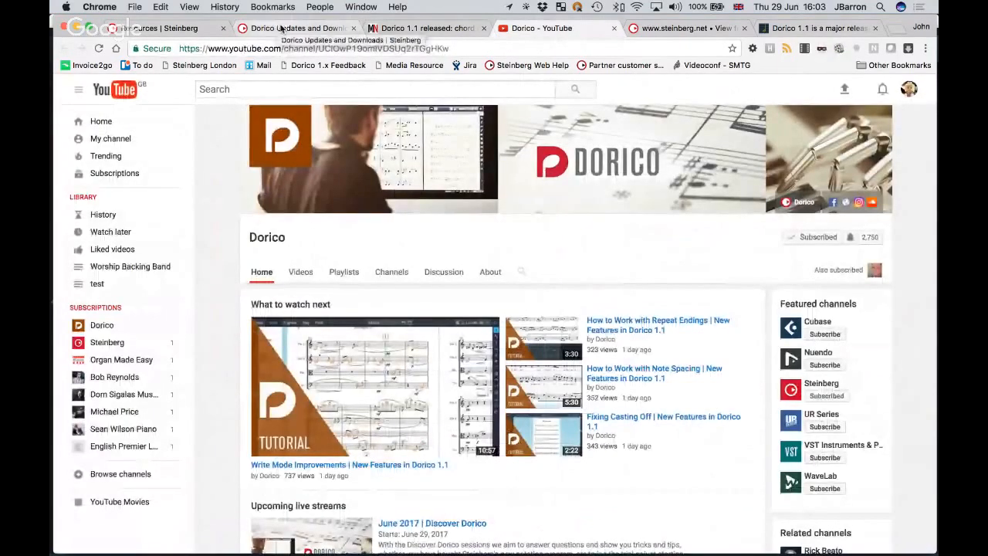
left_click(184, 29)
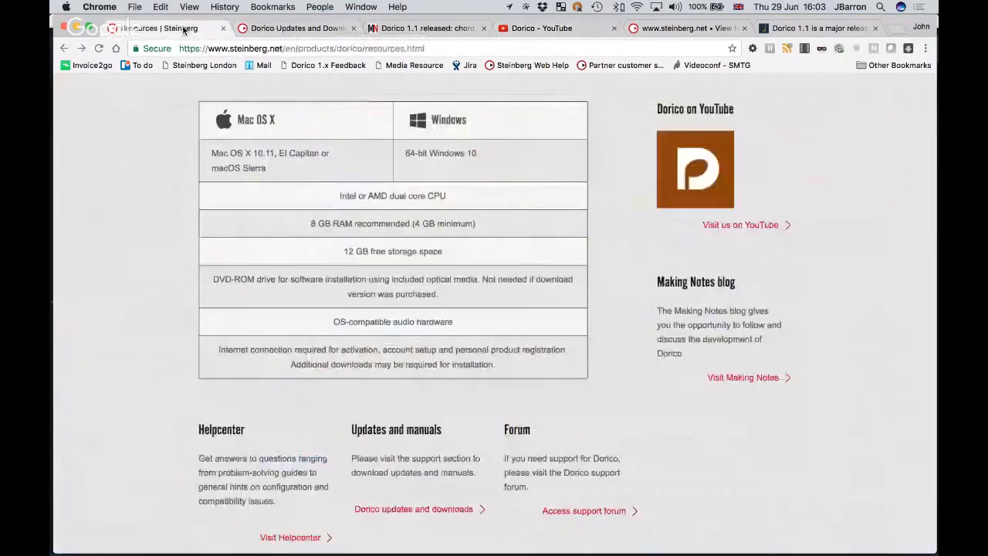
Glance at the Dorico Updates and Downloads page and come back to Resources.
scroll(143, 347, "down", 2)
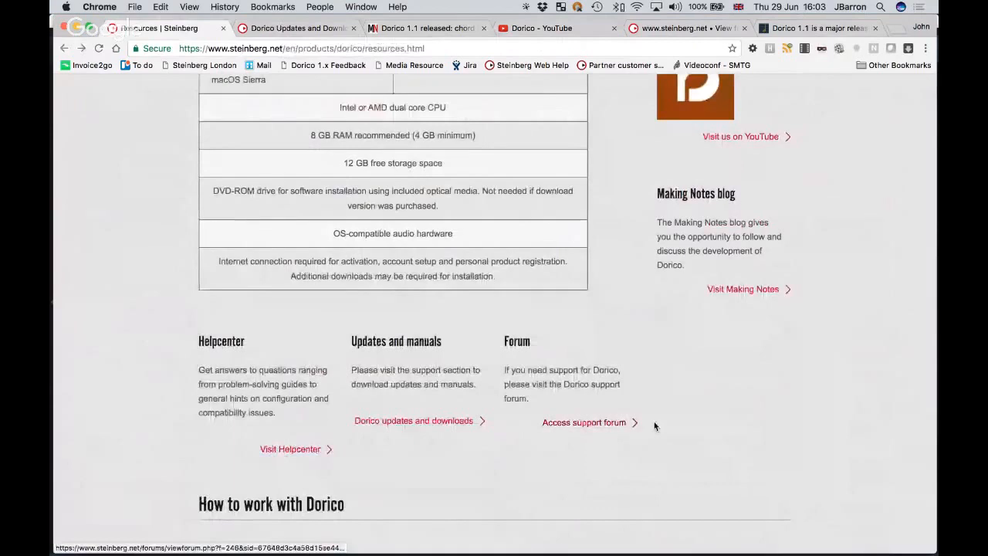
scroll(660, 422, "down", 1)
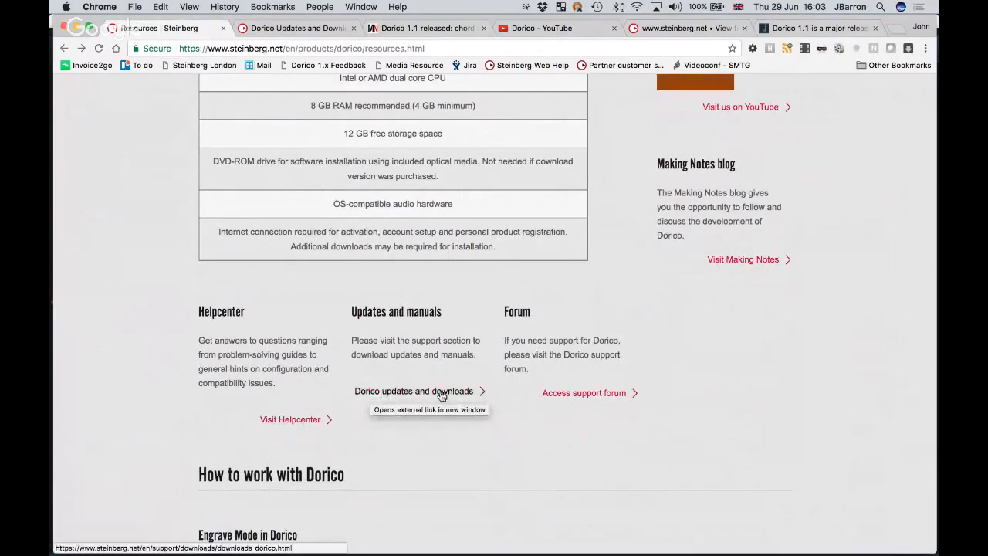
key("super+2")
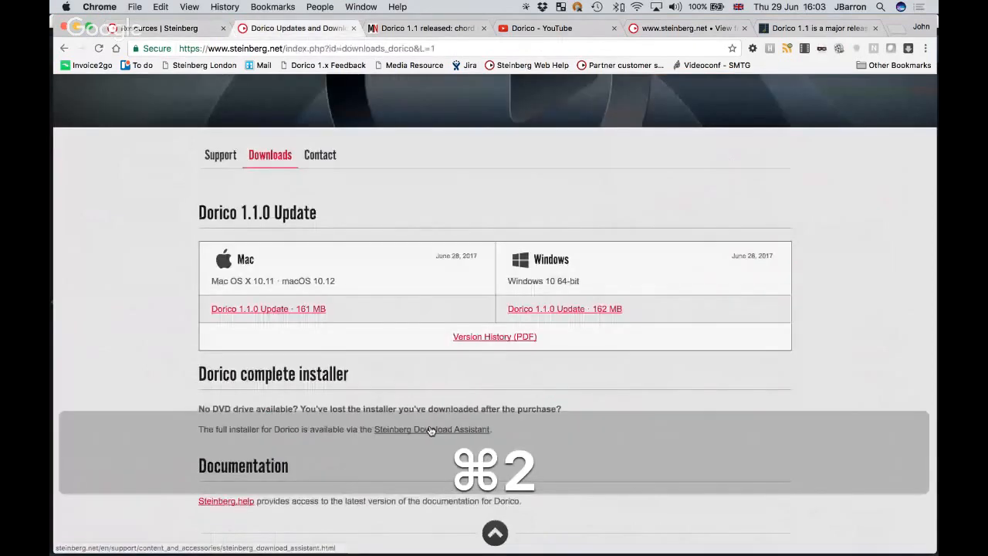
scroll(174, 295, "down", 1)
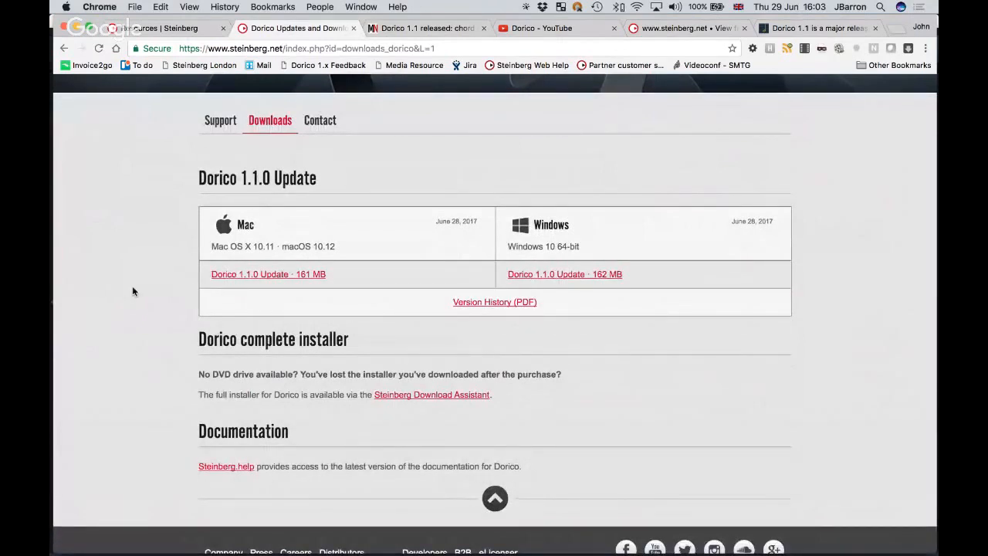
key("super+1")
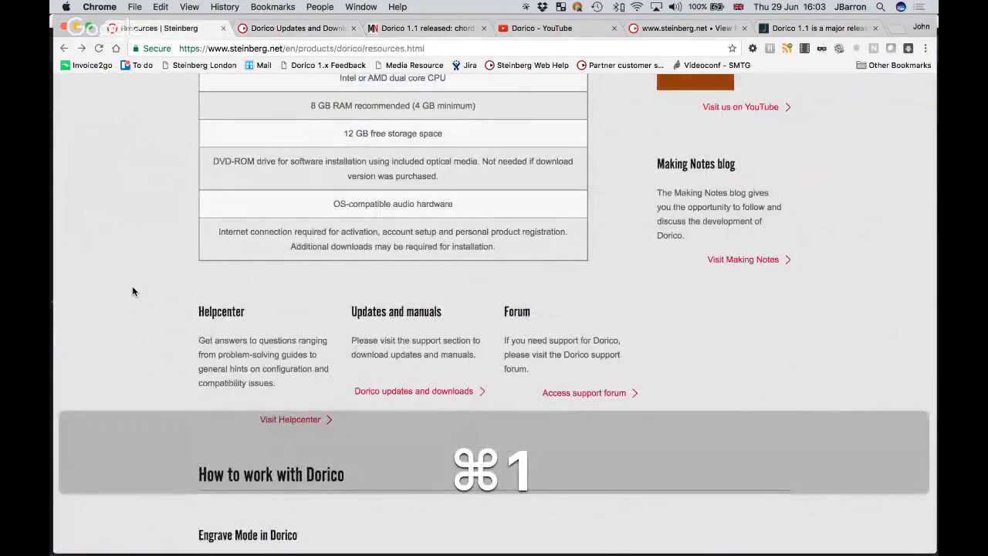
Scroll down the Resources page to the Dorico version history section.
scroll(139, 276, "down", 1)
scroll(139, 276, "down", 1)
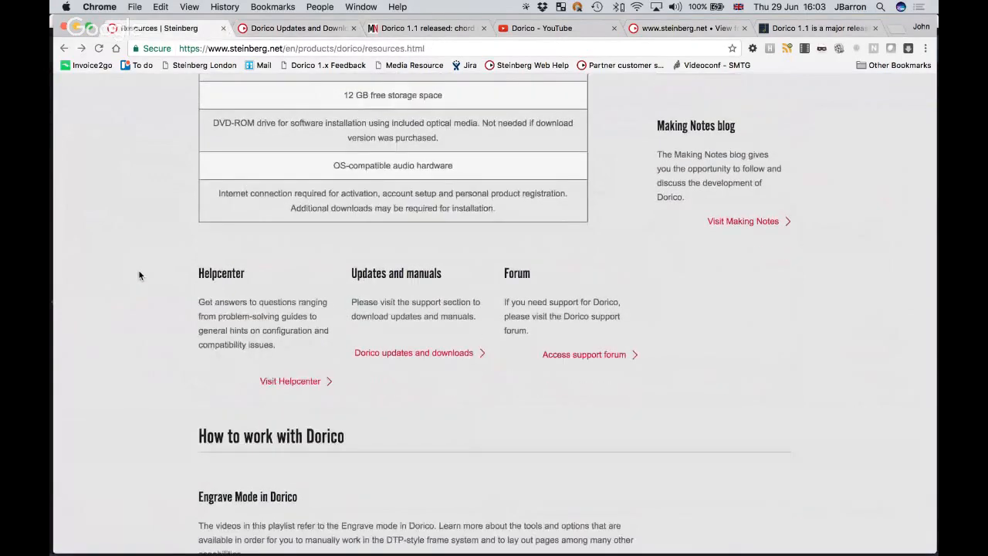
scroll(139, 276, "down", 5)
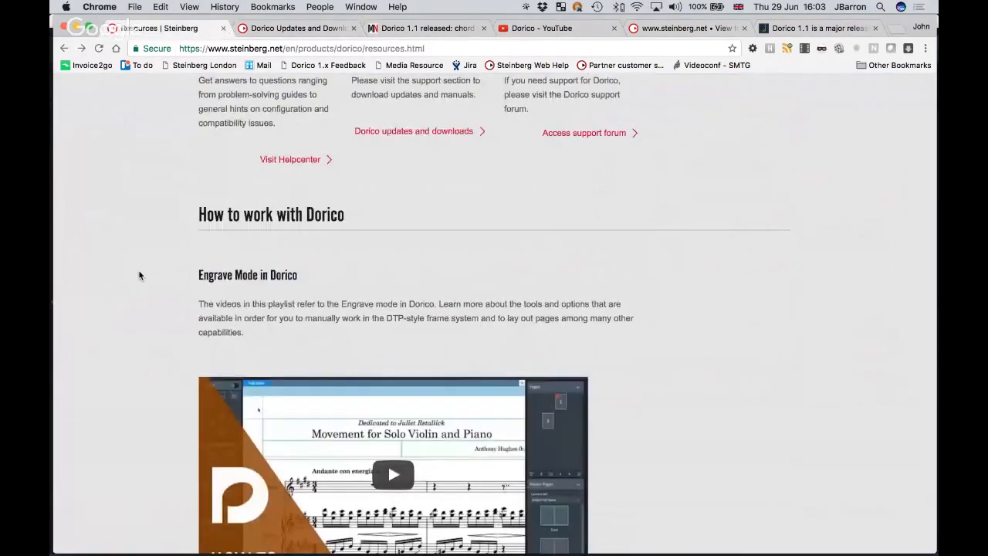
scroll(139, 276, "down", 3)
scroll(139, 275, "down", 10)
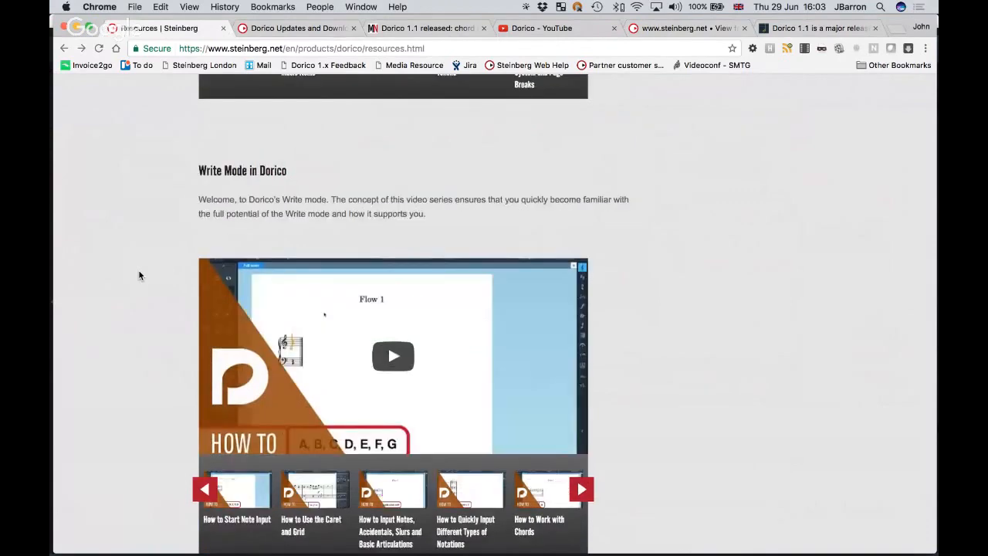
scroll(139, 276, "down", 11)
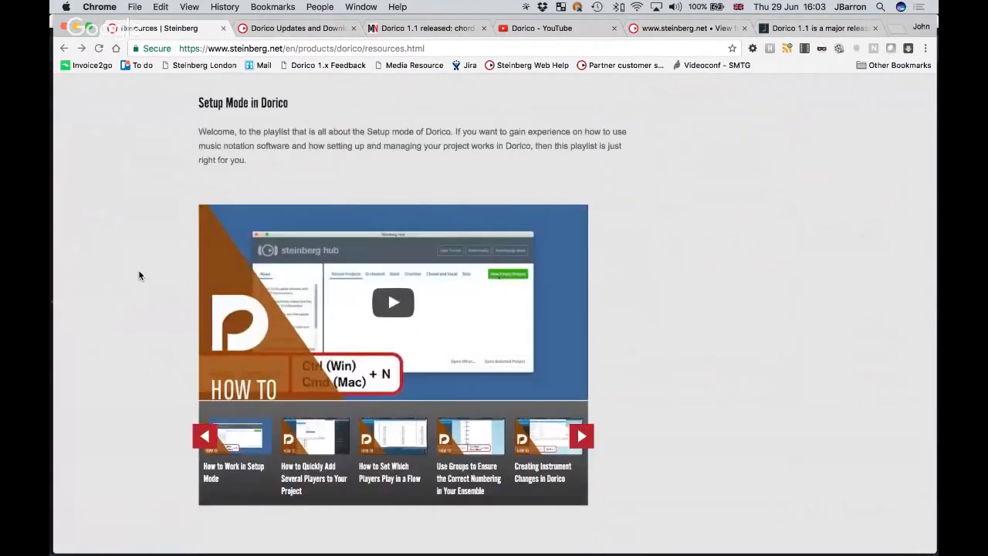
scroll(139, 275, "down", 9)
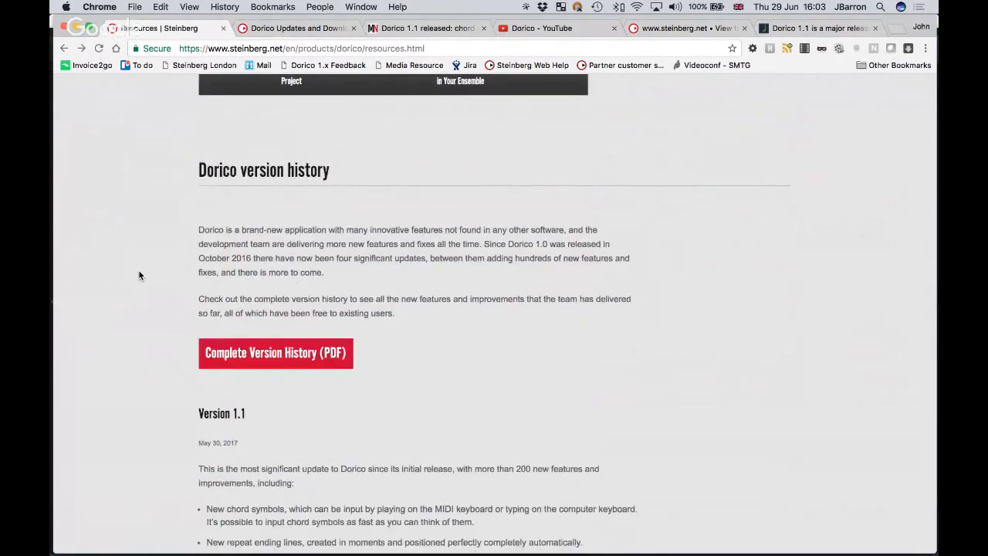
scroll(146, 269, "down", 2)
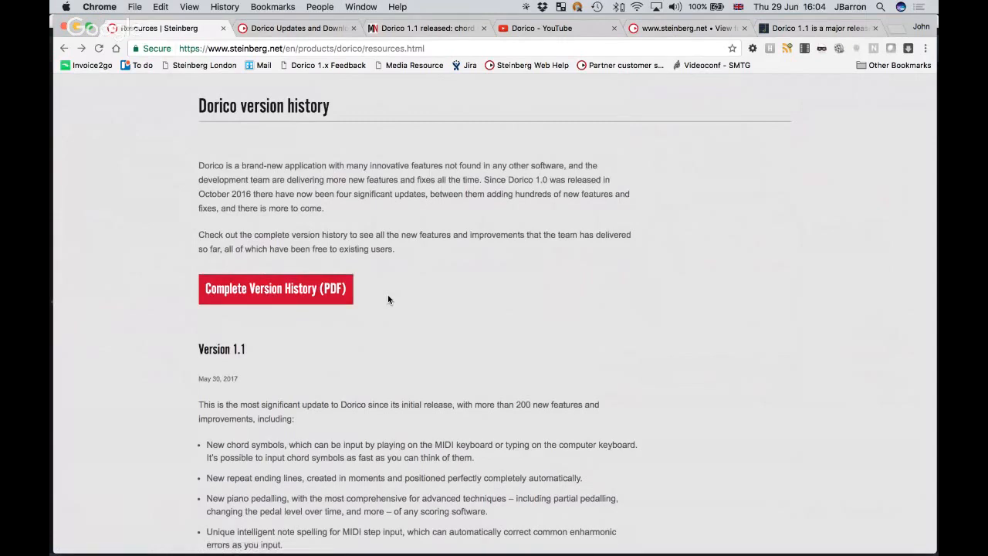
Check the Scoring Notes review, scroll to Dorico example pages, then switch to the sample pages folder.
left_click(808, 29)
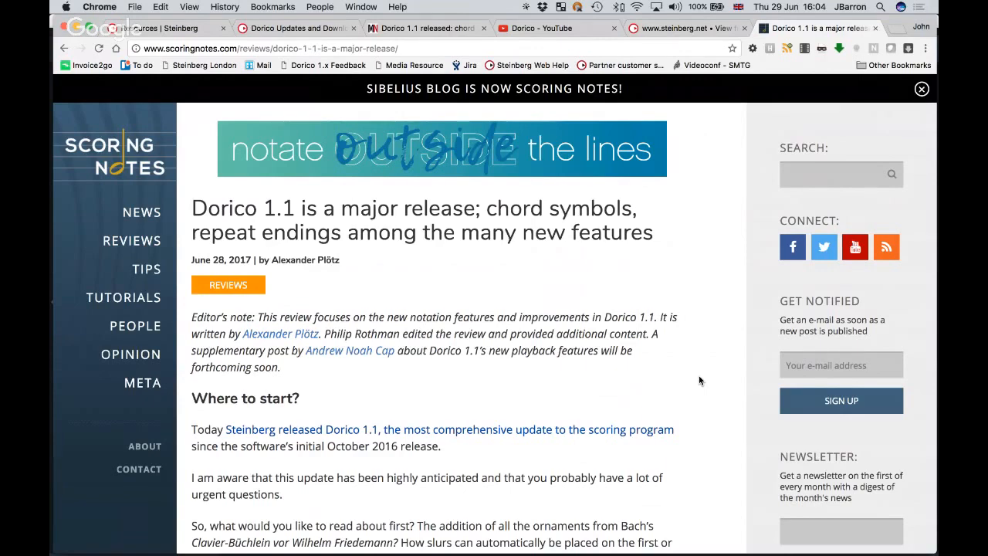
key("super")
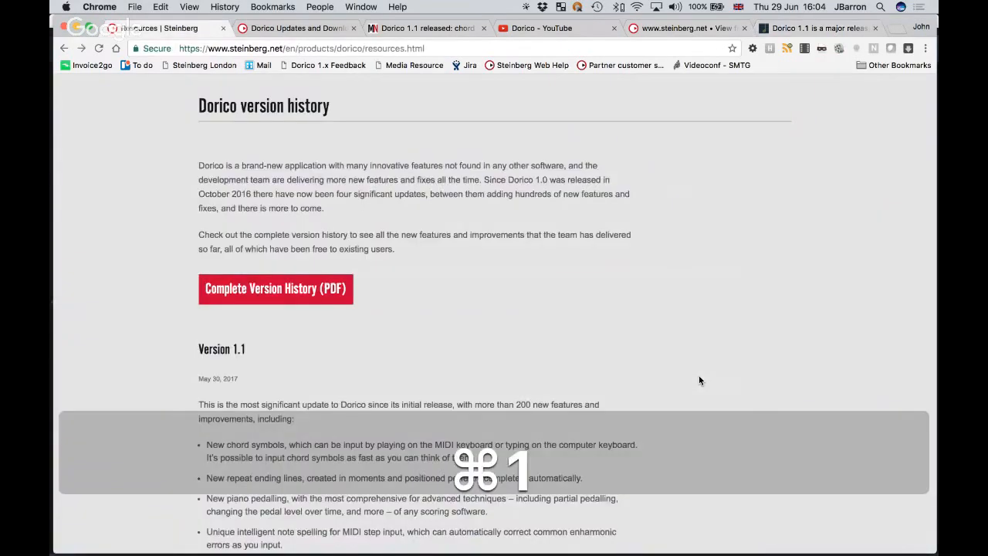
scroll(699, 380, "down", 5)
scroll(700, 380, "down", 5)
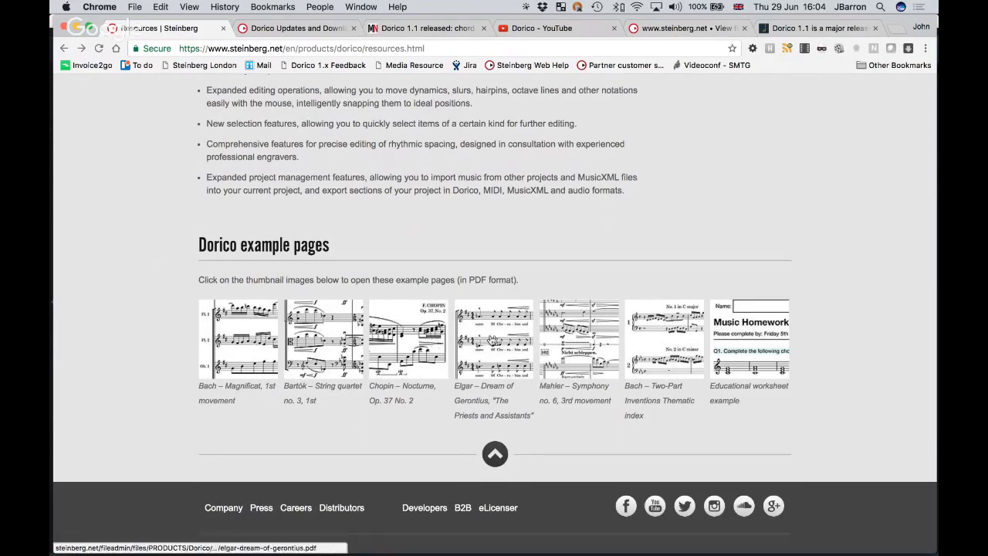
key("super+Tab")
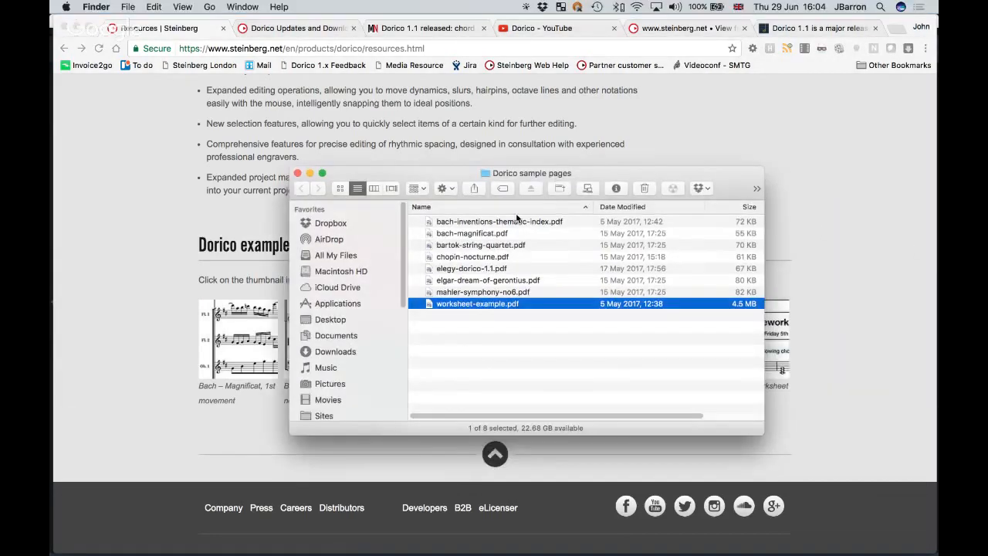
Quick Look through the sample PDFs from bach-inventions-thematic-index to the Mahler score, then close the preview.
left_click(508, 222)
key("space")
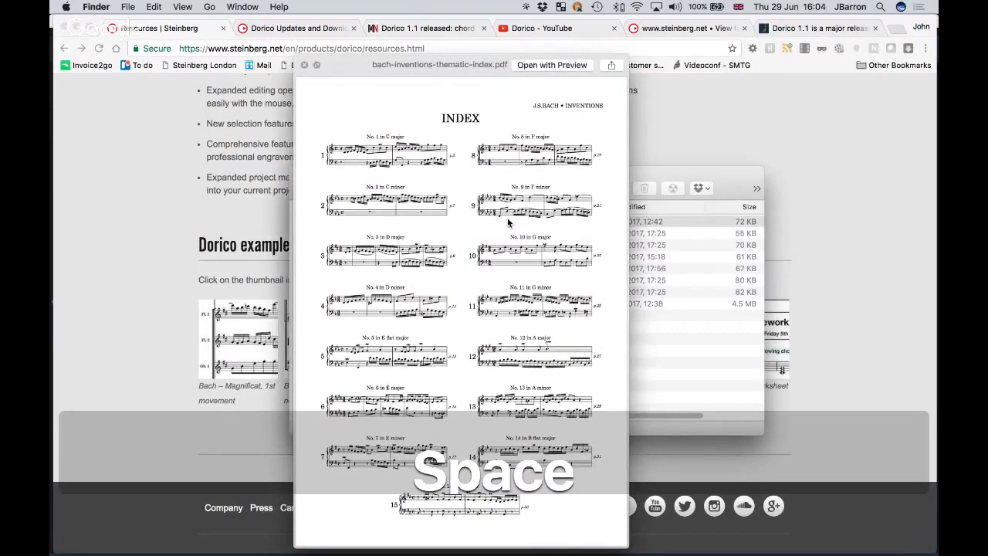
key("Down")
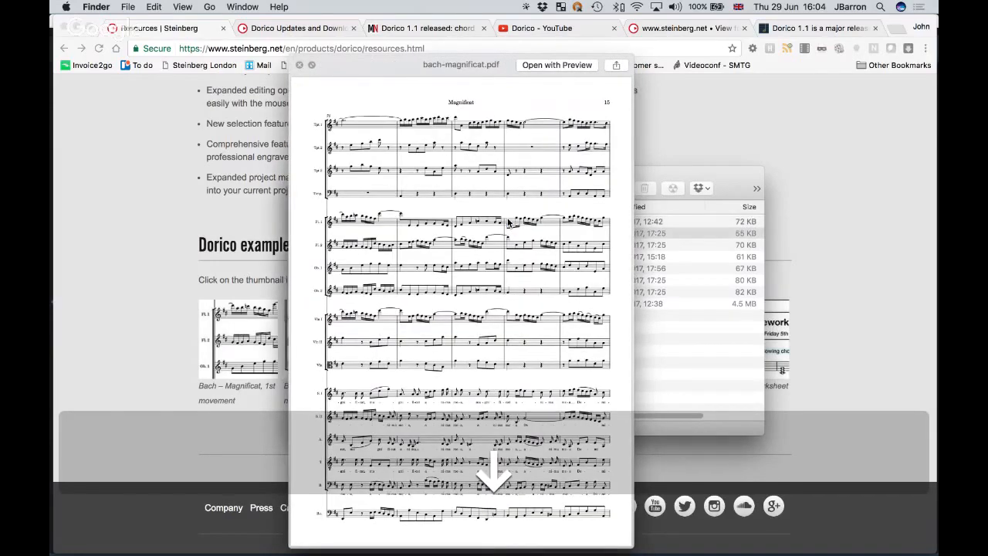
key("Down")
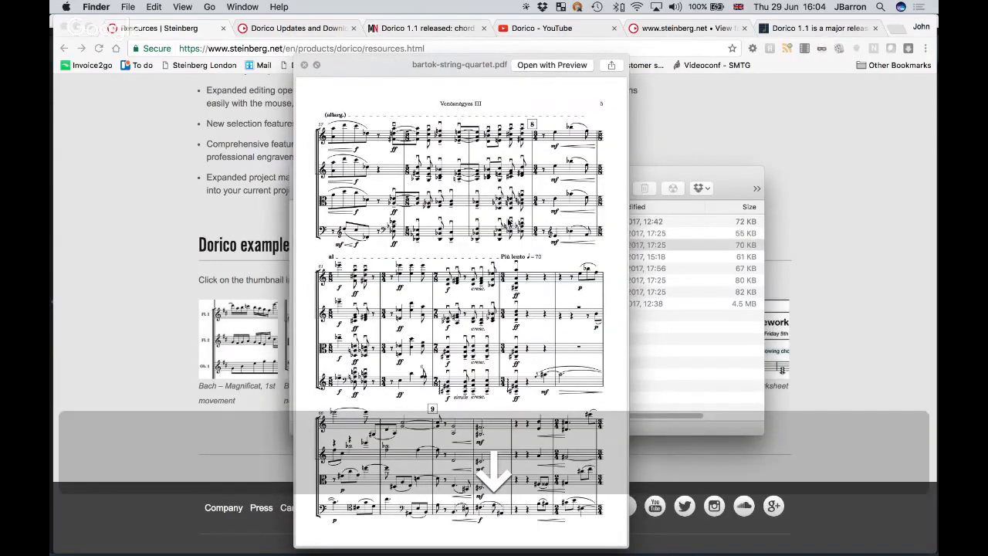
key("Down")
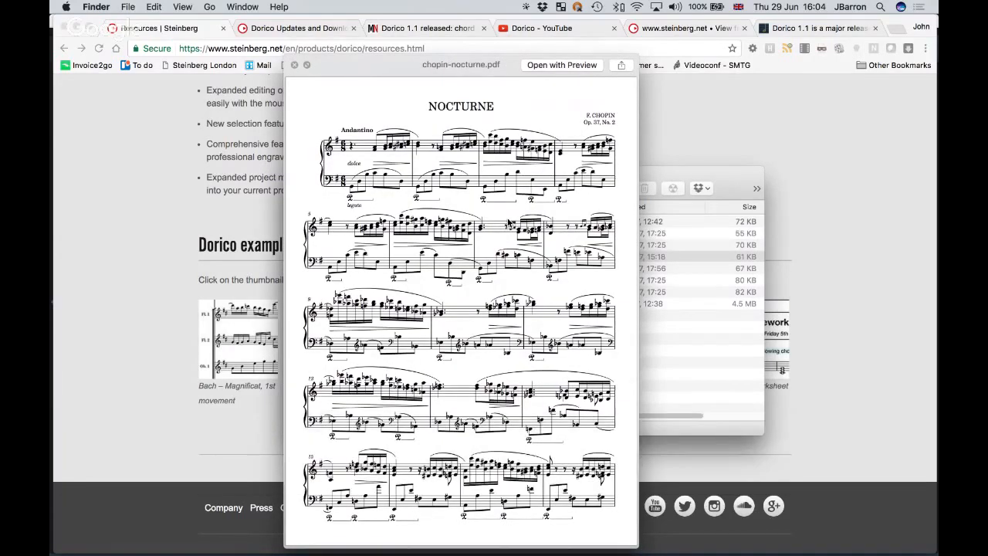
key("Down")
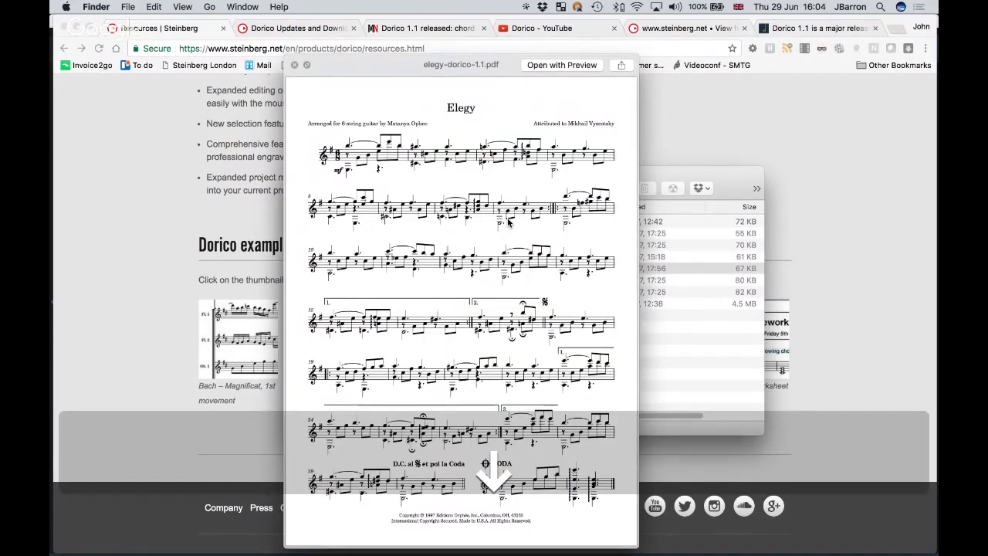
key("Down")
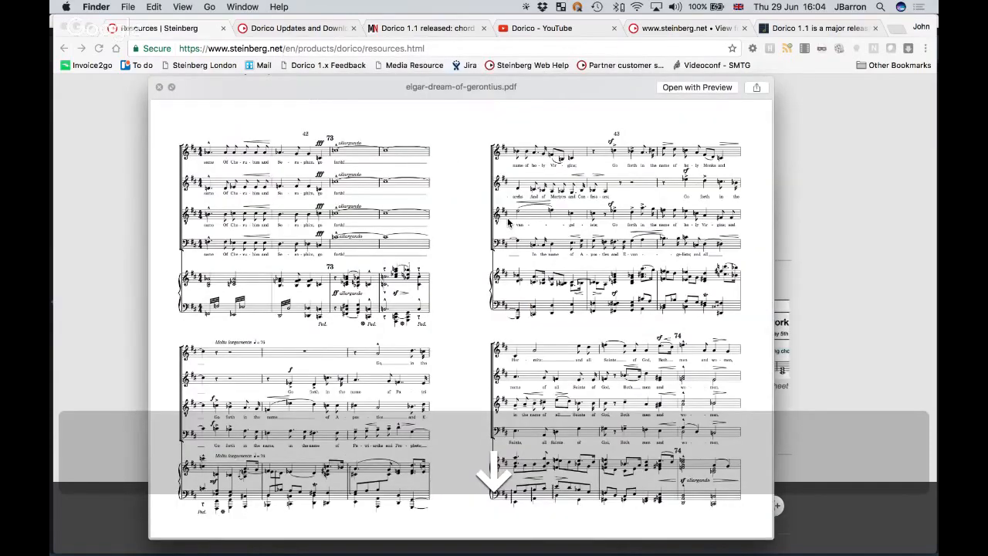
key("Down")
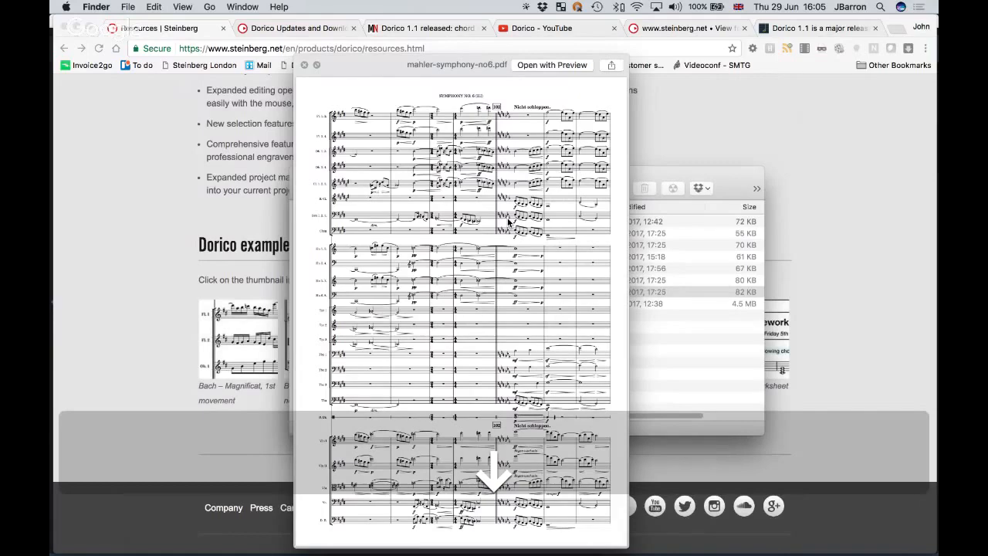
key("space")
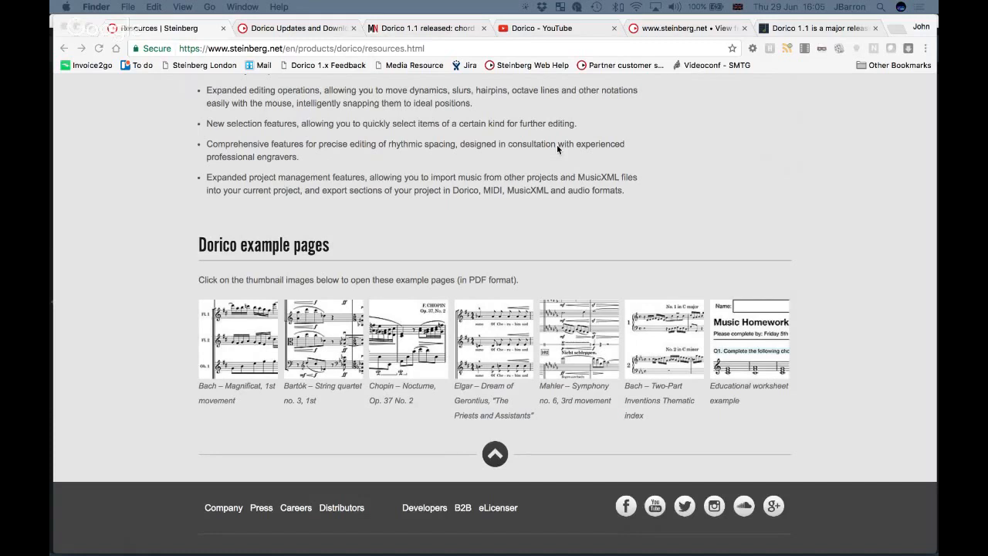
key("super+Tab")
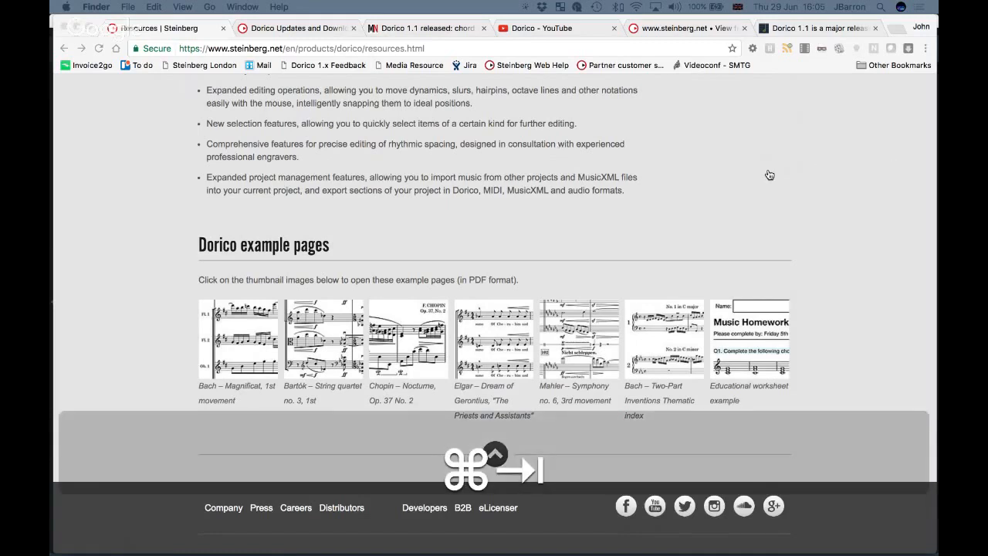
Add a solo Piano player to Untitled Project 7 in Setup mode.
key("super+Tab")
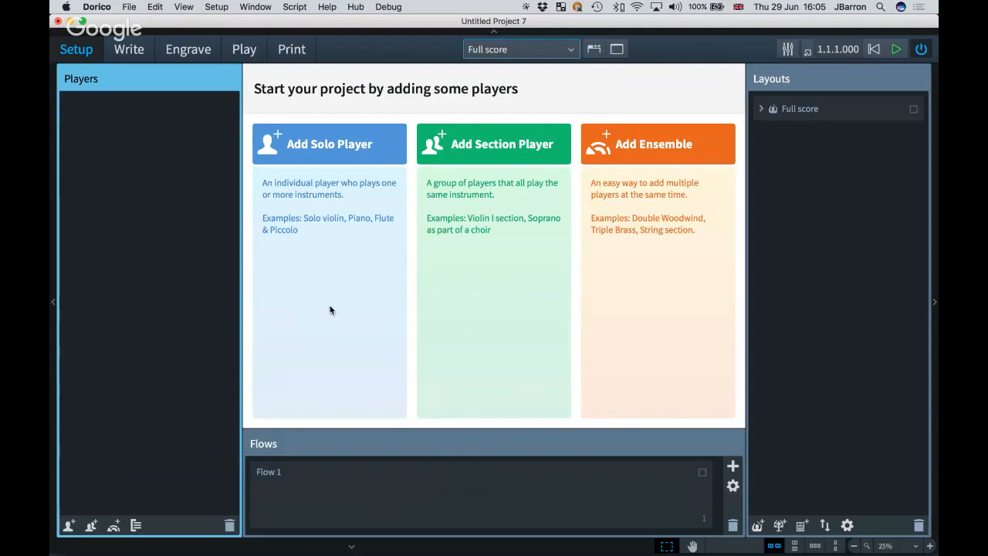
key("super+Tab")
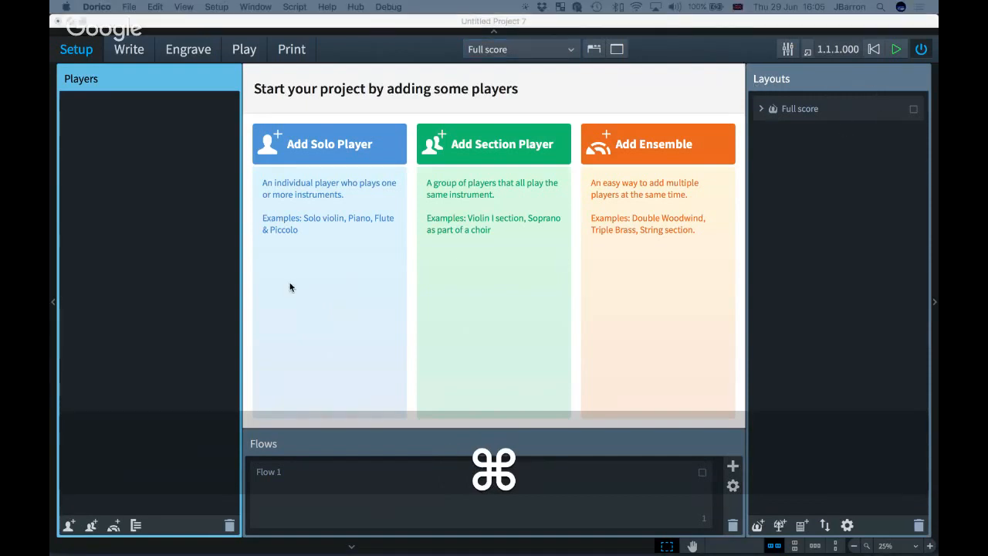
key("shift+p")
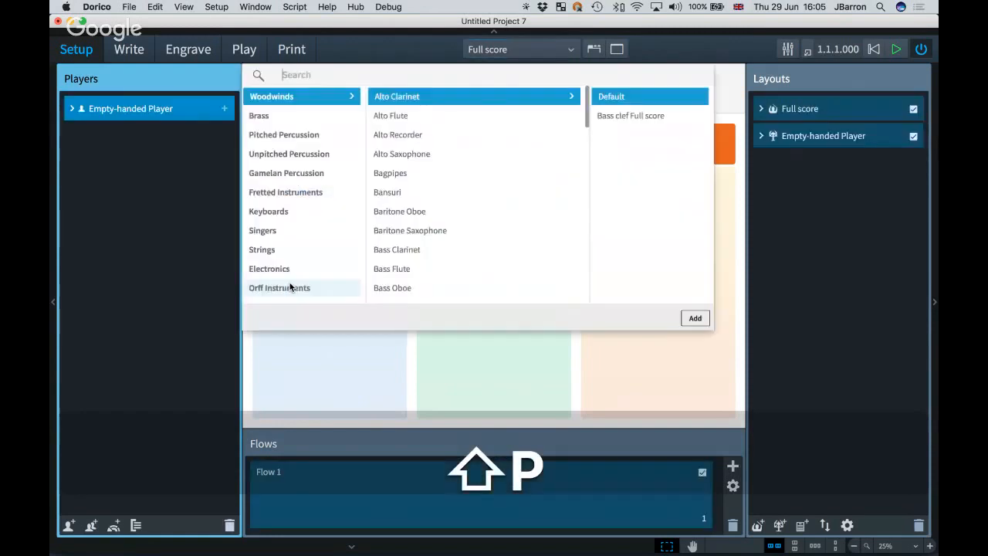
type("piano")
key("Return")
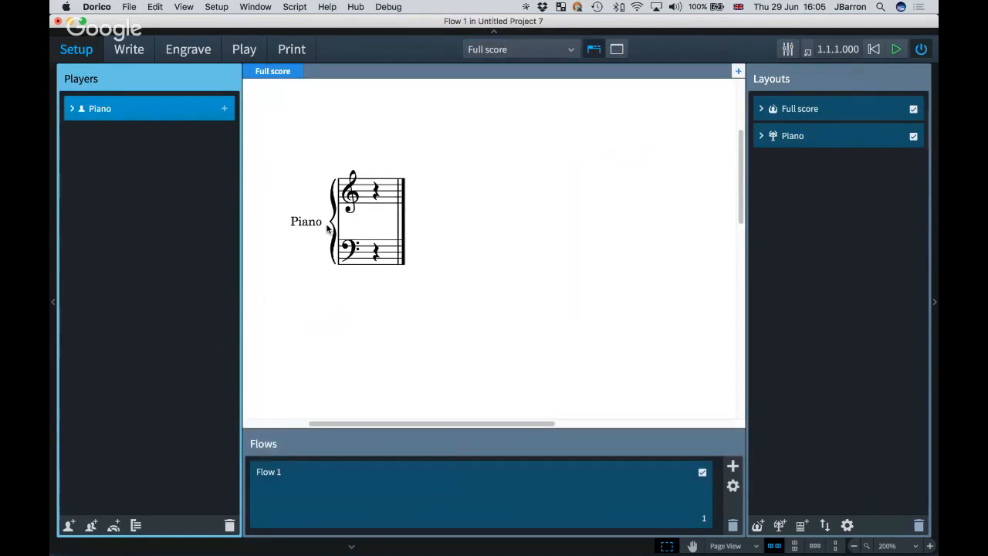
Insert a 6/8 time signature at the start of the piano's treble staff.
double_click(372, 196)
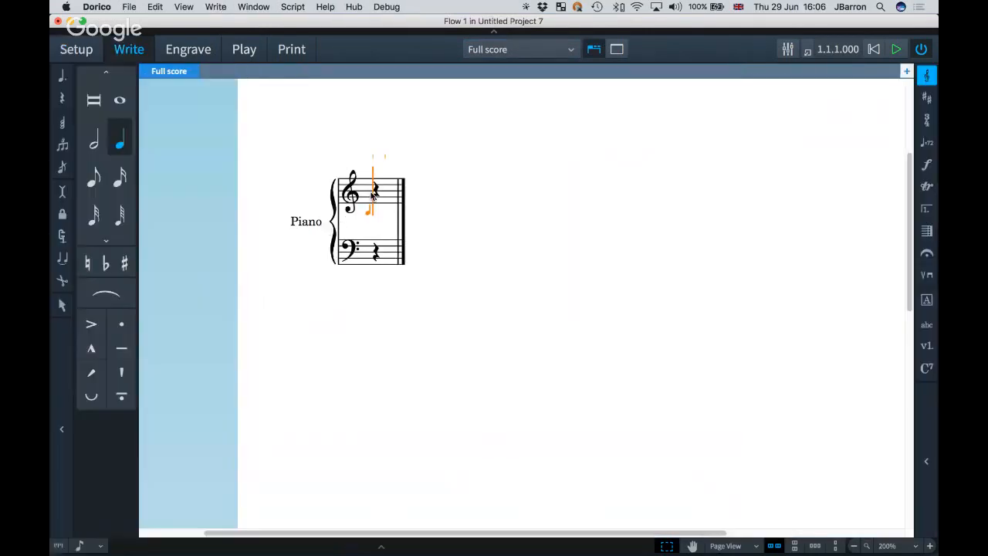
key("shift+m")
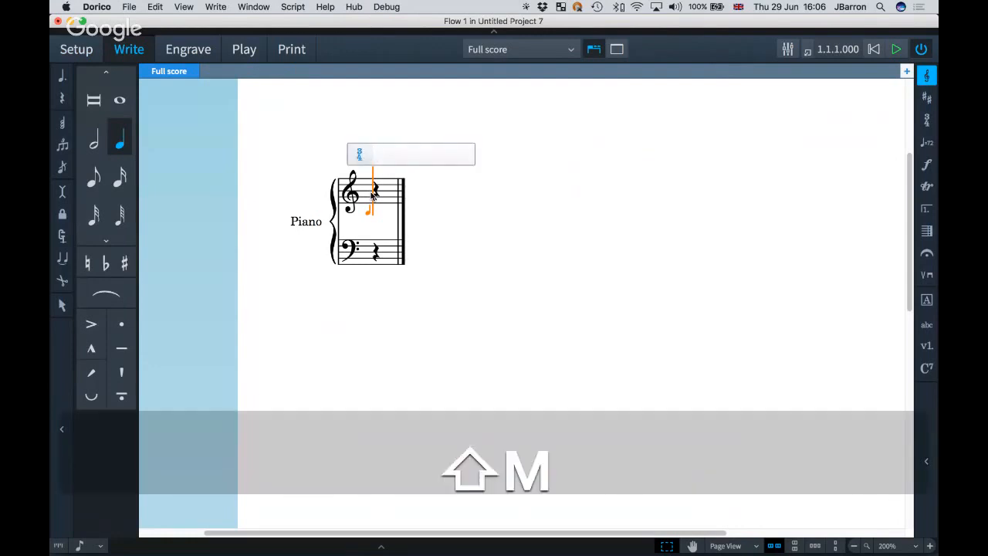
type("/")
key("BackSpace")
type("6/")
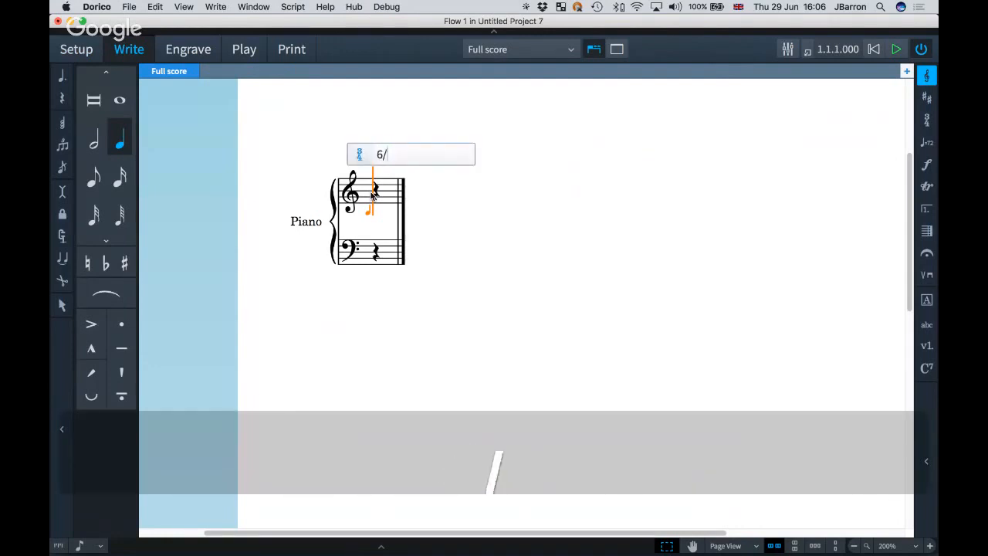
type("8")
key("Return")
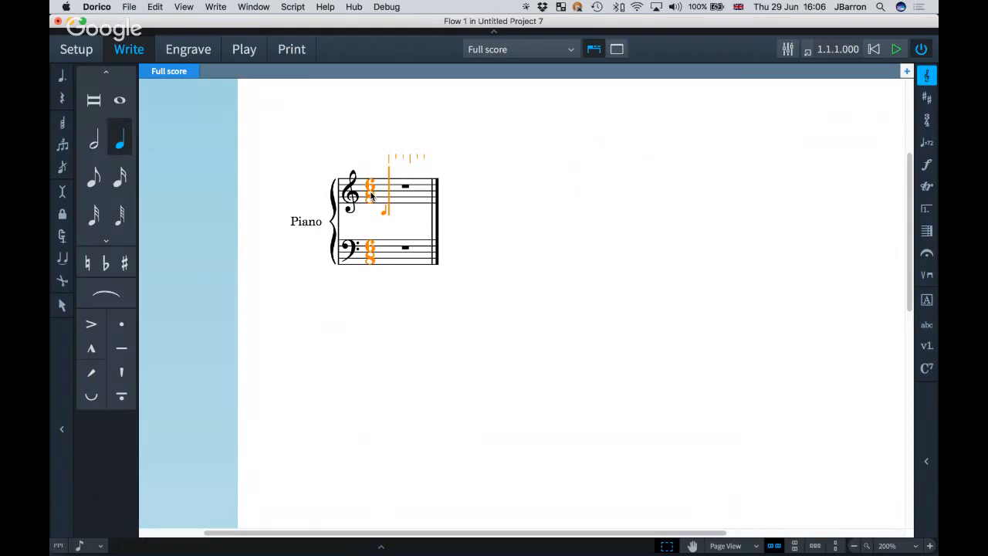
Enter the opening tied notes: a C an octave up, a tied quarter, then a tied sixteenth B.
key("6")
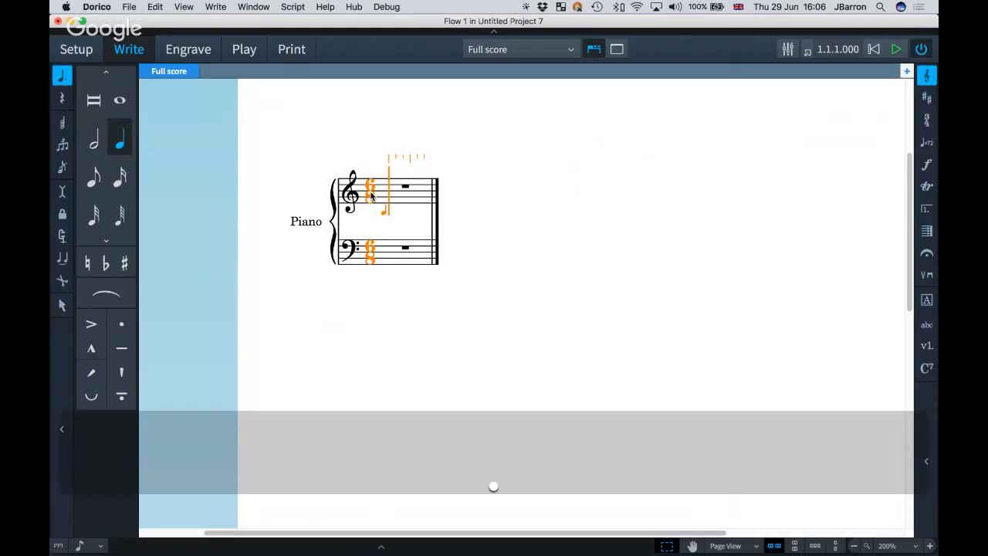
key("c")
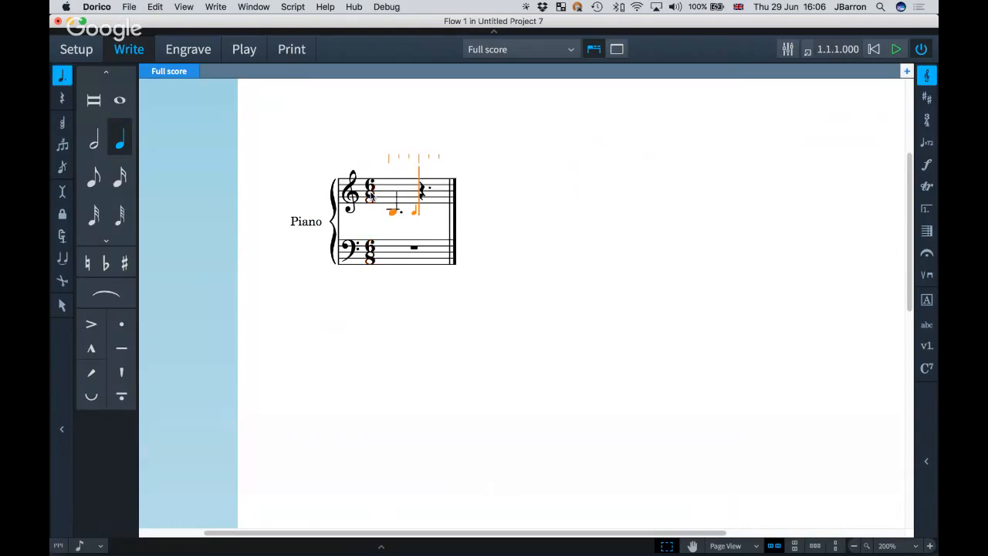
key("alt+super+Up")
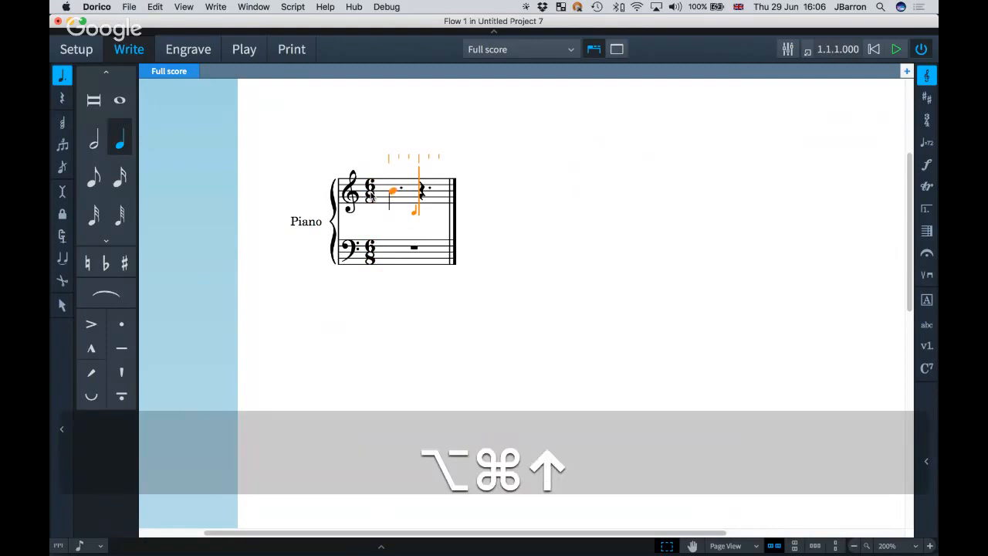
key("t")
key("6")
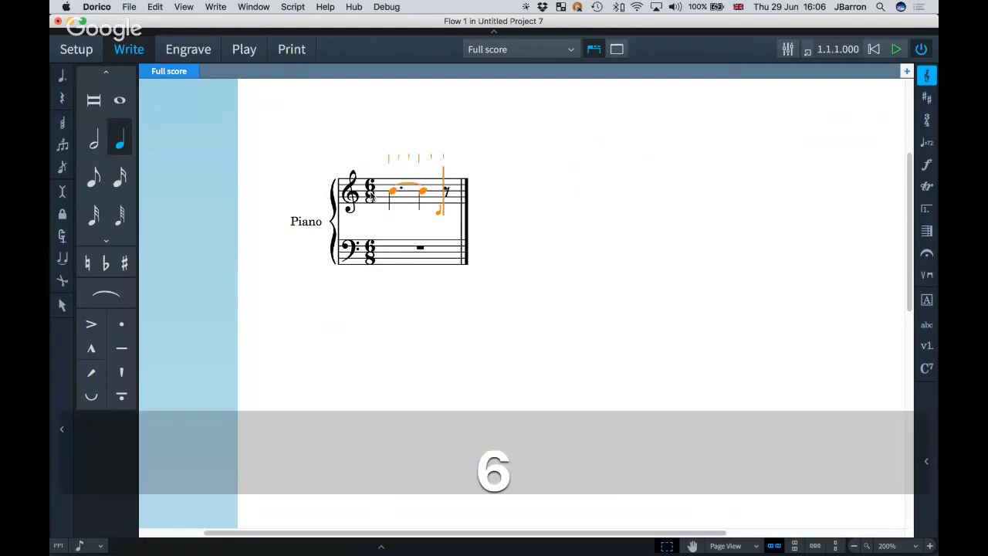
key("4")
key("b")
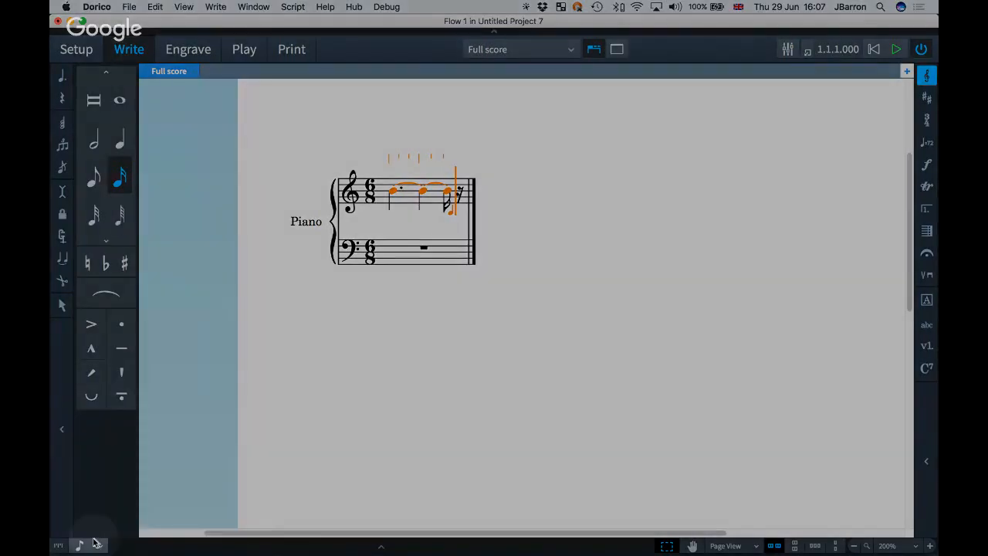
Set a finer rhythmic grid and lengthen the selected tied note by one grid step.
left_click(94, 543)
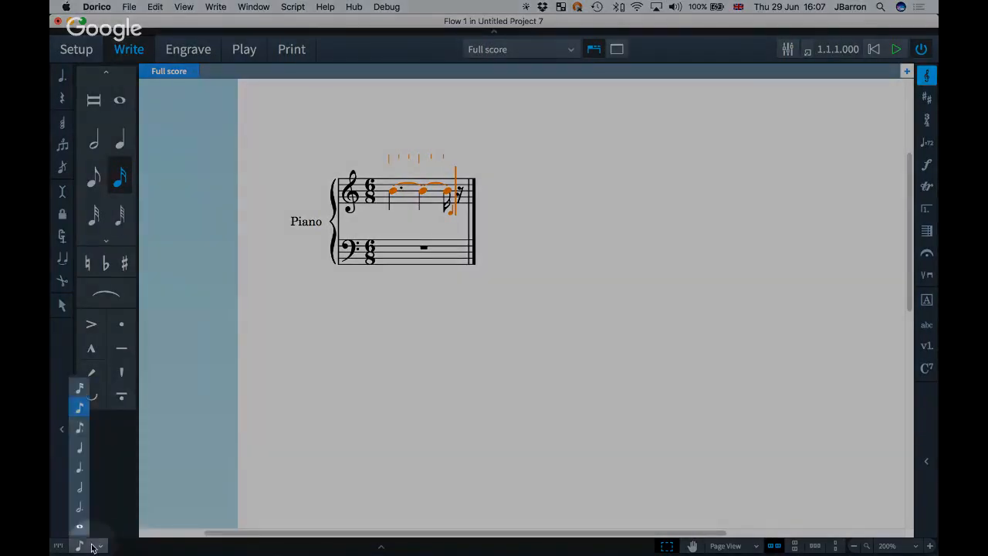
left_click(81, 390)
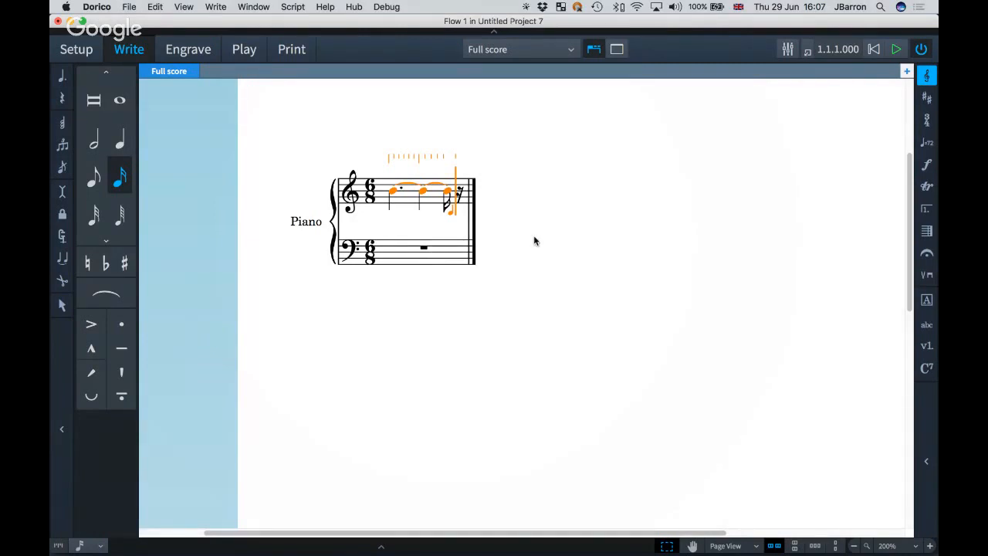
key("alt+shift+Right")
key("alt+shift+Left")
key("alt+shift+Left")
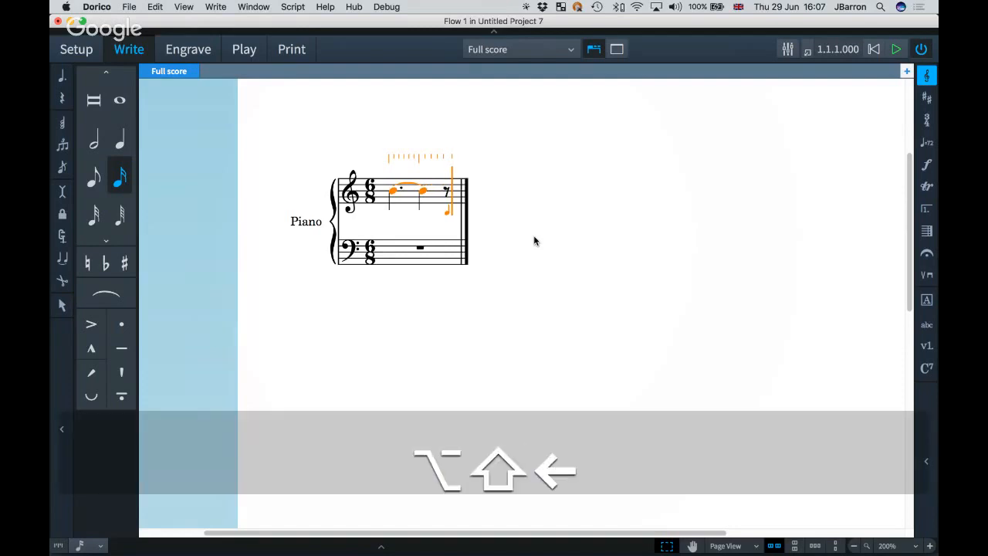
key("alt+shift+Right")
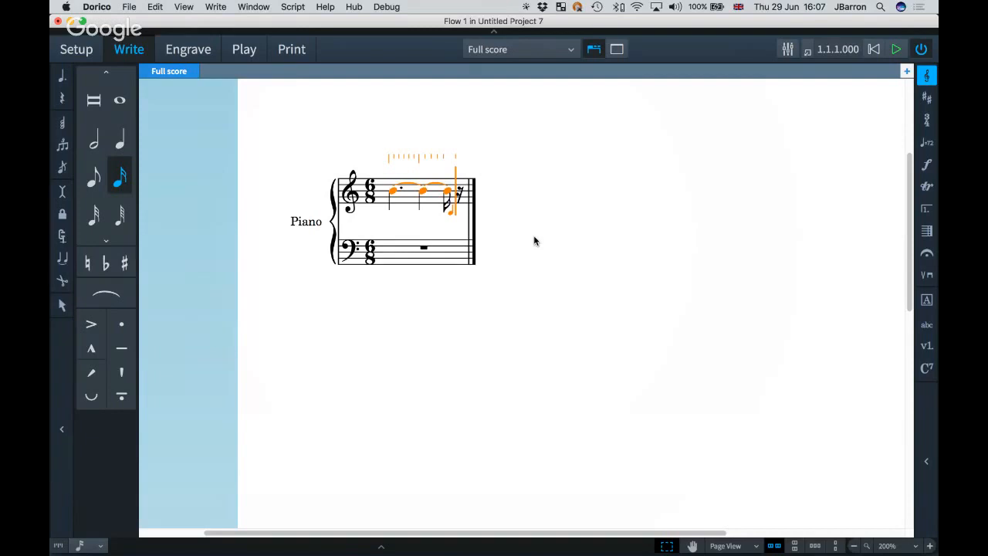
key("4")
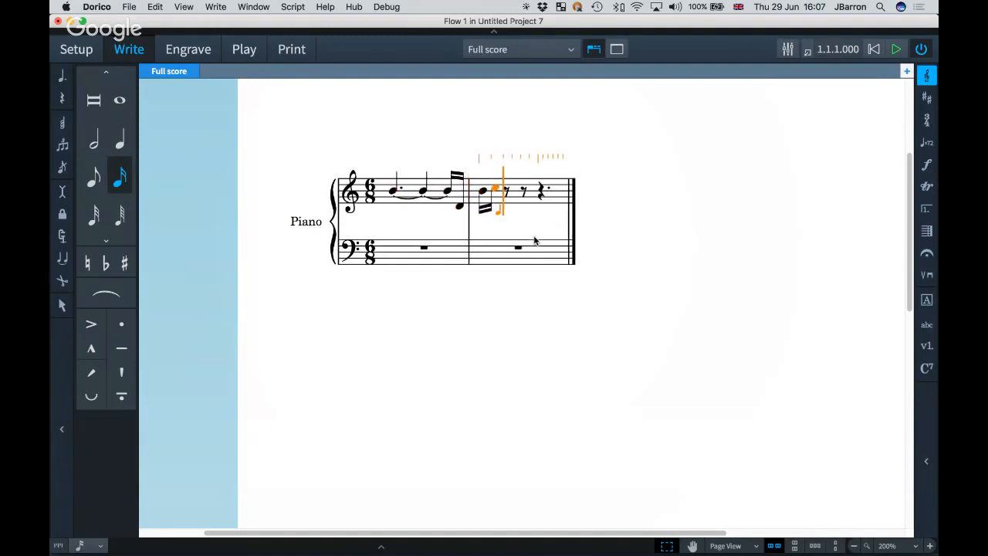
Continue the tied melody through bars 2–3 with sixteenths, tied half-note B's and lengthened notes.
key("7")
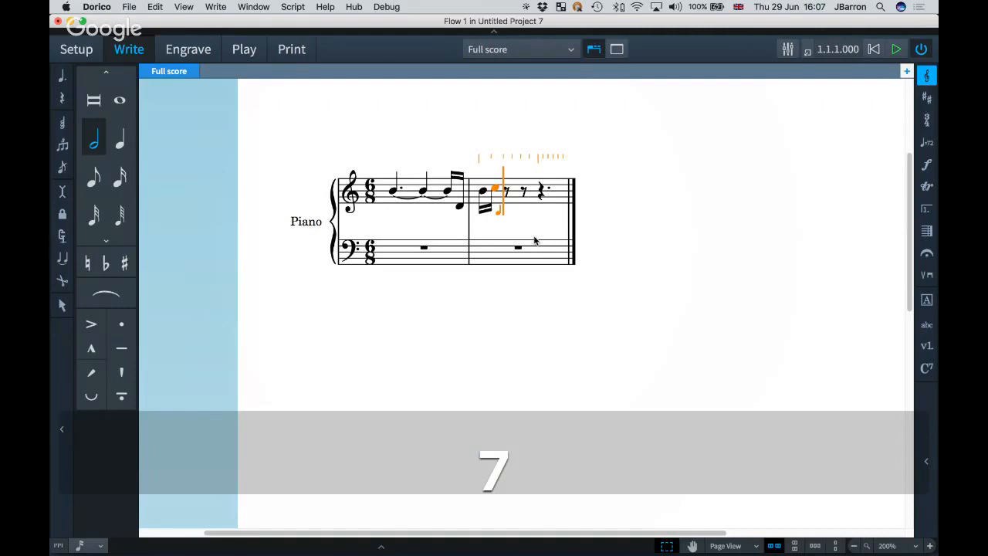
key("b")
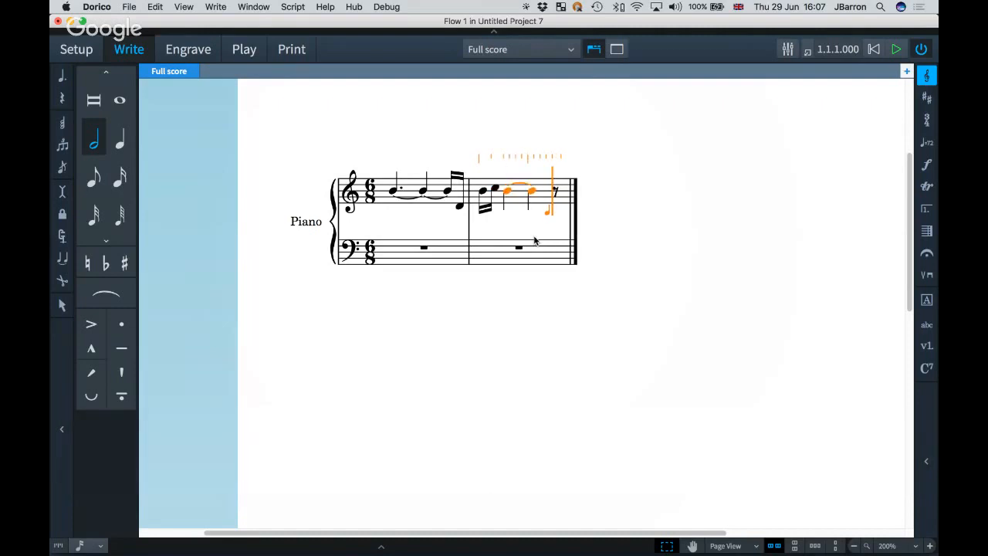
key("alt+shift+Right")
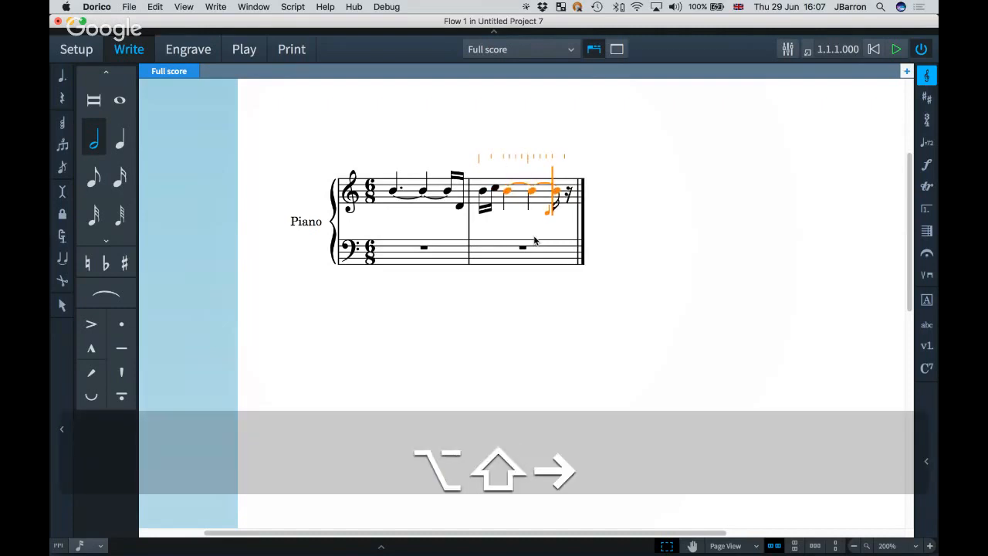
key("Right")
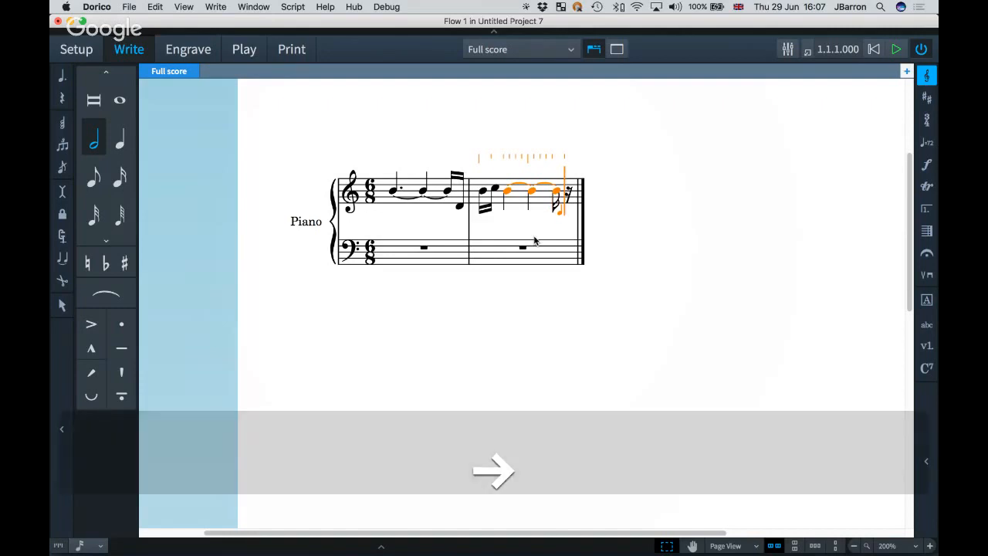
key("4")
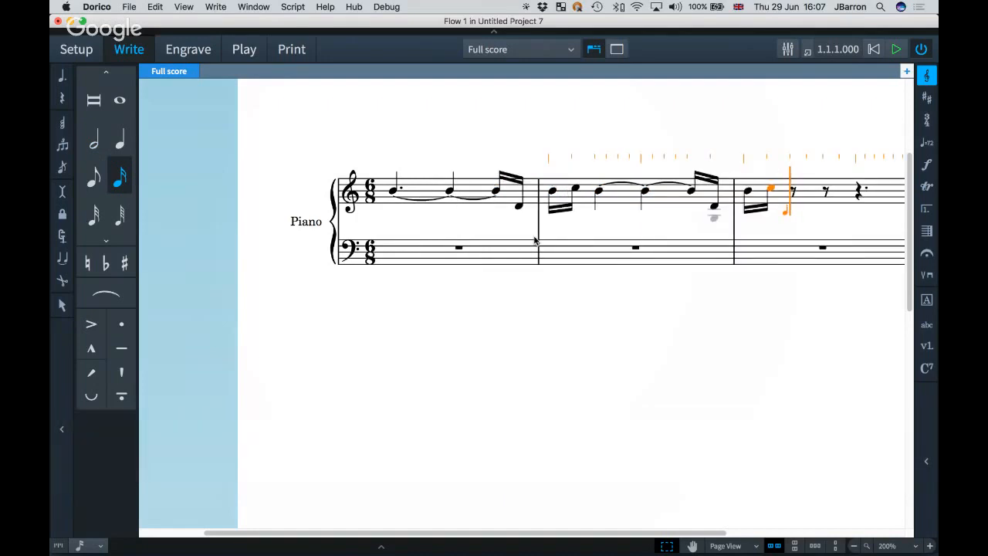
key("7")
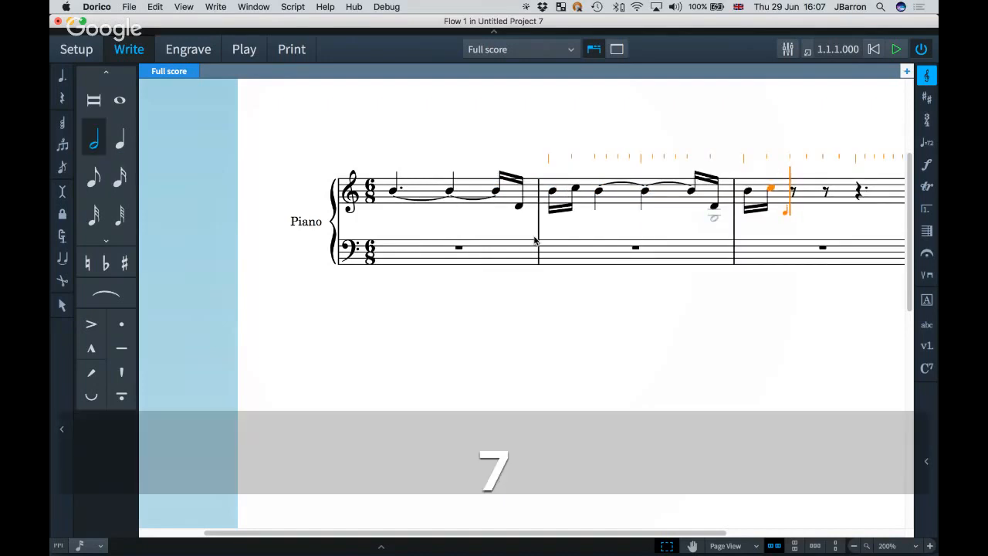
key("alt+shift+Right")
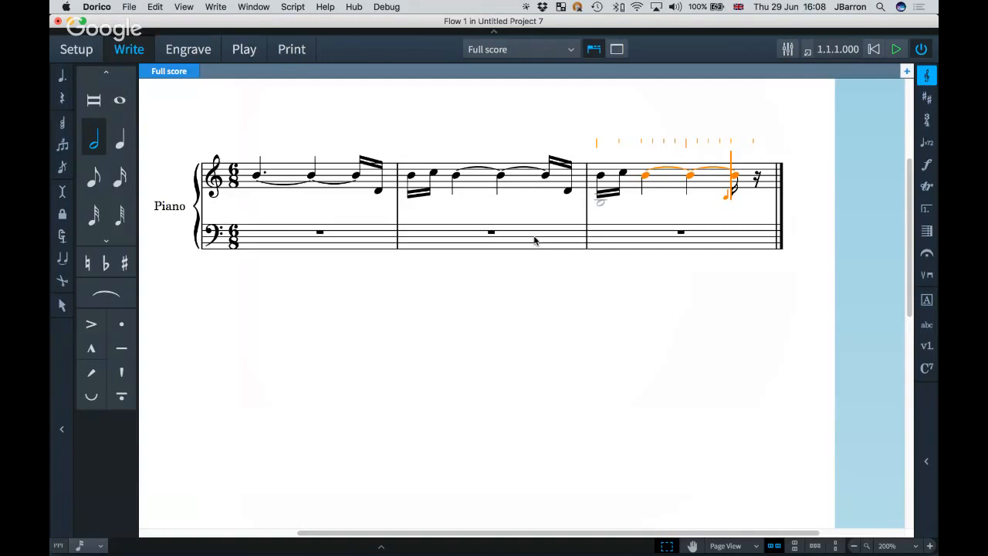
key("Right")
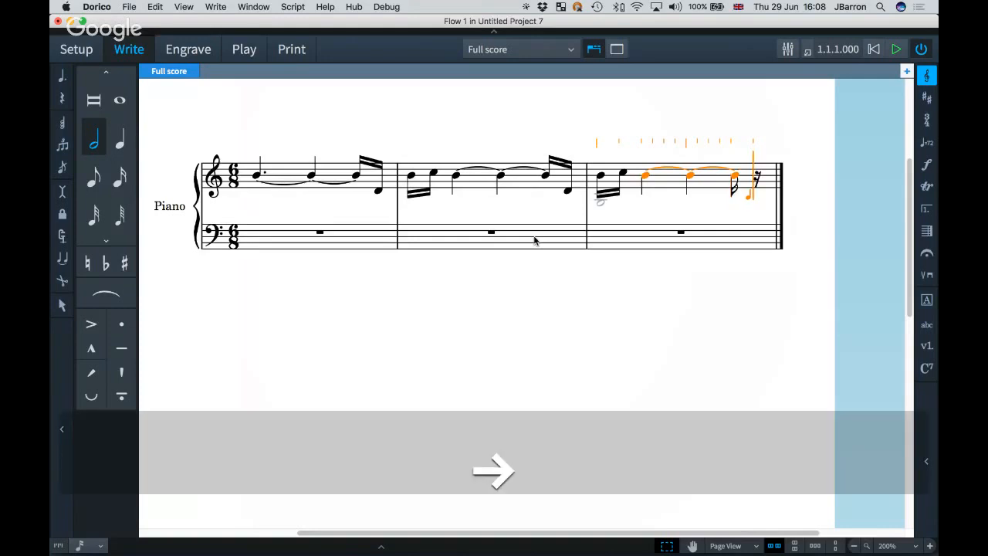
key("4")
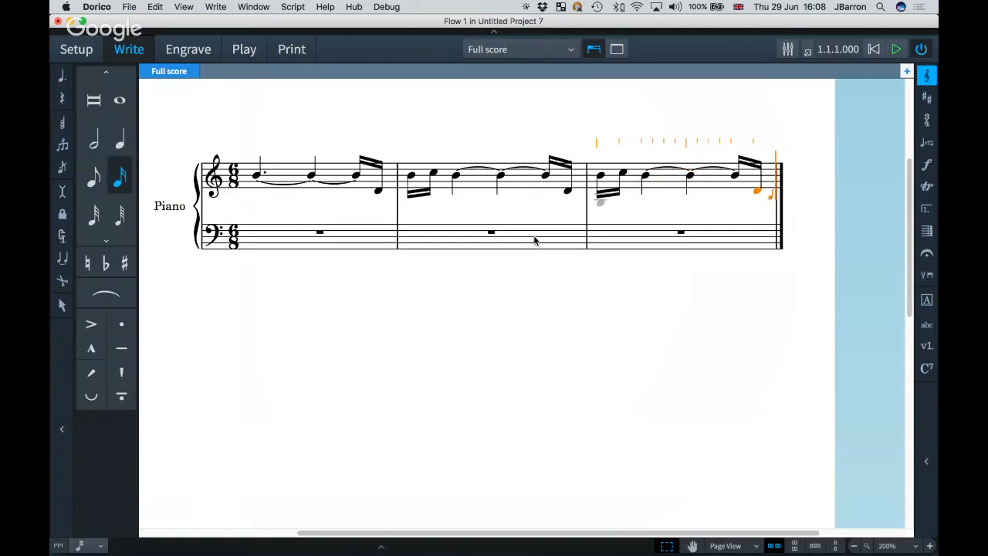
Enter the next bars with a shortened half note, quarters and eighths, and an A lengthened by a sixteenth.
key("7")
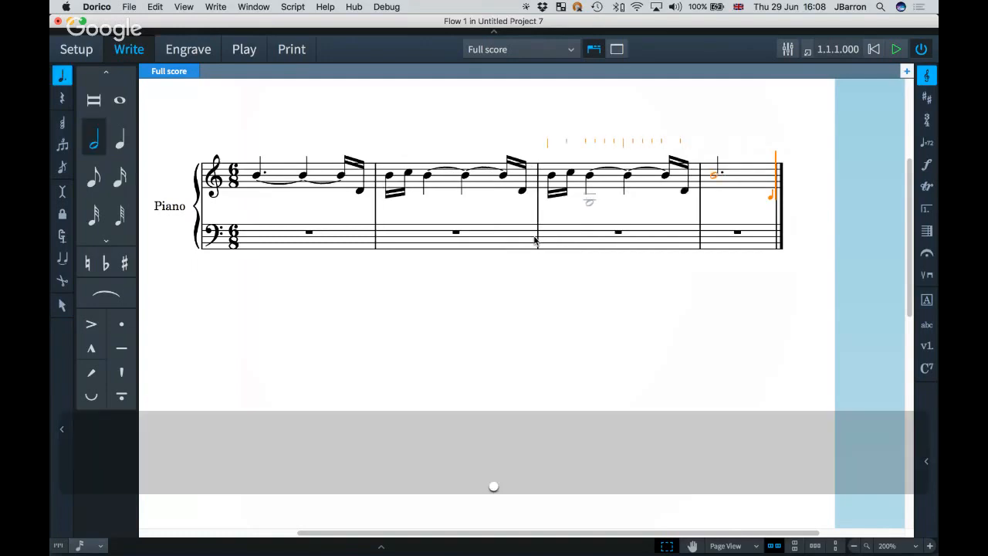
key("alt+shift+Left")
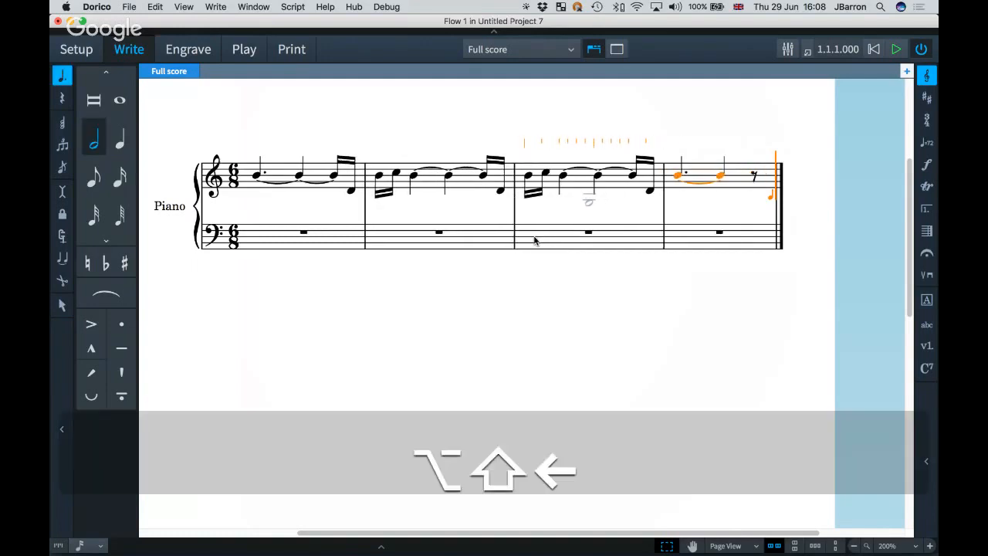
key("Right")
key("6")
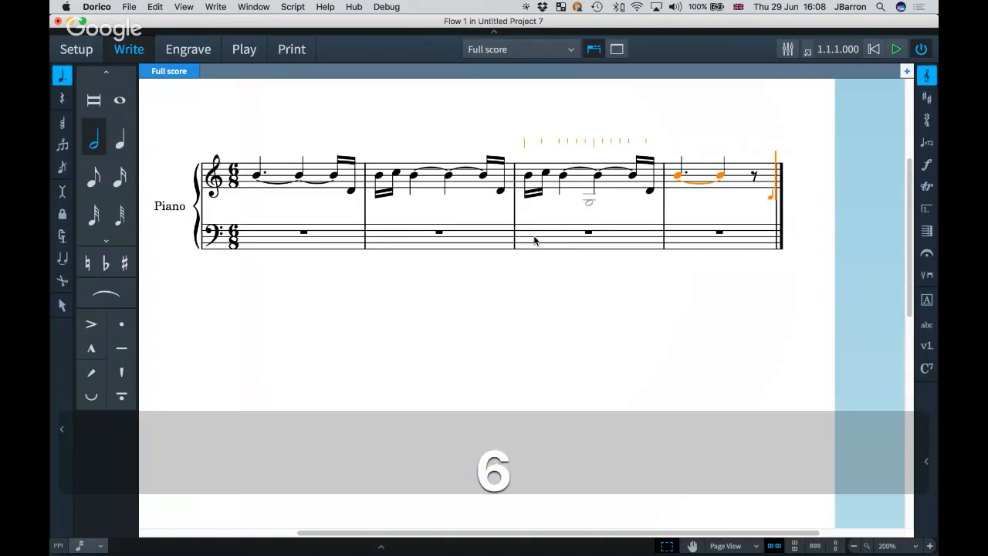
key("5")
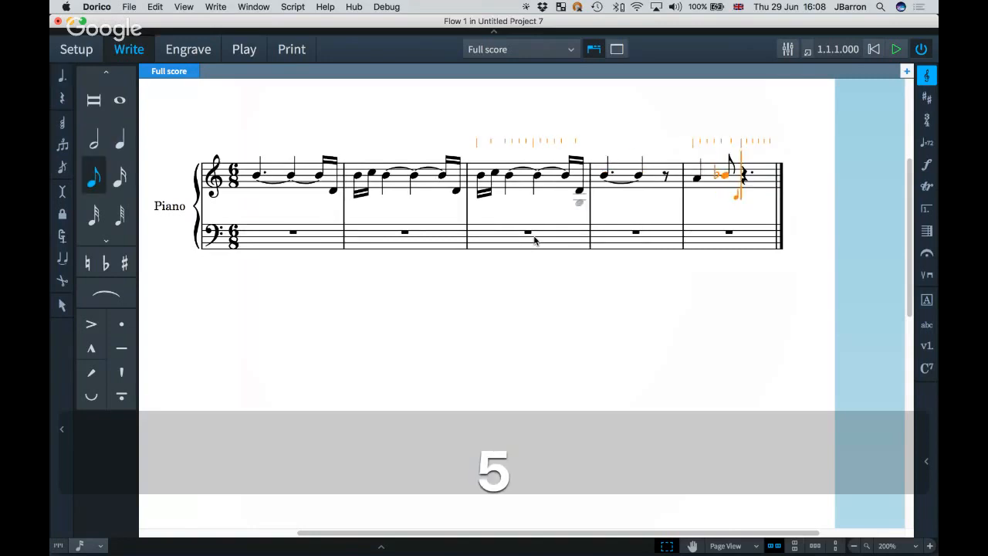
key("6")
key("5")
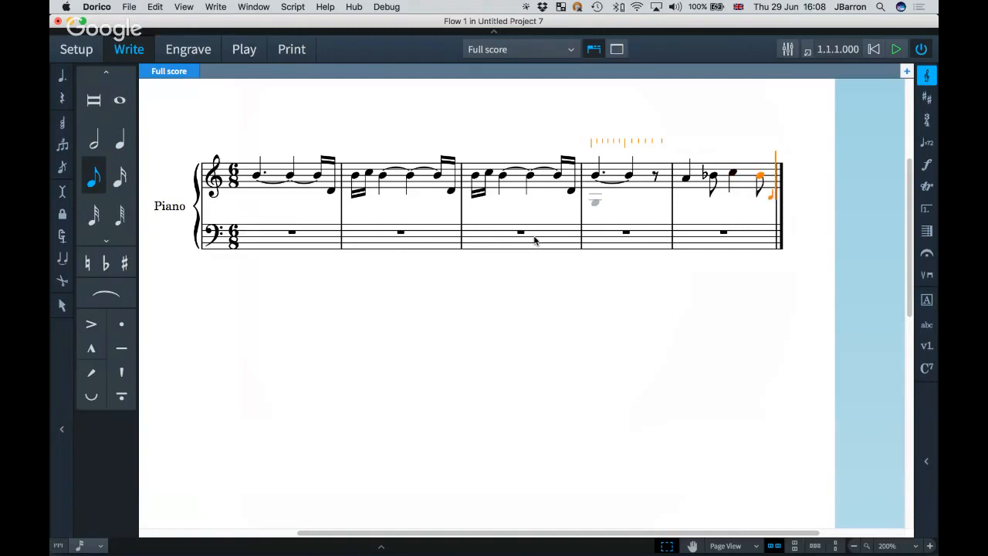
key("6")
key("5")
key("6")
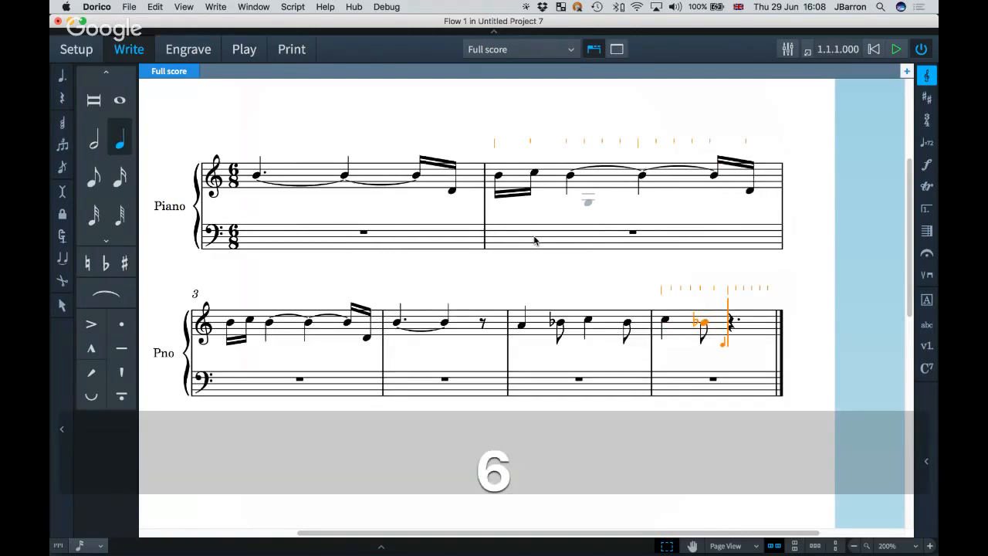
key("alt+shift+Right")
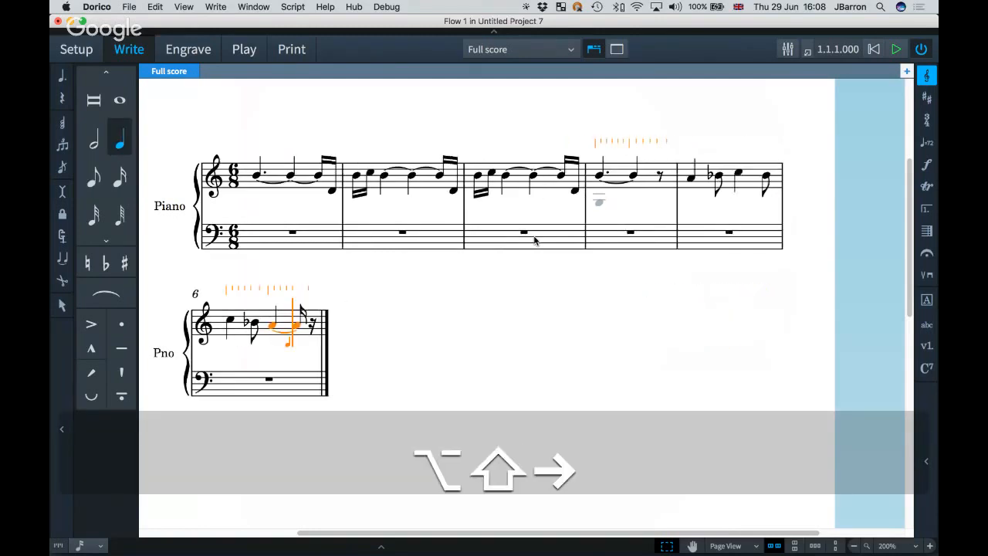
key("Right")
Finish the melody to bar 12 with an A in bar 8, dotted halves and dotted quarters.
key("4")
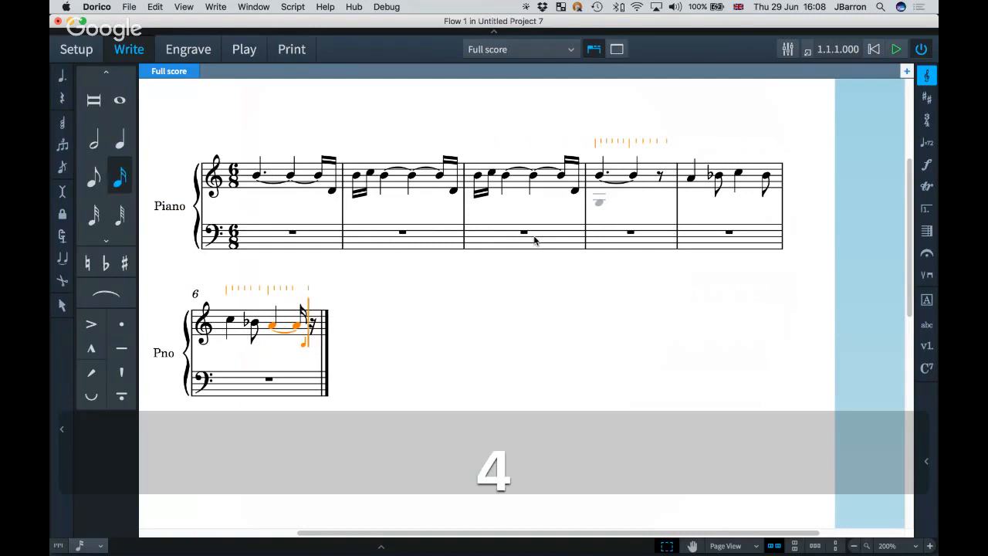
key("7")
key("period")
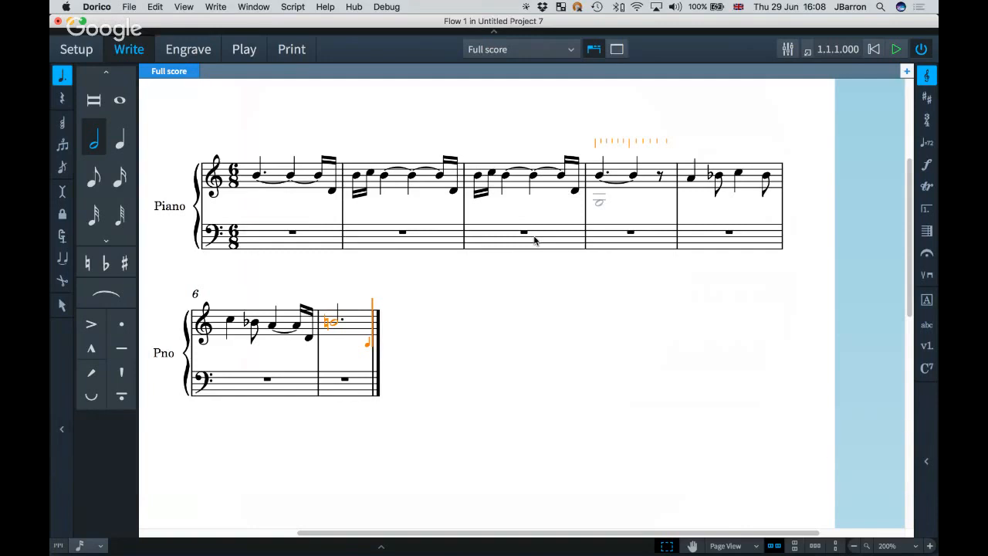
key("7")
key("a")
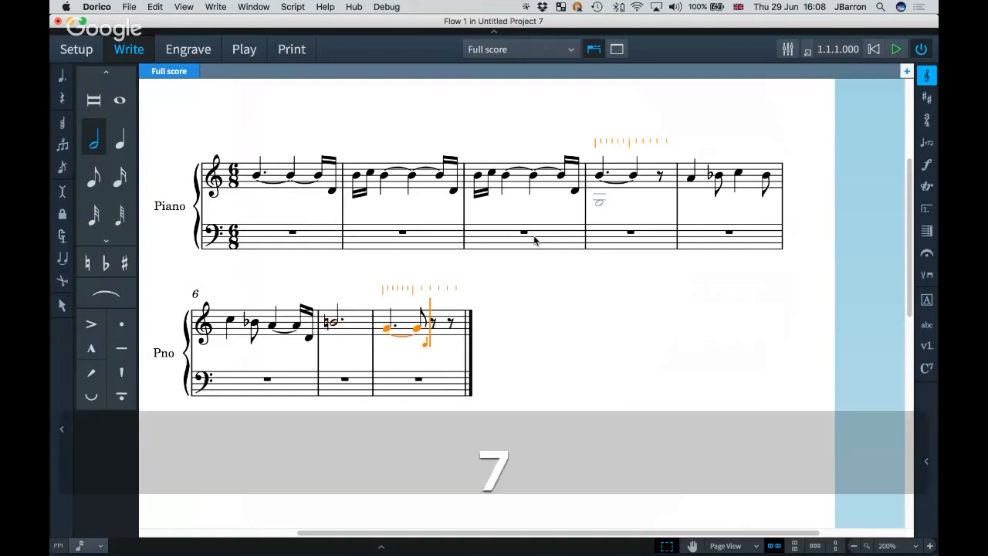
key("alt+shift+Right")
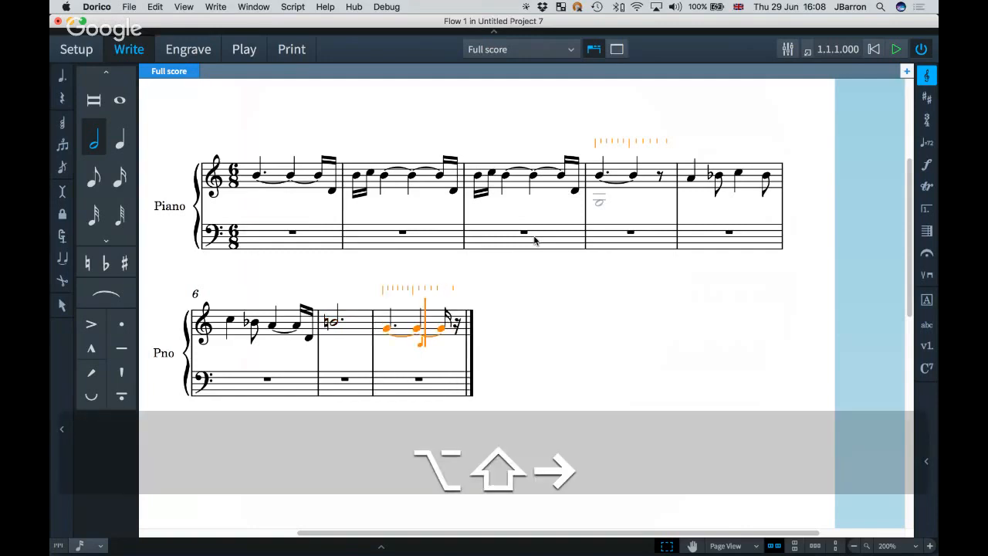
key("Right")
key("Right")
key("Left")
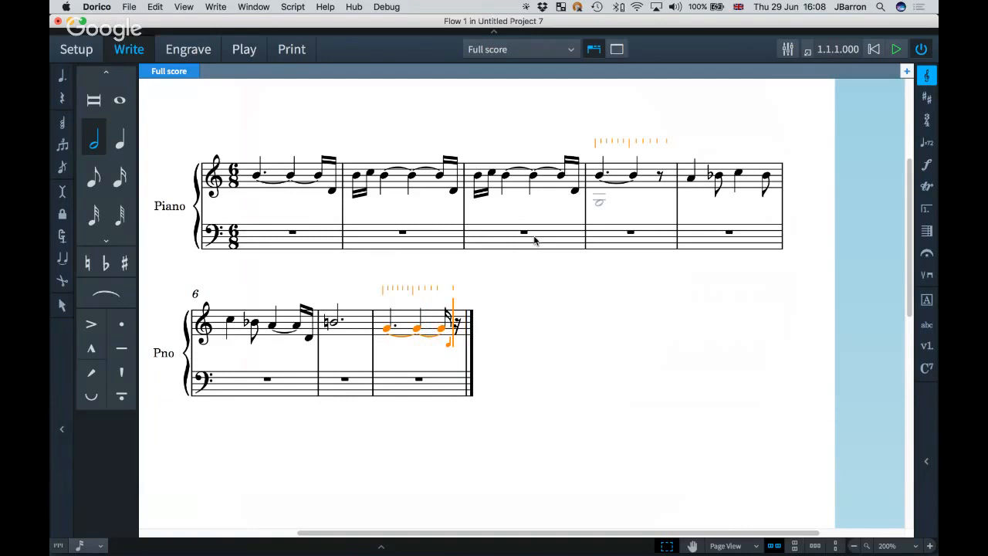
key("4")
key("7")
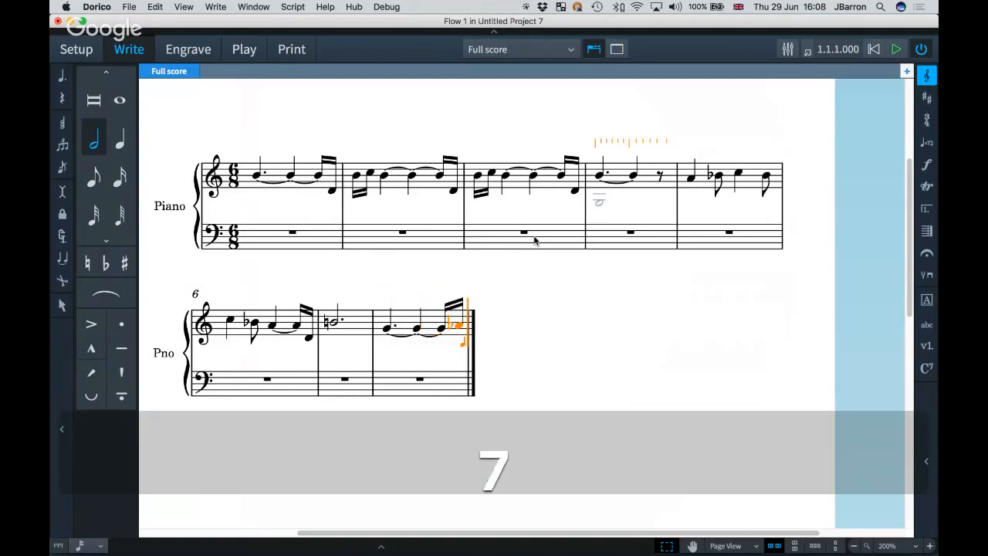
key("period")
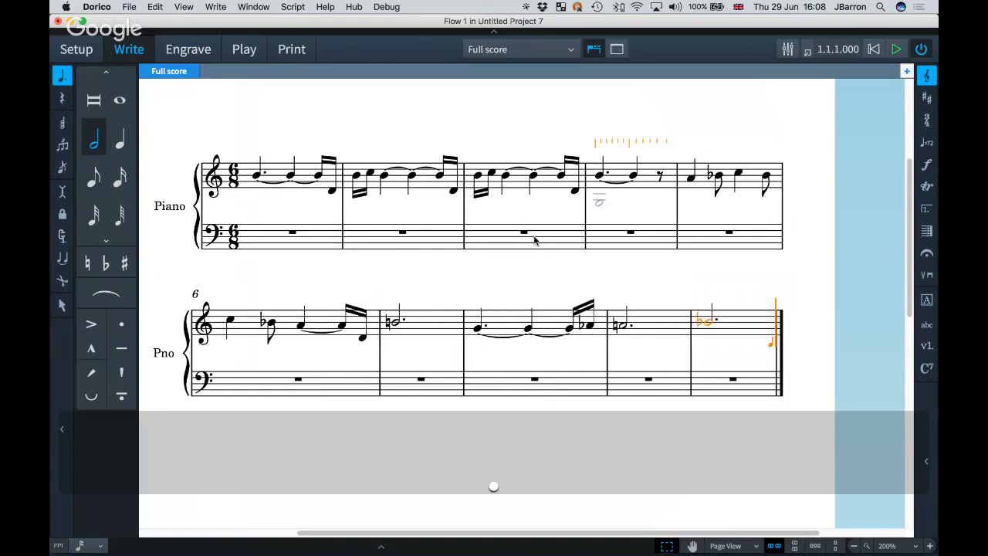
key("6")
key("period")
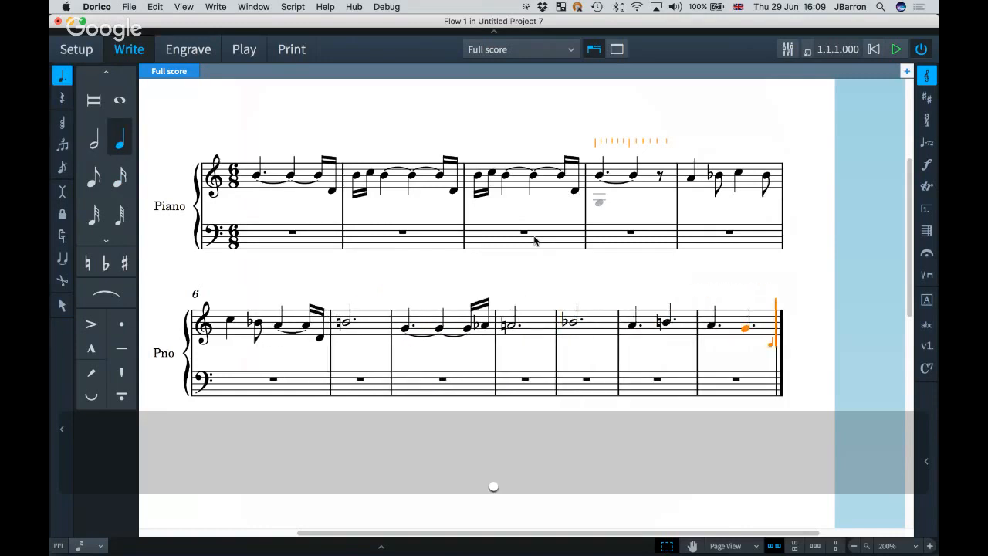
key("Escape")
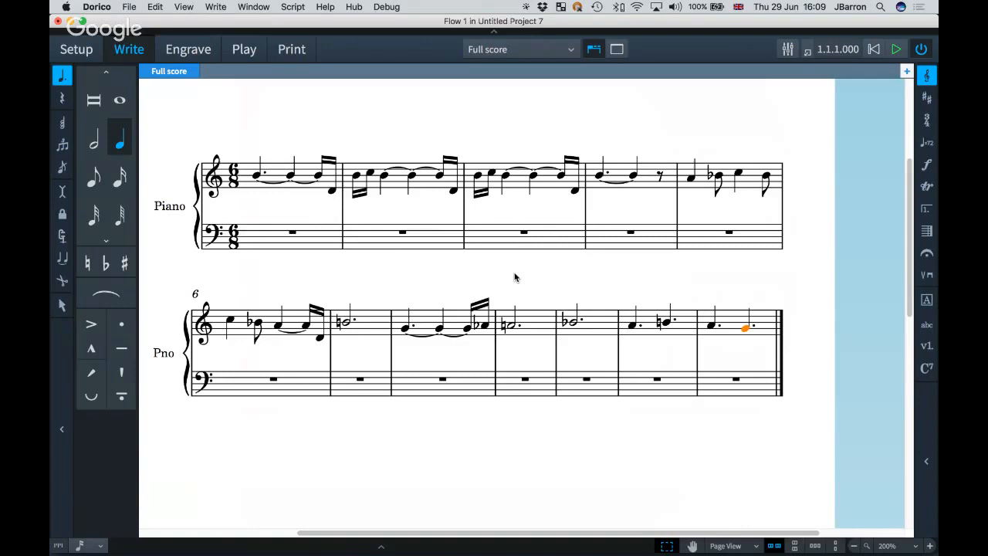
Add a diminuendo hairpin (>) under bars 11–12 of the piano's treble melody.
scroll(515, 277, "left", 1)
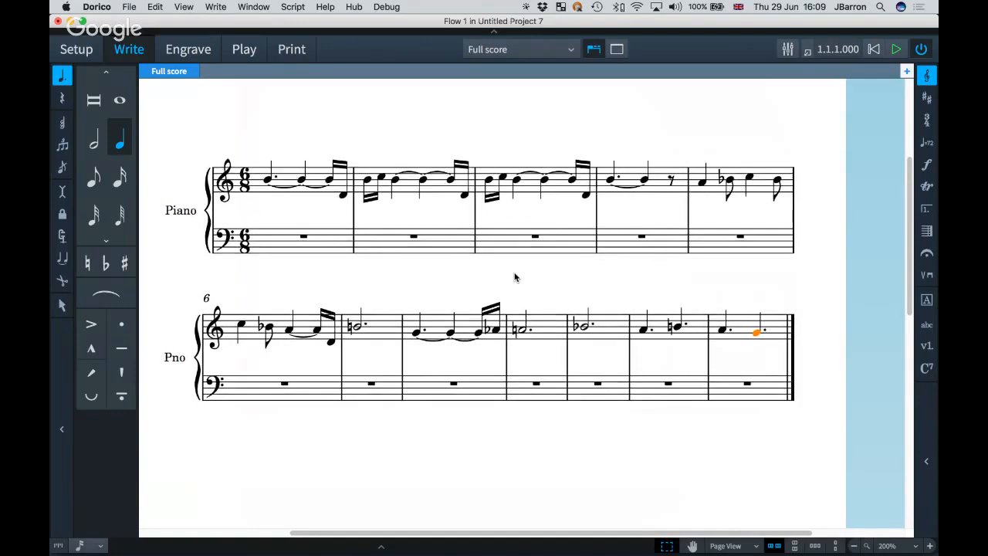
scroll(516, 277, "left", 2)
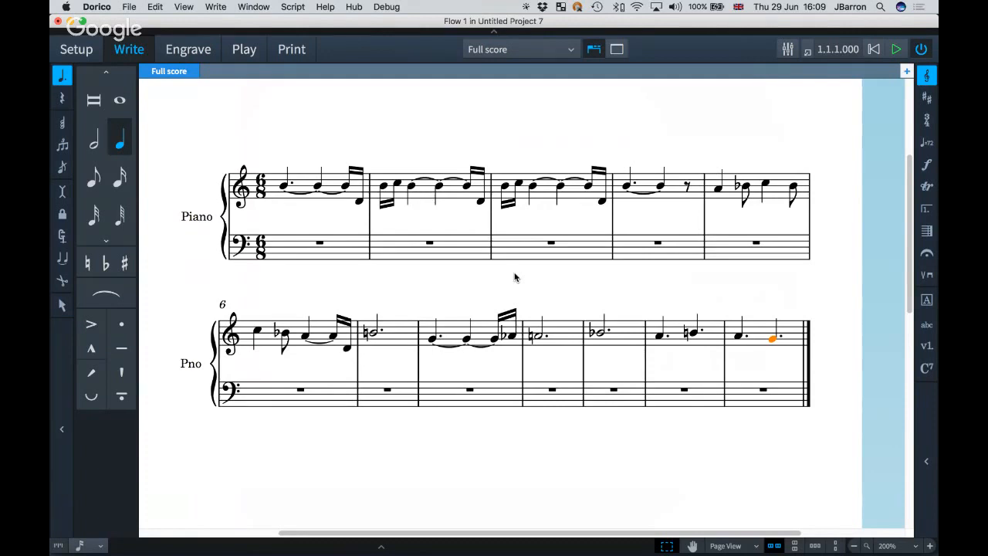
left_click(661, 339)
left_click(774, 344, "shift")
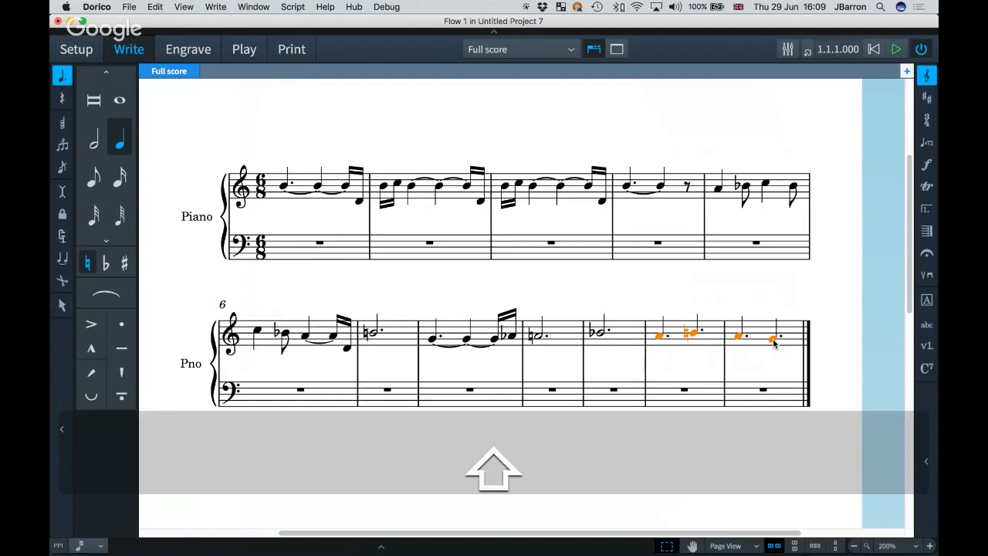
key("shift+d")
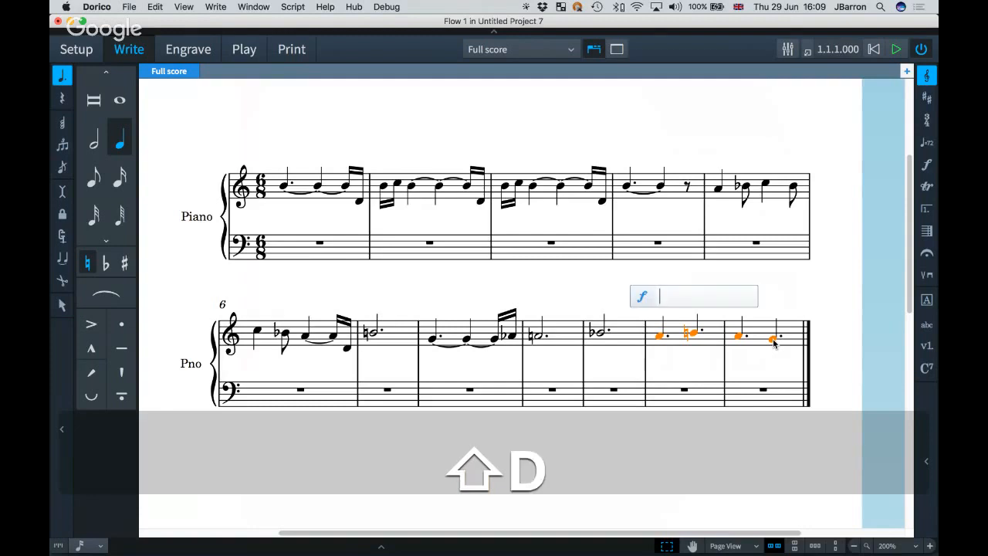
type(">")
key("Return")
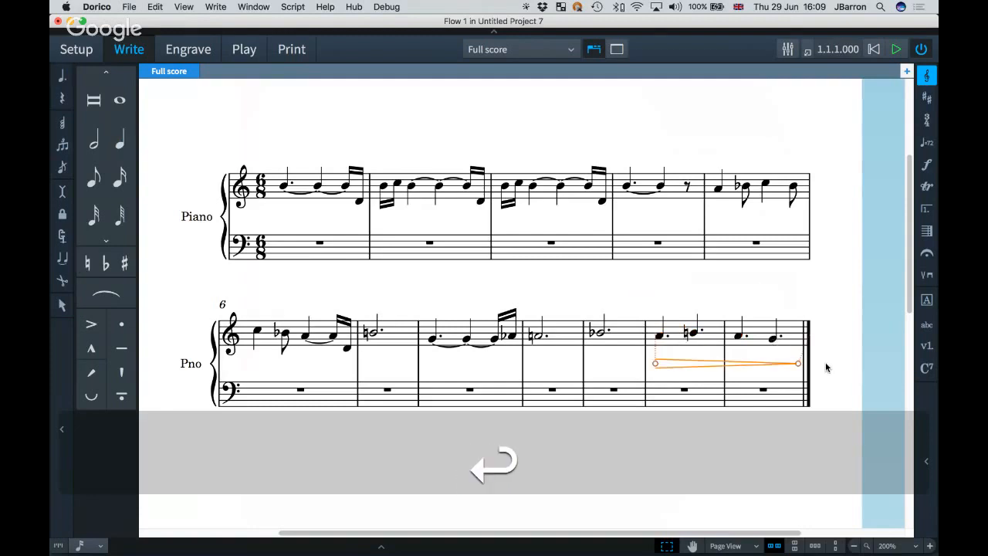
Adjust the hairpin's length so its end sits beneath the final note.
key("alt+shift+Left")
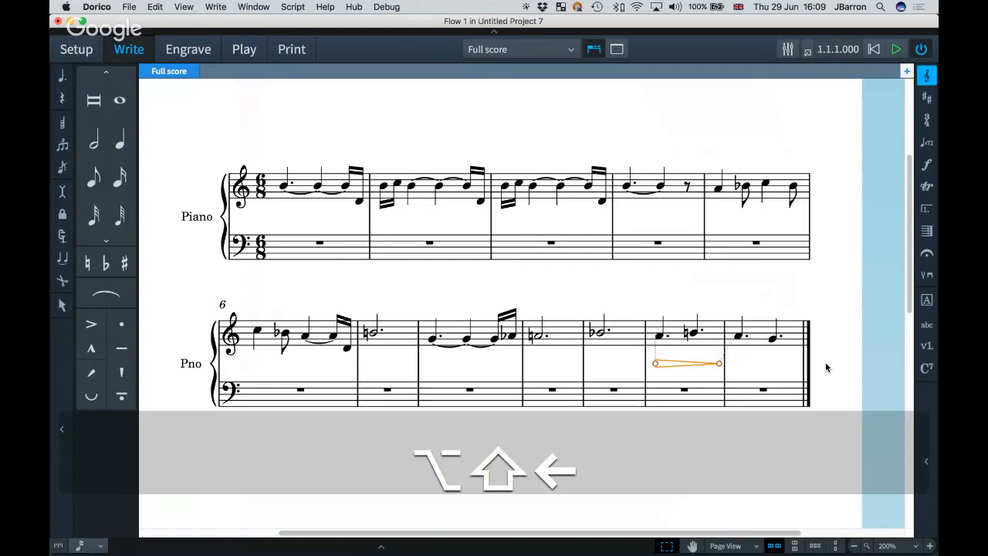
key("alt+shift+Right")
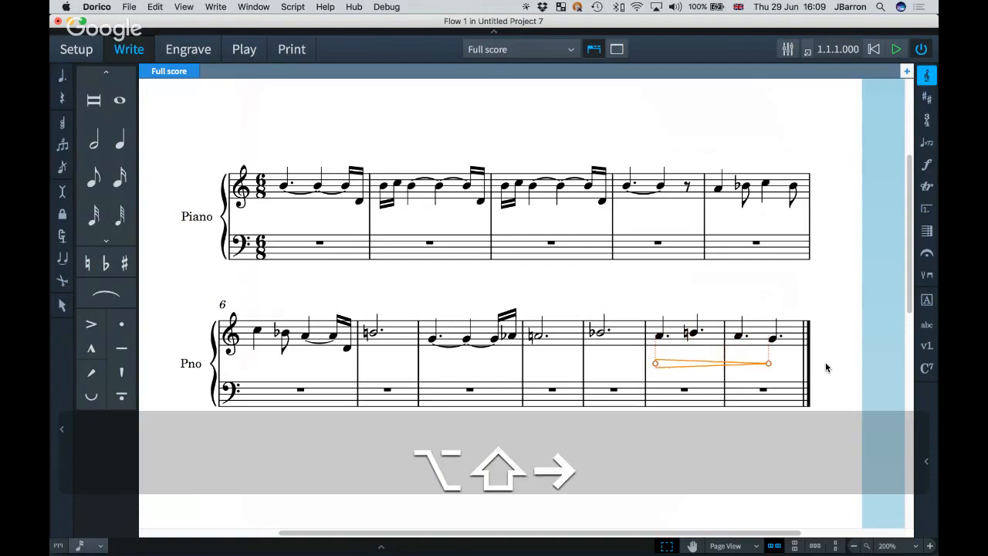
key("alt+shift+Left")
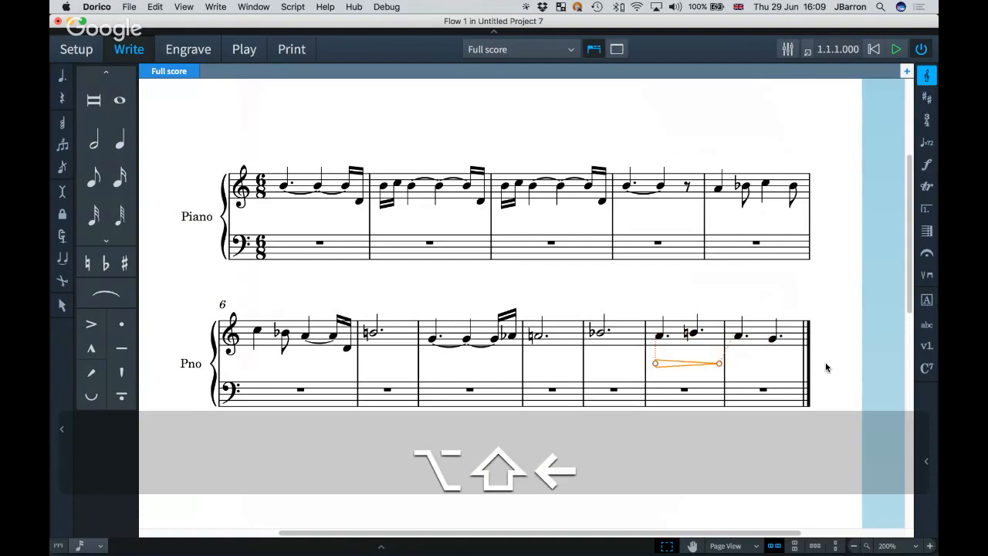
key("alt+shift+Left")
key("alt+shift+Right")
key("alt+shift+Right")
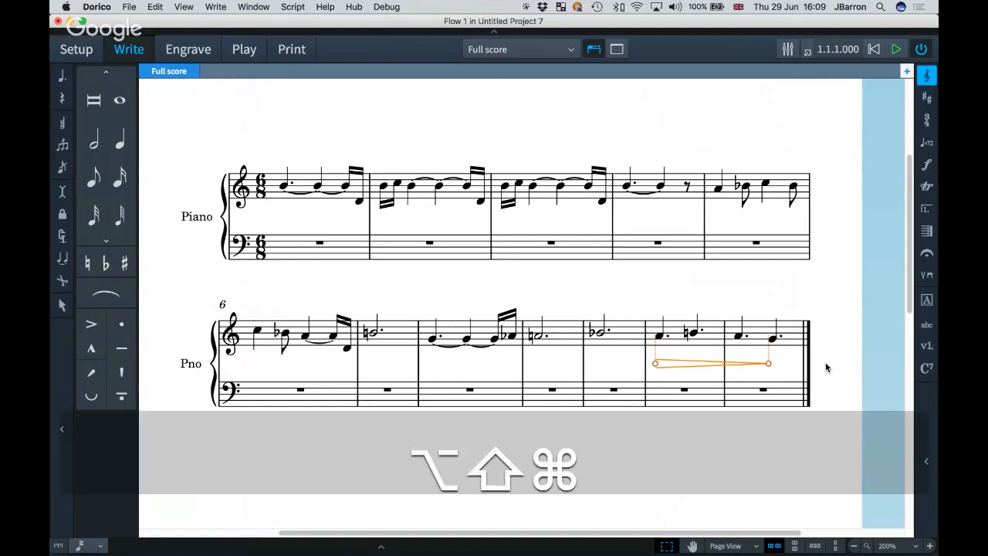
key("alt+shift+super+Left")
key("alt+shift+super+Left")
key("alt+shift+super+Left")
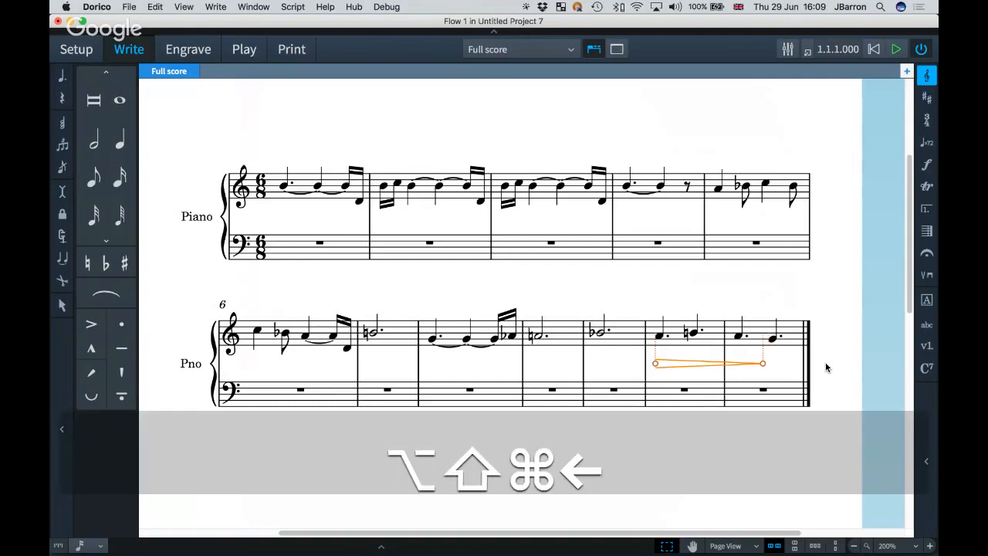
key("alt+shift+super+Right")
key("alt+shift+super+Right")
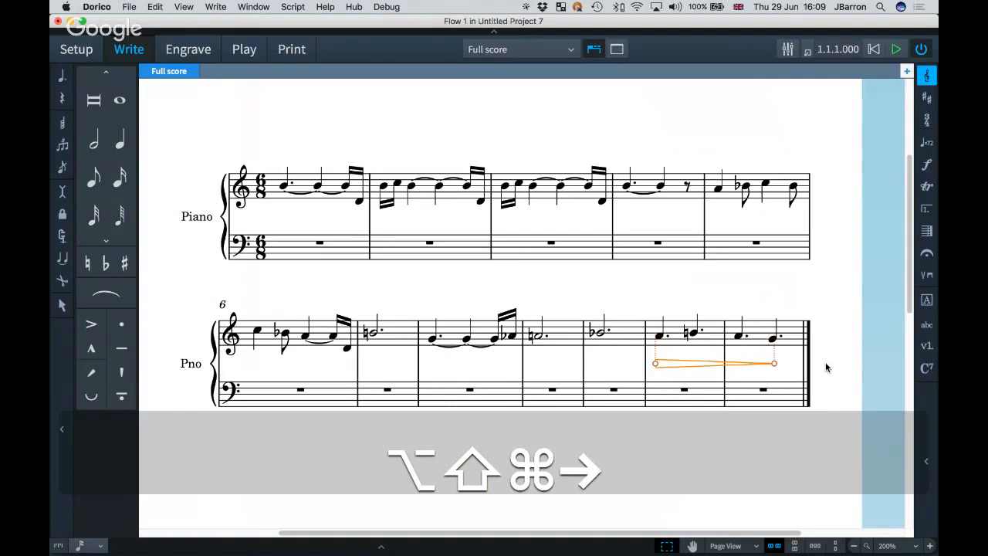
key("alt+shift+super+Left")
key("alt+shift+super+Right")
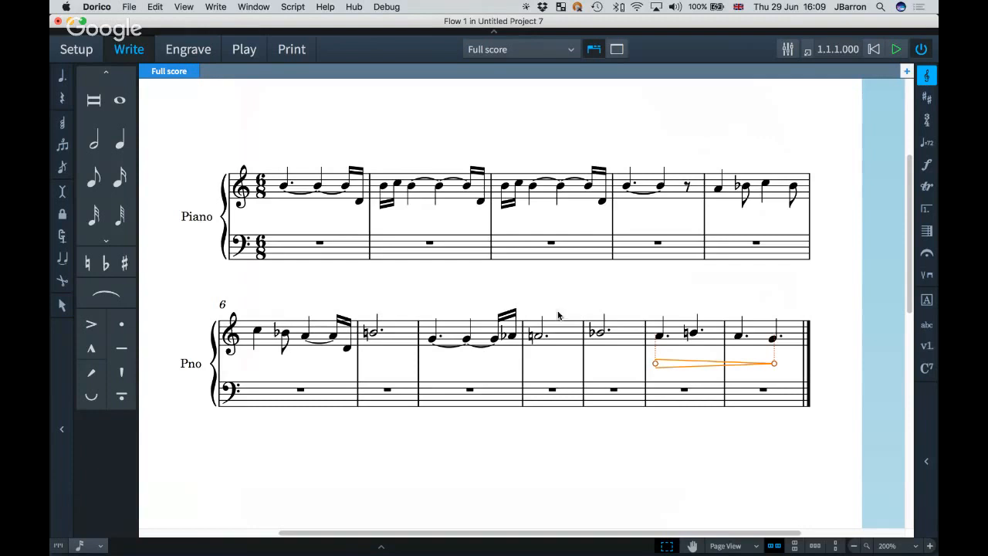
Replace the bass clef at bar 1 of the lower staff with a treble (G) clef.
left_click(276, 244)
key("shift+n")
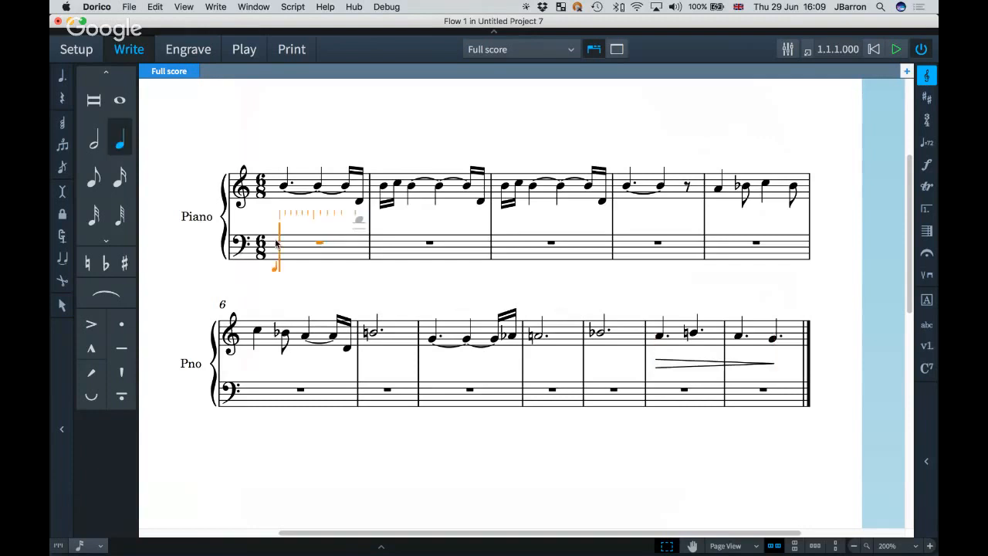
key("shift+c")
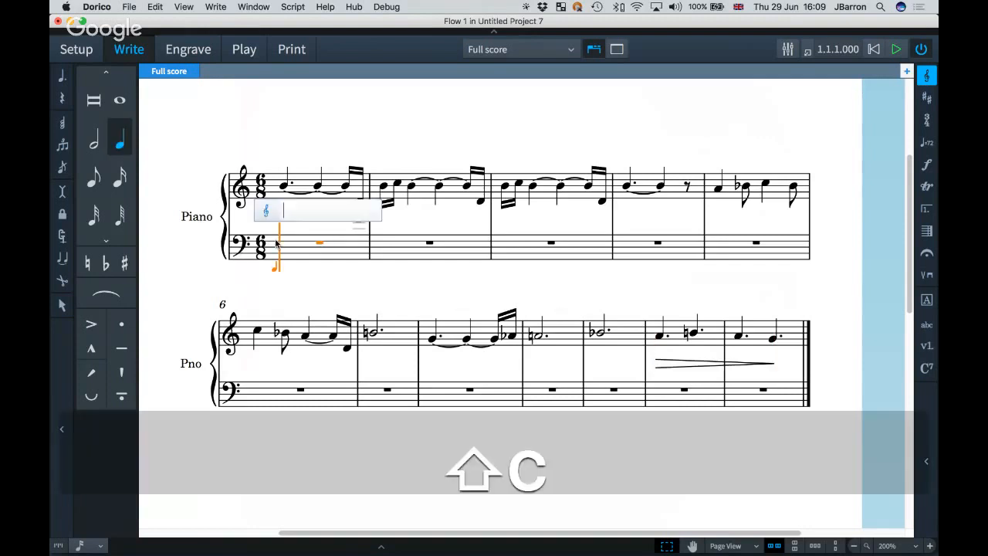
type("g")
key("Return")
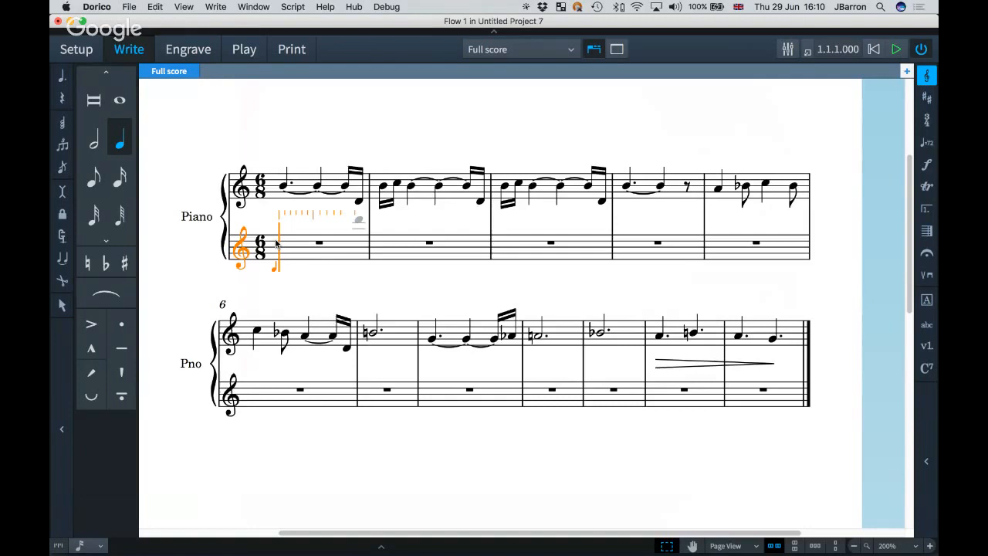
Enter alternating quarter and eighth chords in bar 1 and repeat them into bars 2–4.
key("6")
key("5")
key("6")
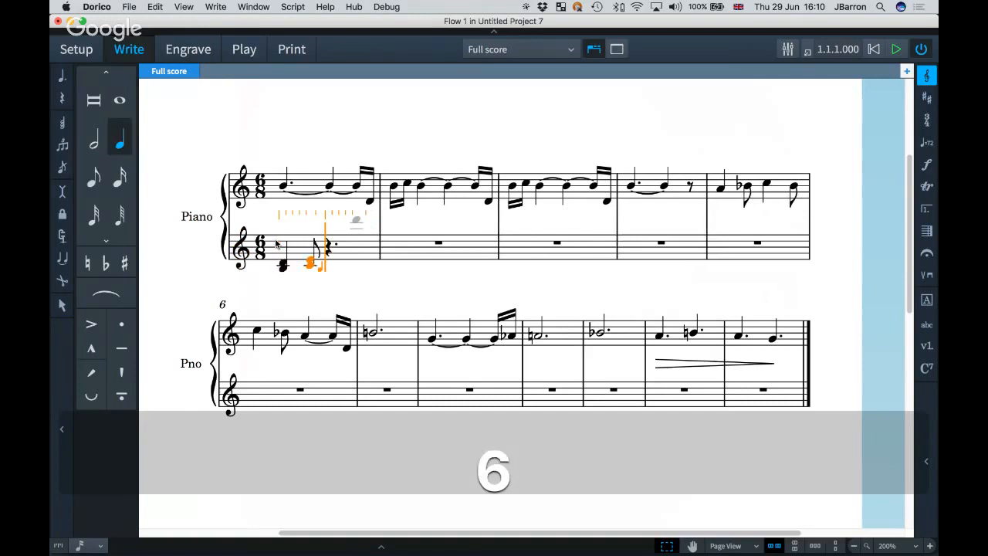
key("5")
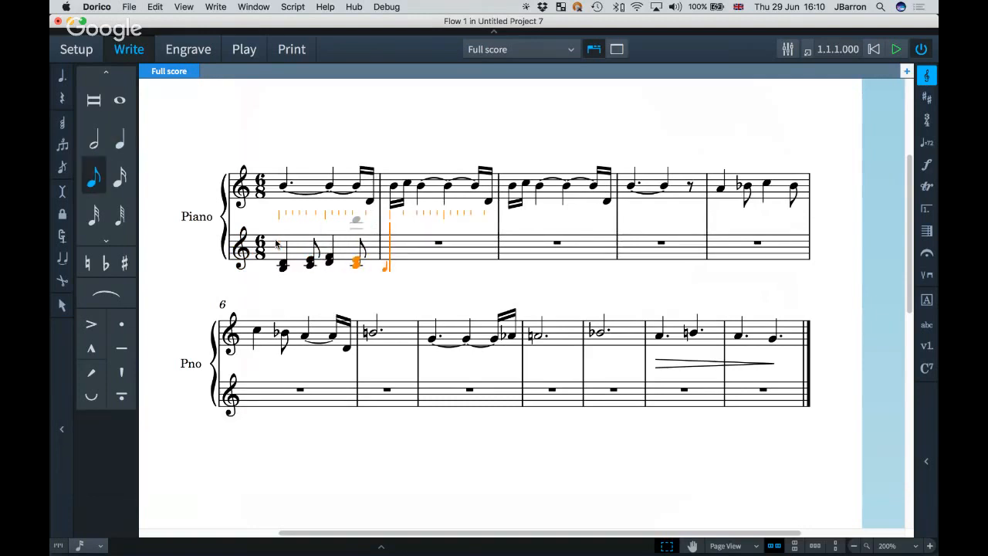
key("Return")
key("shift+super+Left")
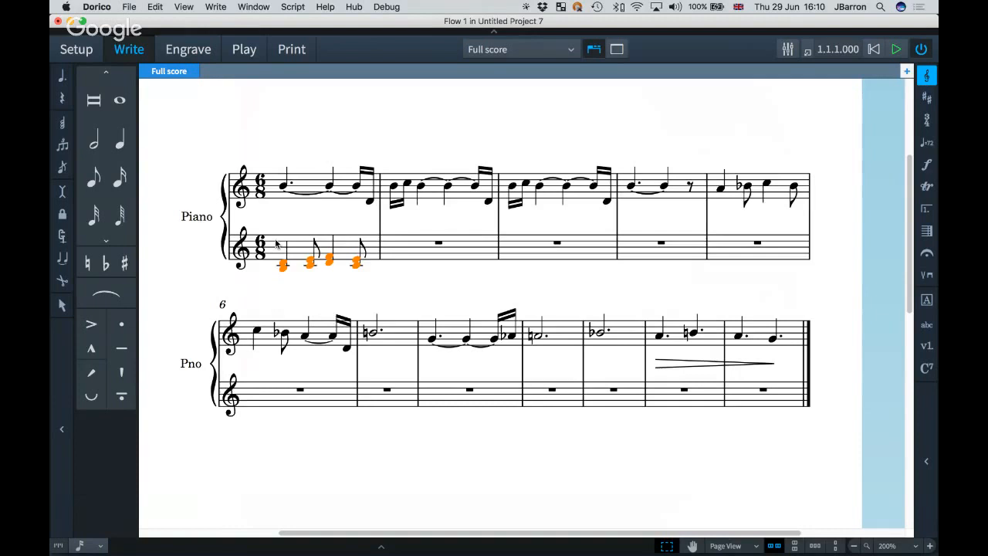
key("r")
key("r")
key("r")
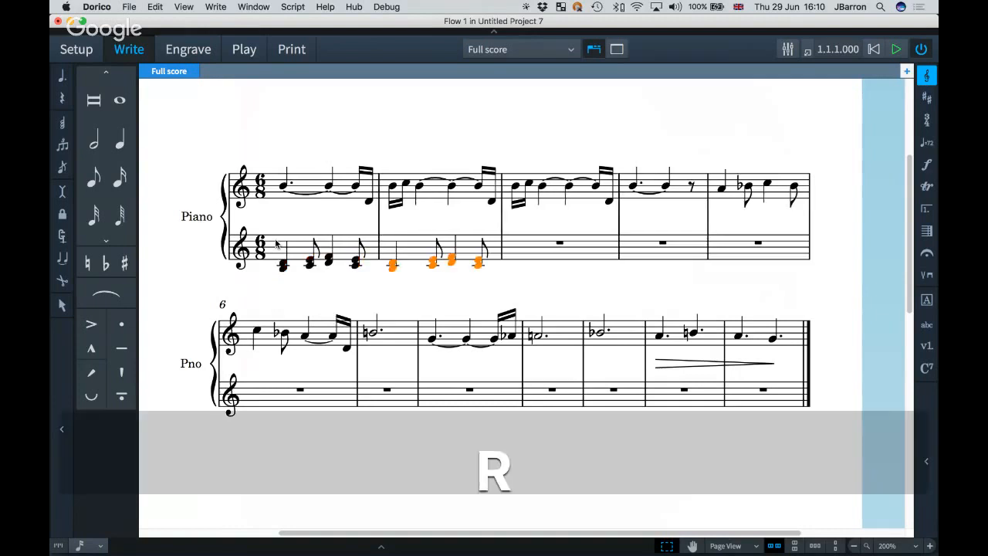
Enter quarter/eighth chords with a flattened bass in bars 5–6, undoing the last extra note.
key("Right")
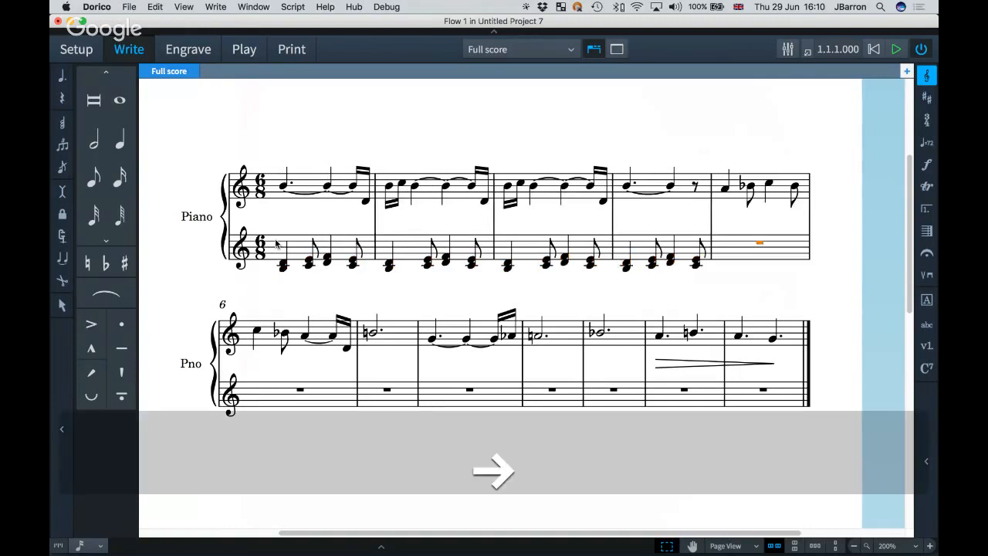
key("Return")
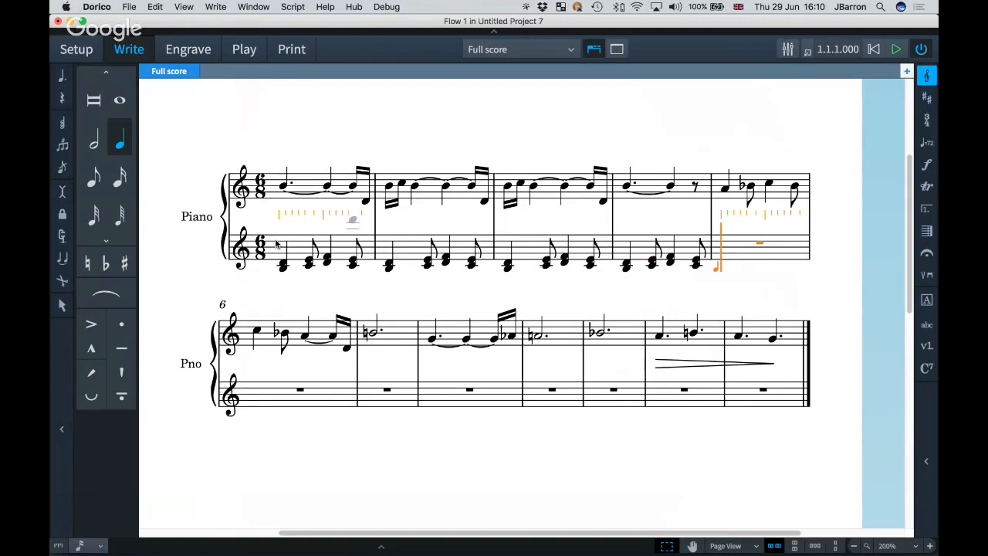
key("6")
key("5")
key("6")
key("5")
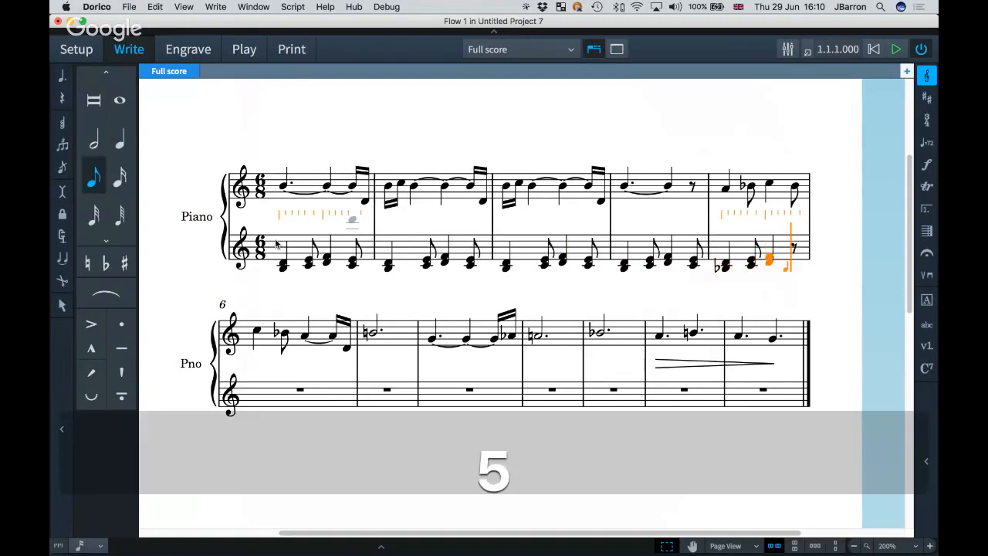
key("c")
key("6")
key("5")
key("6")
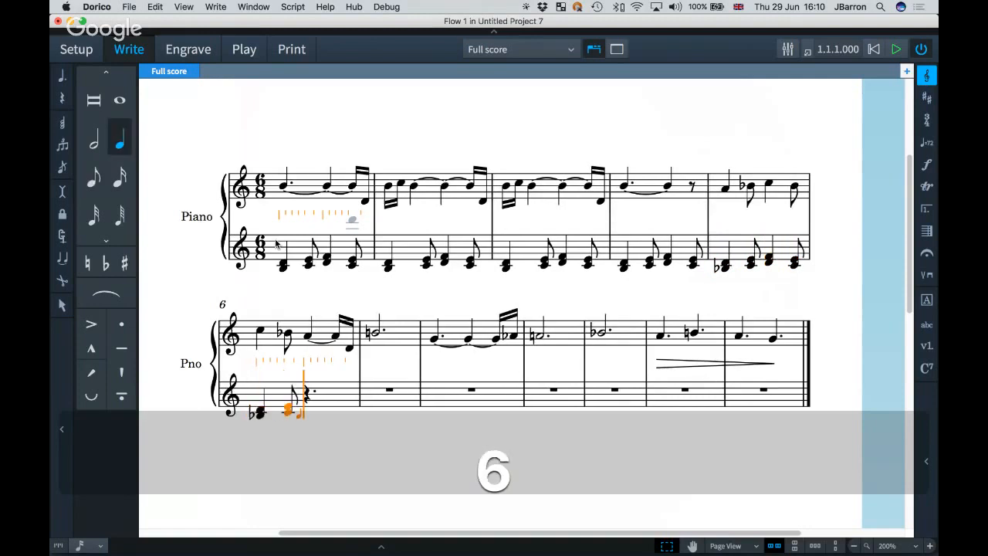
key("5")
key("super+z")
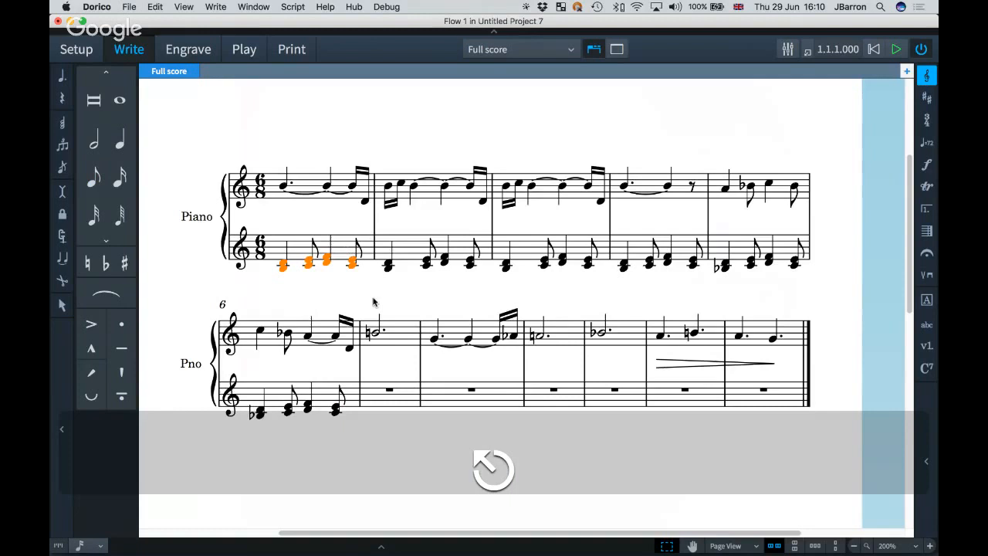
Copy bar 1's left-hand chords into bar 7 and repeat them into bar 8.
scroll(373, 302, "down", 2)
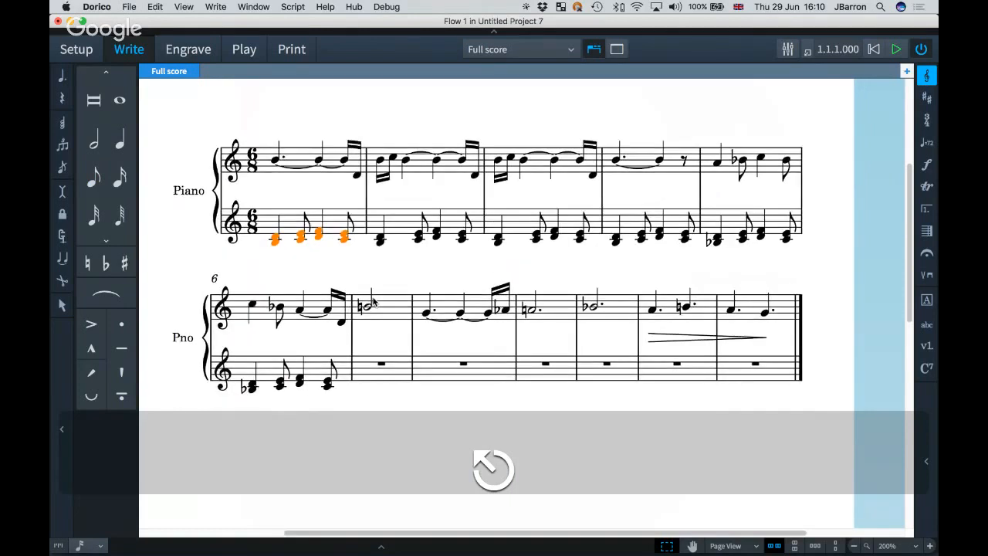
scroll(374, 303, "down", 2)
left_click(349, 341, "alt")
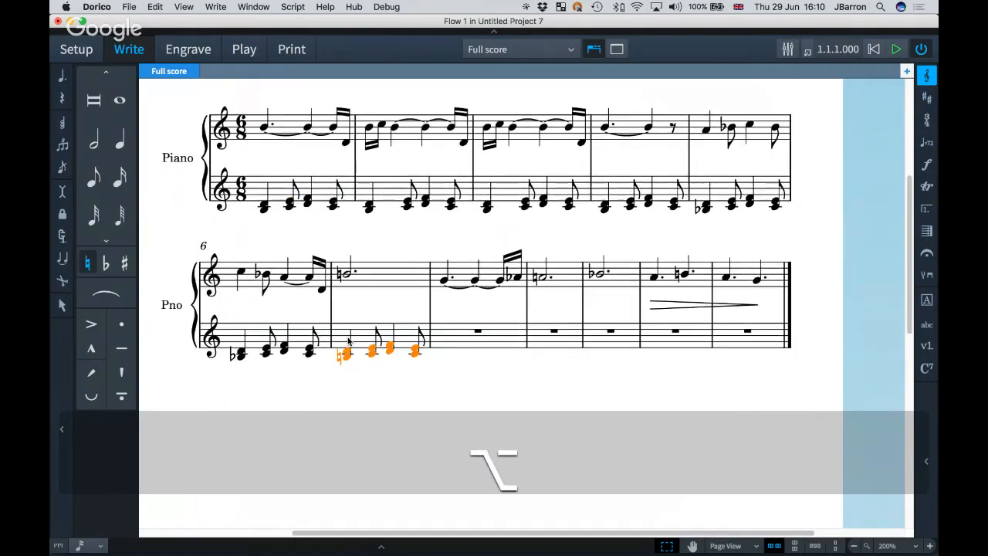
key("r")
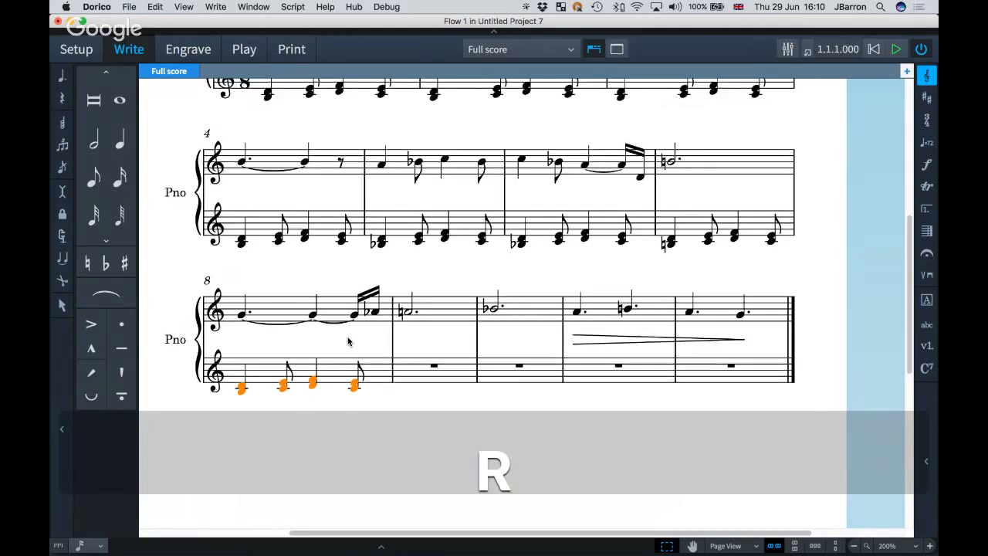
Enter dotted held chords in bars 9–10 and quarter/eighth chords through bar 12.
double_click(402, 375)
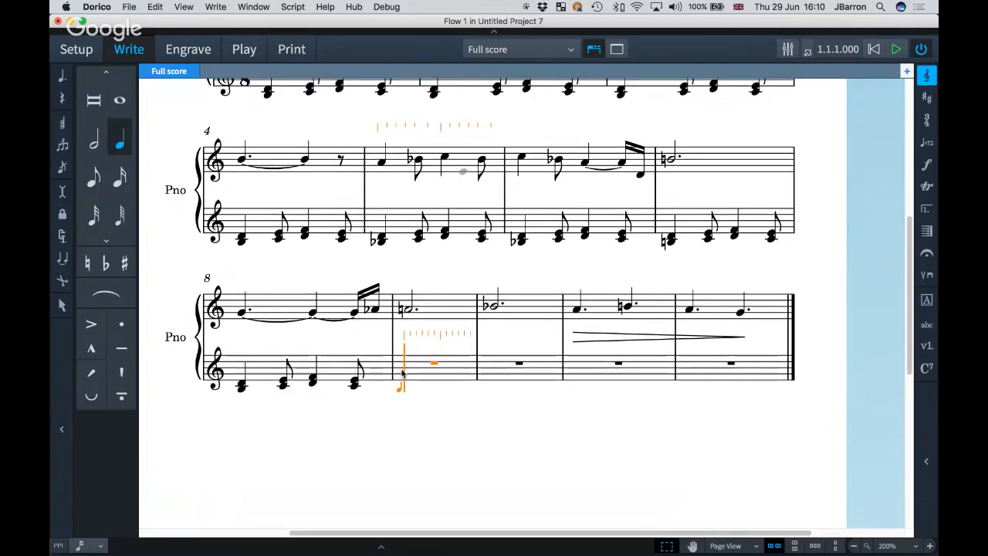
key("period")
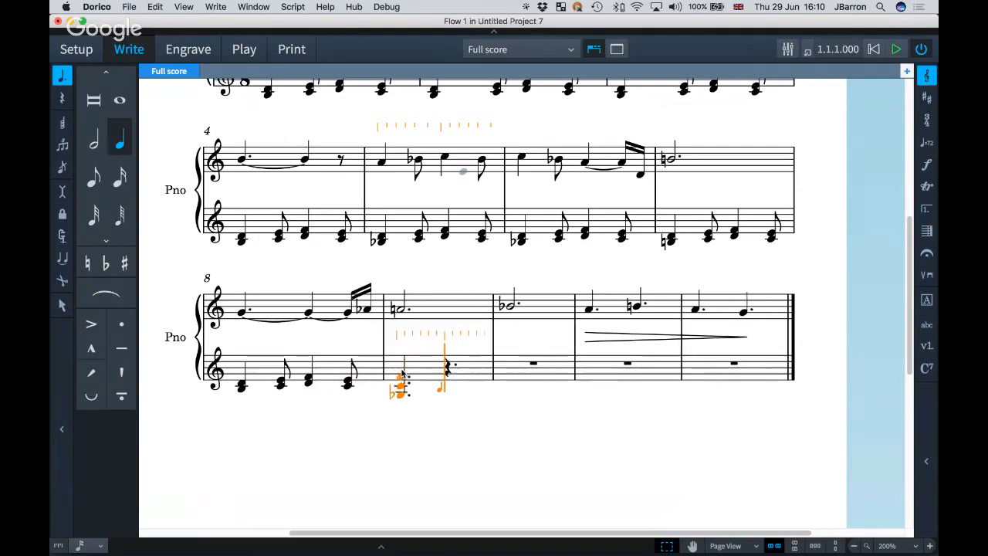
key("space")
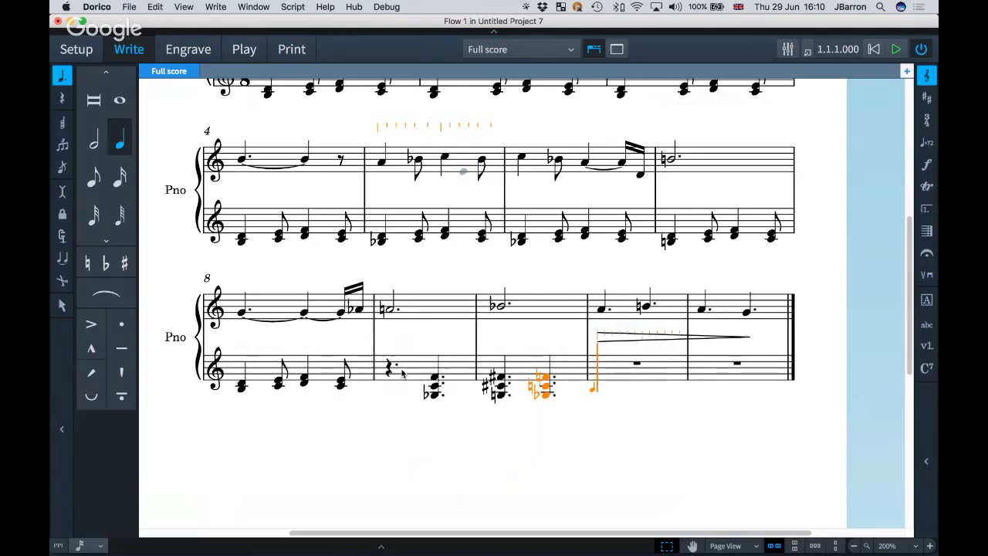
key("5")
key("super+z")
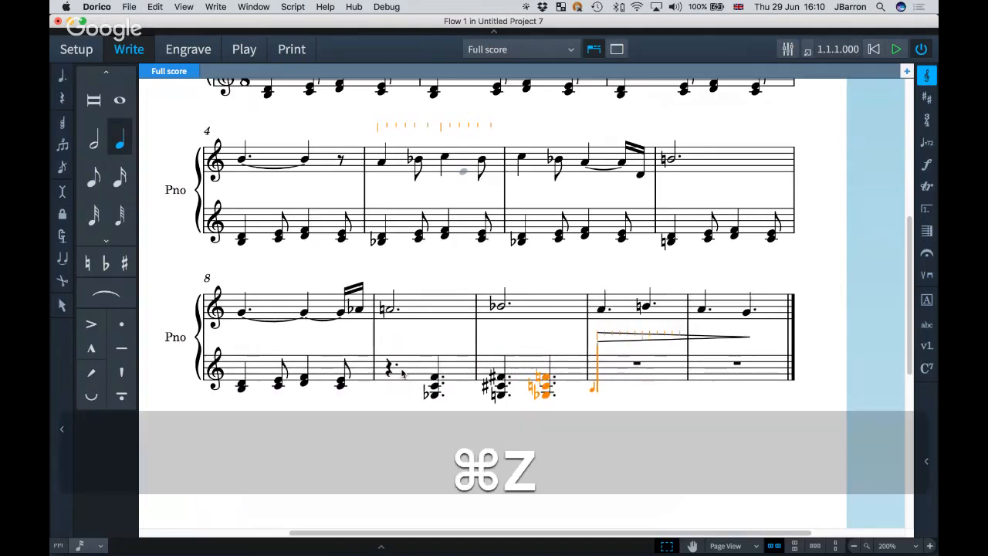
key("6")
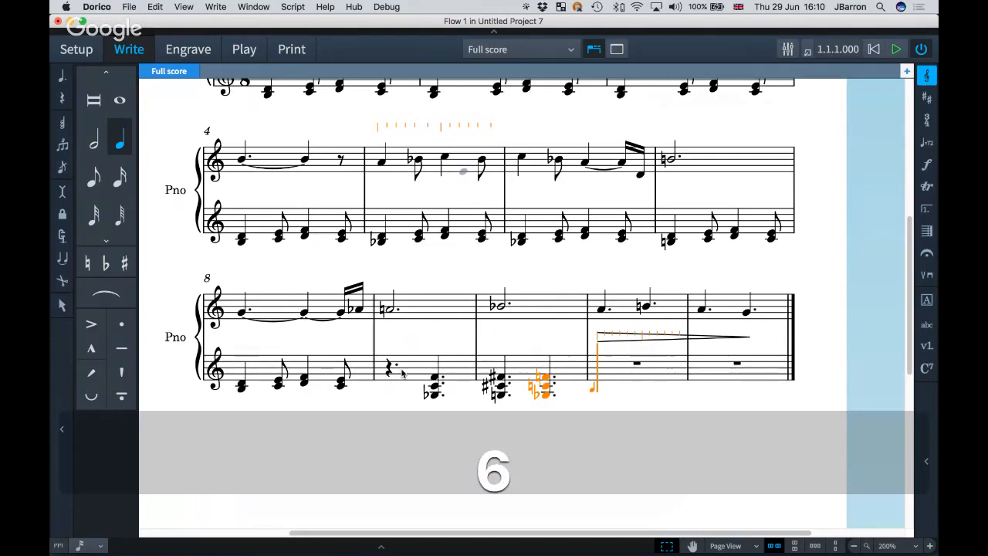
key("5")
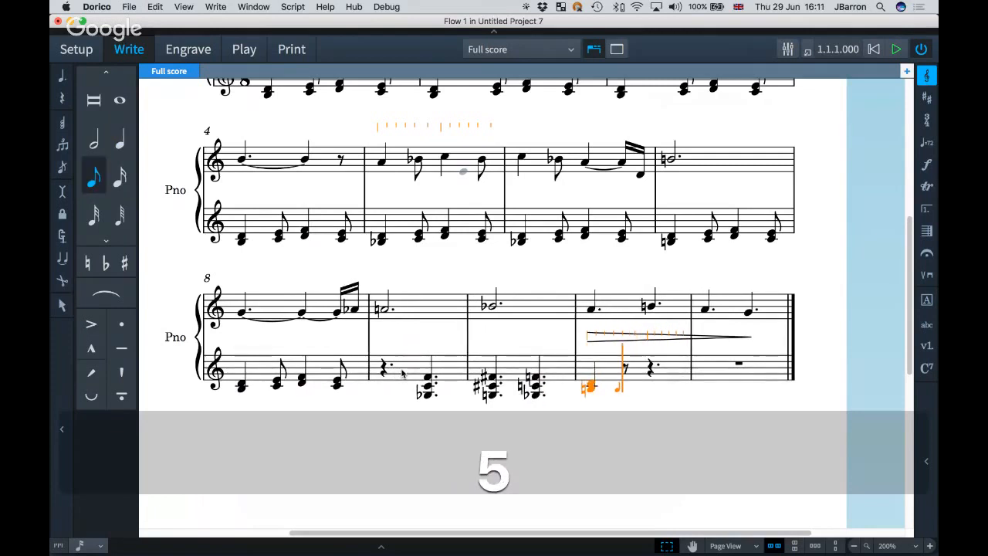
key("6")
key("5")
key("6")
key("5")
key("6")
key("super+z")
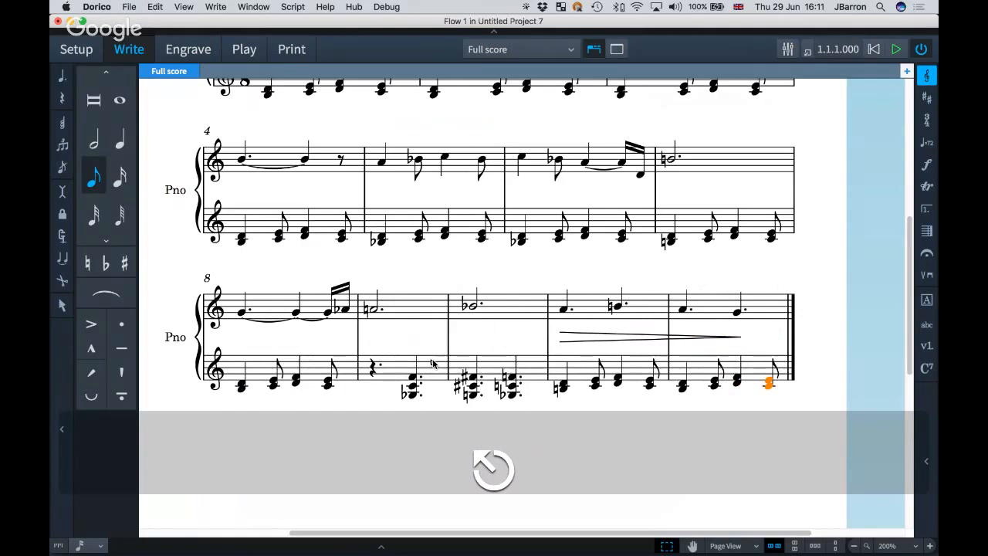
scroll(402, 337, "up", 3)
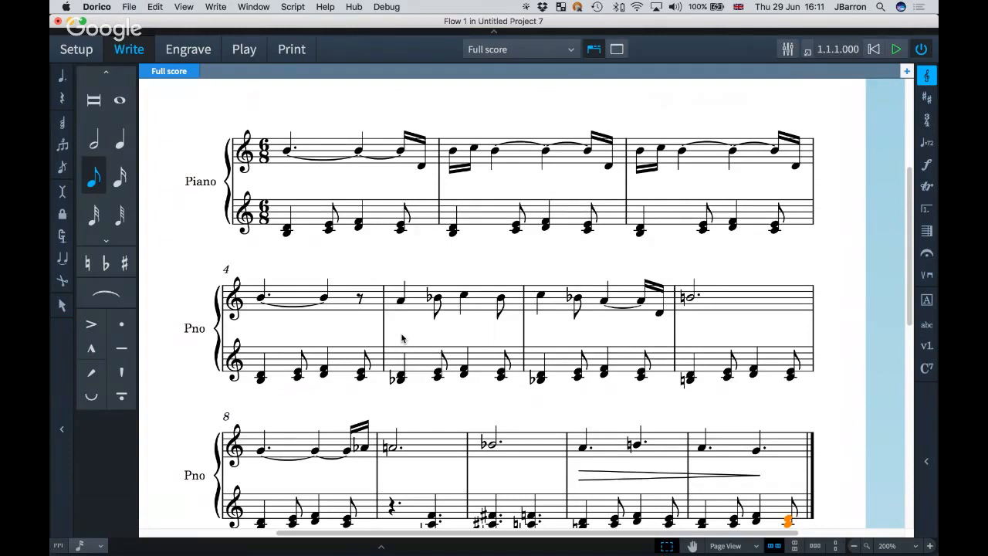
key("Escape")
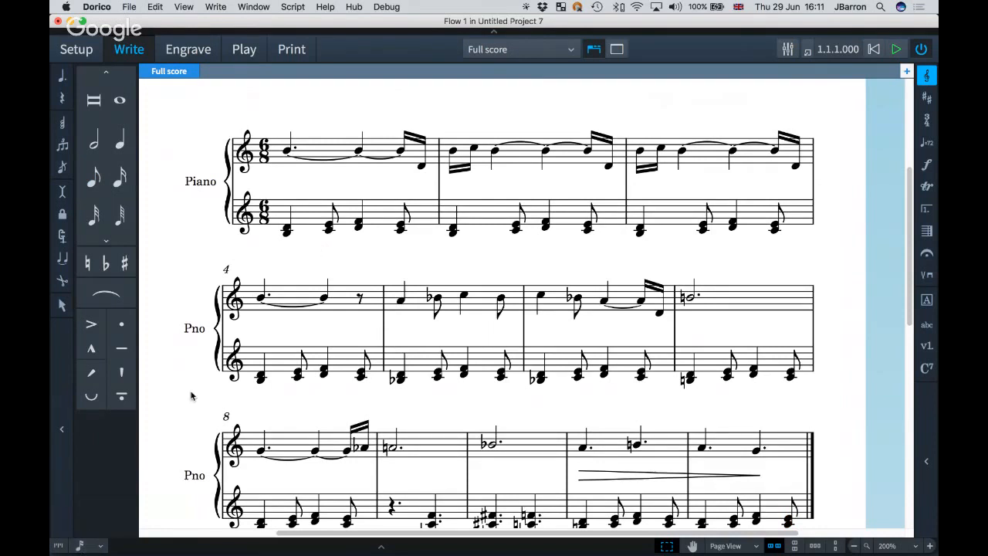
key("alt+i")
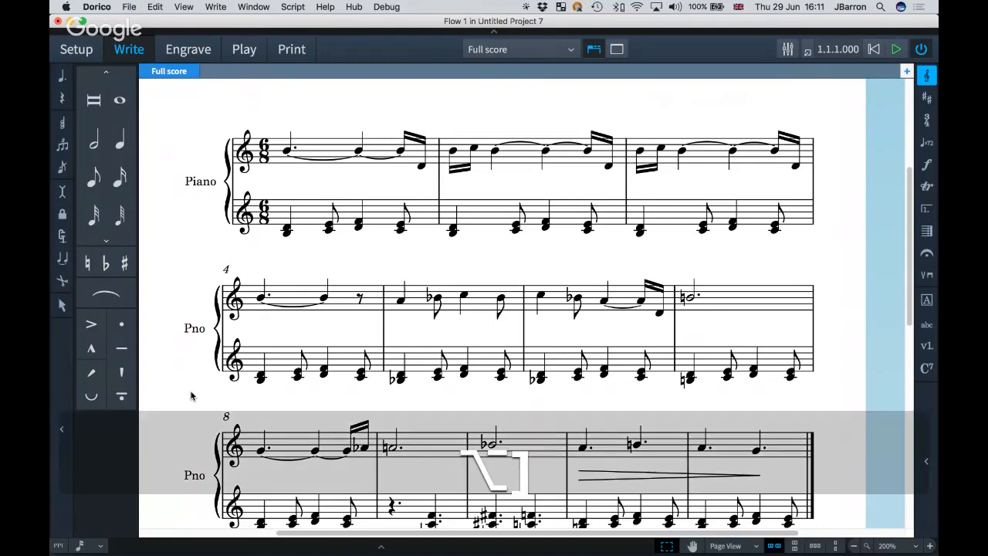
key("alt+bracketright")
key("alt+i")
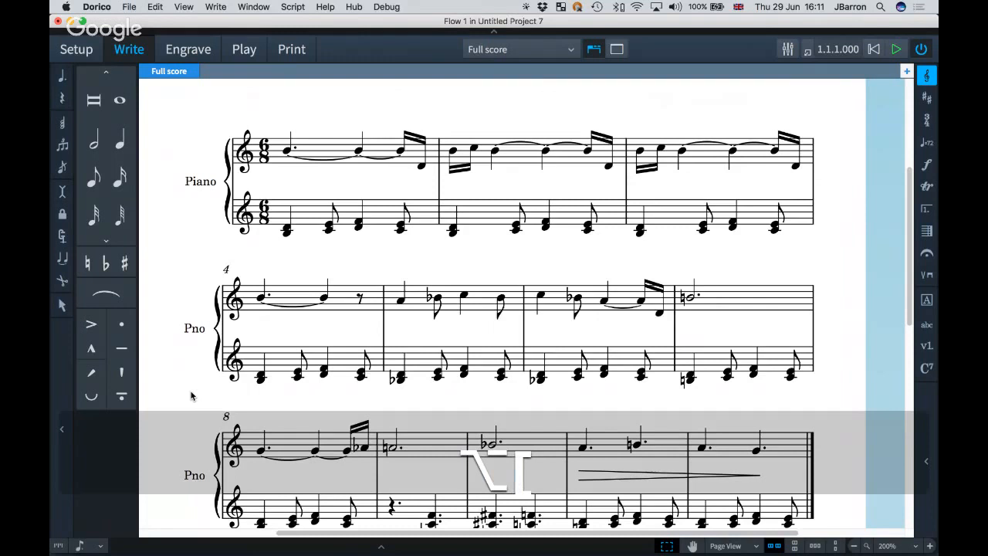
key("alt+bracketright")
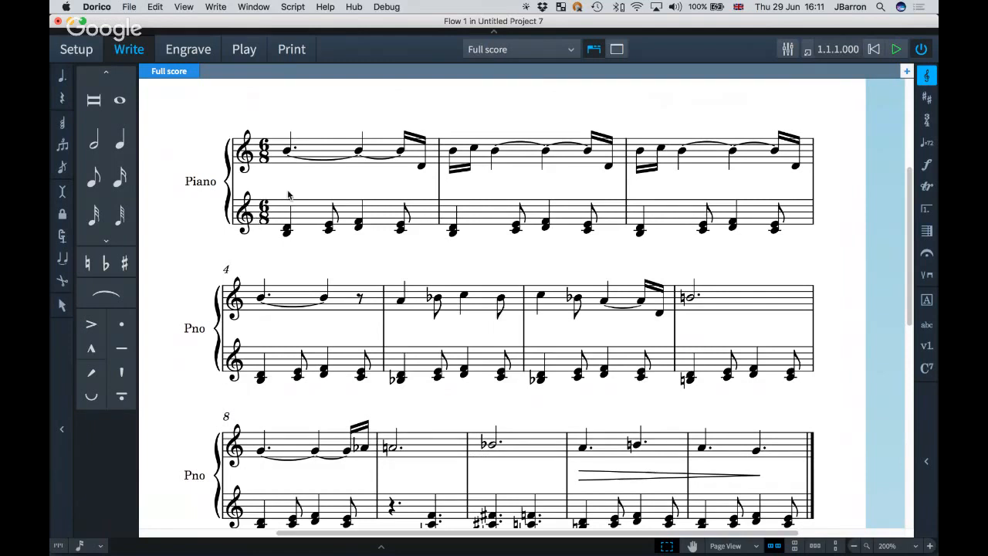
scroll(289, 196, "up", 1)
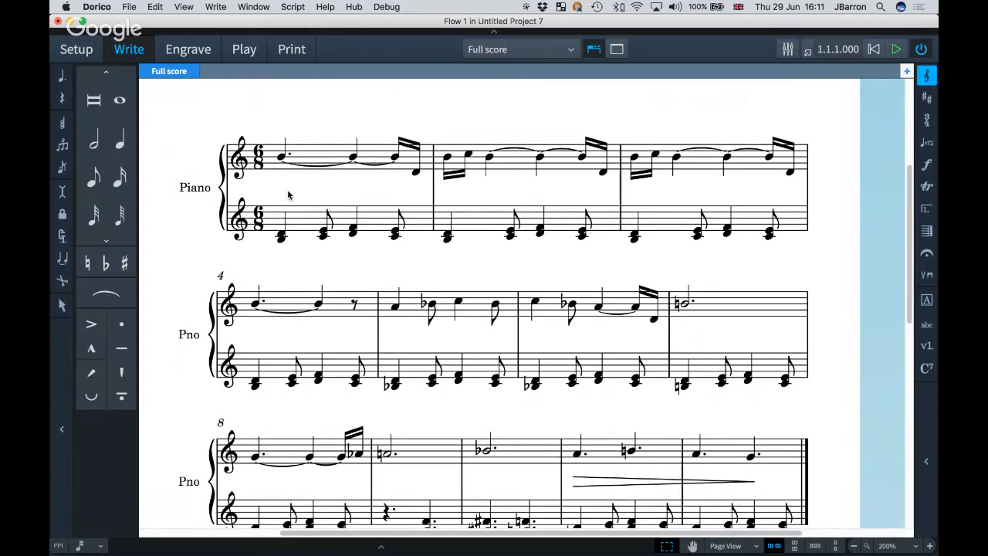
Open chord-symbol entry above the tied opening notes of the treble staff in bar 1.
scroll(288, 195, "up", 1)
left_click(281, 157)
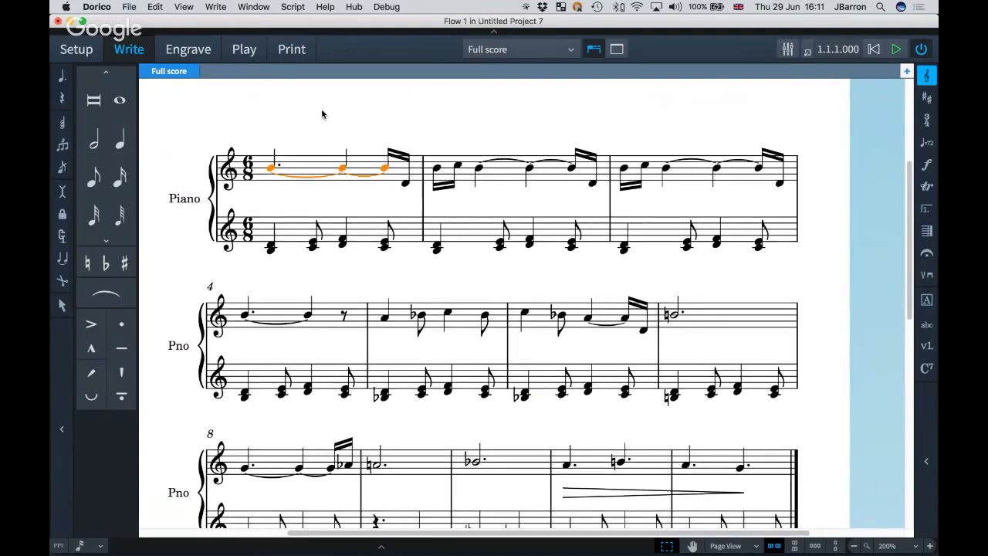
scroll(322, 115, "up", 3)
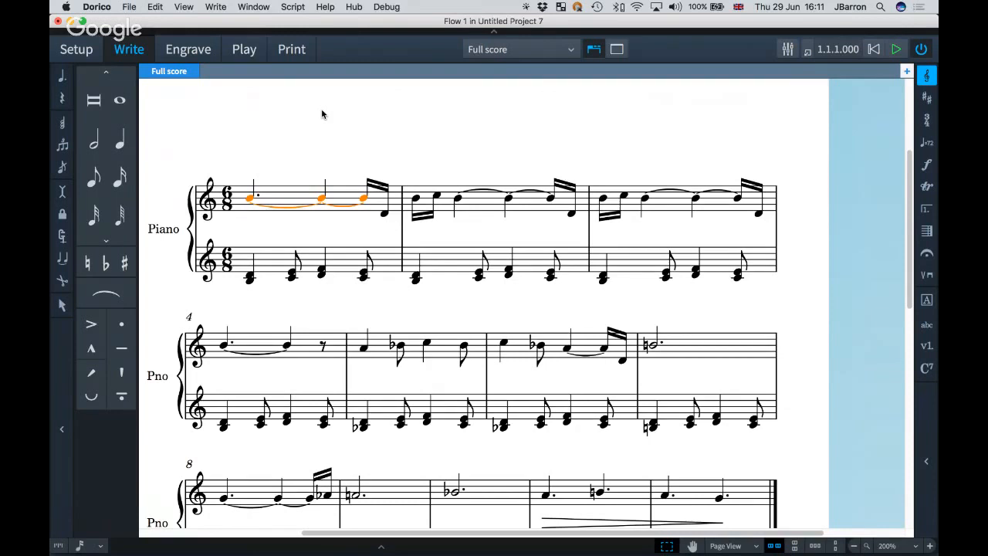
key("shift+q")
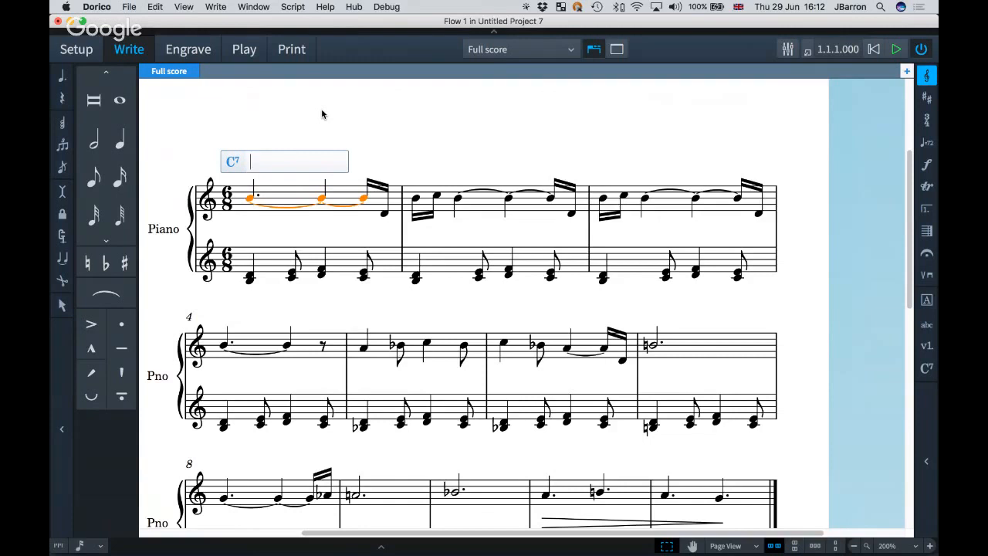
Add an F6(b5 omit3) chord symbol above the first note, then edit it.
key("space")
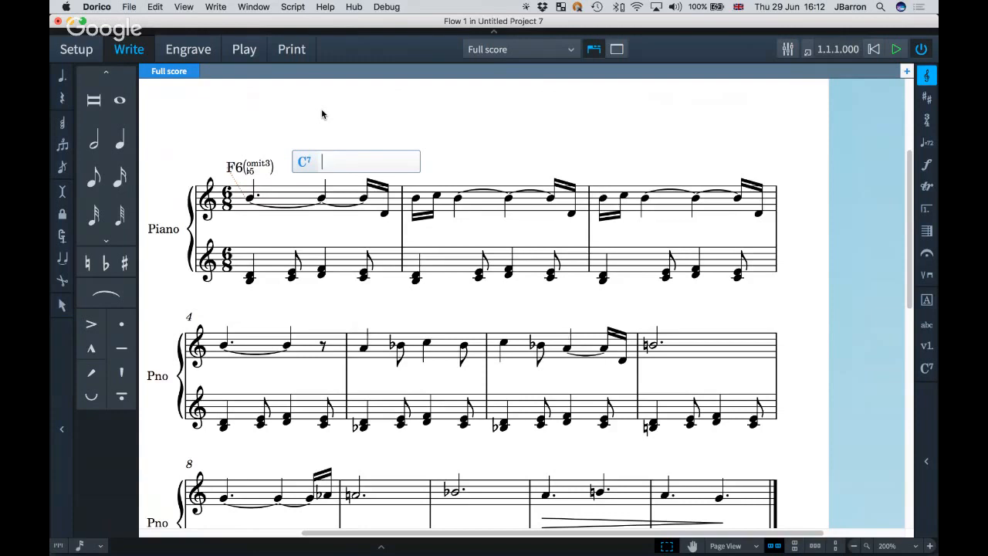
key("super+Left")
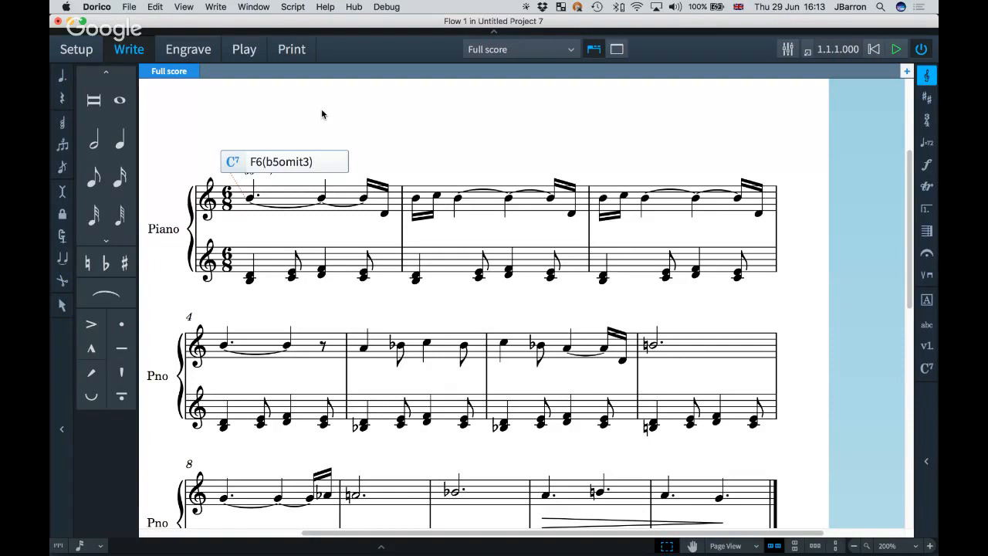
key("space")
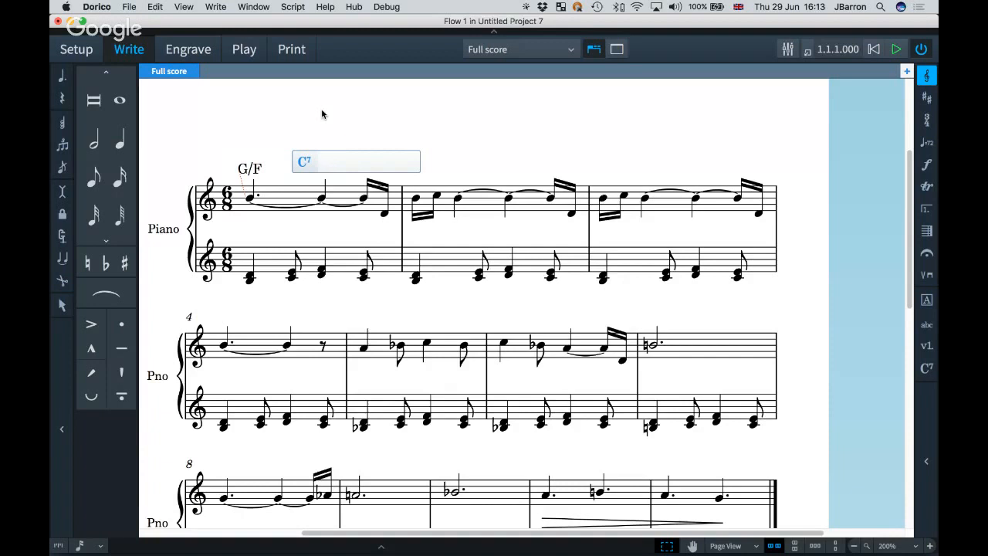
Clear the G/F chord symbol from bar 1, leaving no chord, and open Note Input Options.
key("super+Left")
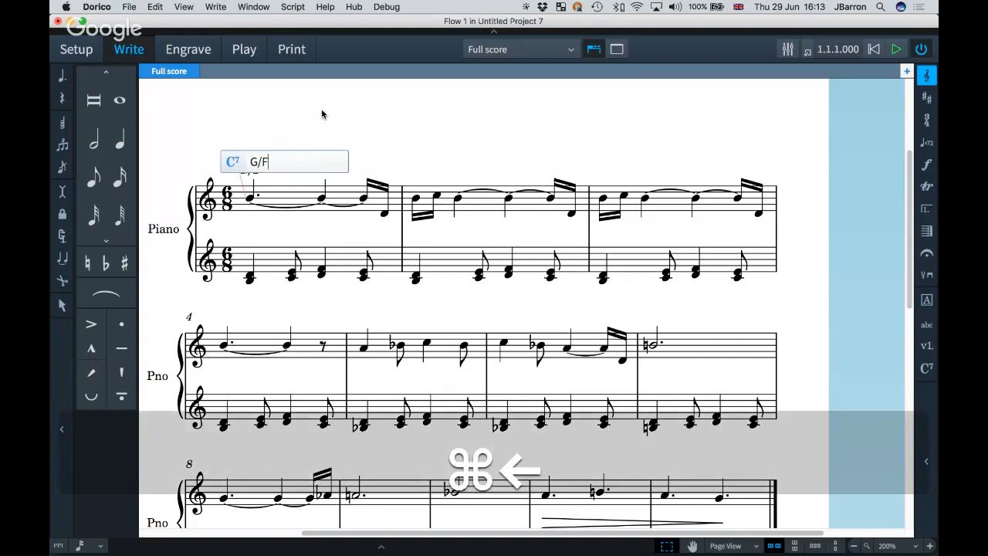
key("BackSpace")
key("BackSpace")
key("BackSpace")
key("Escape")
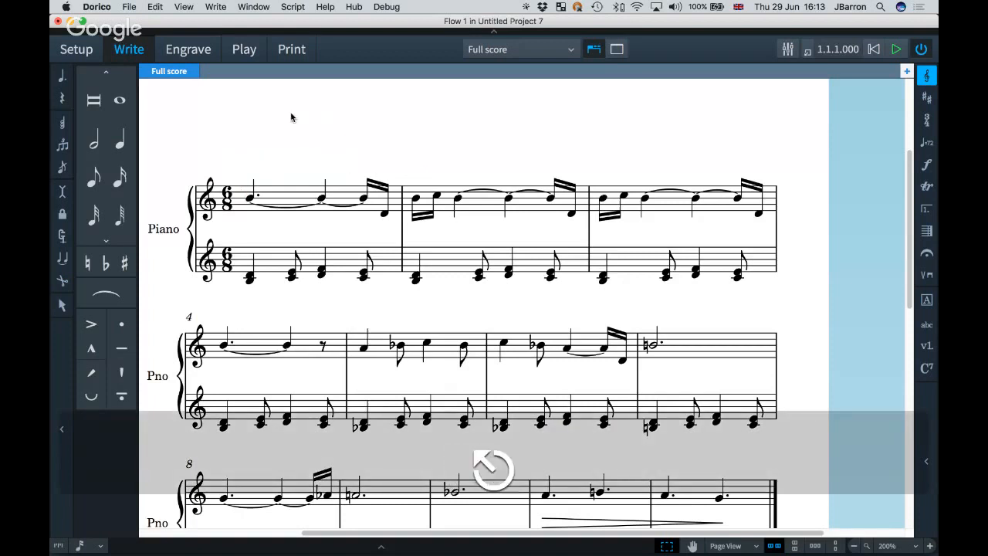
key("super+shift+i")
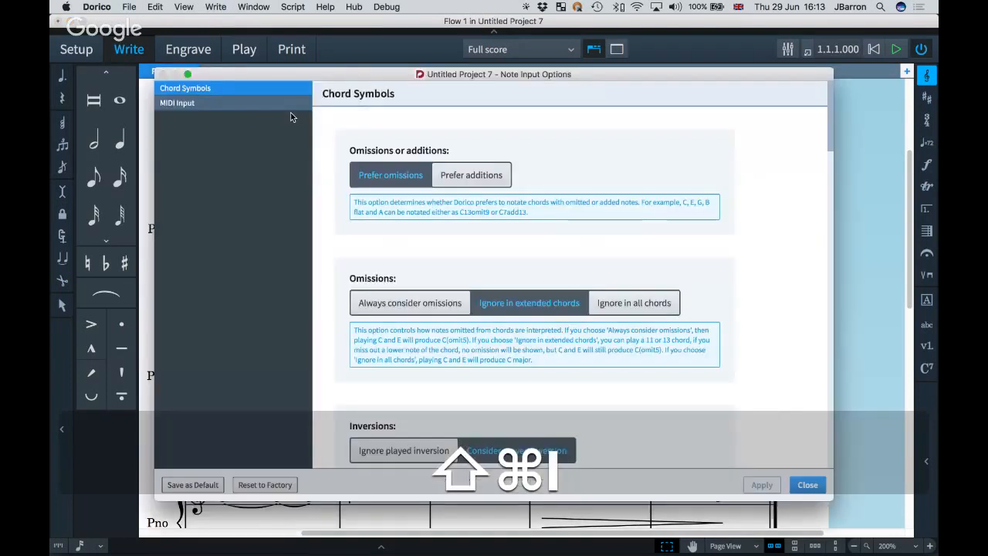
left_click(215, 6)
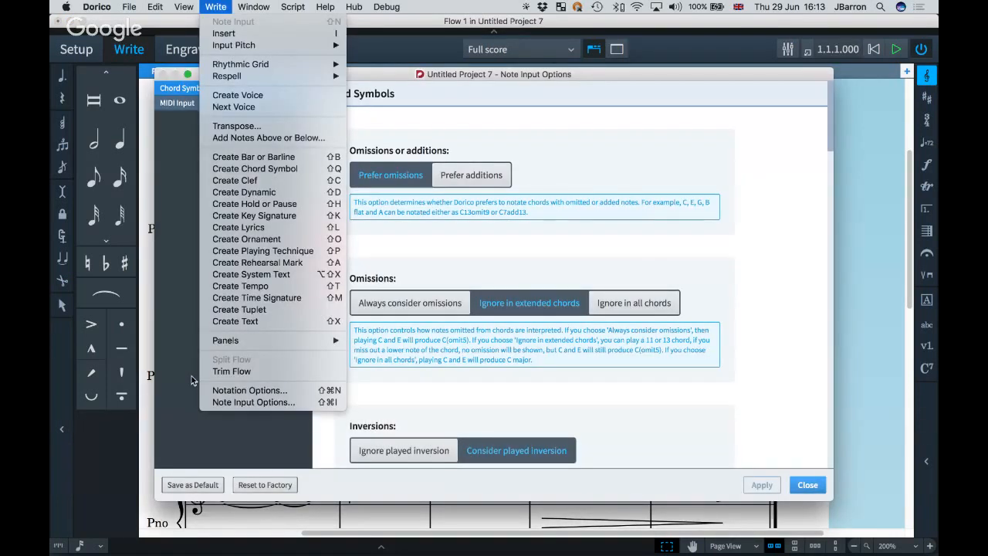
key("Escape")
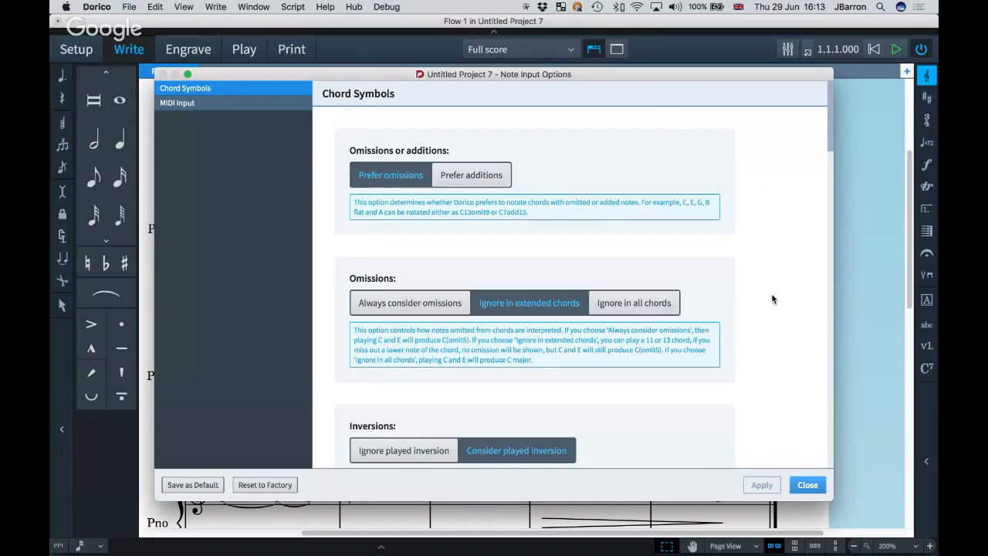
key("Escape")
left_click(248, 199)
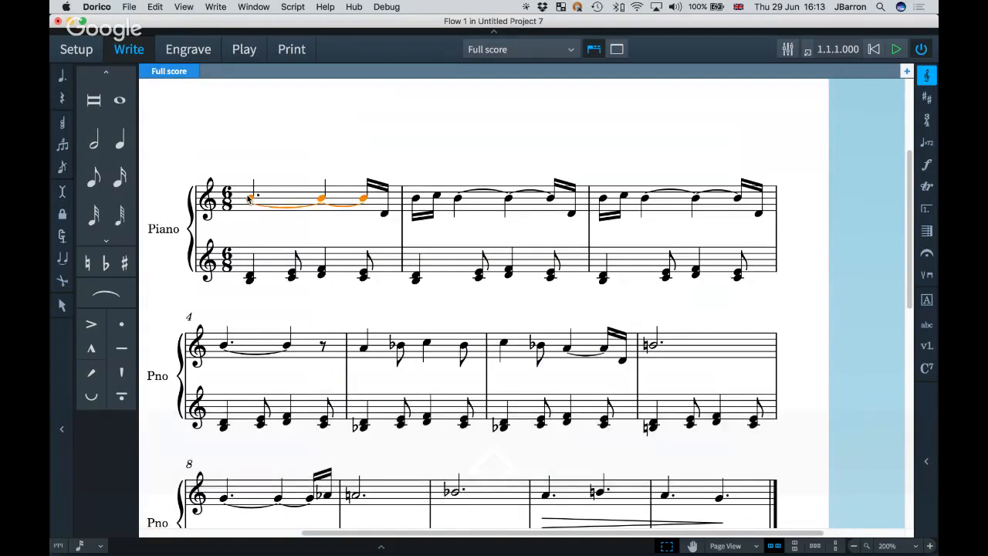
Add a G7 chord symbol above bar 1's first note and reopen Note Input Options.
key("shift+q")
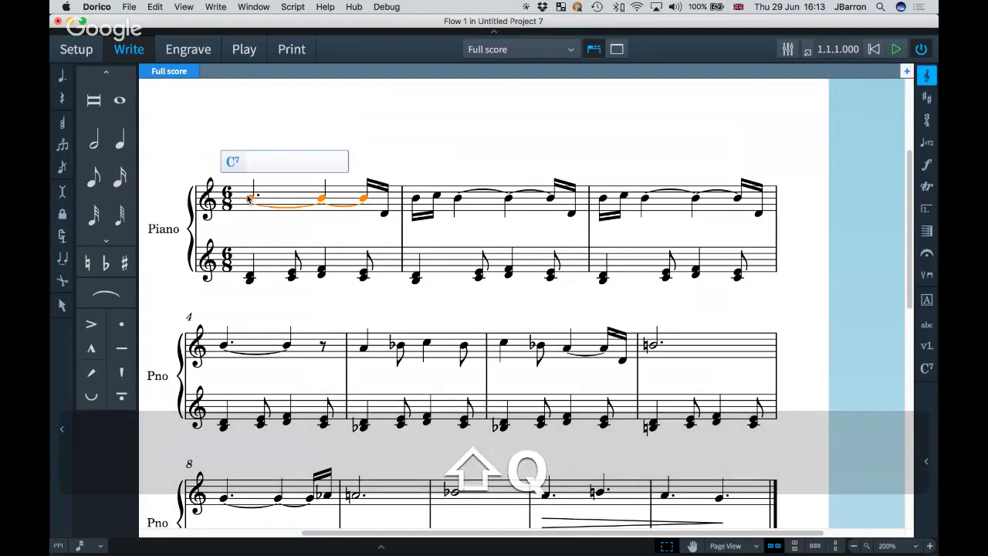
type("G7")
key("space")
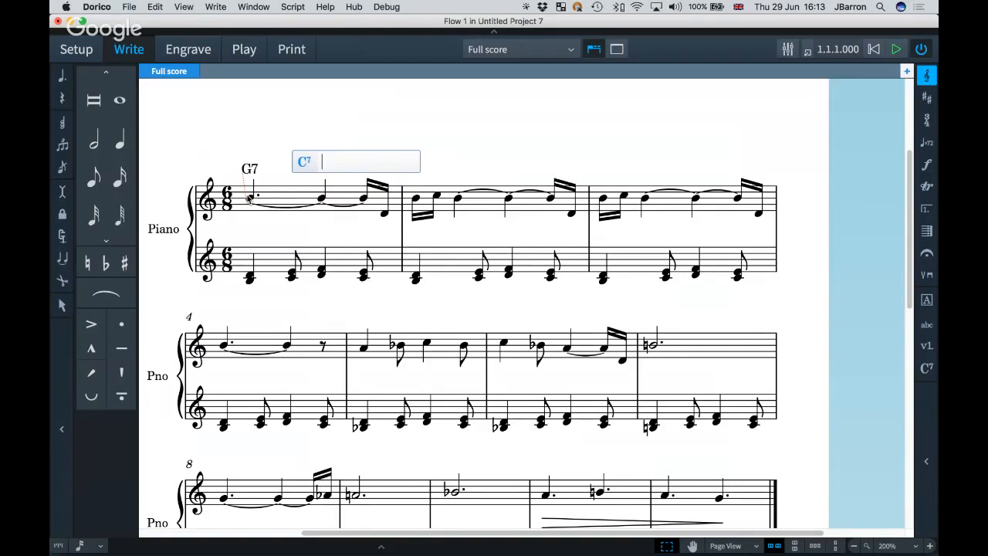
key("Escape")
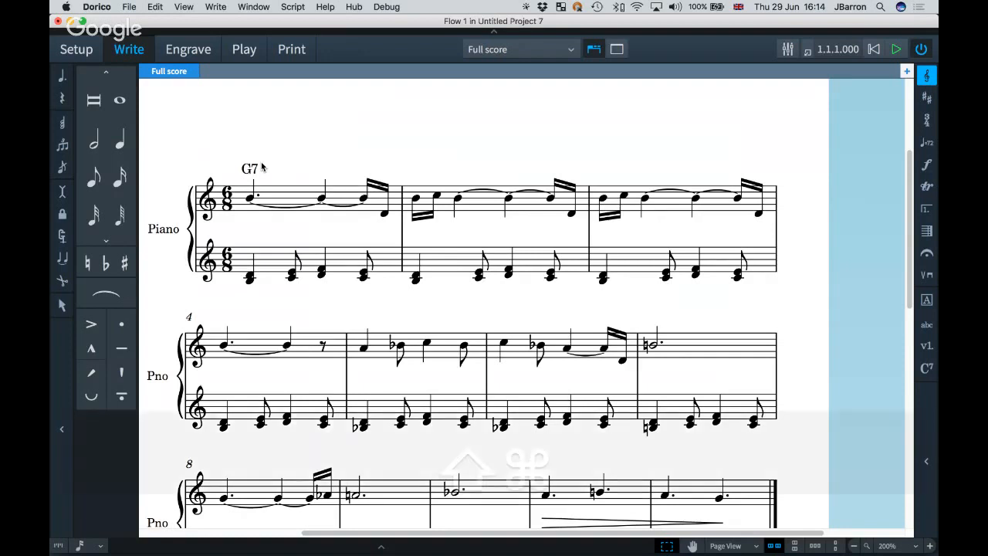
key("shift+super+i")
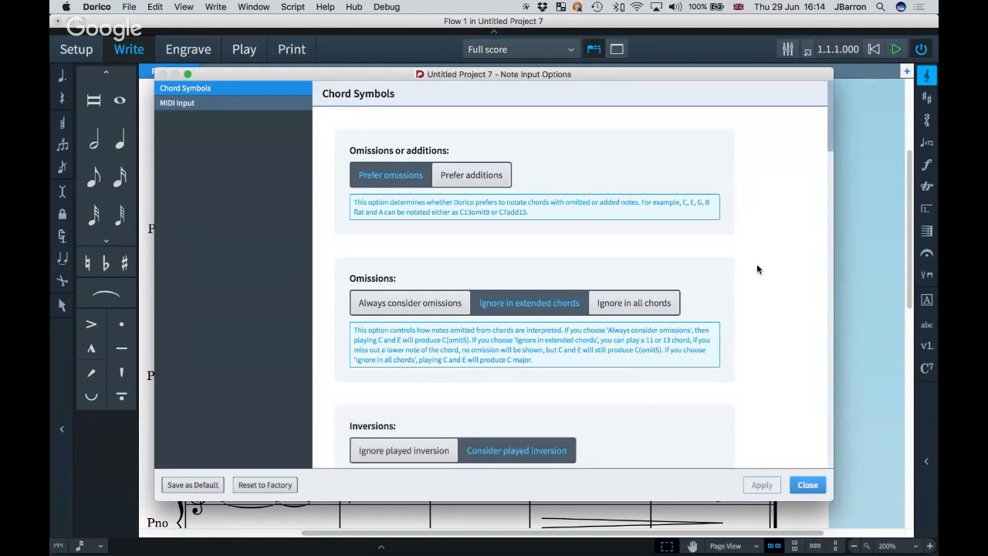
Under Chord Symbols options, choose 'Ignore in all chords' for Omissions and 'Ignore played inversion'.
scroll(757, 268, "down", 1)
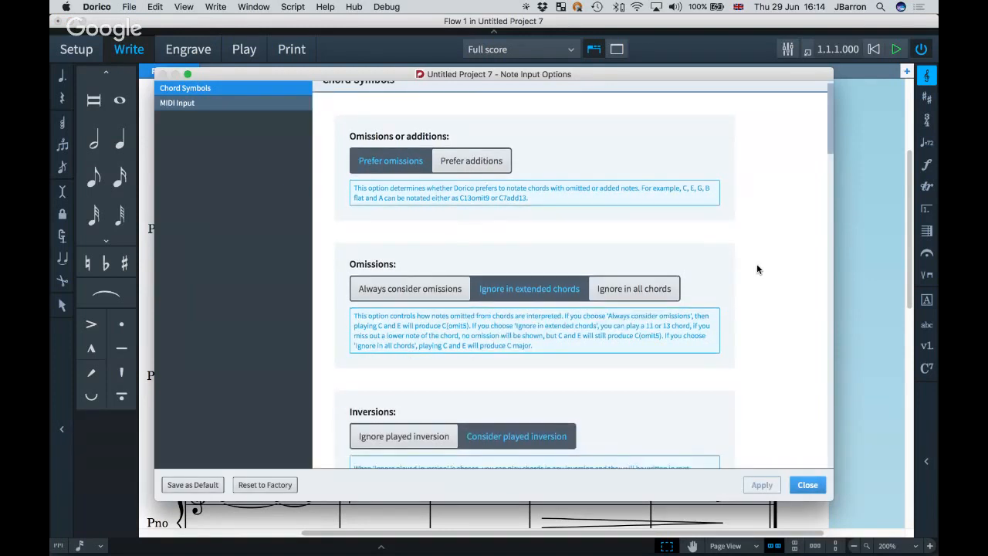
scroll(753, 268, "down", 1)
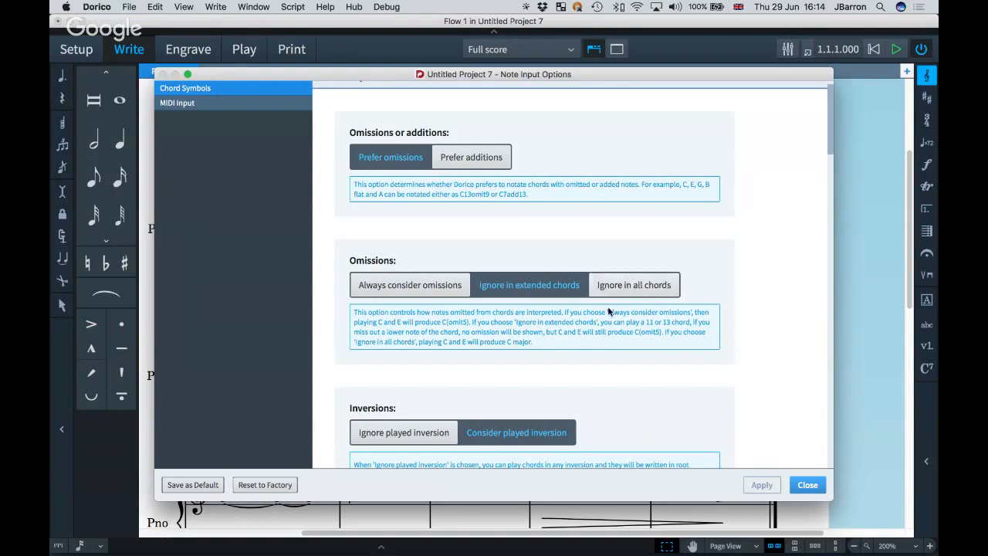
left_click(627, 282)
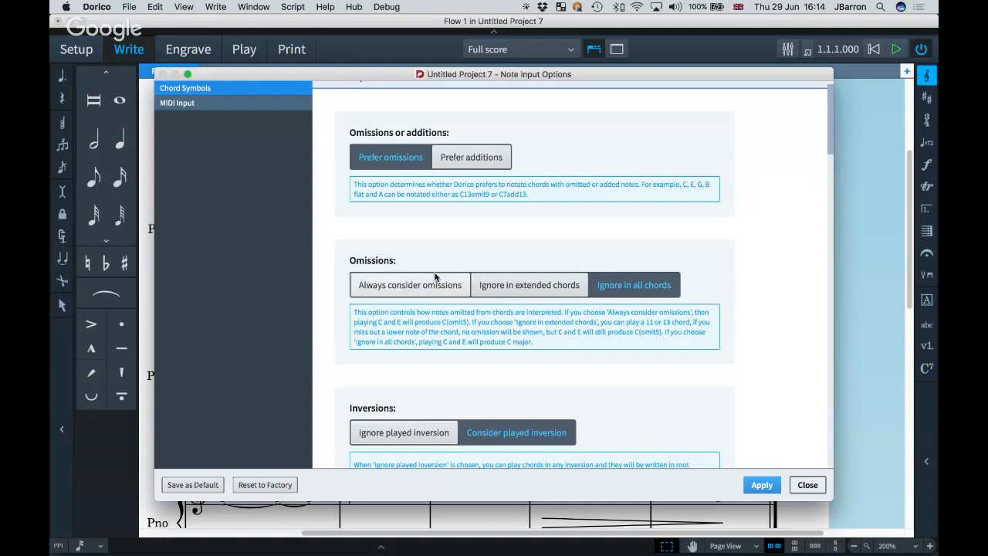
scroll(755, 299, "down", 1)
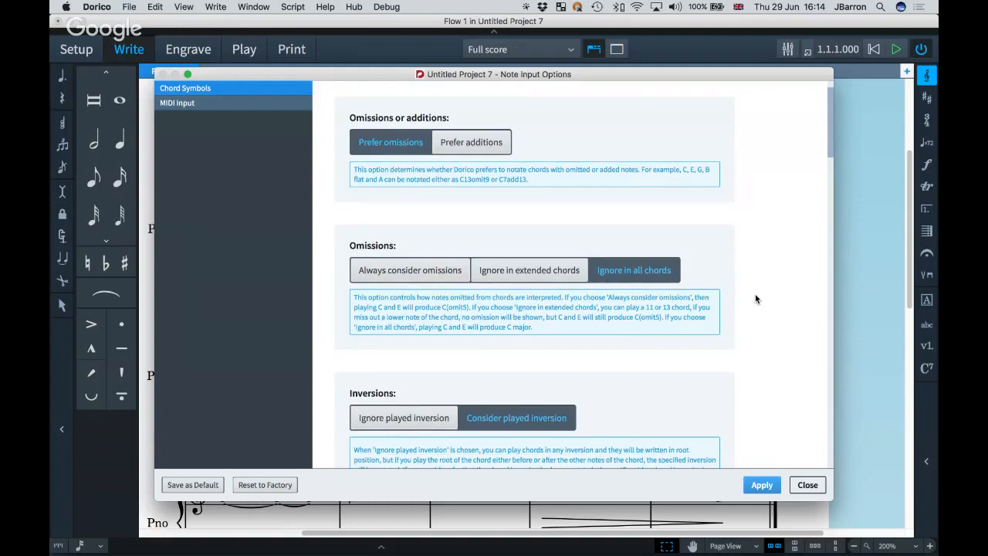
scroll(756, 299, "down", 5)
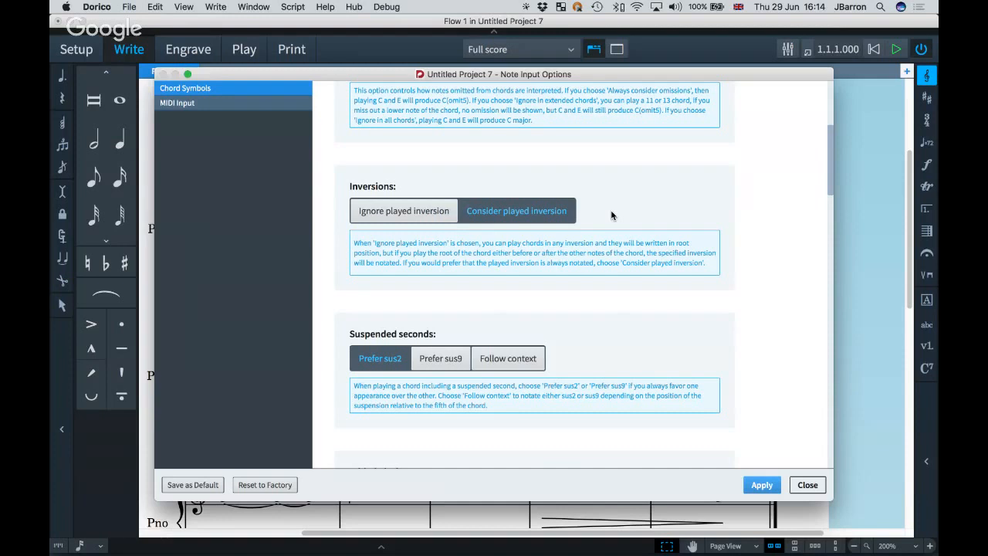
left_click(408, 214)
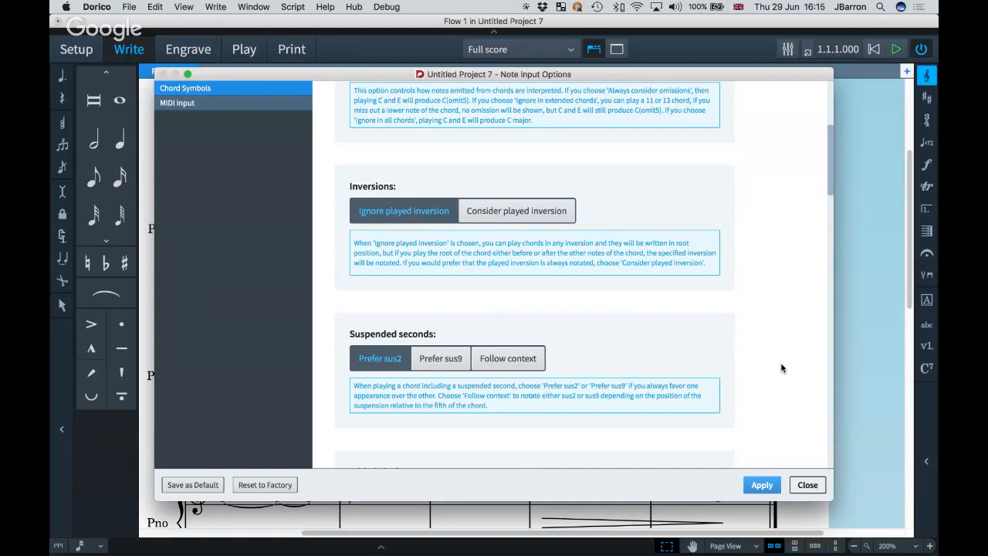
scroll(780, 364, "down", 2)
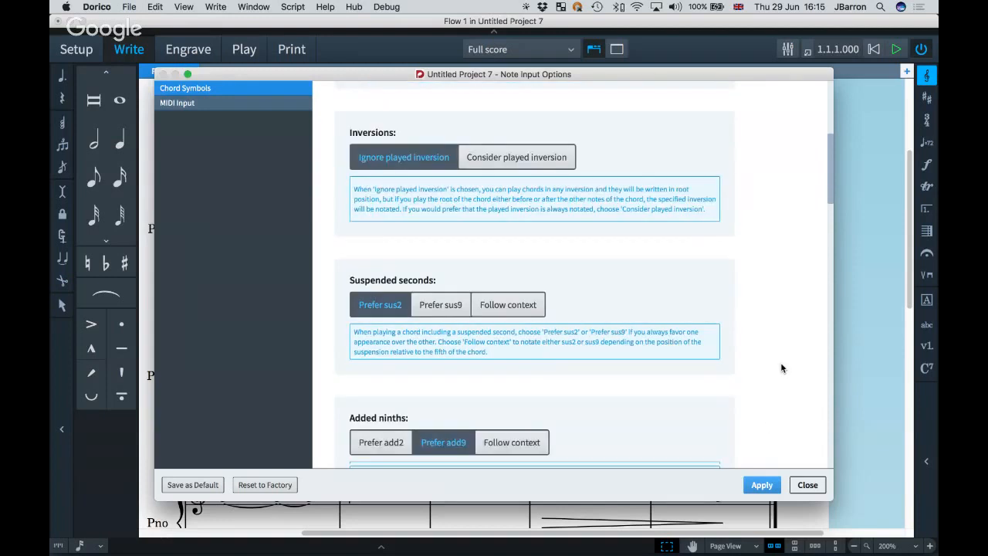
scroll(780, 368, "down", 5)
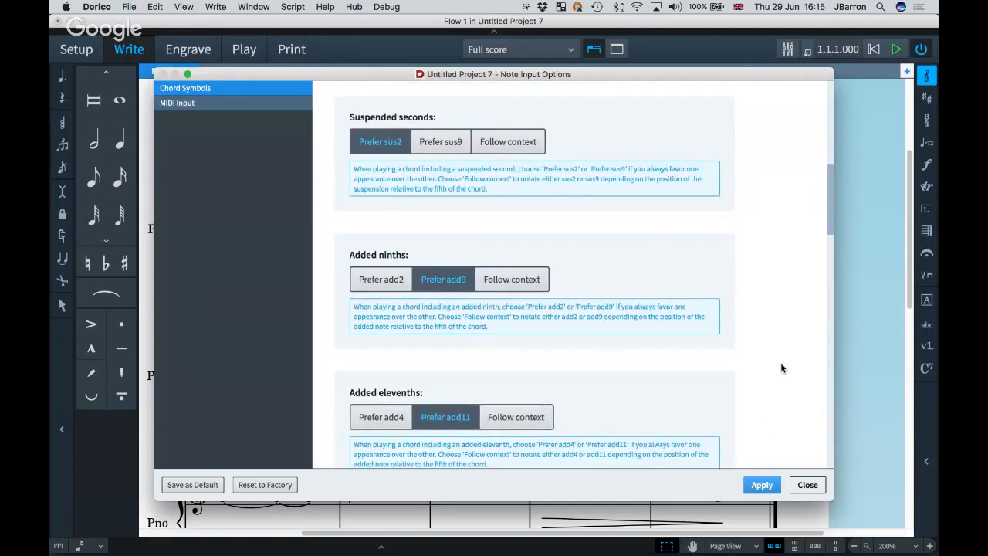
scroll(781, 313, "down", 2)
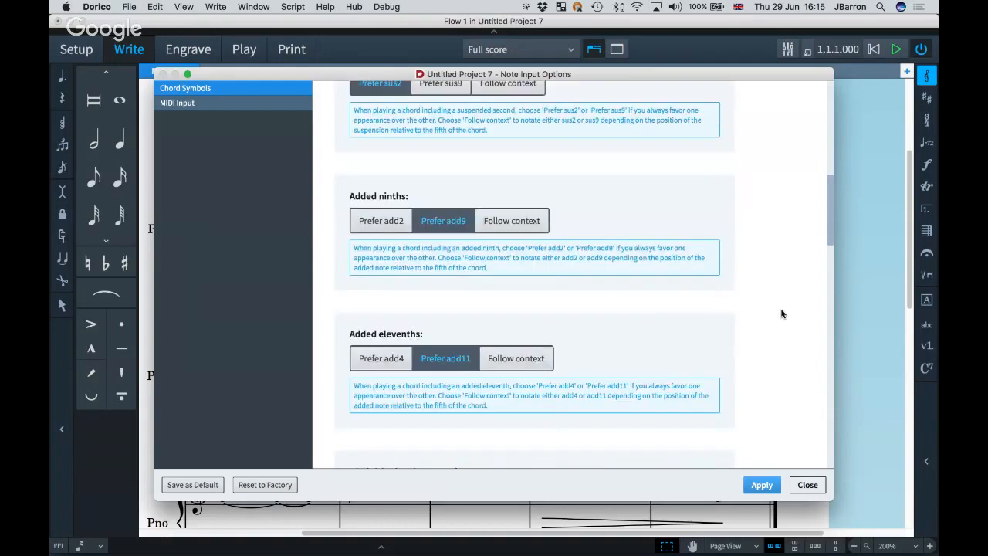
scroll(781, 313, "down", 5)
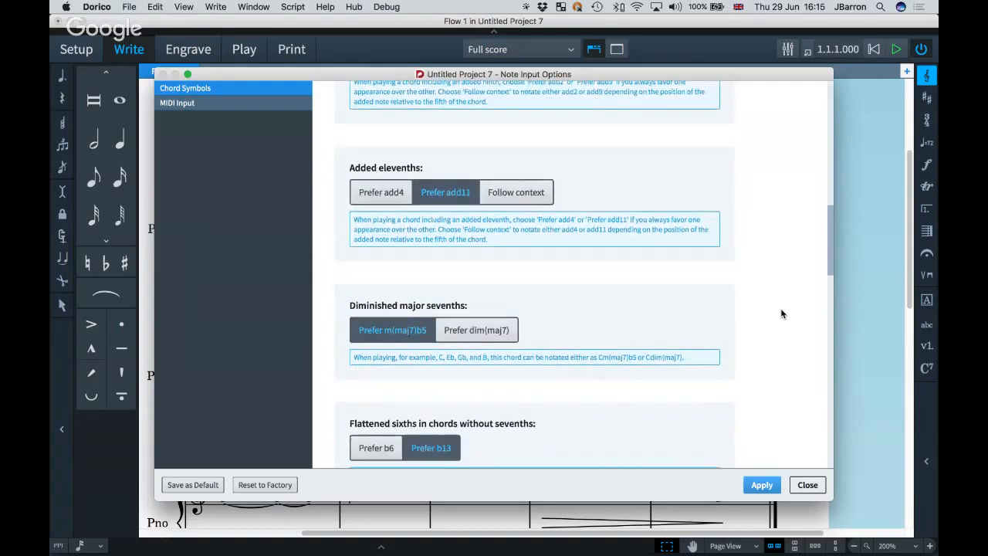
scroll(782, 314, "down", 10)
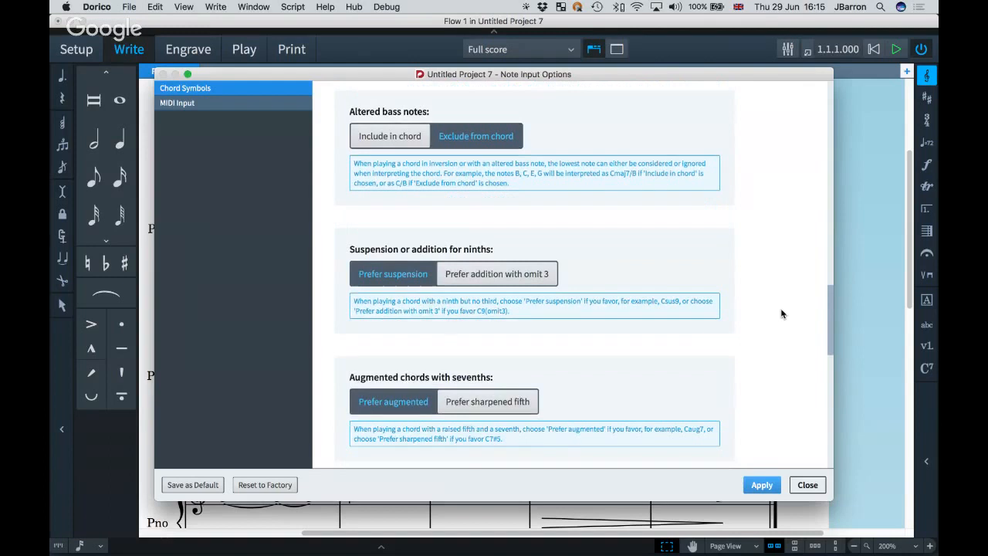
scroll(719, 289, "down", 5)
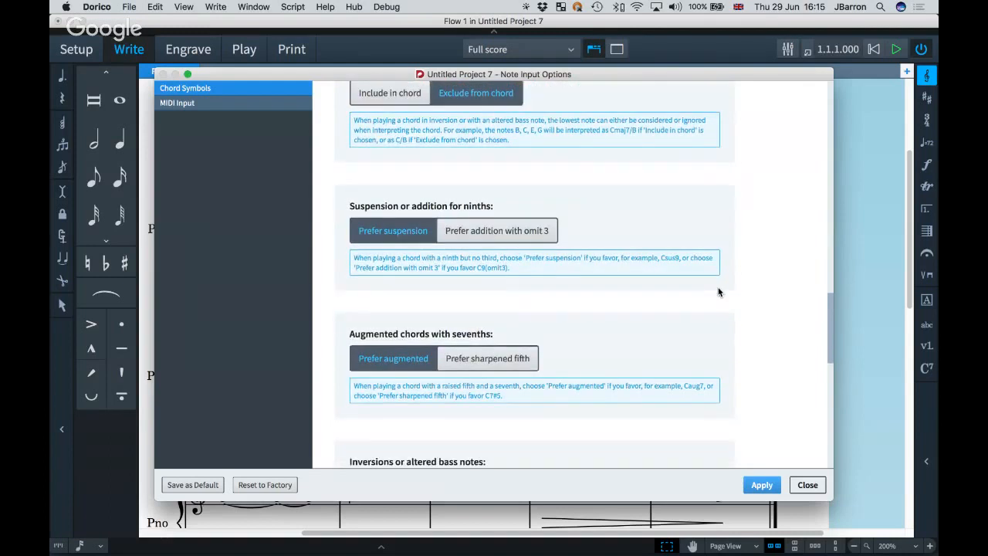
scroll(752, 300, "down", 5)
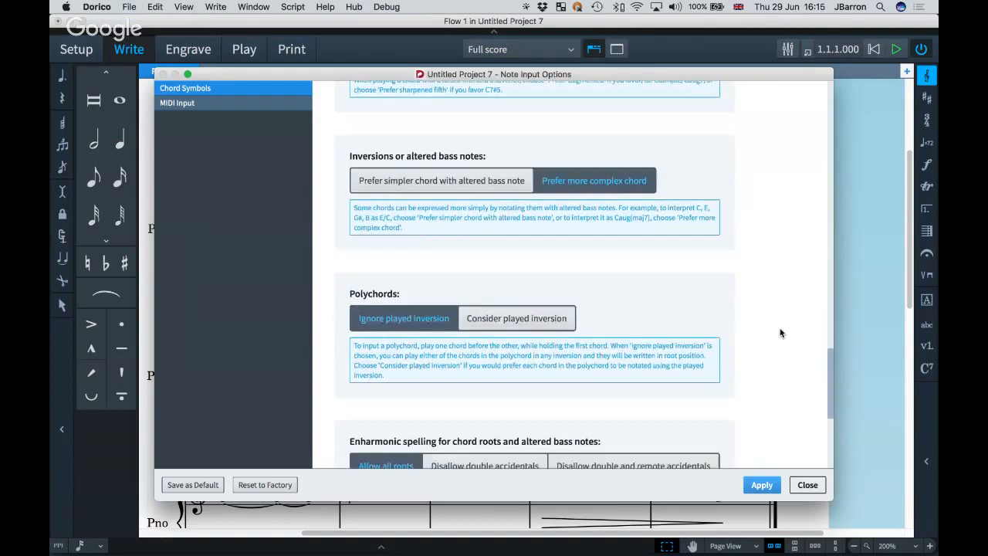
scroll(779, 333, "down", 5)
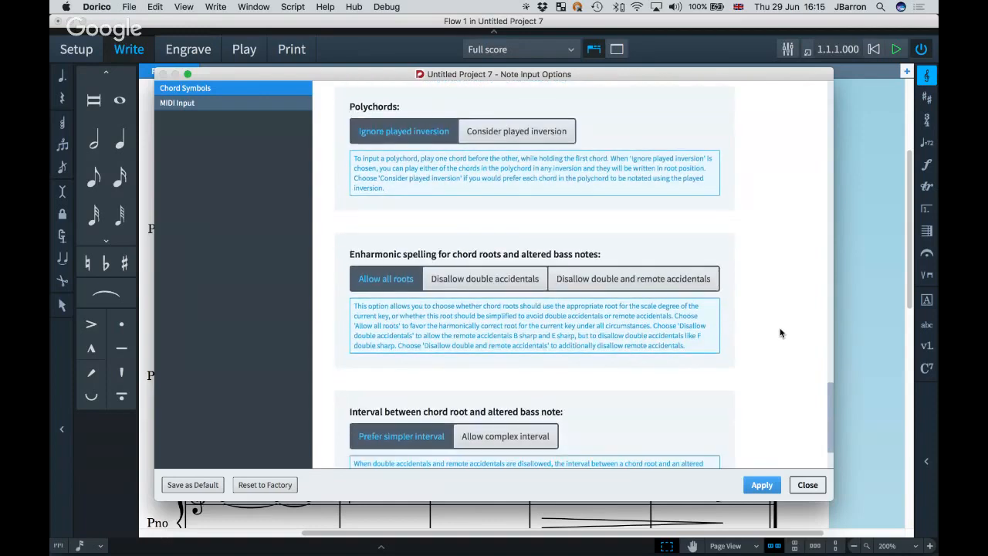
scroll(779, 333, "down", 2)
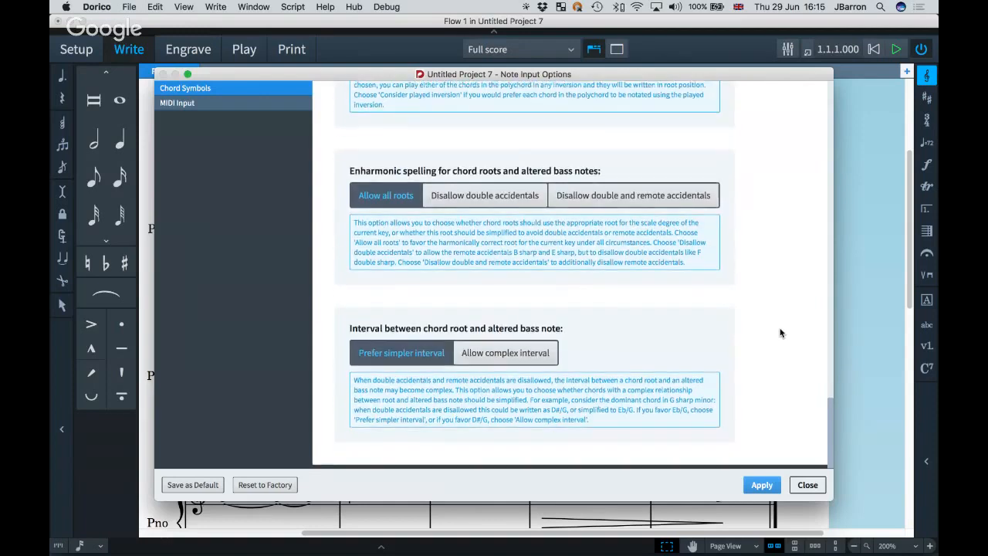
scroll(780, 333, "up", 4)
scroll(780, 332, "up", 10)
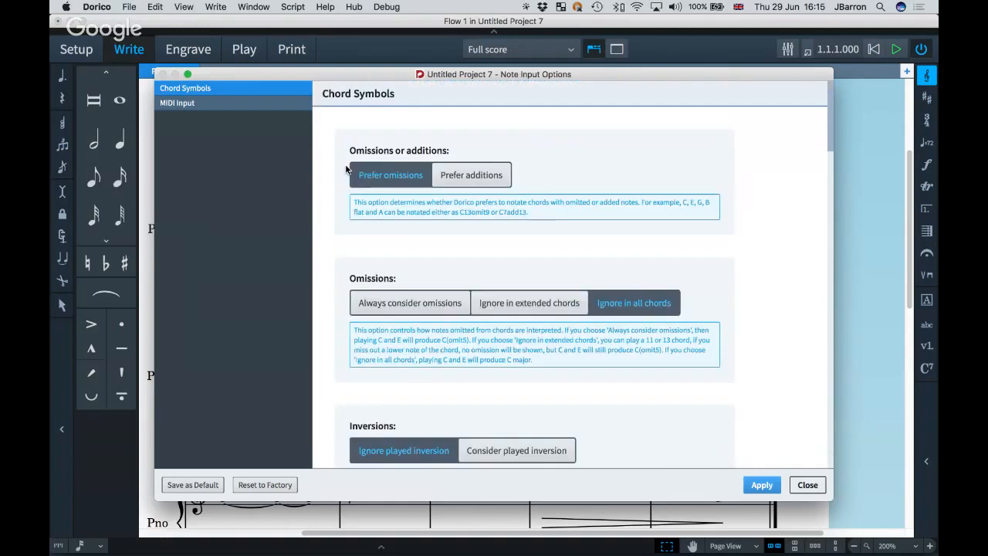
Apply the changed chord input settings and close the Note Input Options dialog.
left_click(196, 108)
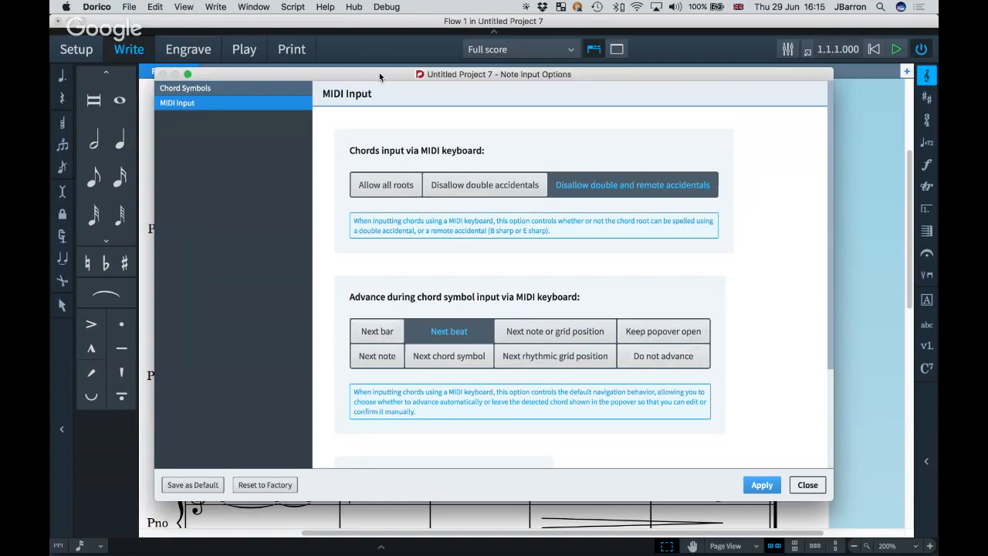
left_click_drag(380, 76, 351, 76)
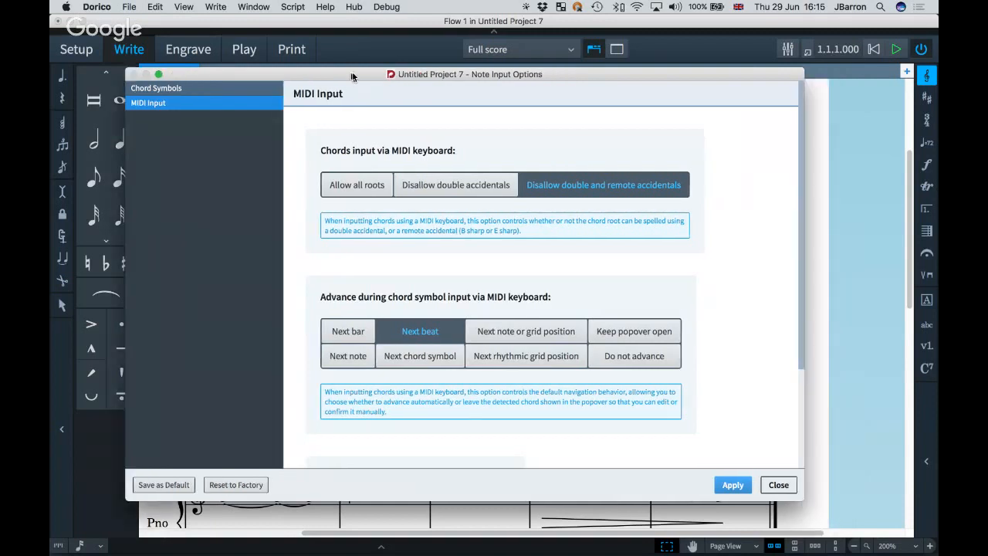
left_click_drag(351, 77, 381, 80)
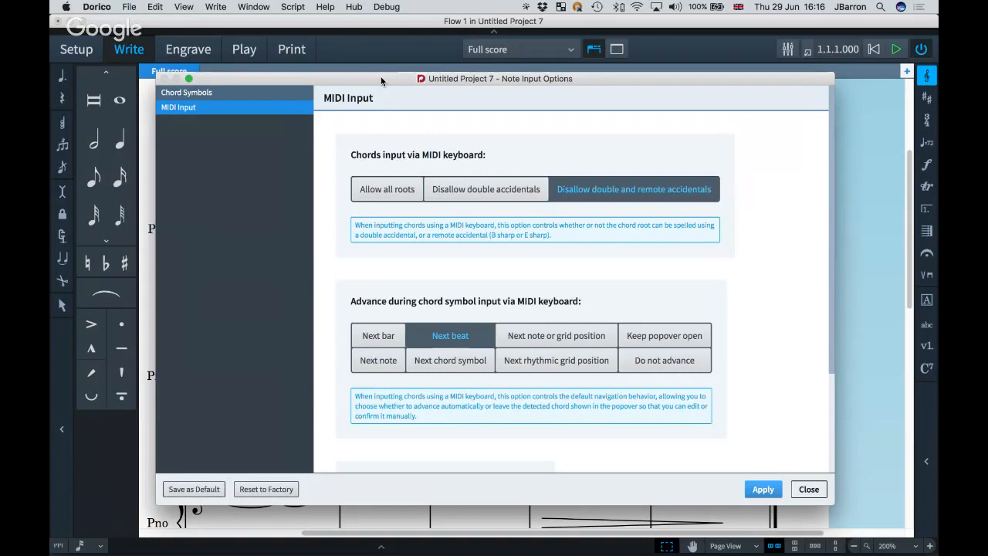
left_click(762, 490)
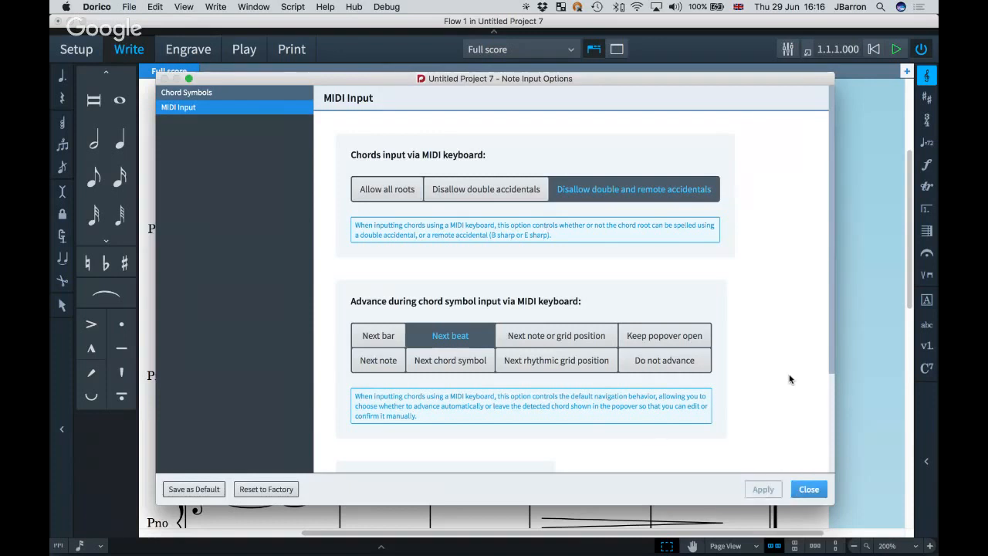
left_click(239, 94)
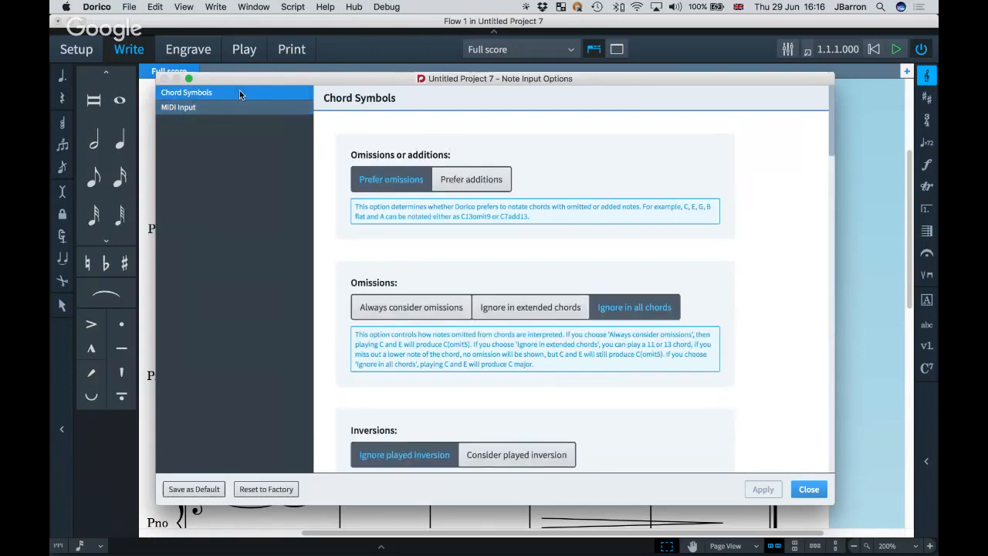
left_click(809, 489)
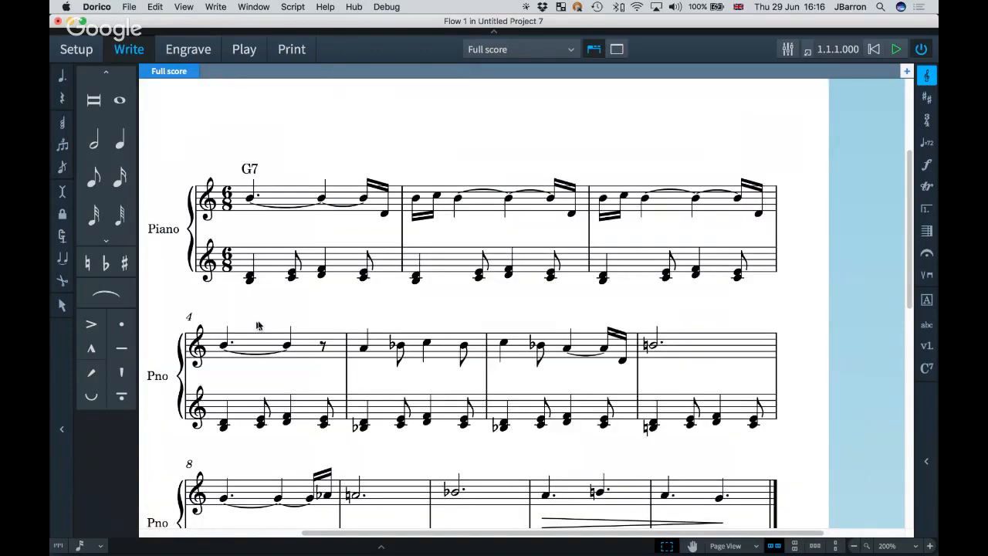
Enter chord symbols C7 at bar 5 and G7 at bar 7 of the piano part.
left_click(363, 348)
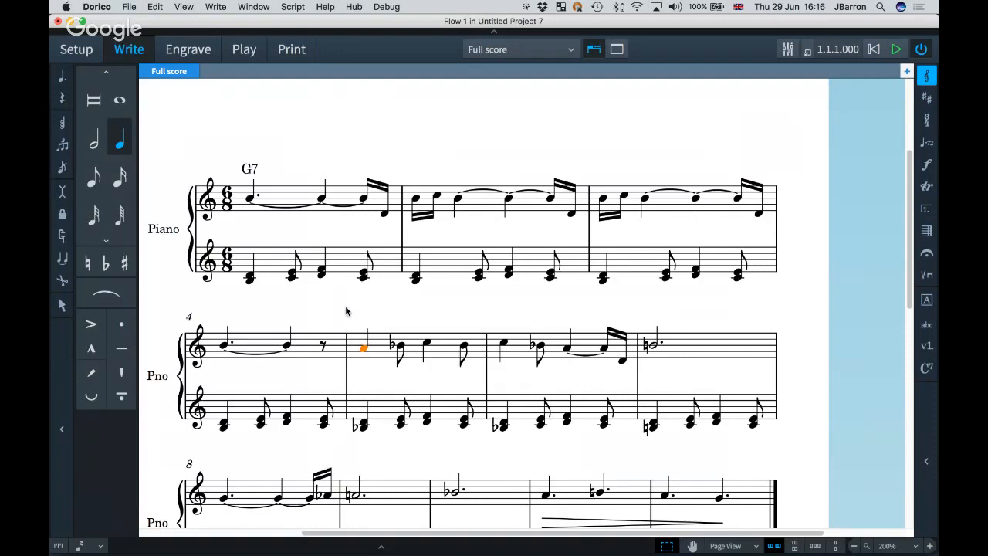
key("shift+q")
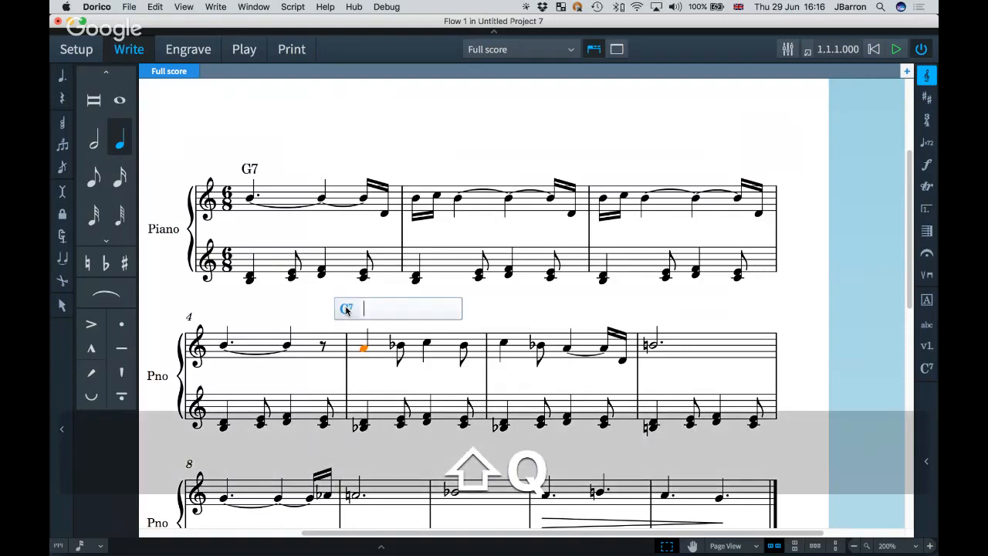
type("C7")
key("space")
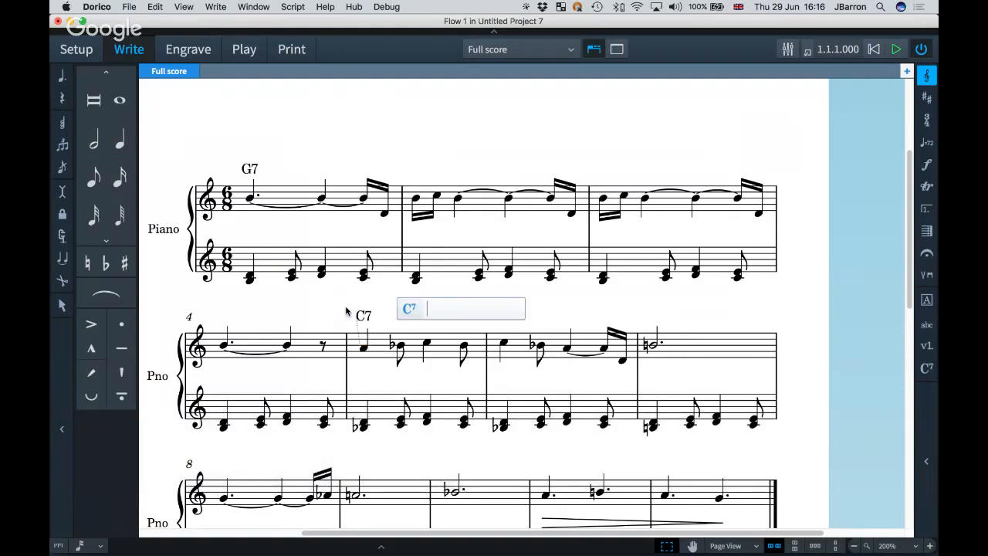
key("space")
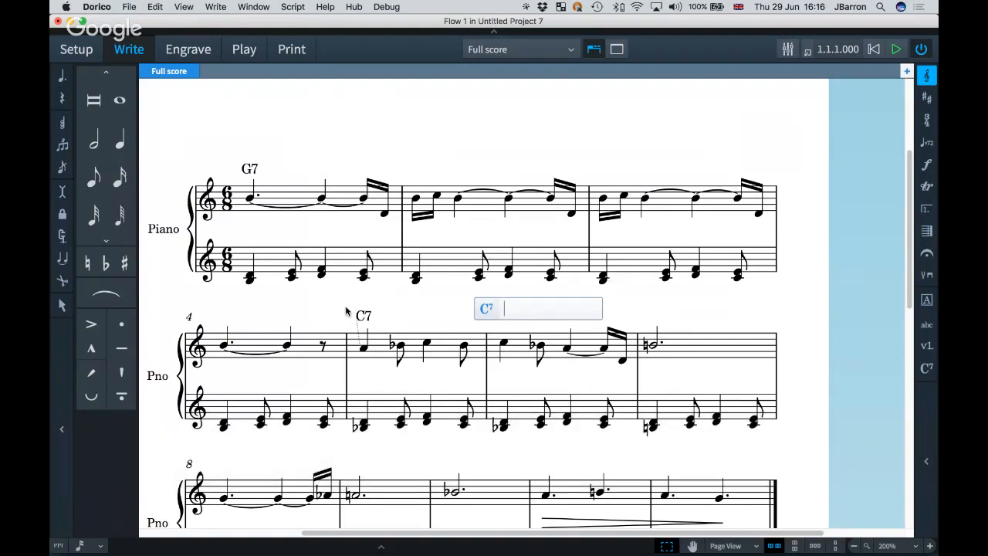
key("Tab")
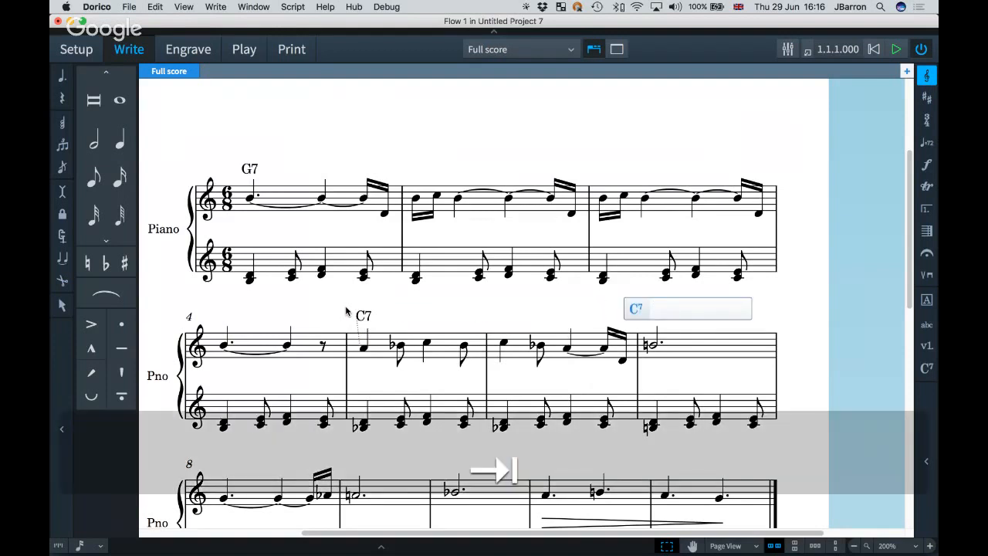
key("space")
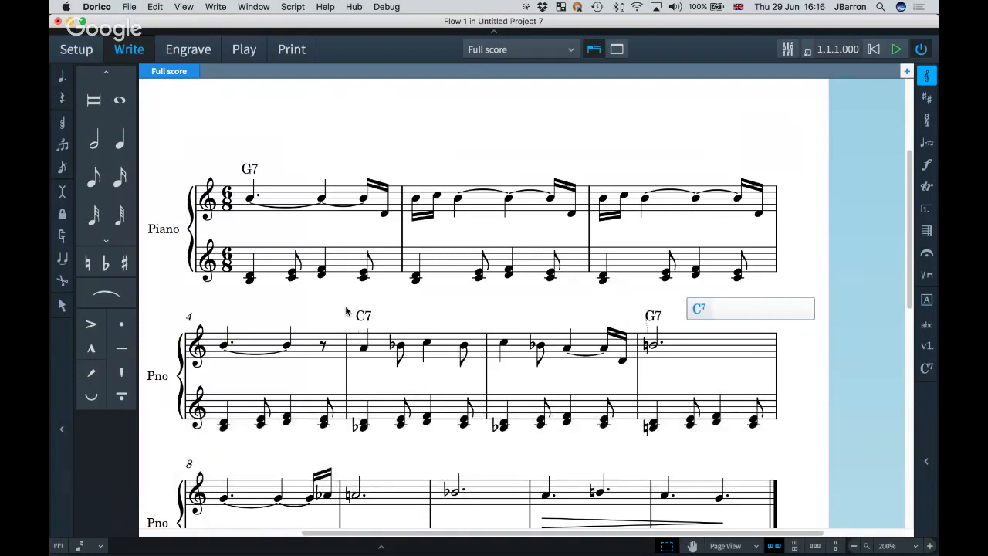
Add D7(♯9), E♭7(♯9), D7(♯9) and G7 across bars 8–11, then finish chord entry.
scroll(346, 311, "down", 1)
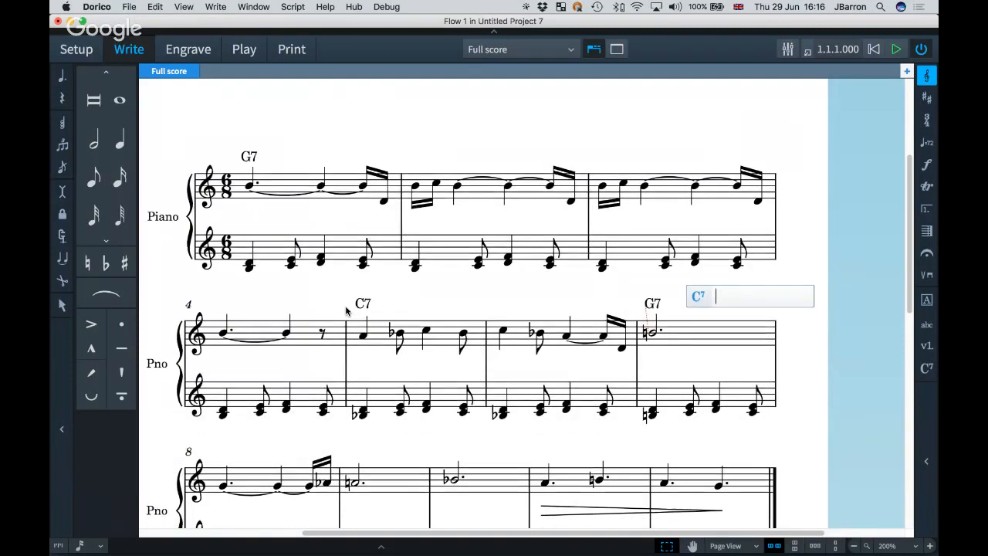
key("Tab")
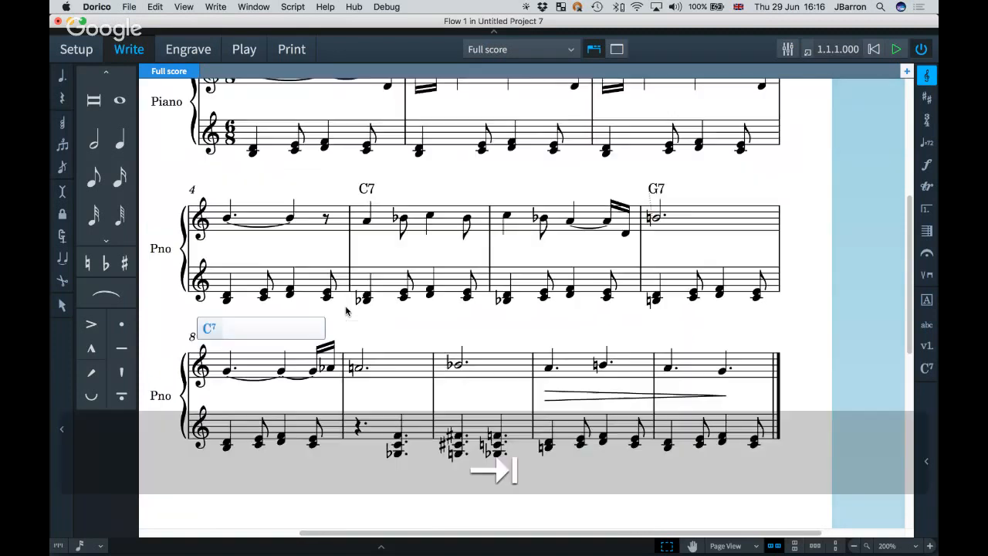
key("Tab")
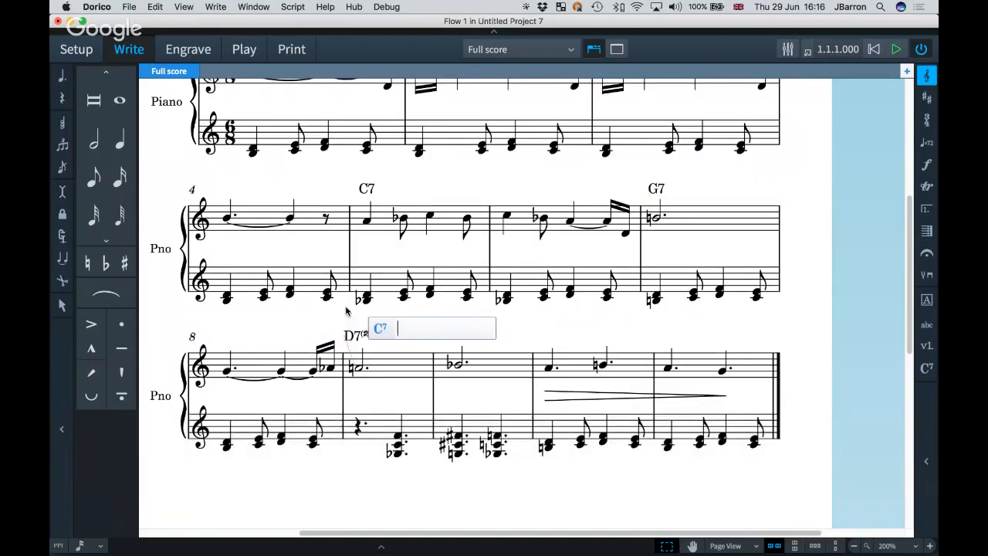
key("space")
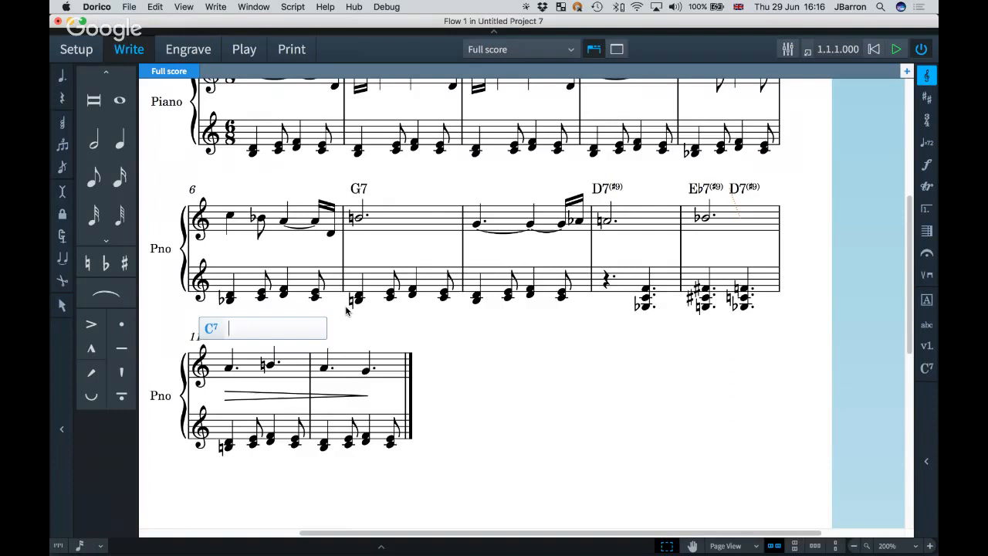
key("Escape")
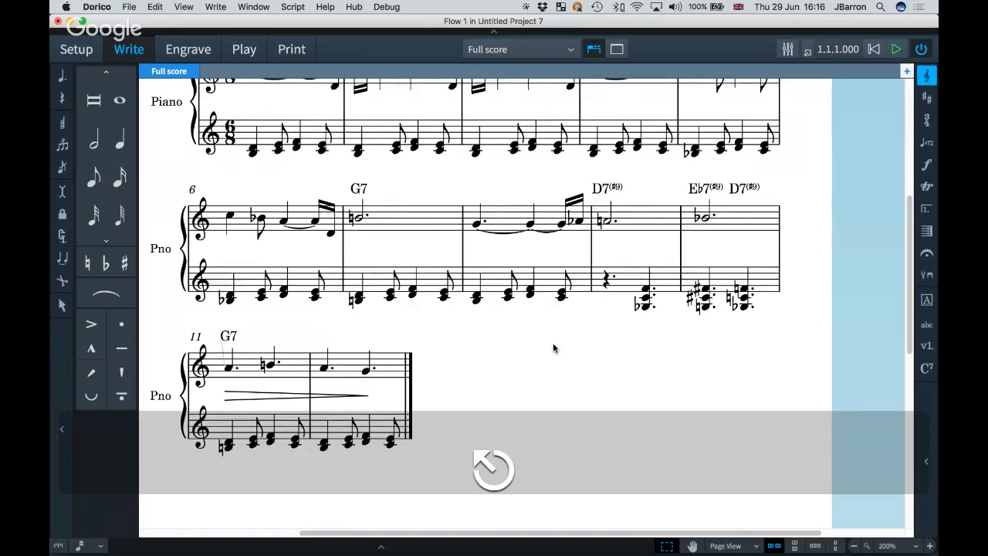
scroll(552, 346, "up", 2)
scroll(553, 347, "up", 1)
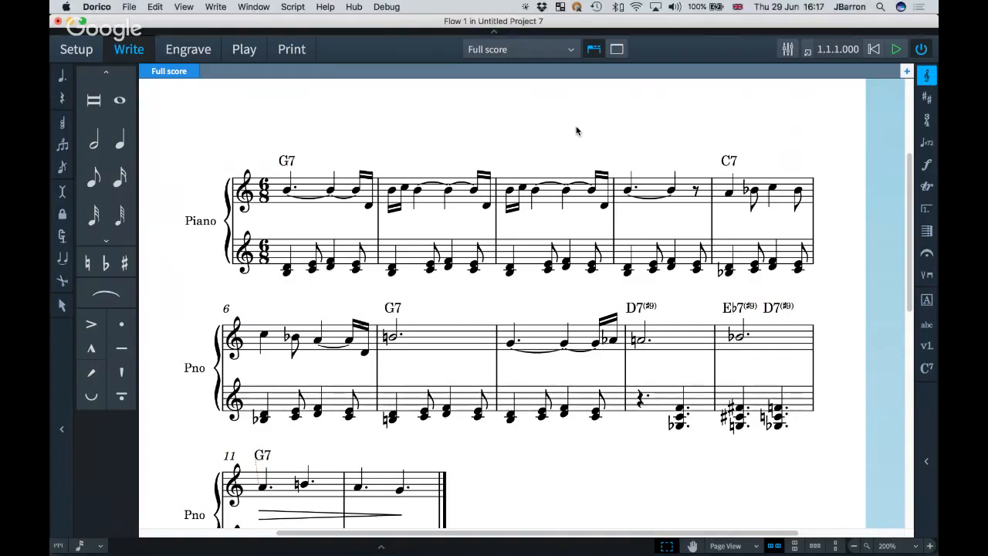
Open Engraving Options (Shift+Cmd+E) at the Chord Symbols page.
key("shift+super+e")
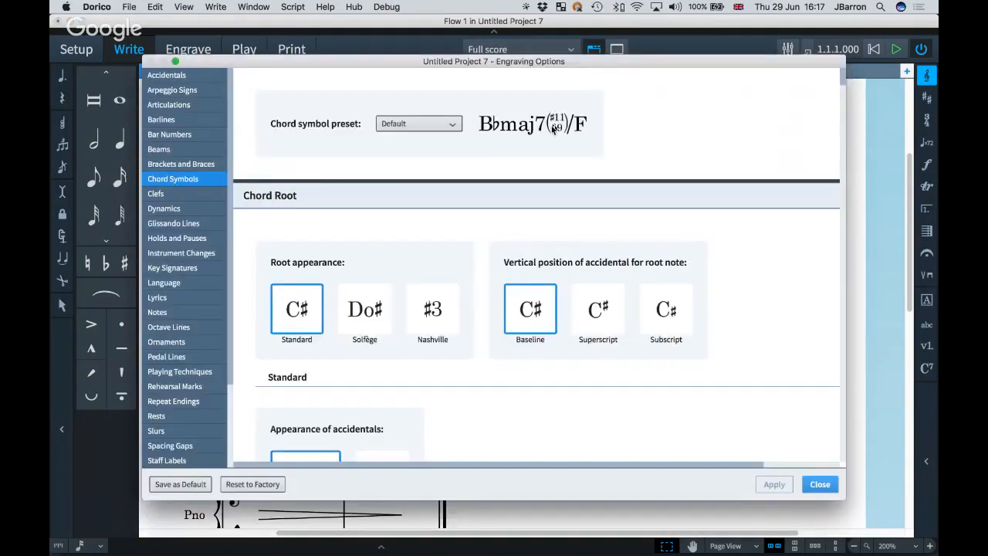
Keep the Default chord symbol preset, review the options and close Engraving Options.
left_click(416, 129)
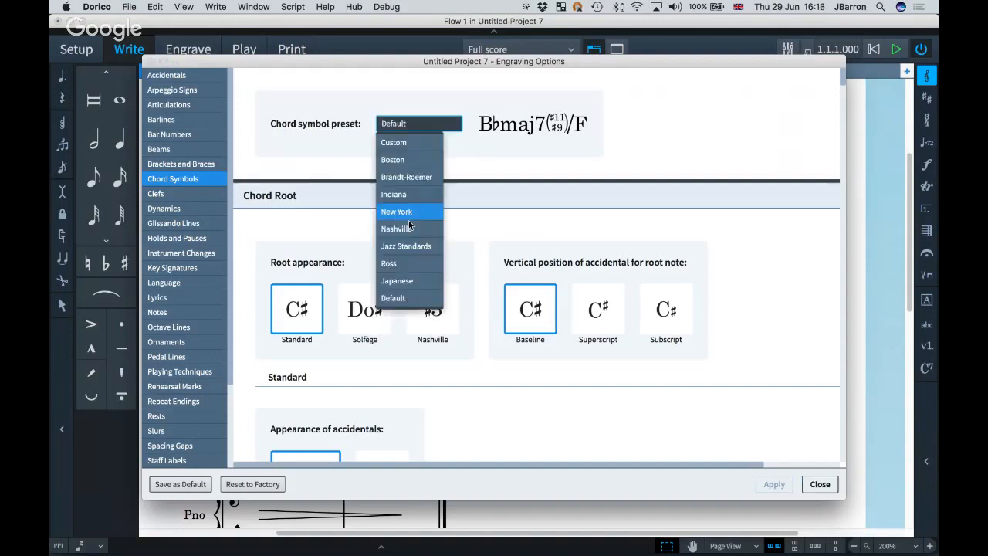
left_click(511, 225)
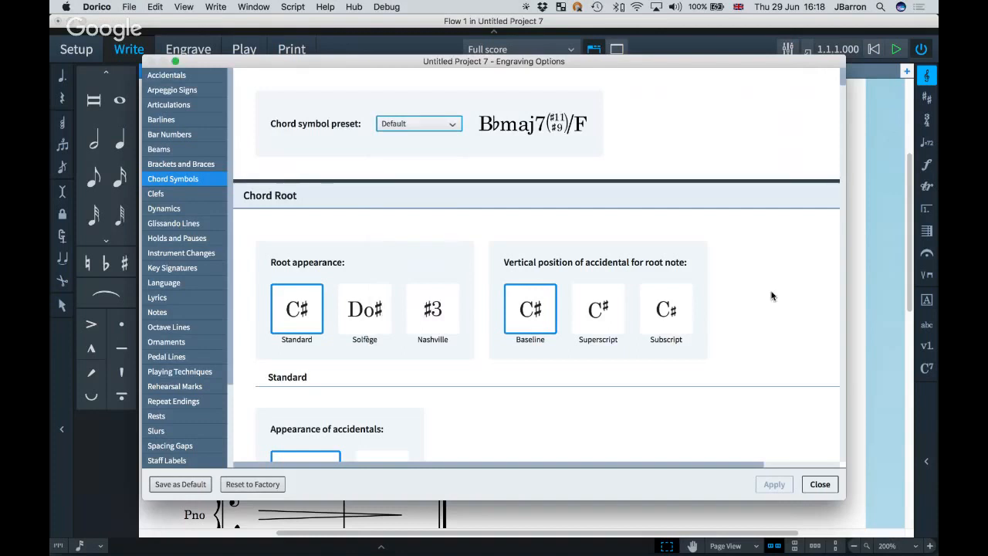
scroll(771, 296, "down", 10)
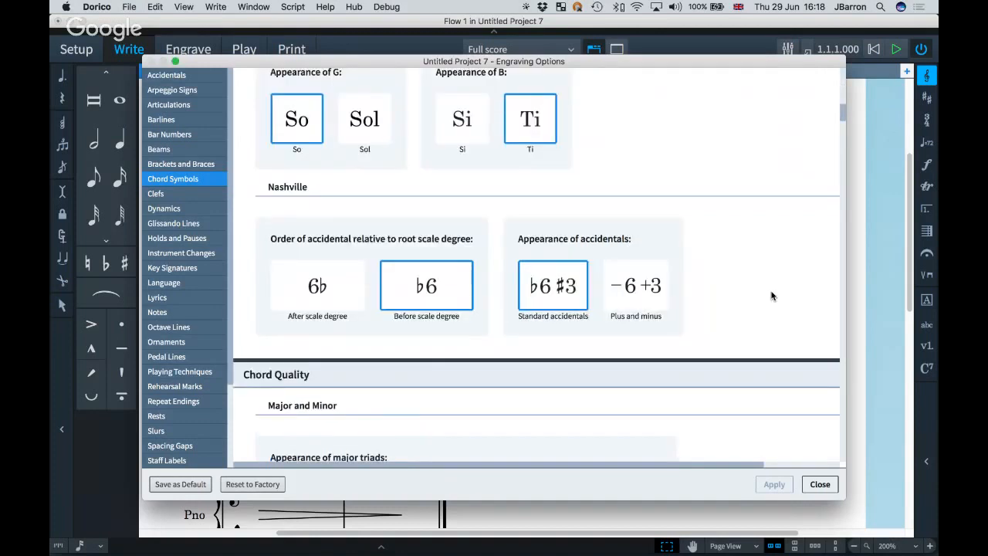
scroll(771, 295, "down", 10)
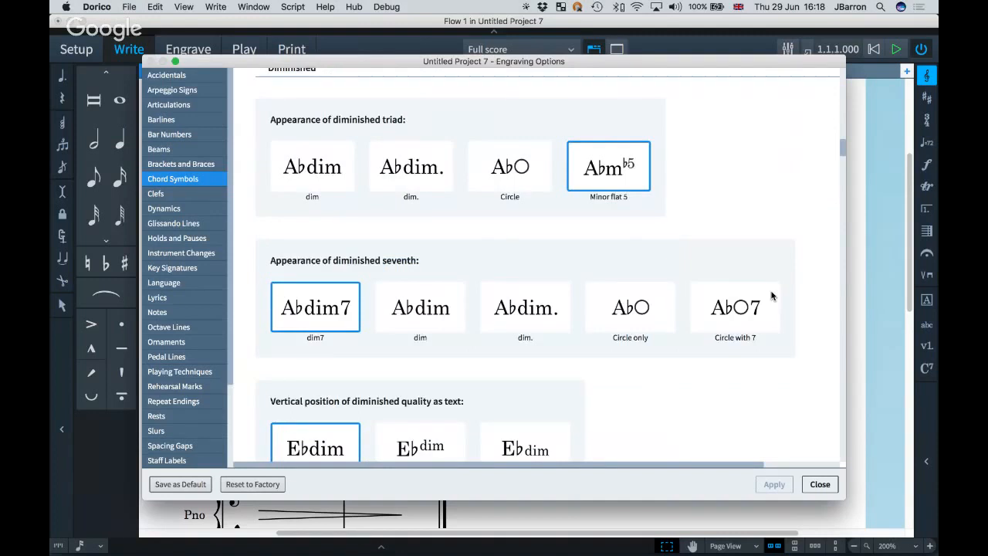
scroll(771, 296, "down", 5)
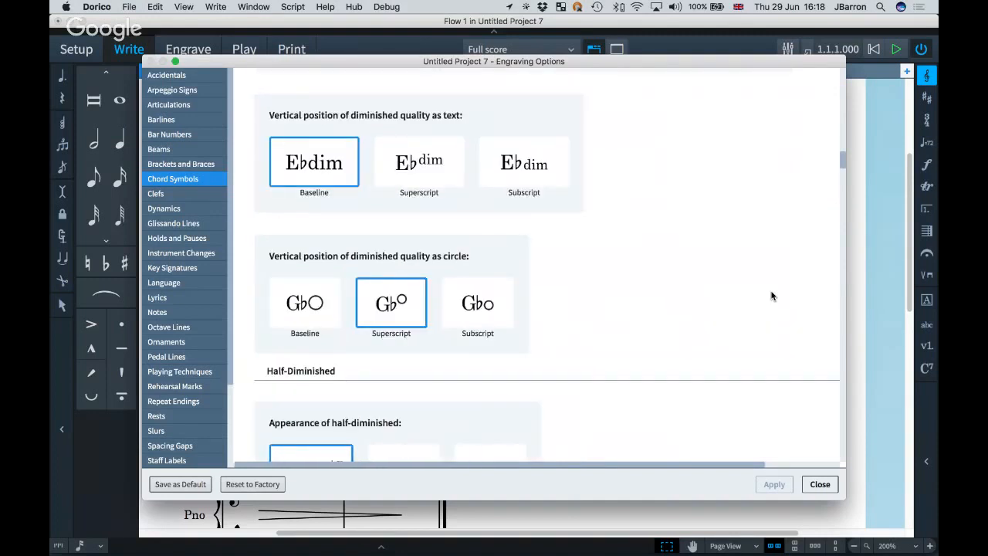
scroll(771, 296, "down", 5)
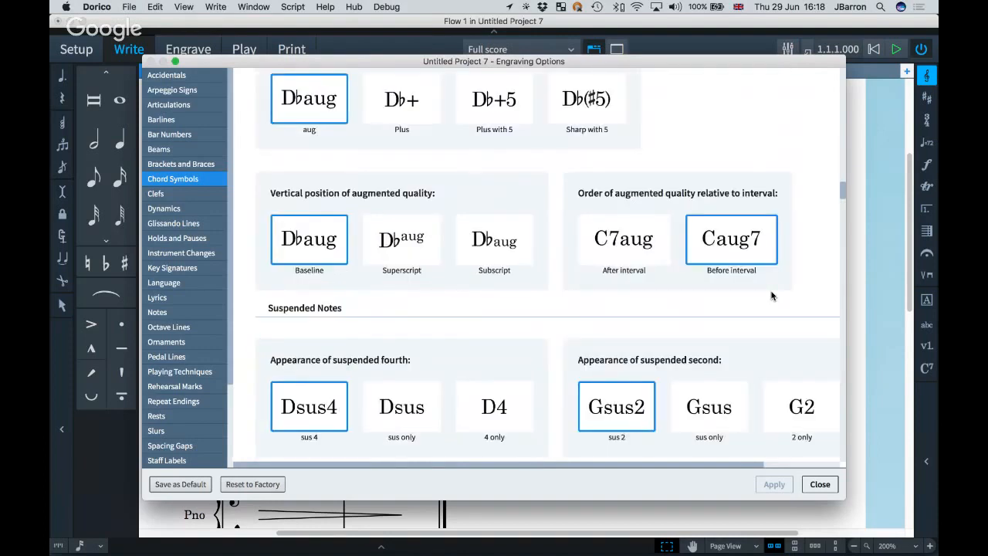
scroll(772, 296, "down", 5)
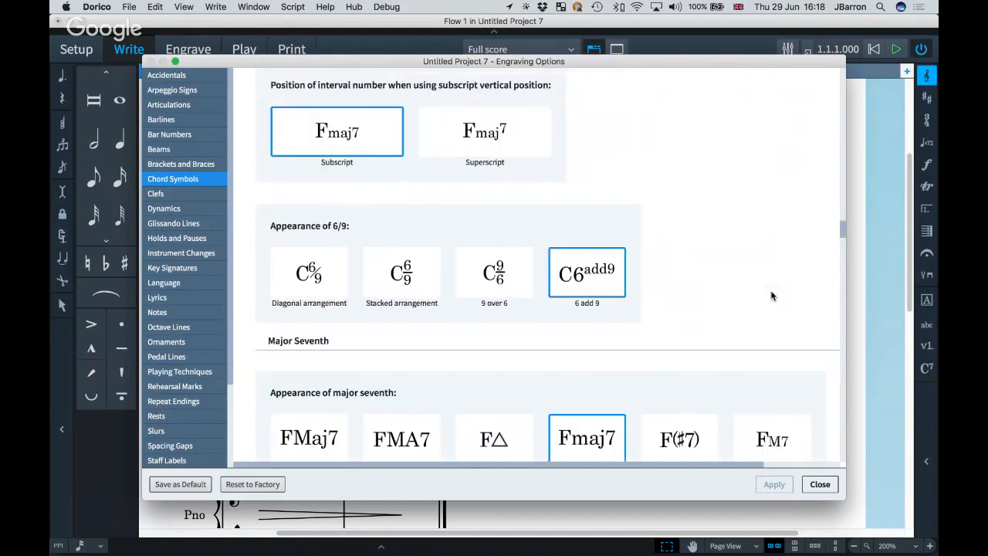
scroll(772, 296, "down", 5)
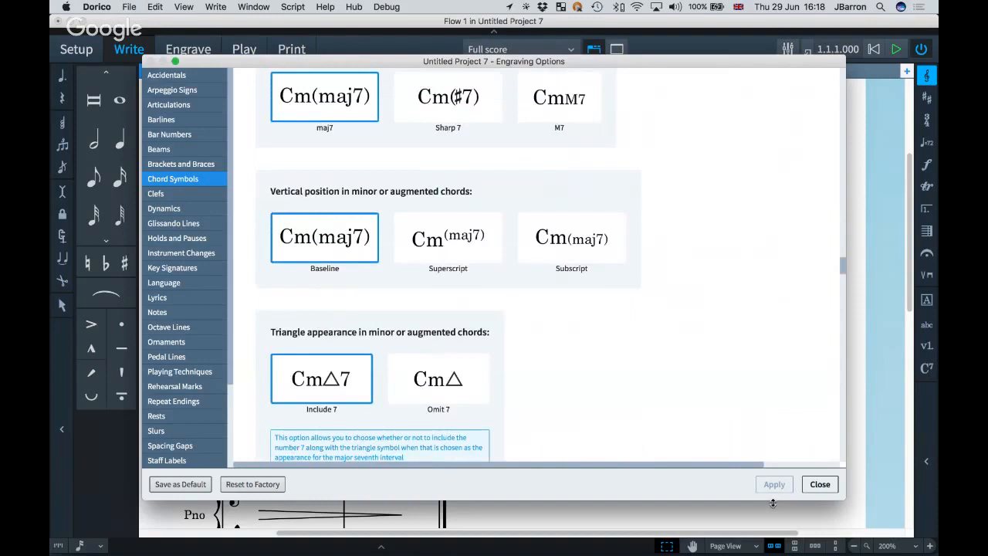
left_click(820, 484)
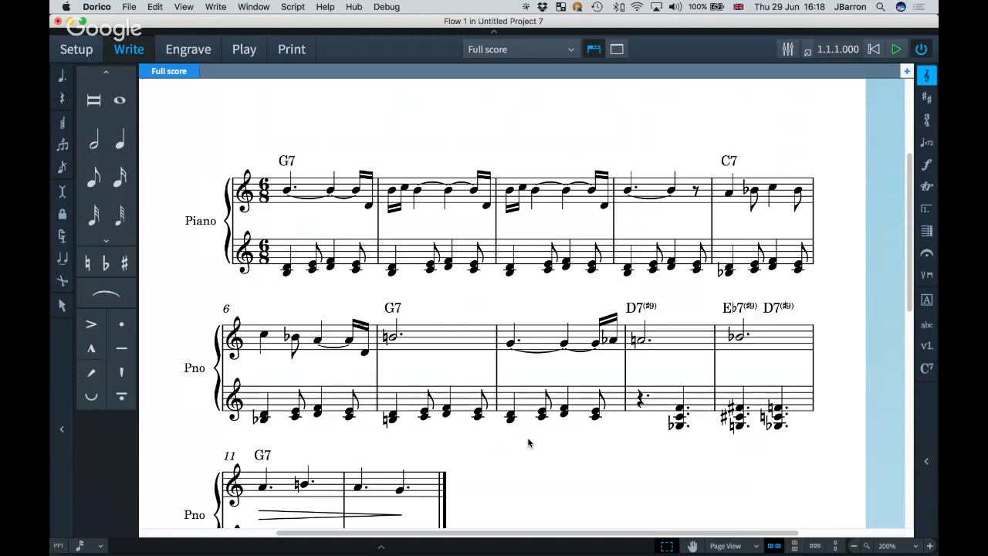
Open Preferences on the Key Commands page with Cmd+comma.
key("super")
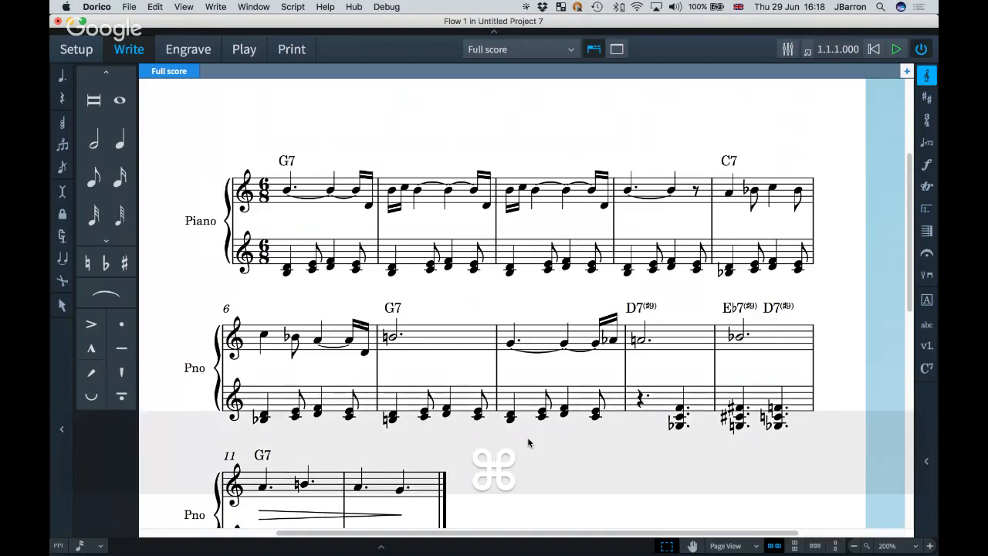
key("super+comma")
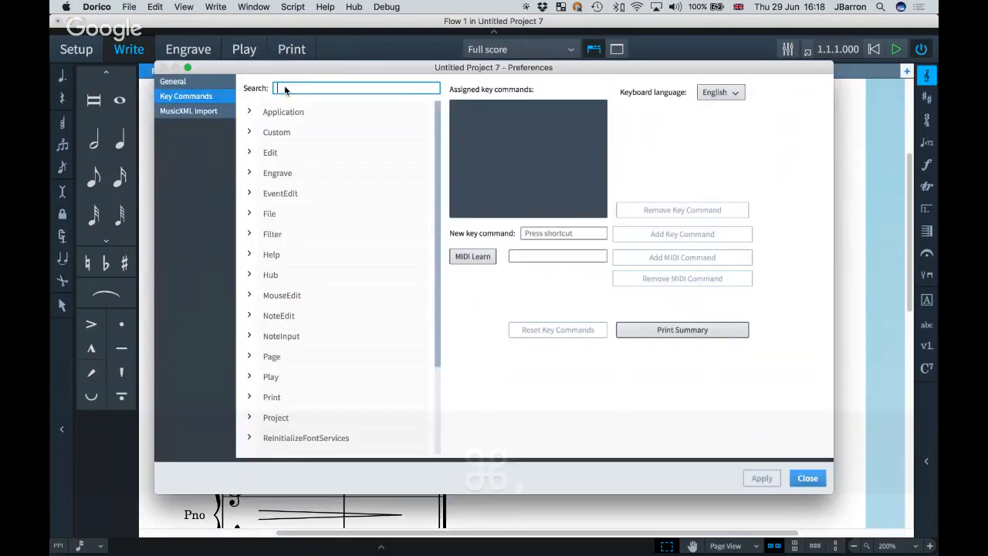
Search key commands for 'chord', expand NoteInput > Advance Chord Symbol Input, then close Preferences.
type("chord")
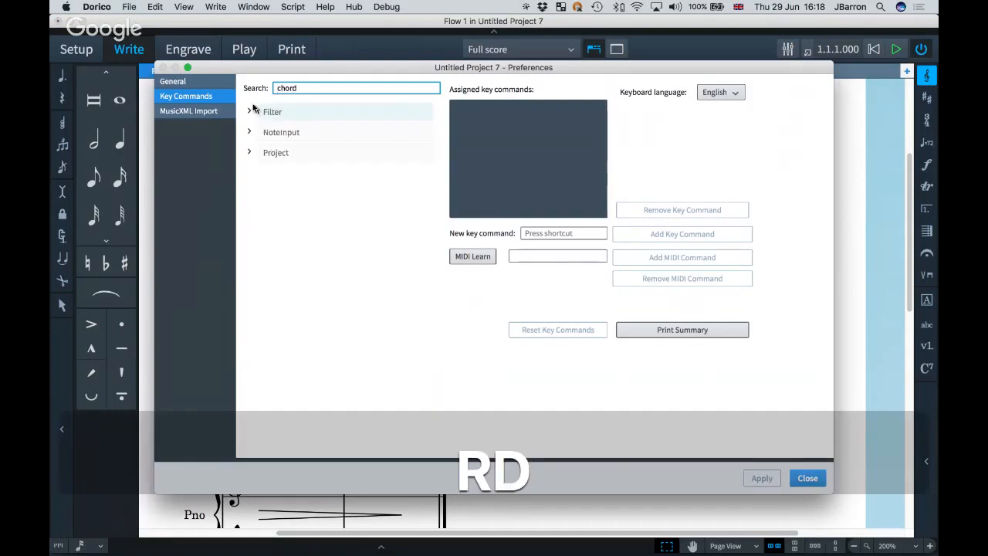
left_click(250, 132)
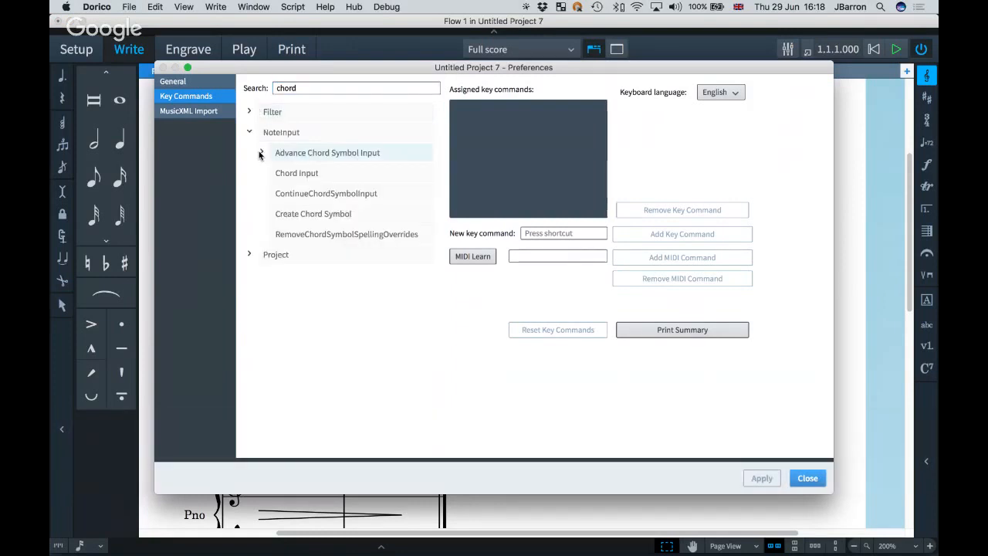
left_click(261, 153)
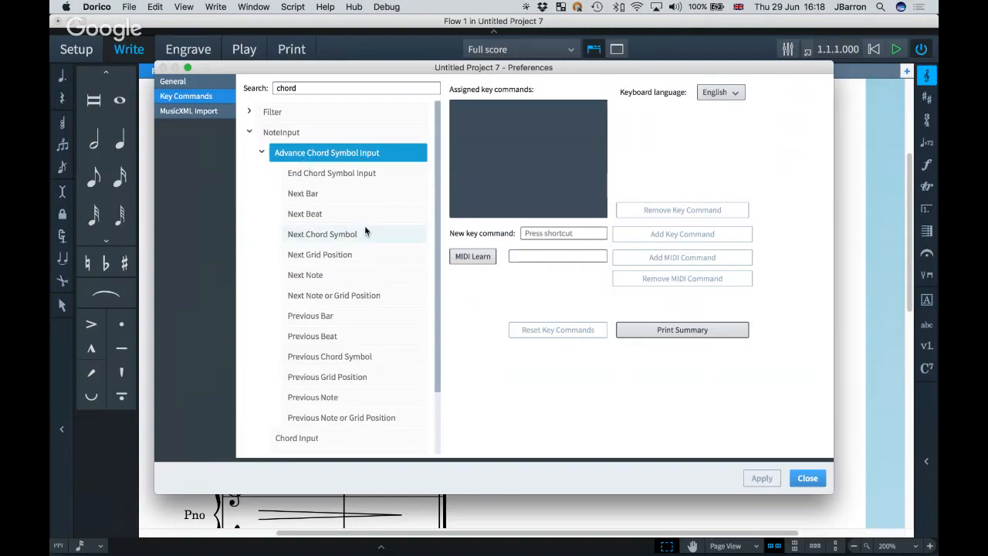
scroll(364, 277, "down", 1)
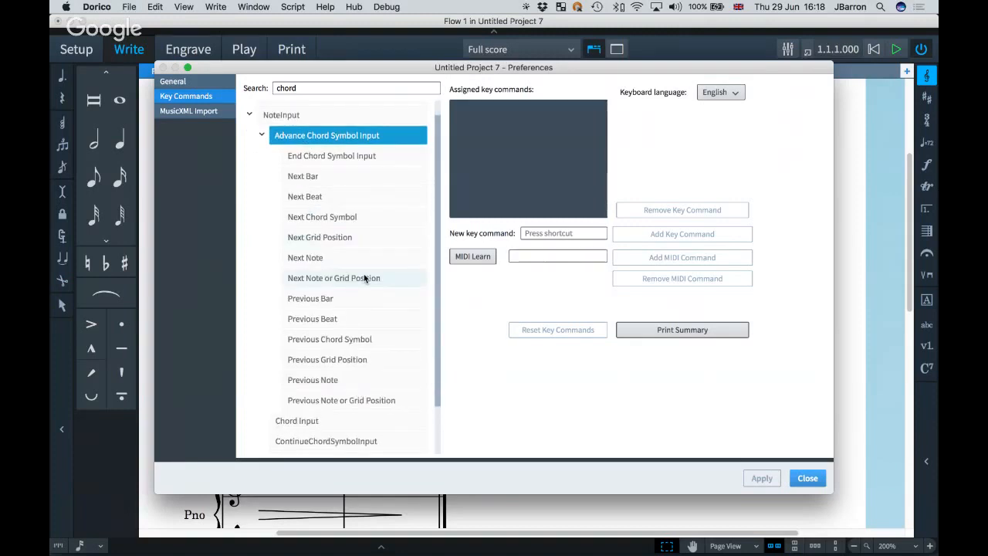
scroll(362, 309, "up", 1)
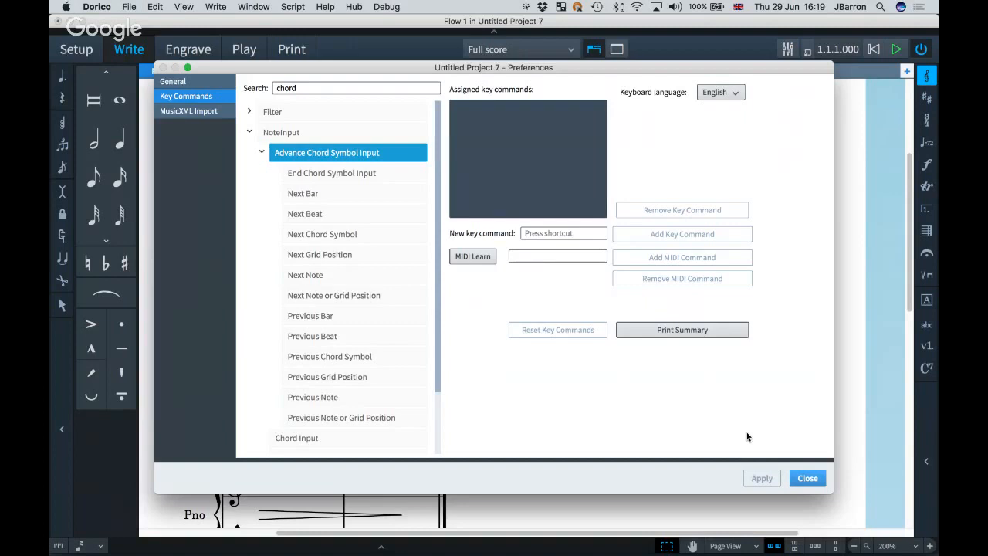
left_click(806, 479)
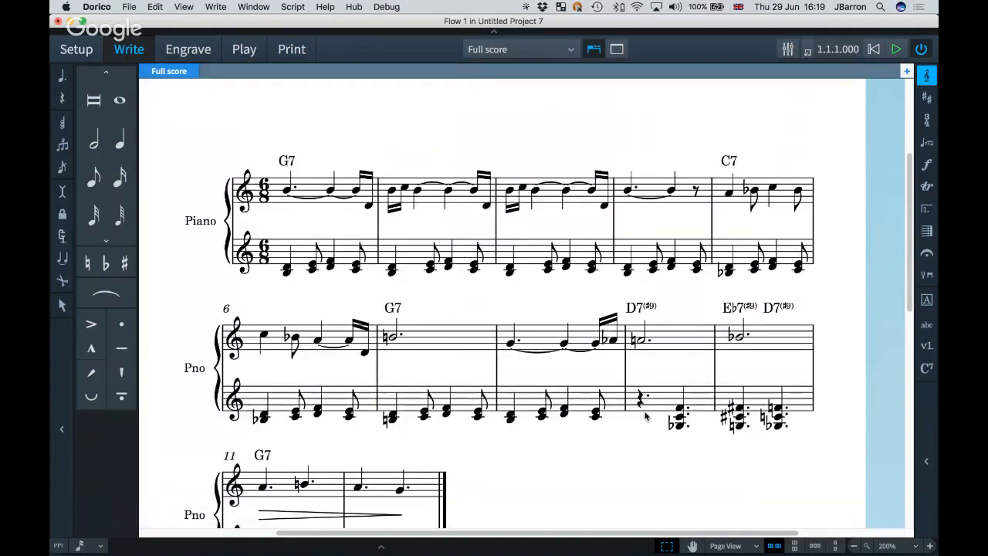
Add a Jazz Guitar player in Setup mode and return to Write mode.
key("super+1")
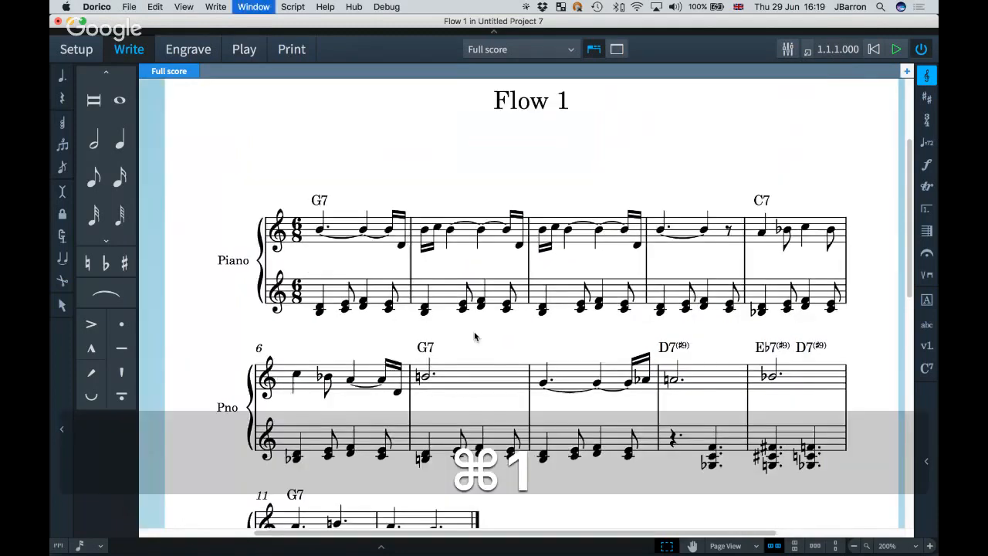
key("super+1")
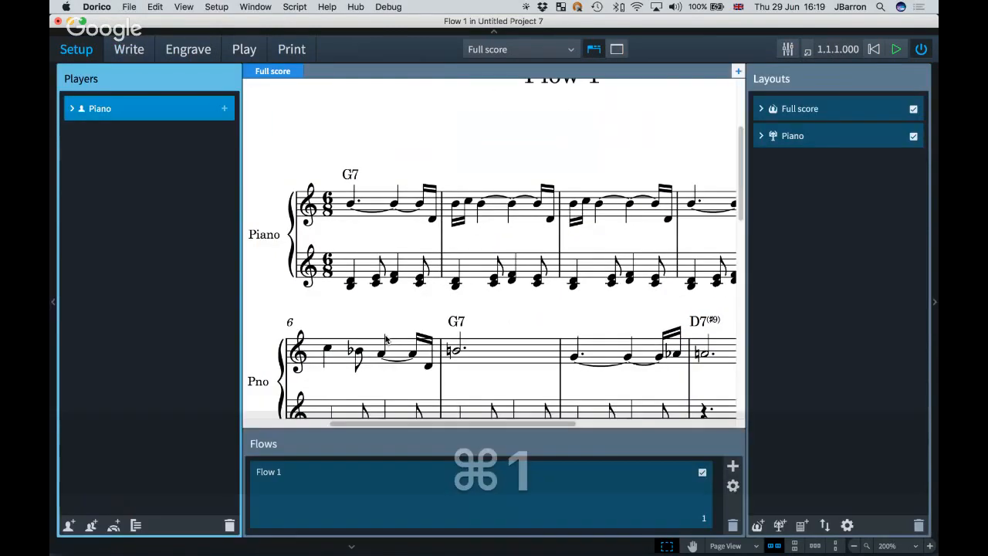
key("shift+p")
type("jazz")
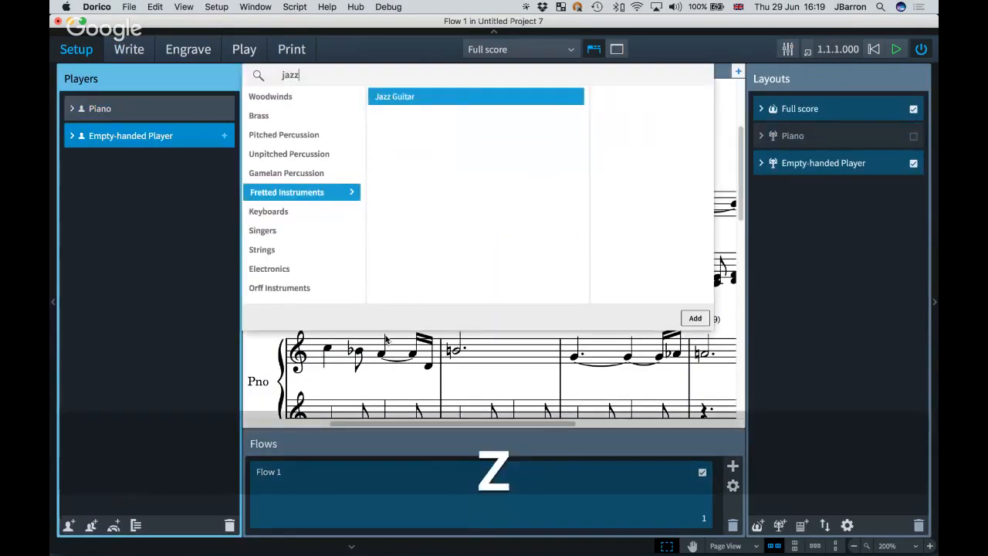
key("Return")
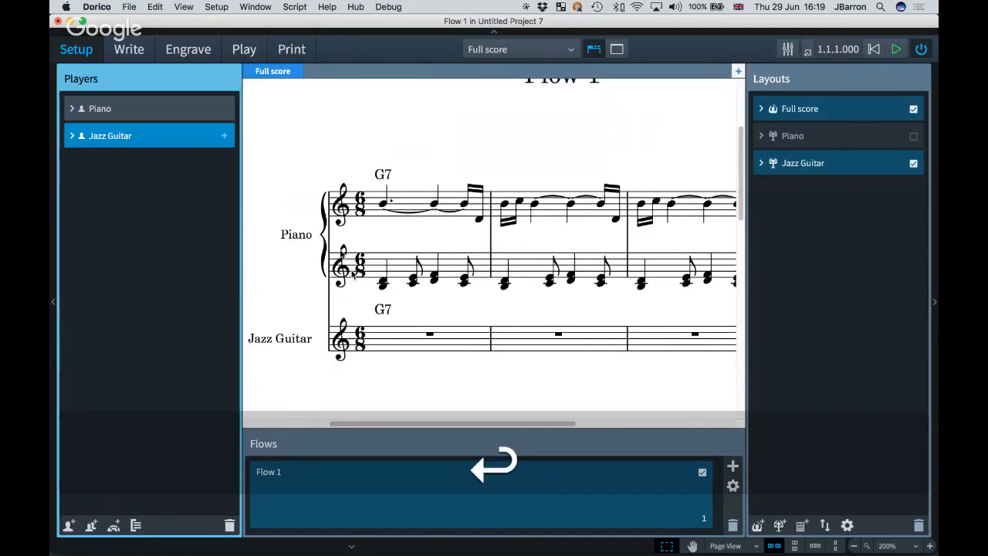
key("super+2")
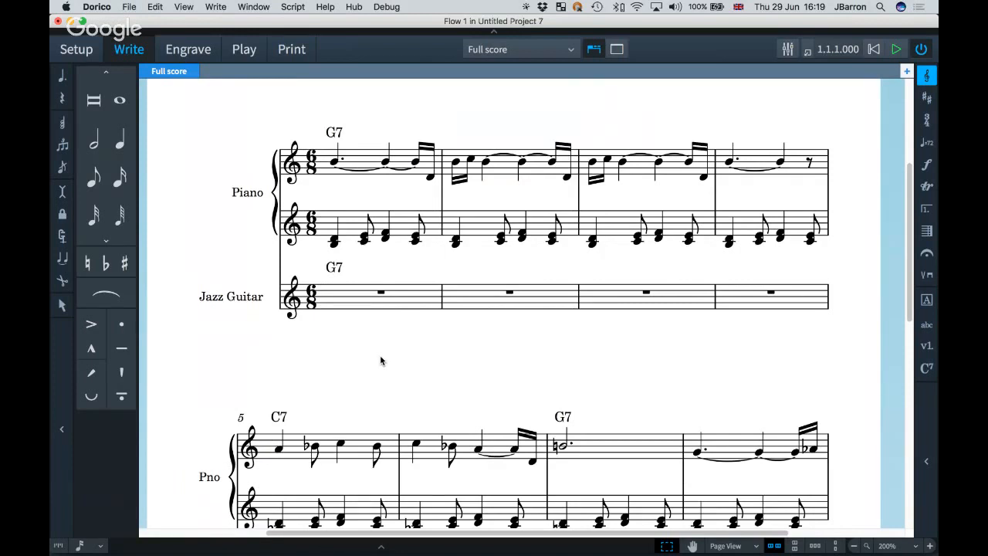
Add B-flat Trumpet, Alto Saxophone and Tenor Saxophone players, then return to Write mode.
key("super+1")
key("shift+p")
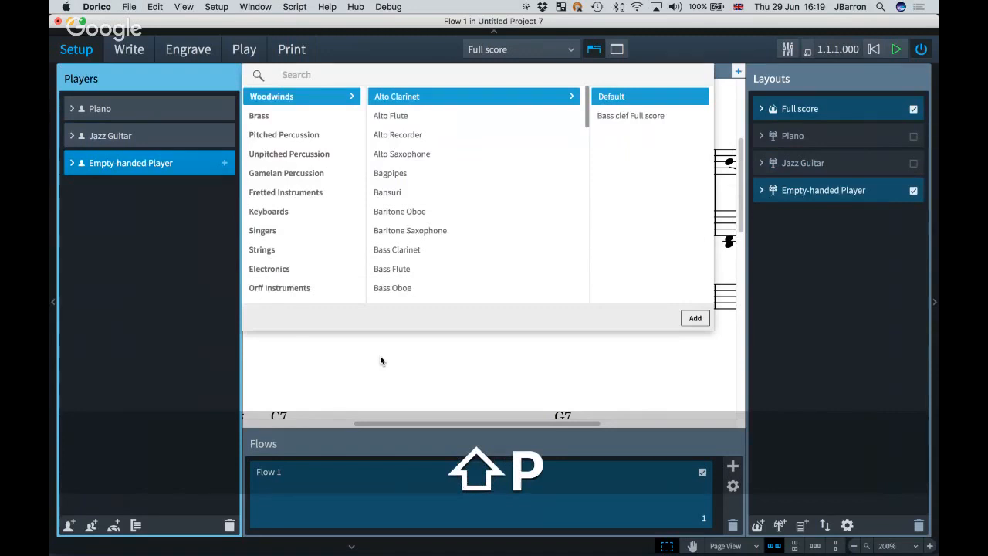
key("Return")
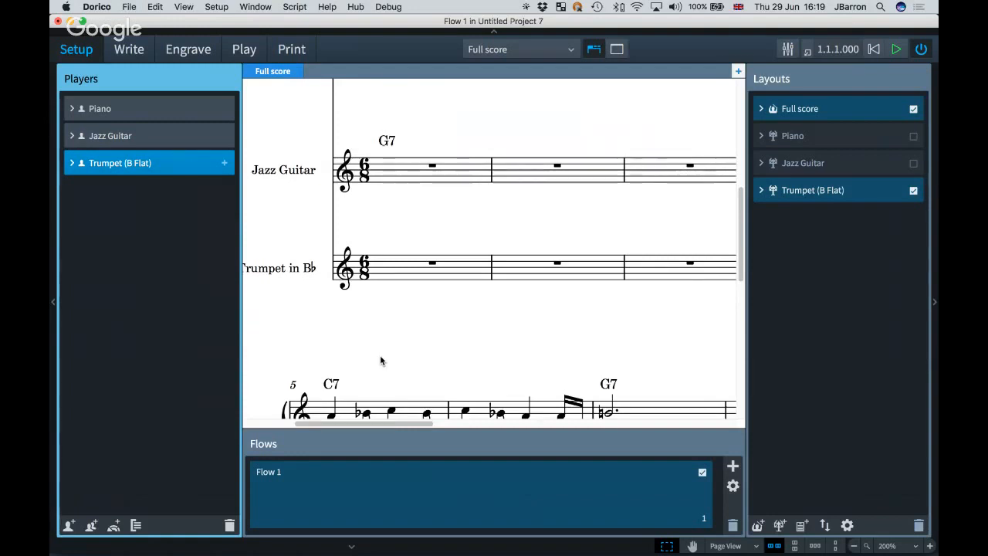
key("shift+p")
type("sa")
key("Return")
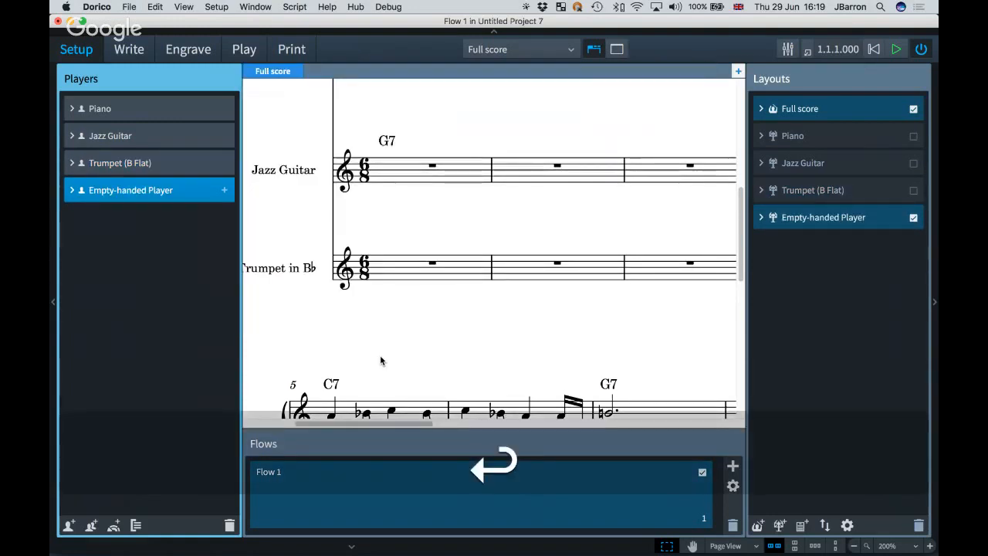
key("shift+p")
type("tenor sa")
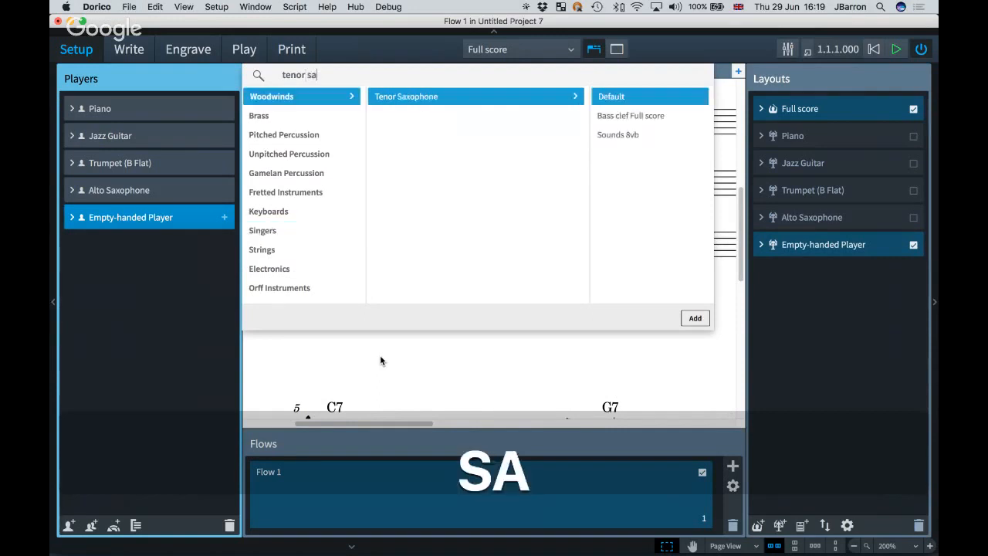
key("Return")
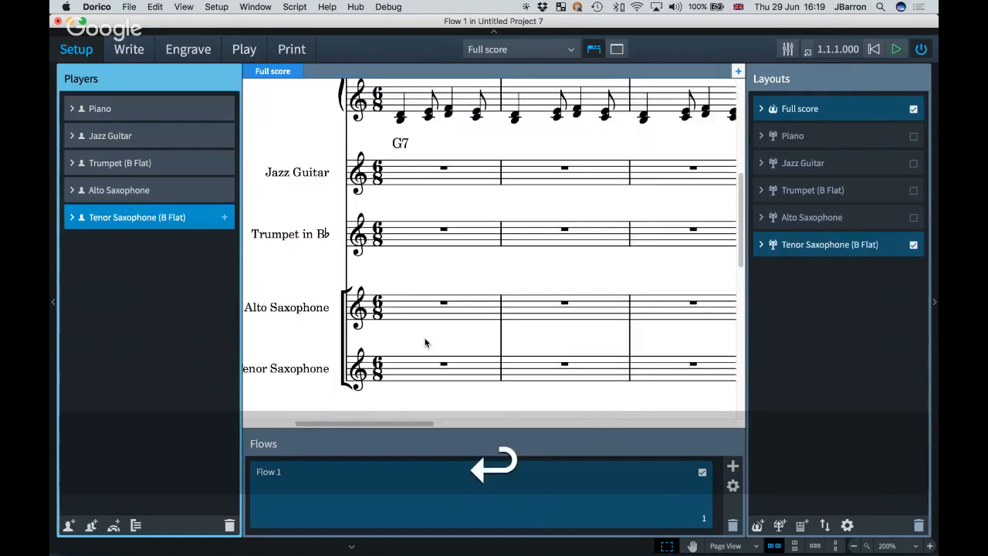
key("super+2")
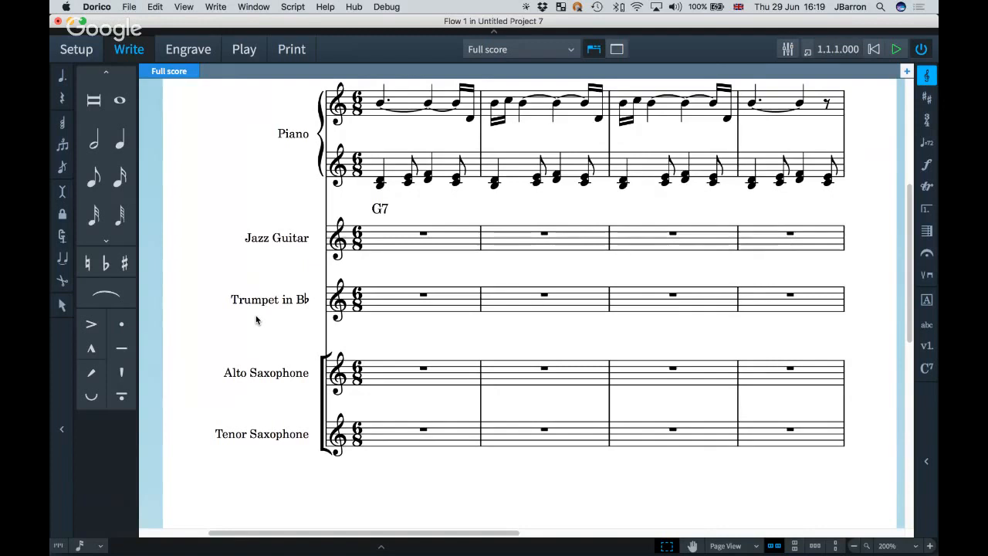
Move Piano to the bottom of the Players list, leaving Trumpet's chord symbol options unchanged.
key("super+1")
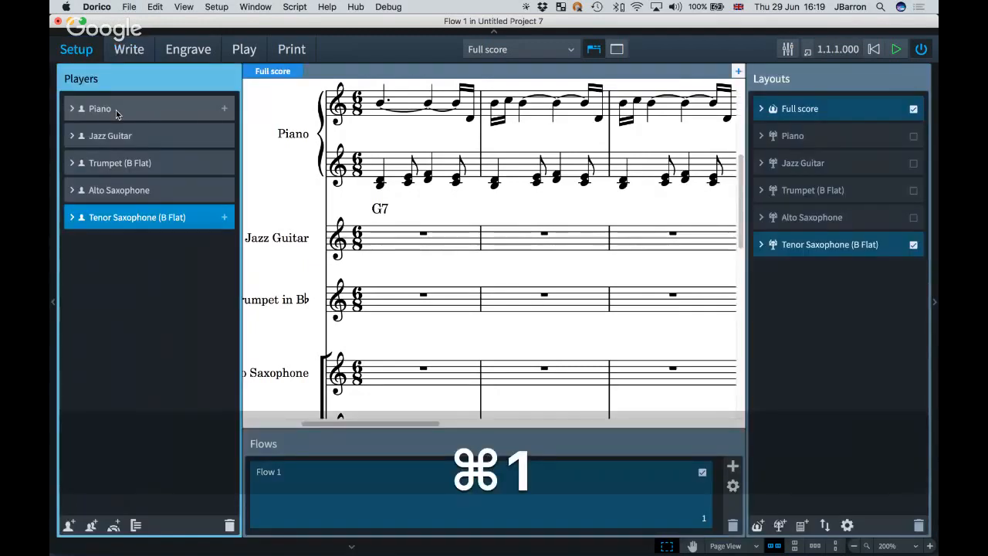
left_click_drag(115, 109, 116, 198)
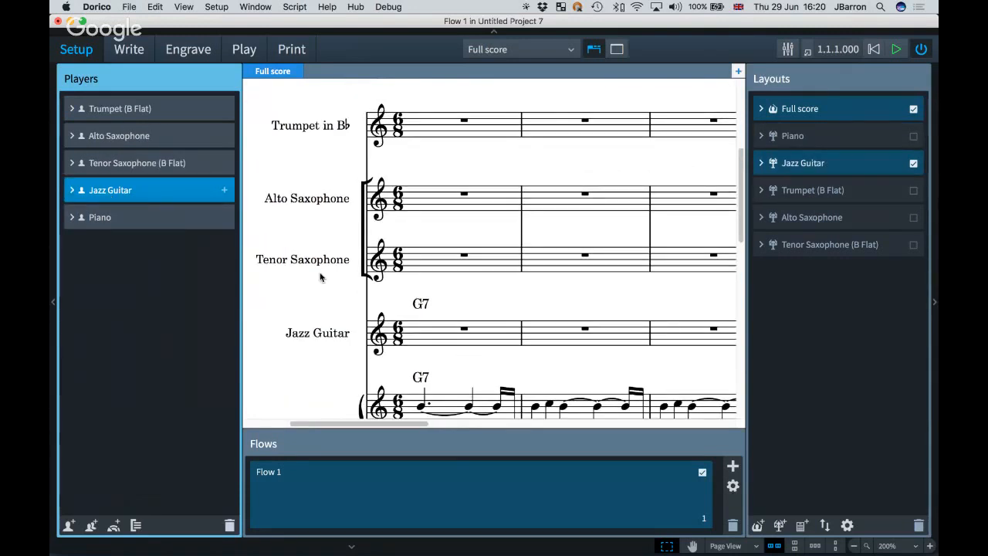
right_click(121, 113)
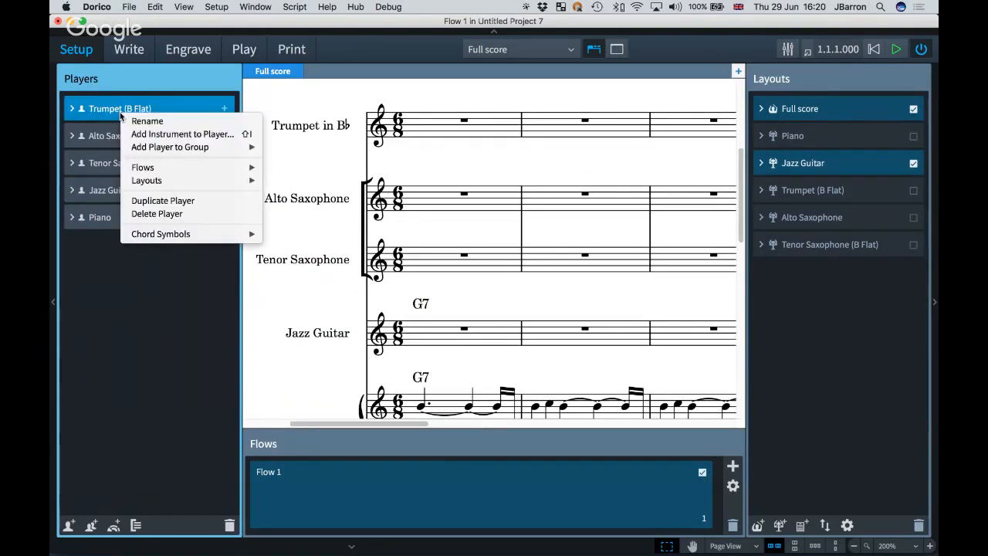
mouse_move(175, 236)
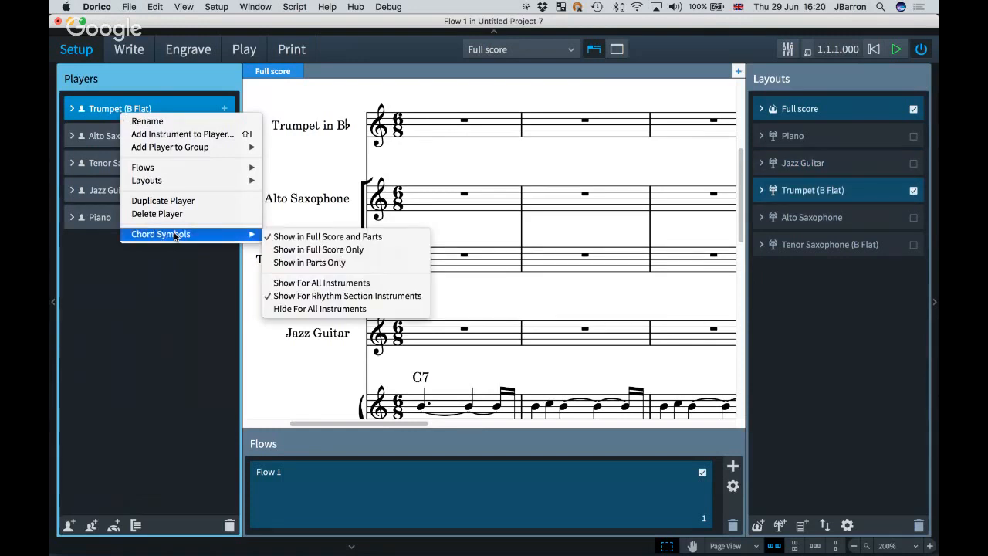
left_click(442, 168)
scroll(444, 270, "down", 3)
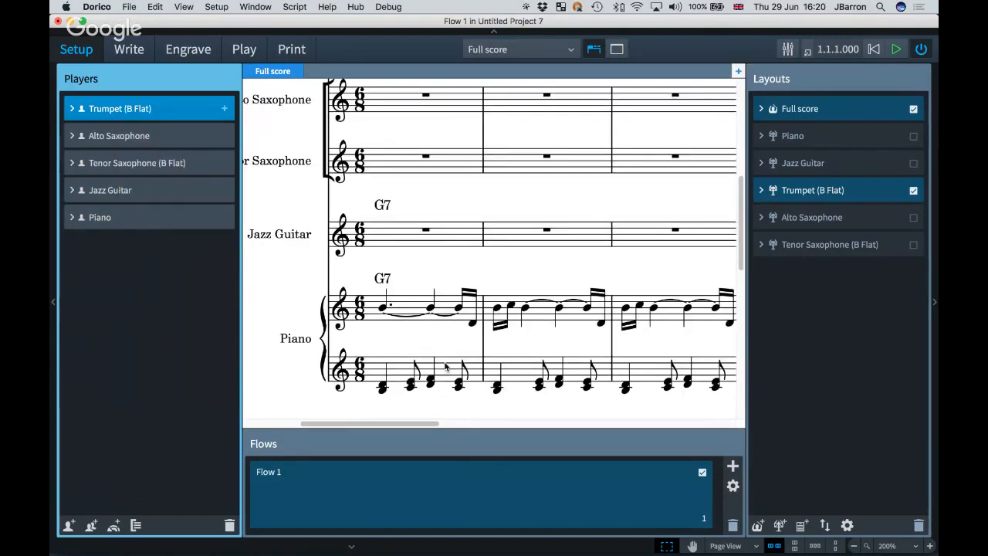
key("super+2")
Copy the piano left-hand chords of bars 1–4 into the Alto Saxophone staff.
left_click(743, 373, "shift")
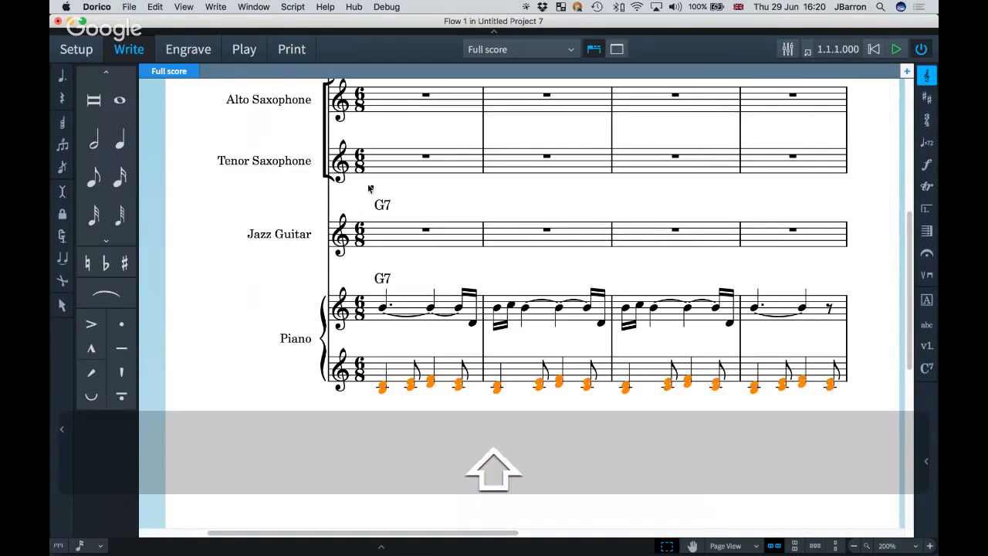
scroll(369, 189, "up", 1)
left_click(367, 149, "alt")
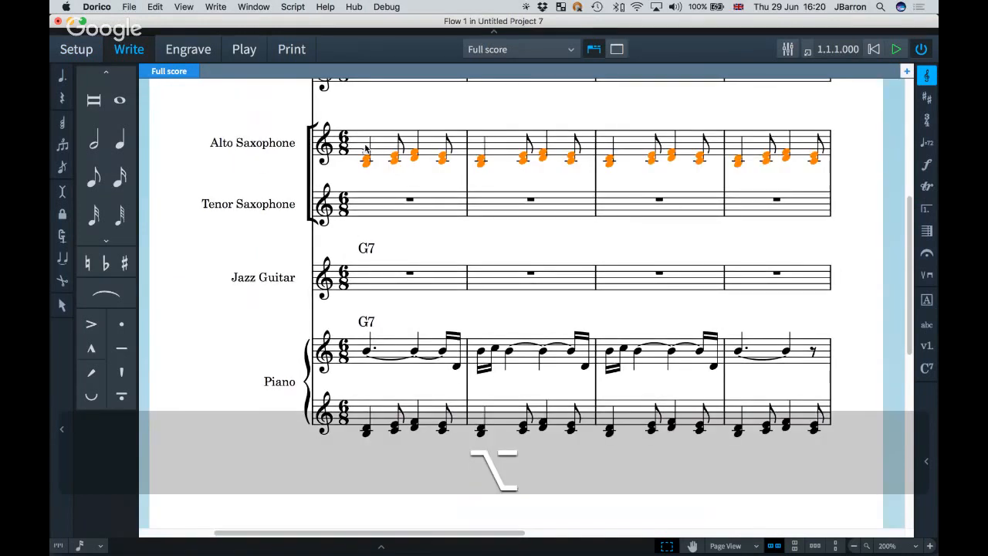
Filter the alto chords to their second notes and copy those into Tenor Saxophone.
left_click(155, 7)
mouse_move(198, 191)
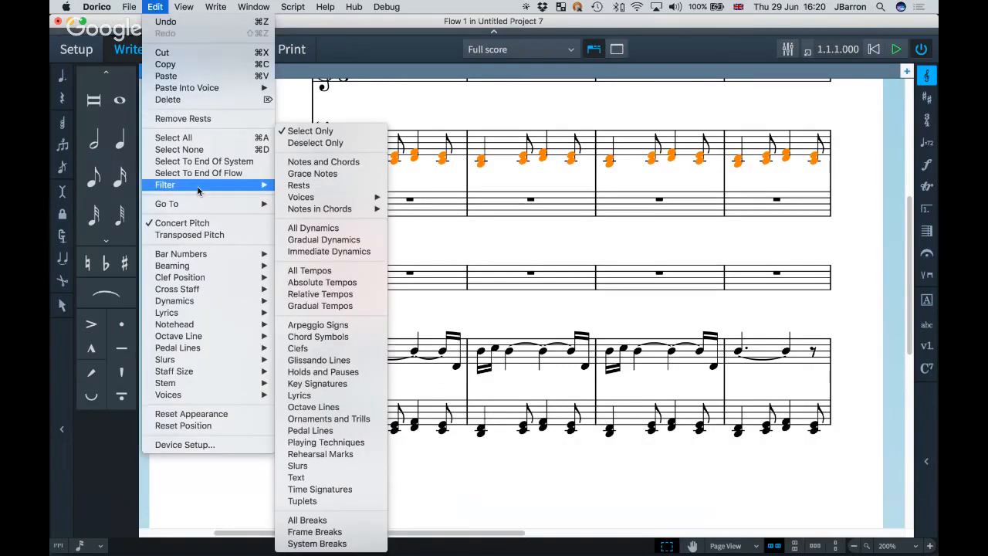
mouse_move(336, 214)
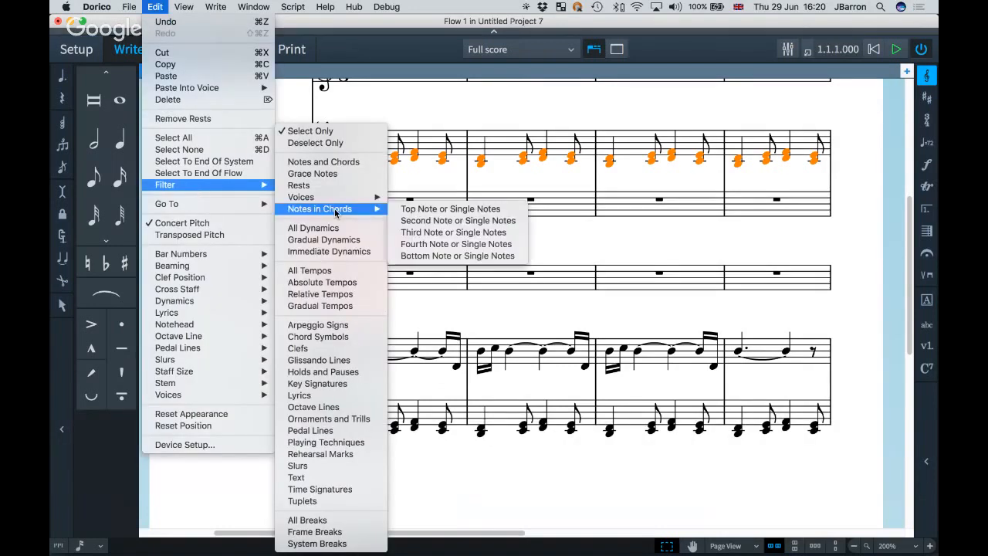
left_click(427, 222)
left_click(381, 219, "alt")
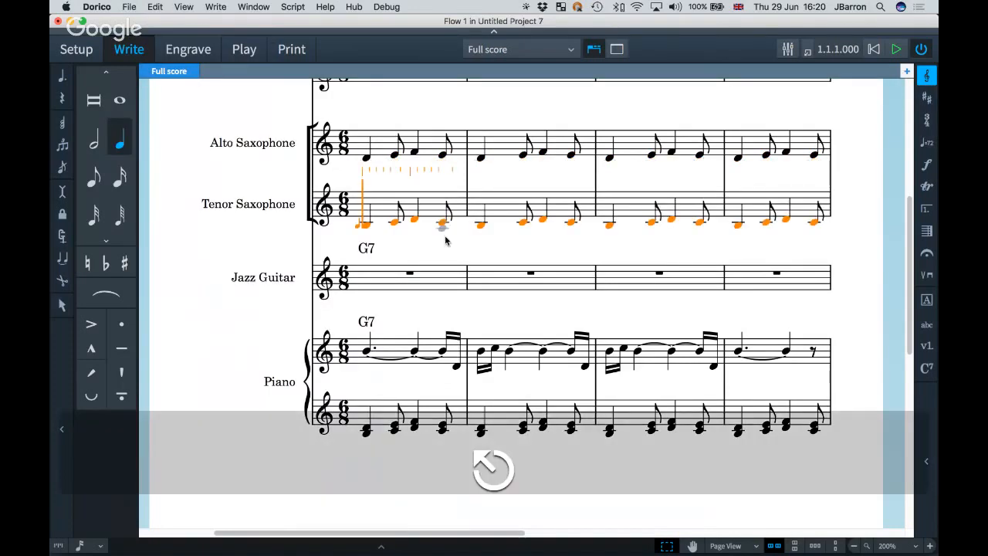
Add a G7 chord symbol at bar 2 on the alto saxophone.
scroll(446, 241, "up", 2)
left_click(456, 207)
key("shift+q")
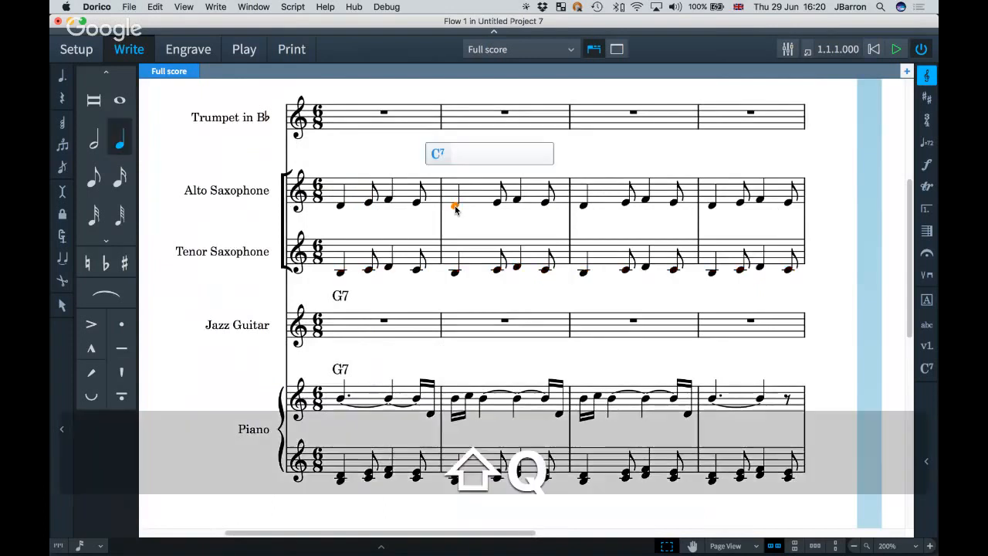
type("G7")
key("space")
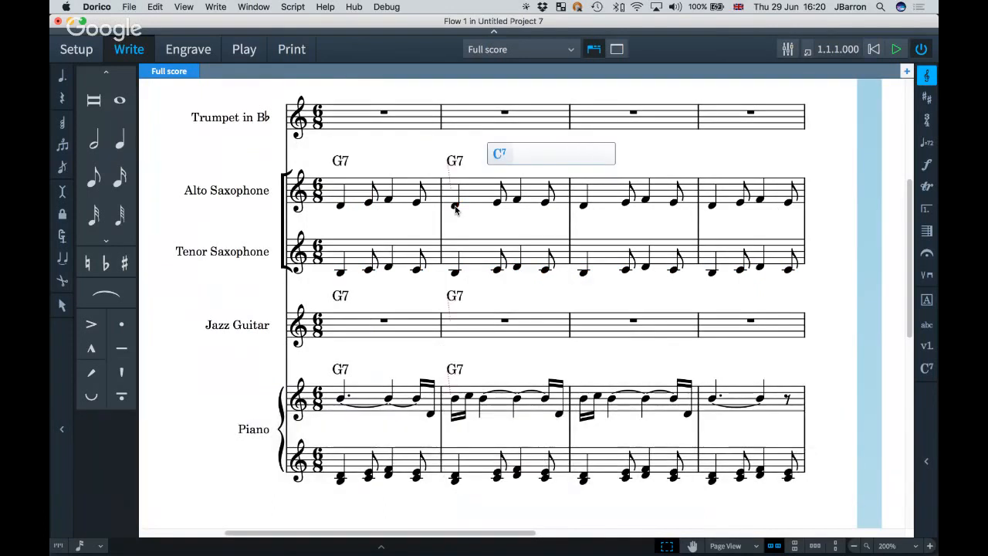
key("Escape")
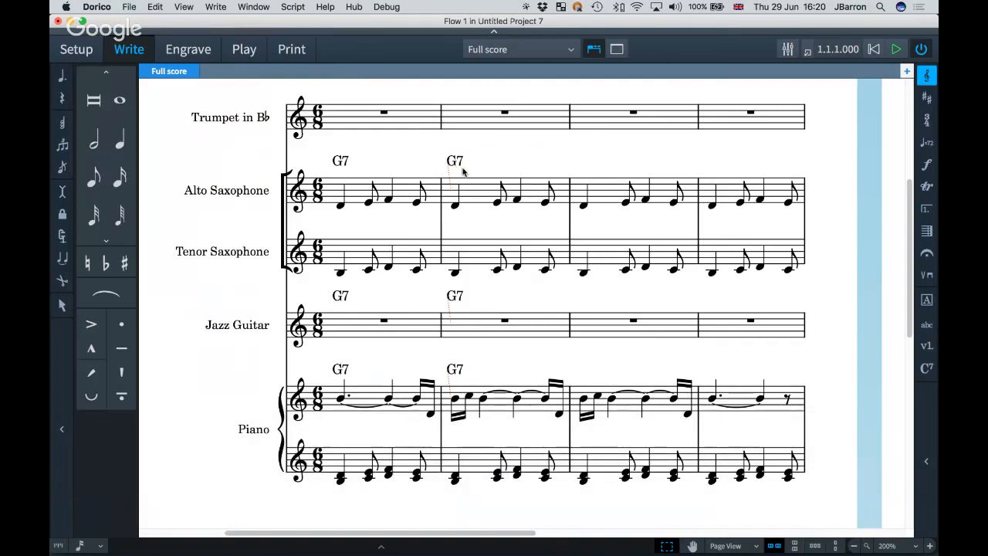
scroll(463, 169, "right", 1)
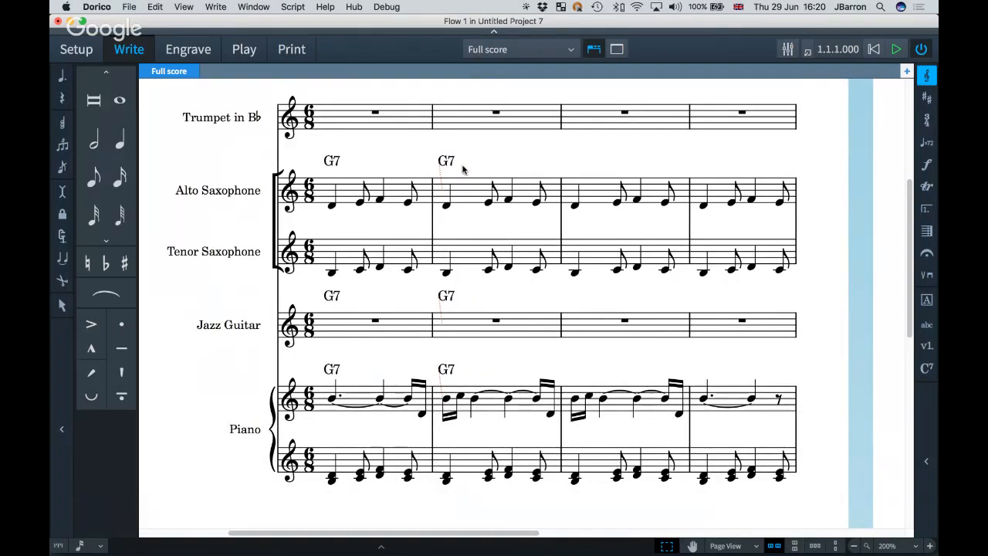
scroll(463, 169, "right", 10)
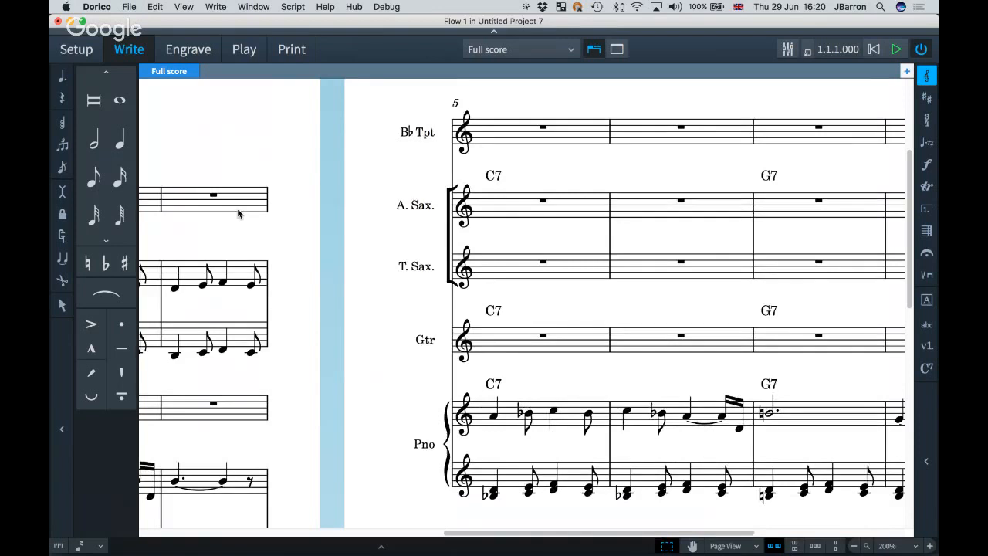
scroll(238, 214, "left", 8)
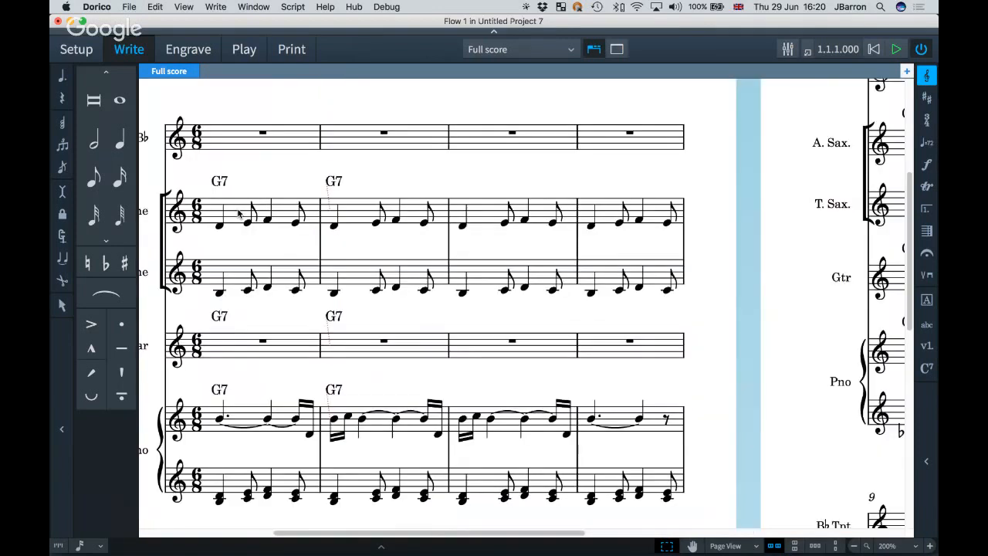
scroll(394, 178, "left", 1)
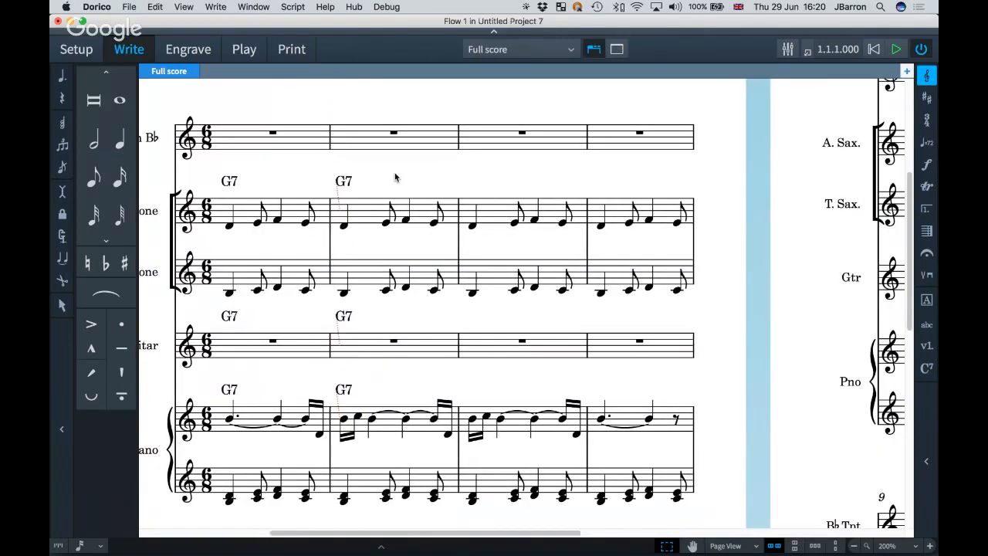
key("super+1")
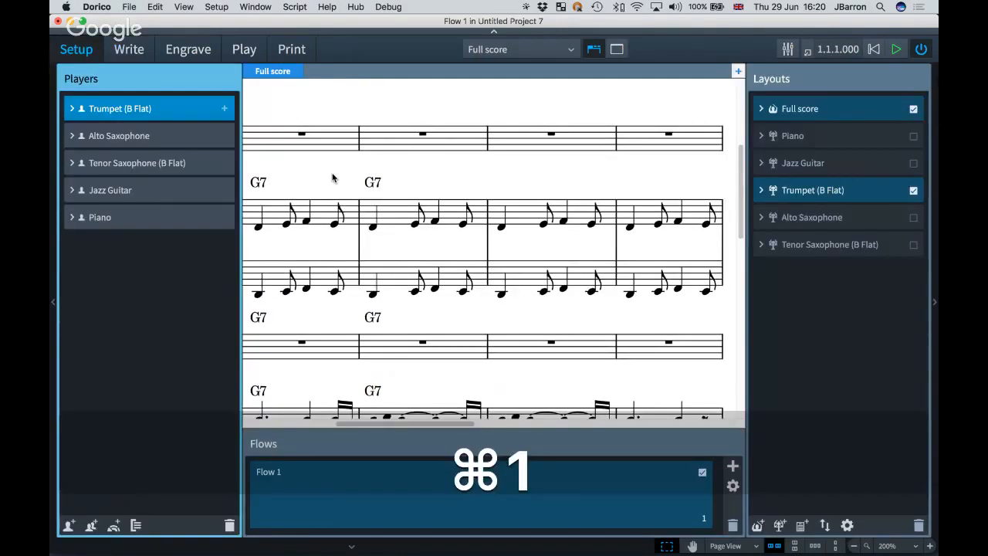
Leave Alto Saxophone's chord symbol options unchanged and switch to Engrave mode with Cmd+3.
left_click(122, 135)
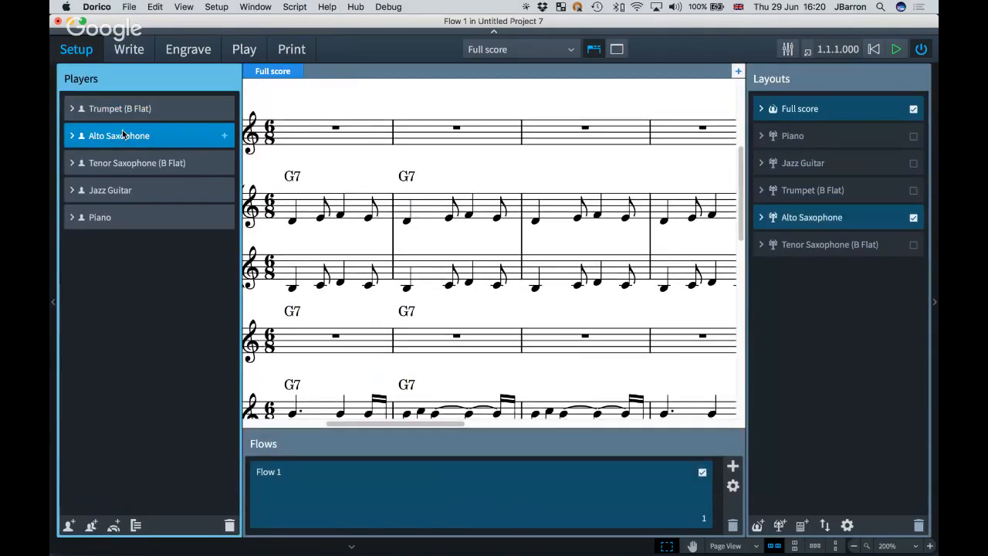
right_click(122, 135)
mouse_move(232, 252)
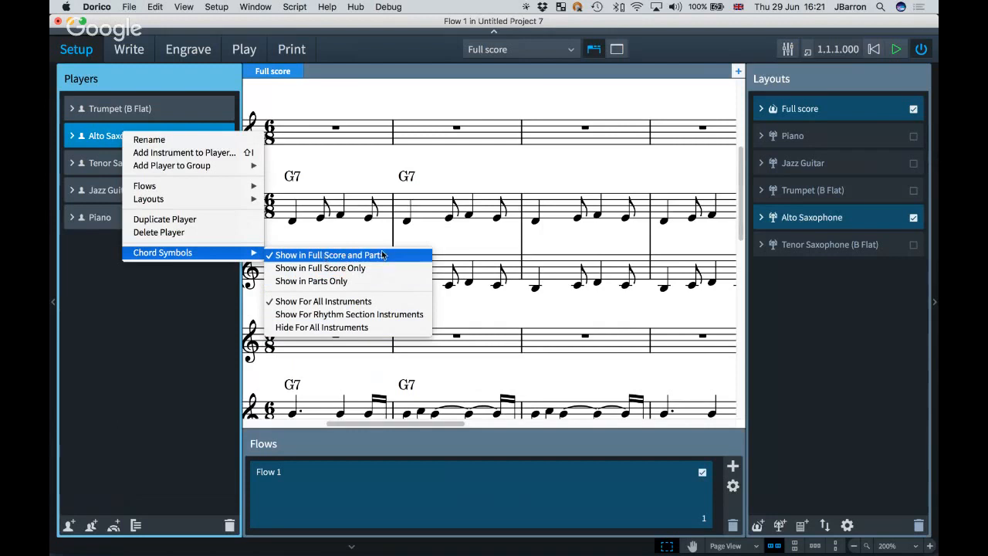
left_click(491, 181)
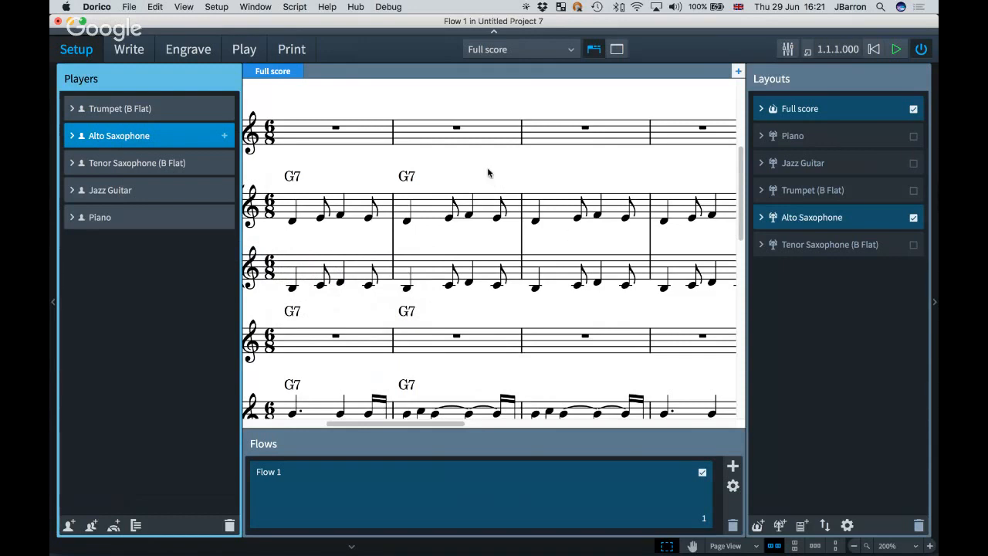
key("super+3")
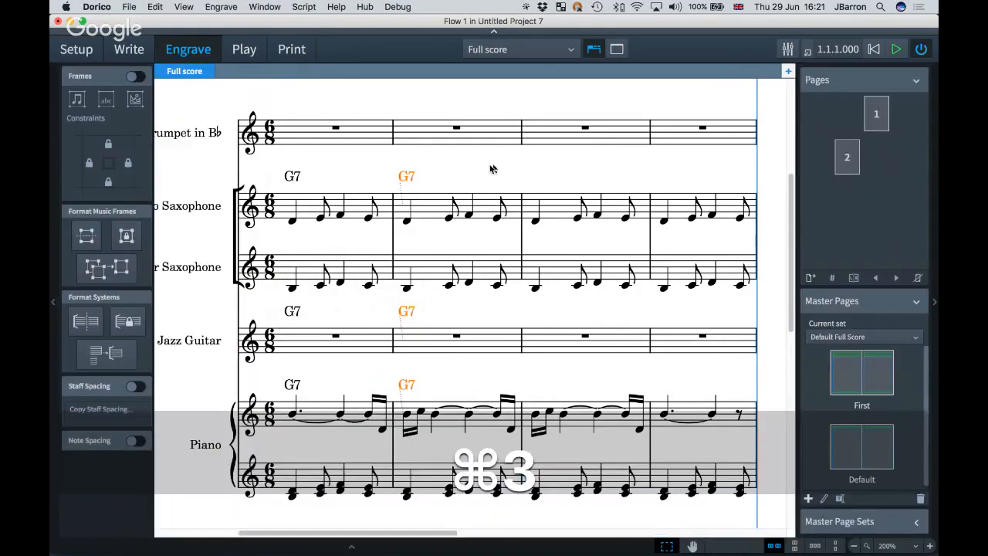
In Write mode Galley View, select the whole alto saxophone part and filter to chord symbols.
scroll(493, 168, "right", 10)
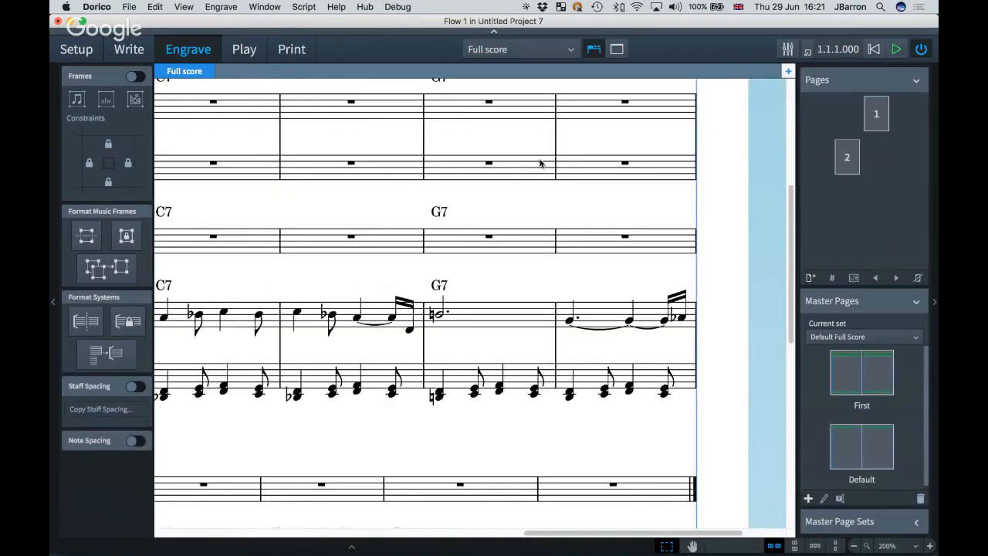
key("alt+super+2")
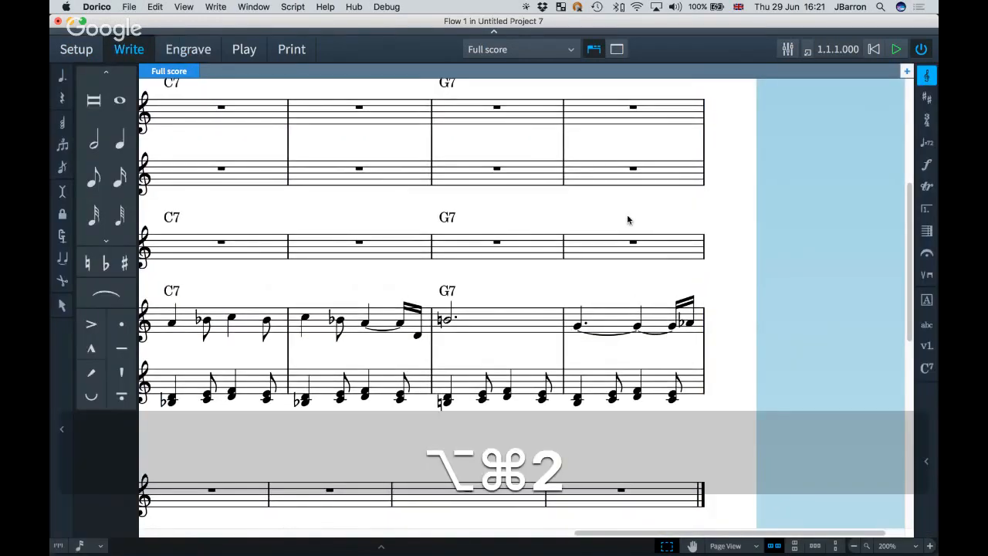
key("Home")
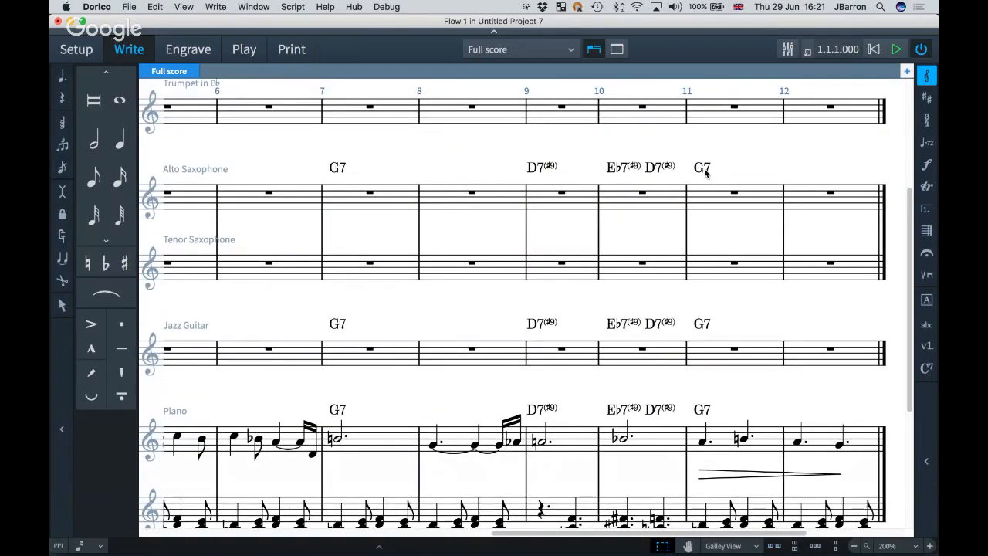
left_click(830, 194)
scroll(730, 221, "left", 2)
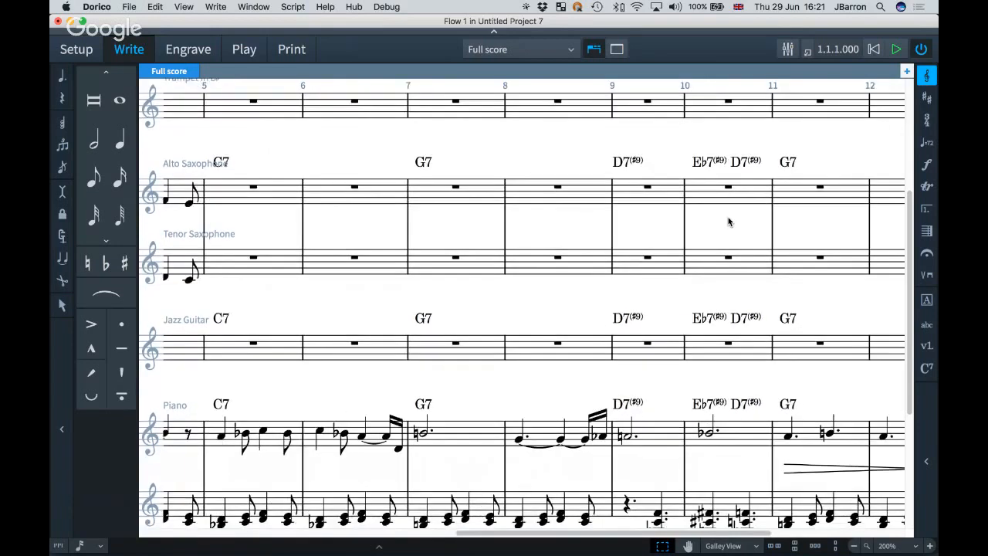
scroll(728, 222, "left", 5)
left_click(306, 202, "shift")
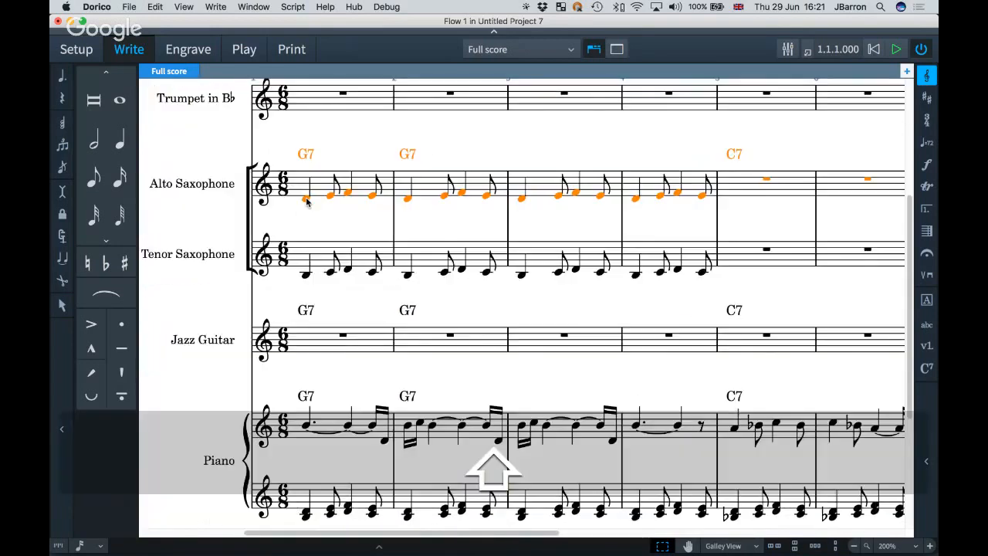
left_click(154, 6)
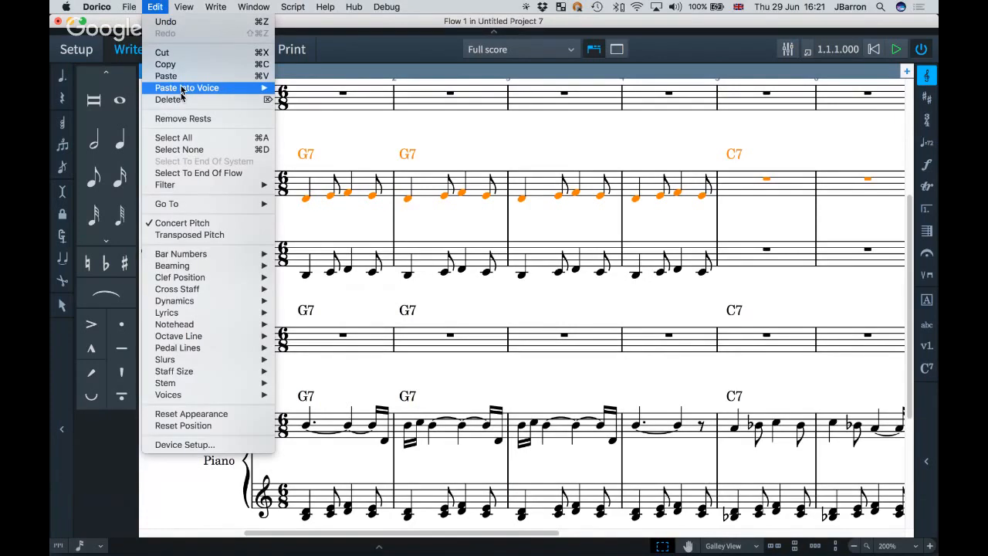
left_click(378, 336)
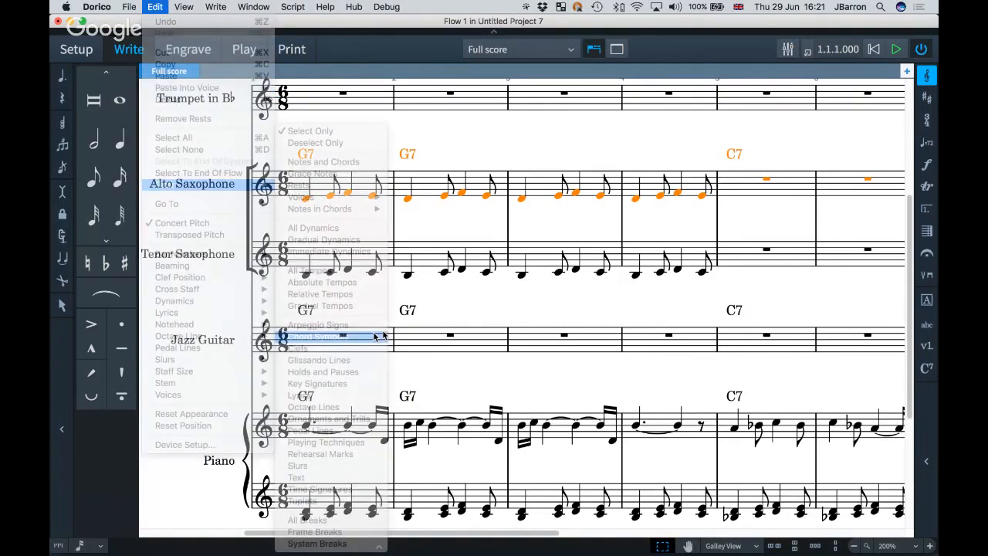
Deselect the D7 and E♭7 symbols, keeping only the G7s, and show Properties.
scroll(475, 223, "right", 10)
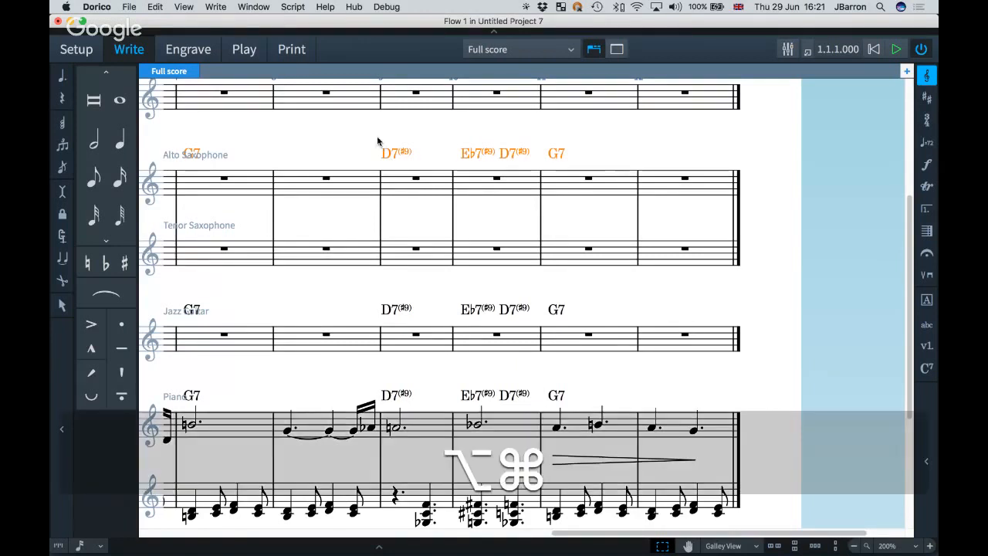
left_click_drag(377, 139, 533, 174)
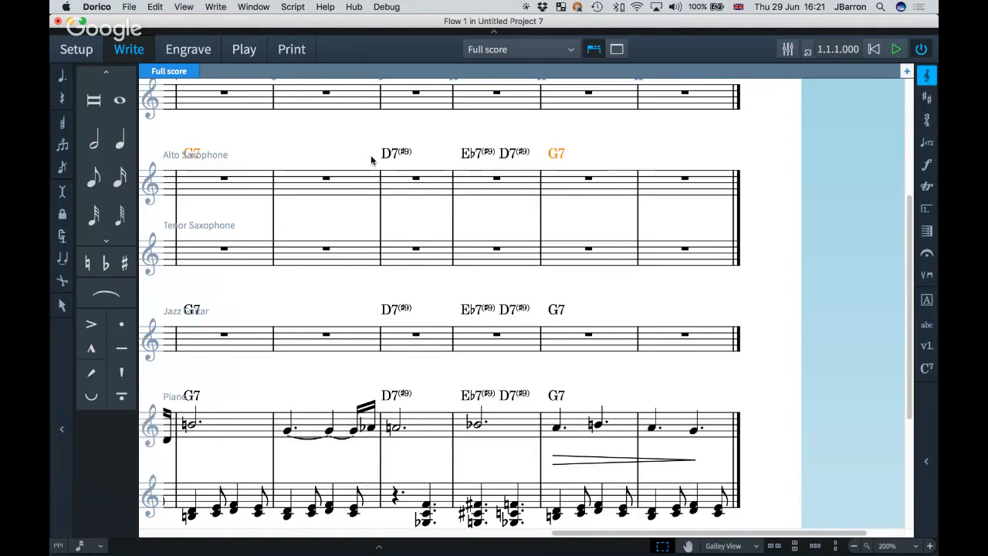
scroll(371, 159, "up", 1)
scroll(371, 160, "left", 1)
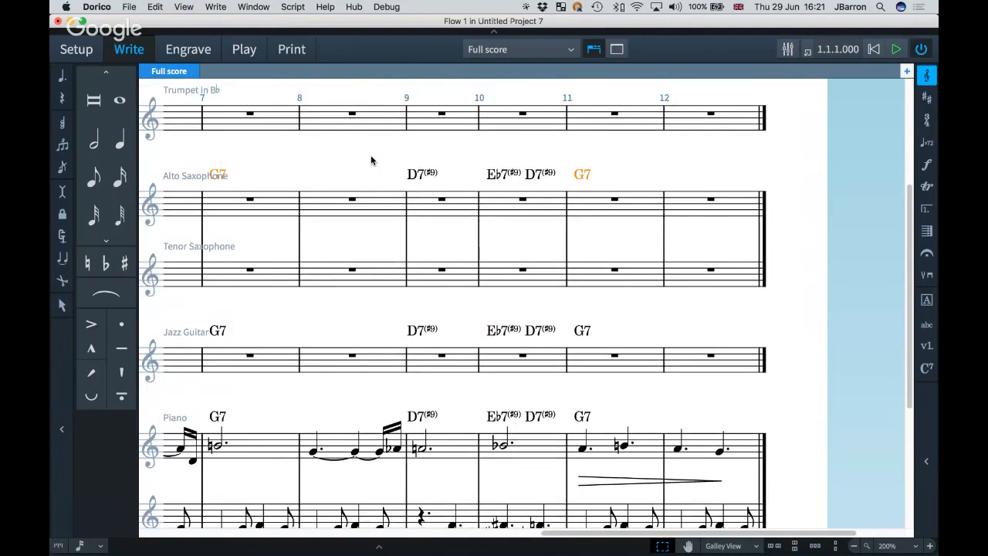
scroll(345, 405, "down", 1)
scroll(345, 405, "left", 1)
key("super")
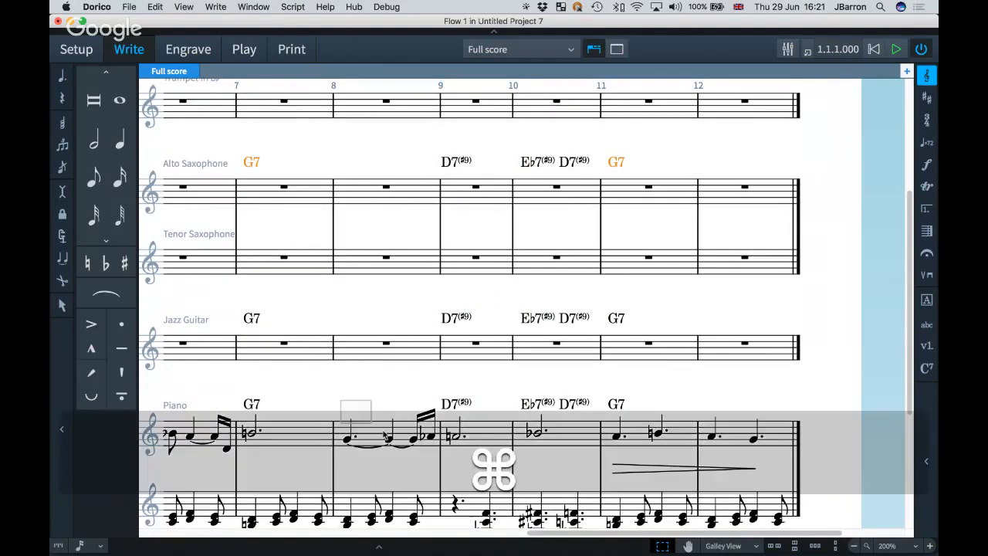
left_click_drag(385, 437, 430, 461)
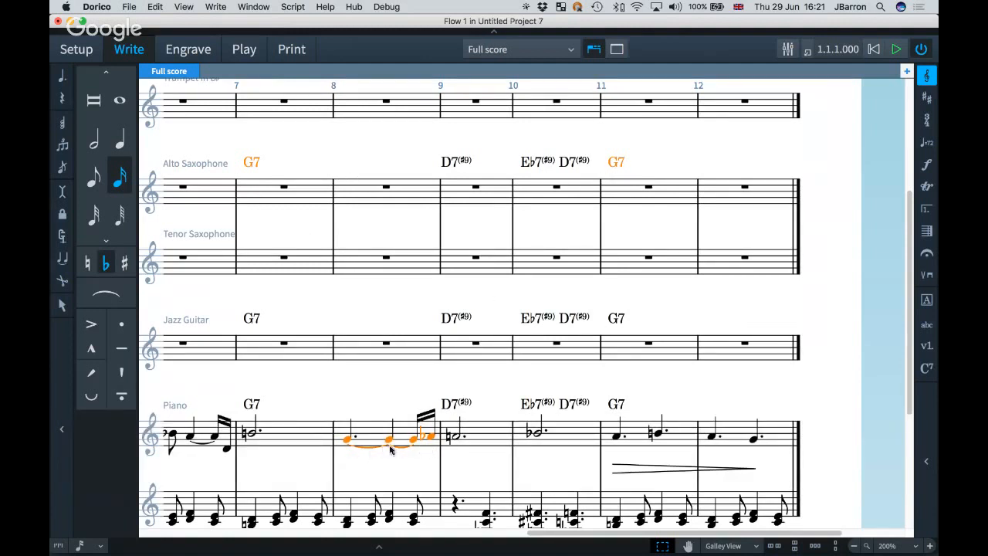
left_click_drag(335, 391, 437, 466)
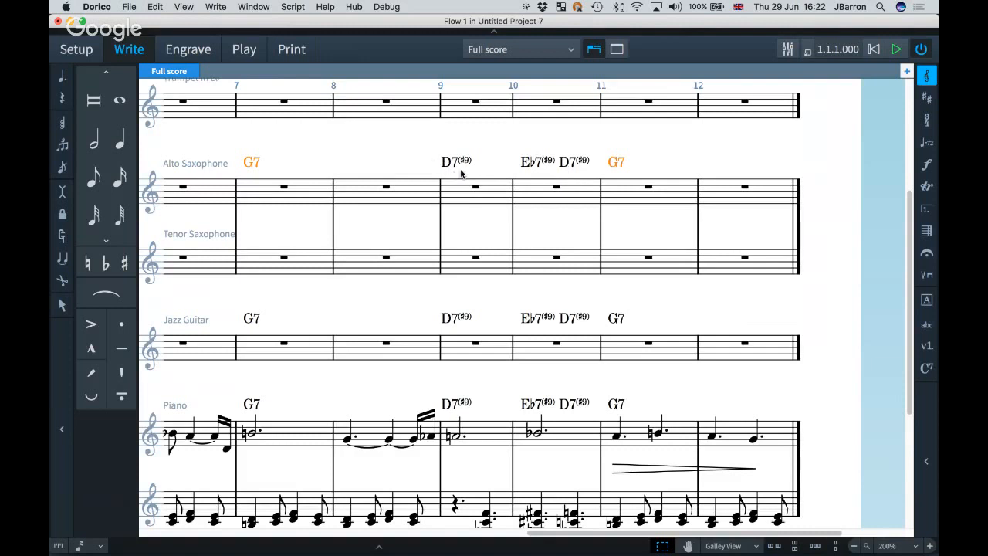
key("super+8")
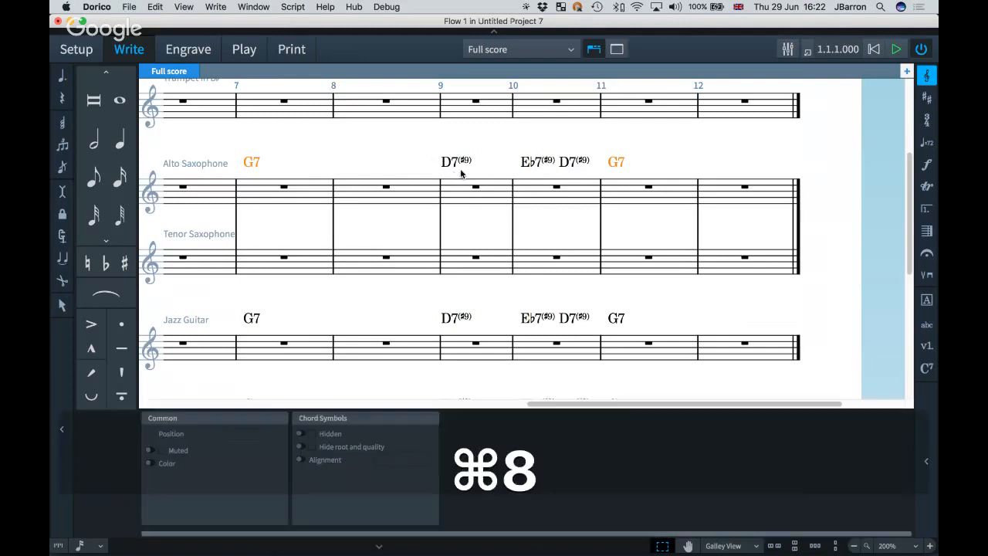
Set the selected alto saxophone G7 chord symbols to Hidden in Properties.
left_click(312, 435)
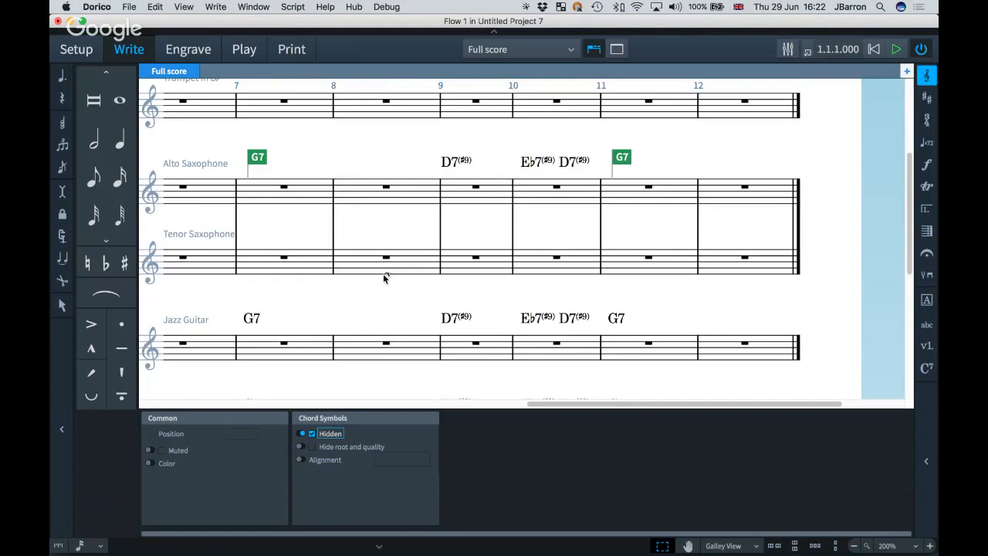
scroll(344, 222, "left", 1)
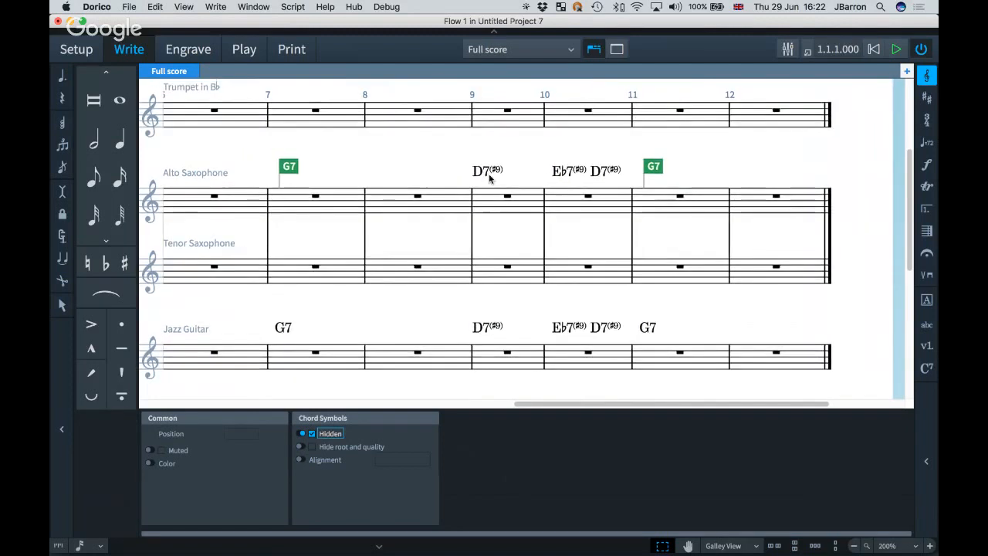
scroll(488, 174, "left", 5)
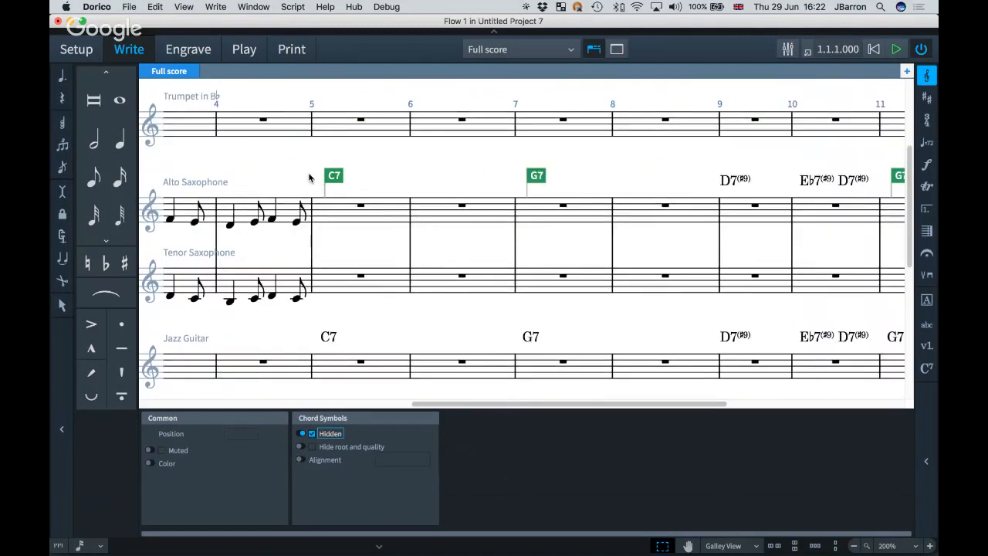
scroll(515, 179, "left", 6)
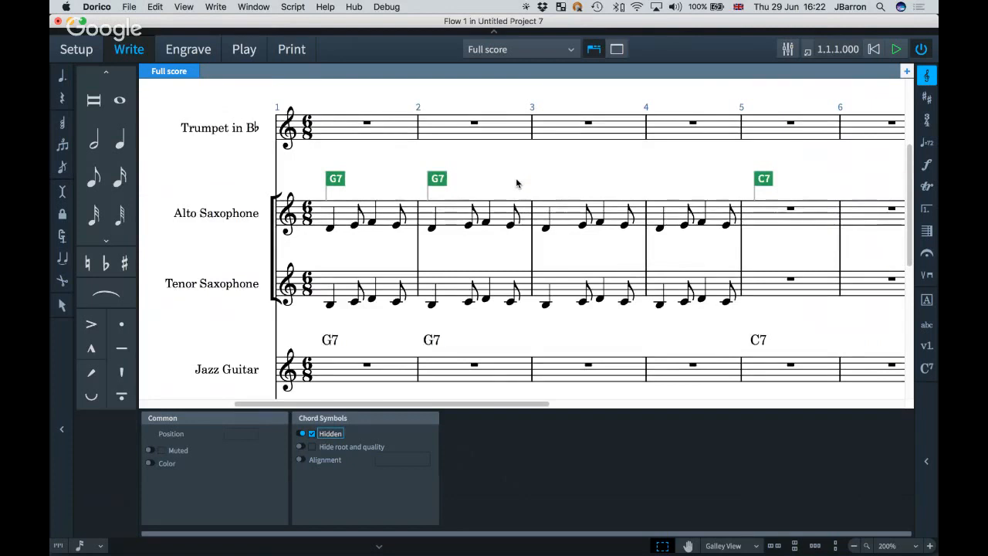
scroll(516, 183, "right", 2)
left_click(355, 176)
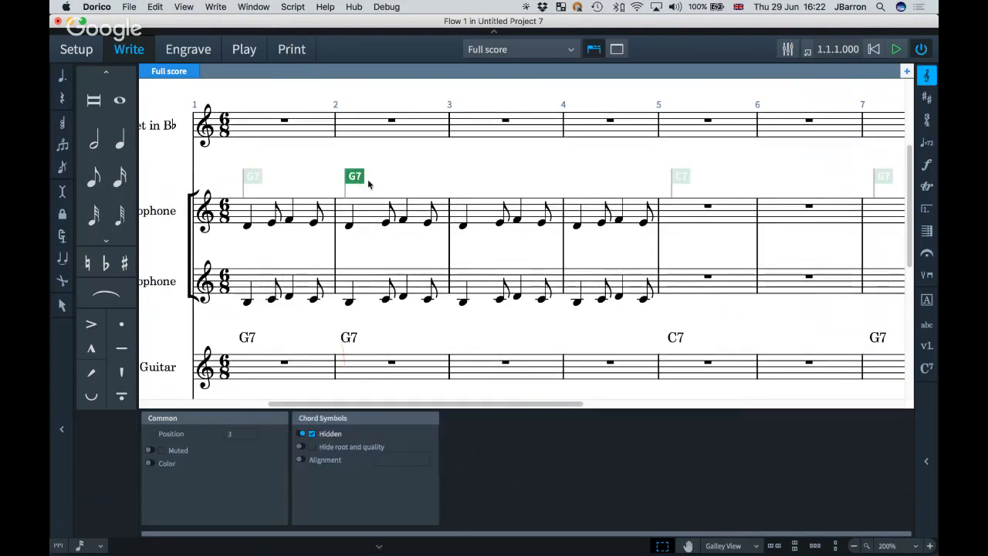
left_click(368, 181)
Turn off View > Signposts > Chord Symbols so hidden symbols show no markers.
left_click(185, 7)
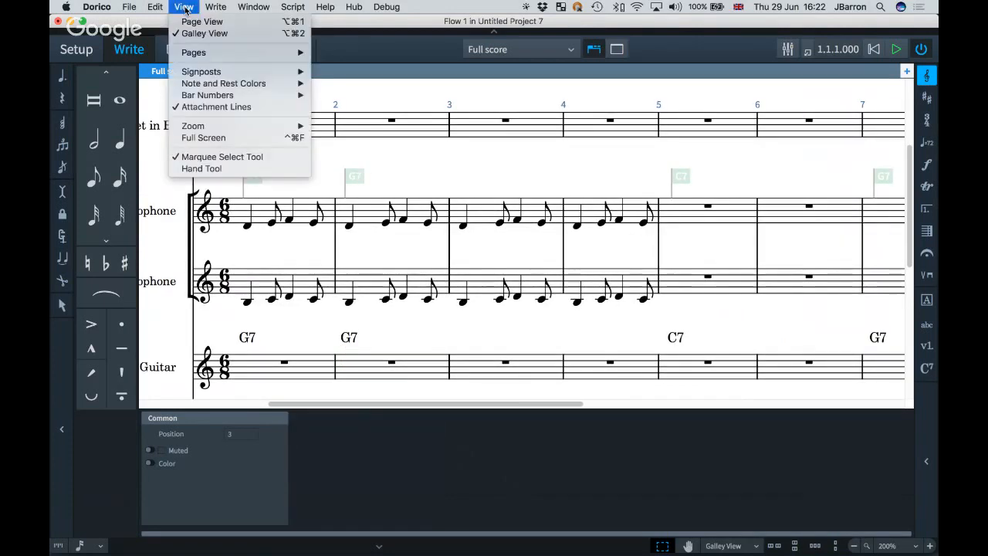
mouse_move(208, 74)
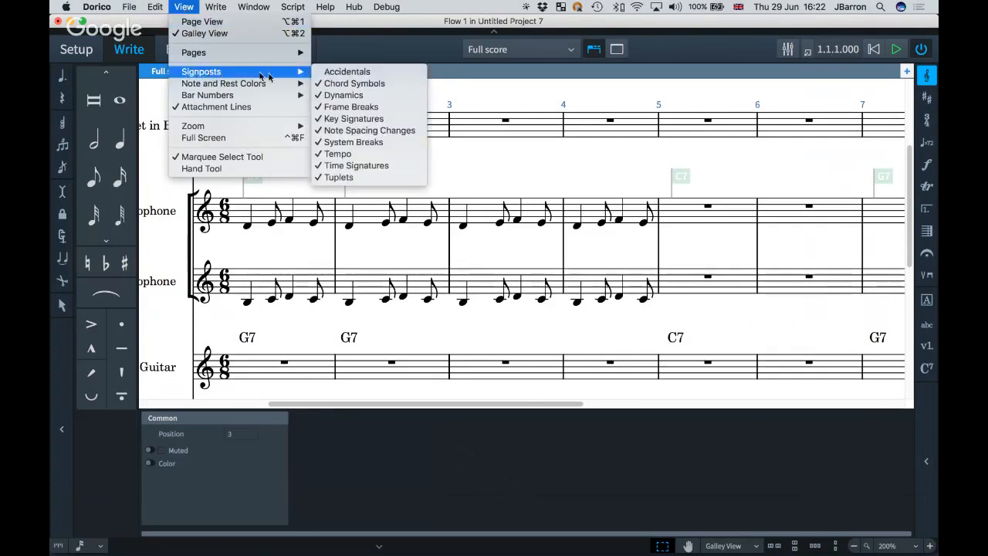
left_click(365, 85)
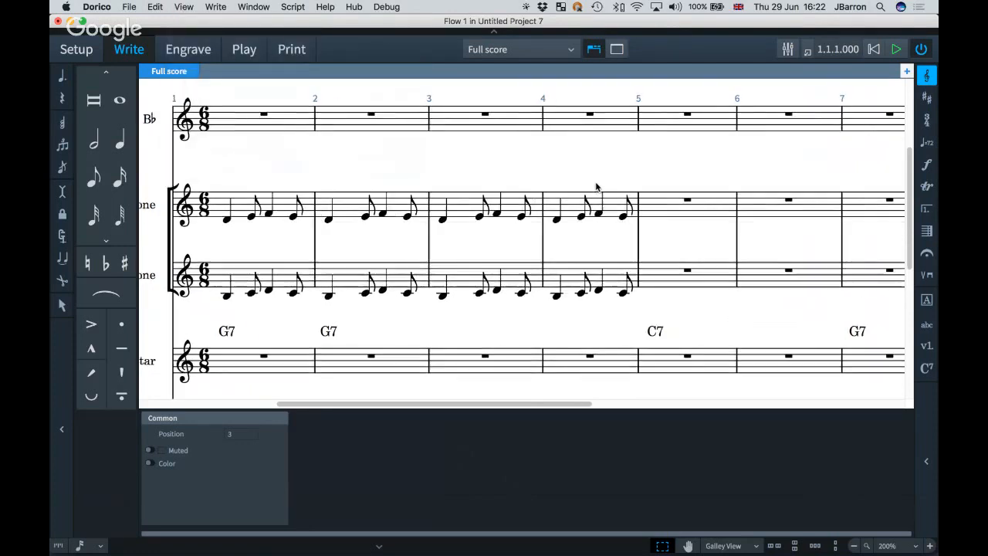
scroll(596, 187, "right", 10)
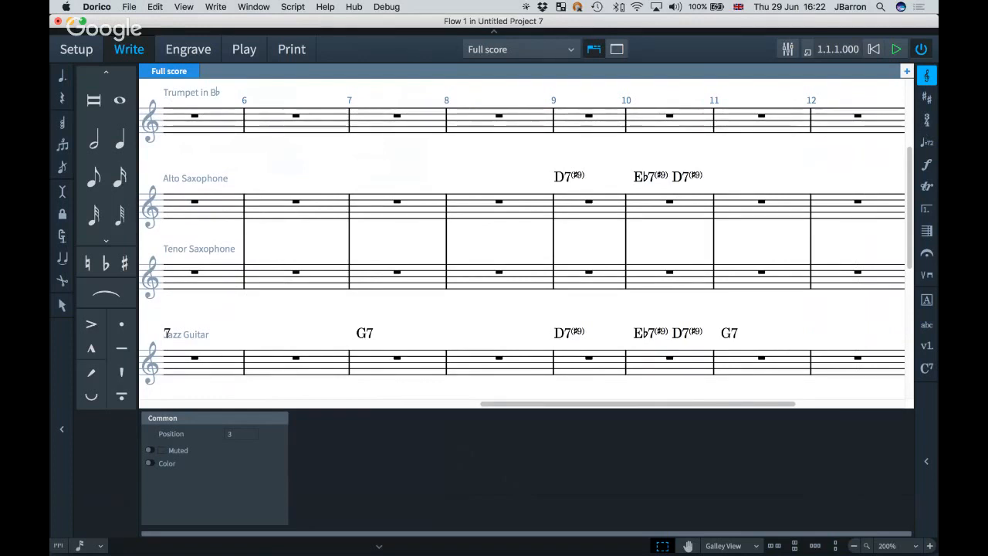
scroll(477, 287, "left", 10)
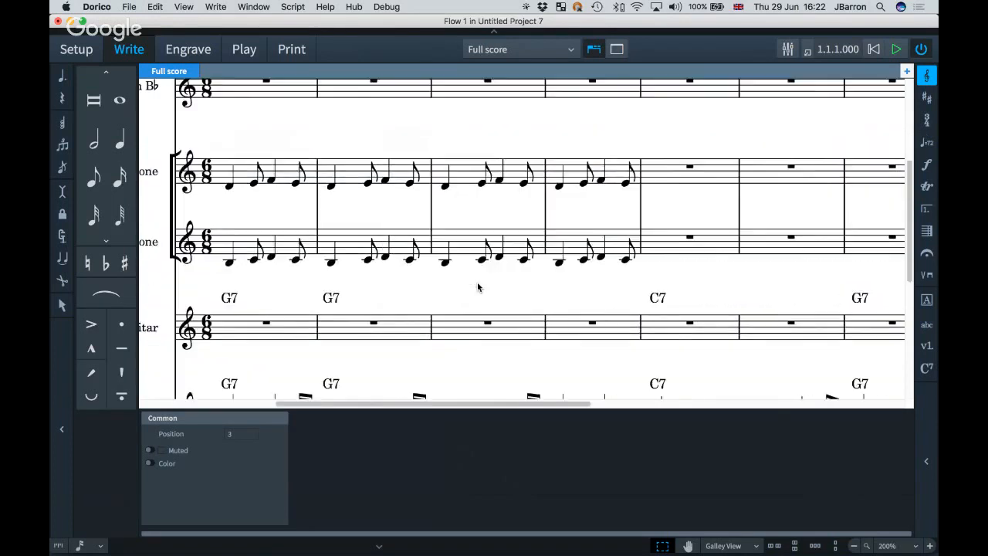
scroll(477, 287, "left", 3)
scroll(478, 285, "down", 3)
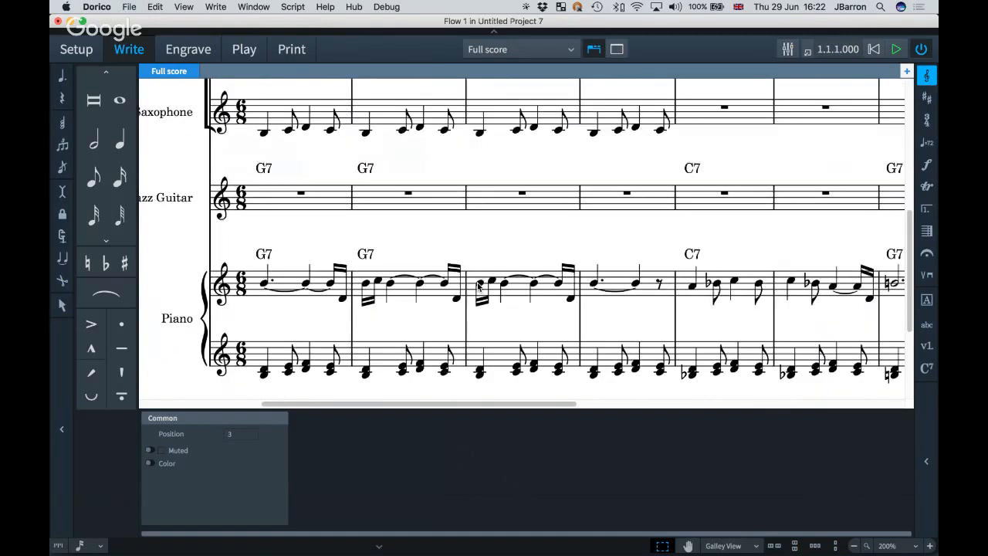
scroll(478, 287, "right", 5)
scroll(479, 288, "down", 1)
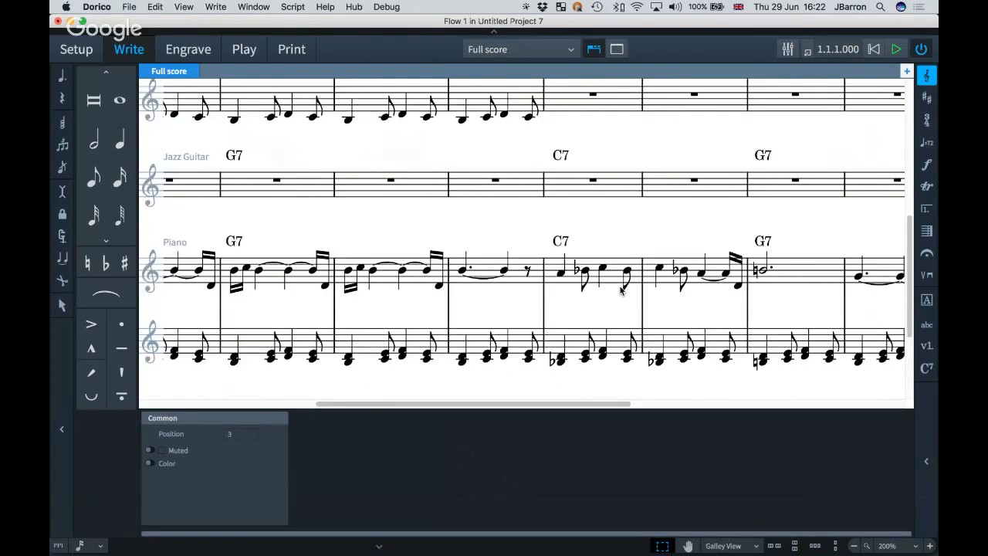
Copy the piano's bar 11 phrase and hairpin into the trumpet's bar 11.
scroll(621, 290, "right", 10)
scroll(621, 290, "up", 1)
left_click(632, 290)
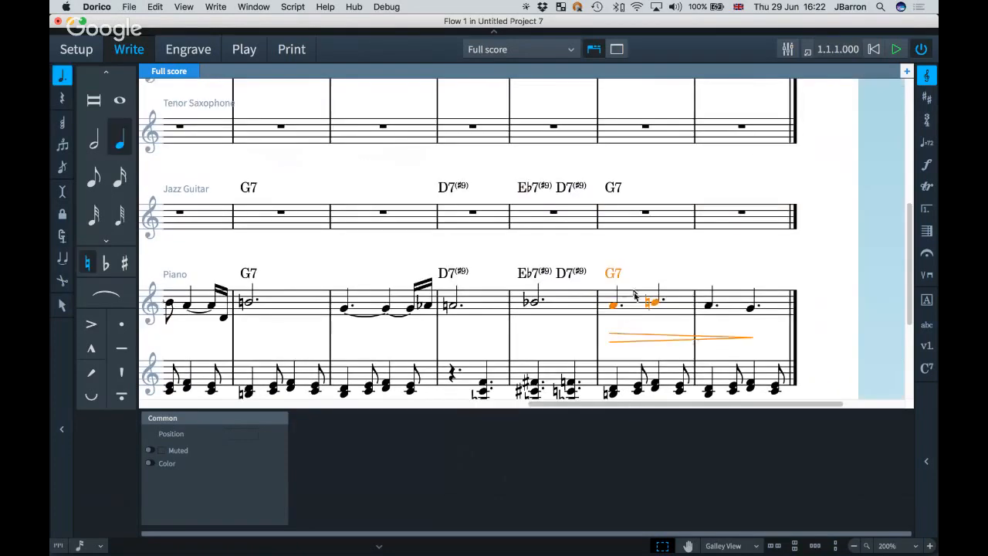
scroll(630, 190, "up", 5)
left_click(618, 158, "alt")
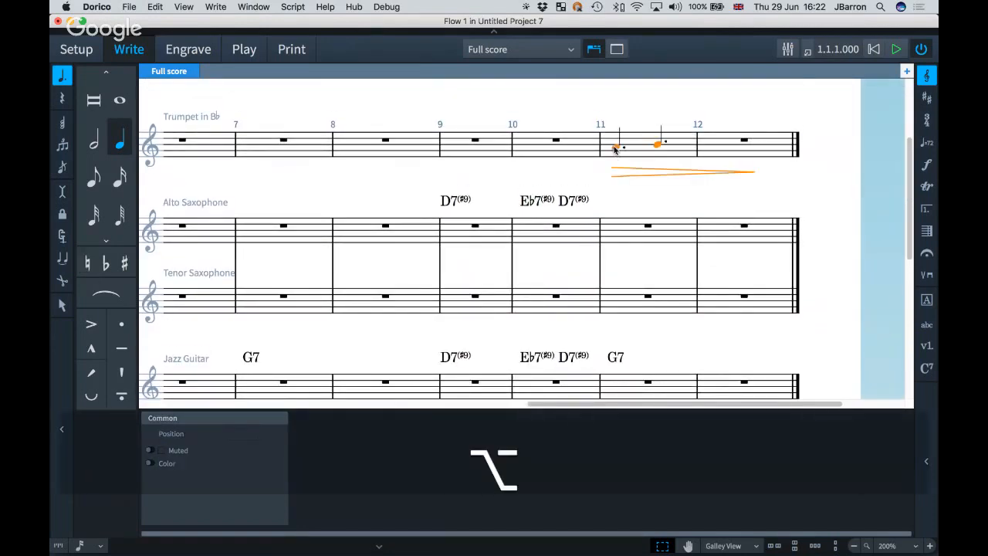
Copy the piano's bar 12 notes into the trumpet's bar 12.
scroll(710, 232, "down", 8)
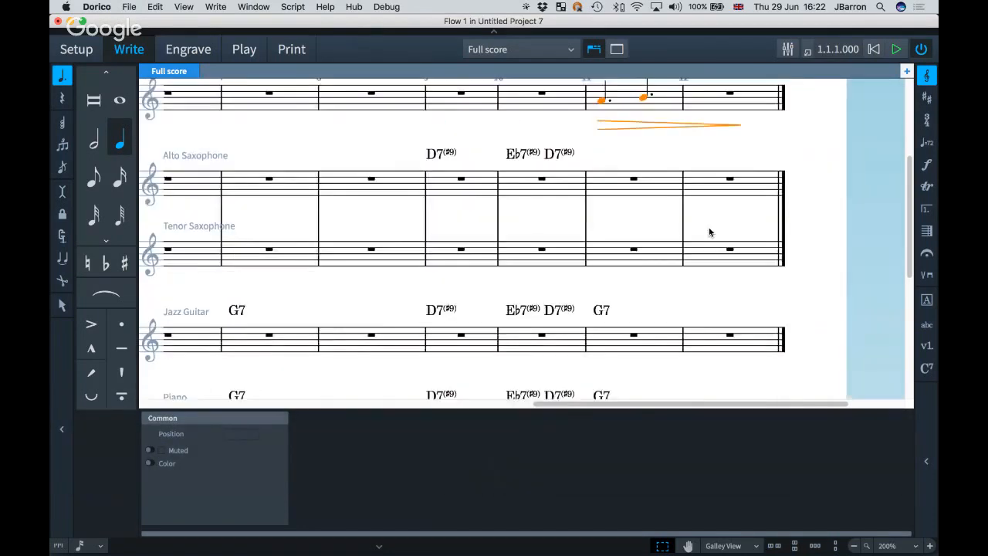
left_click(704, 267)
scroll(703, 267, "up", 8)
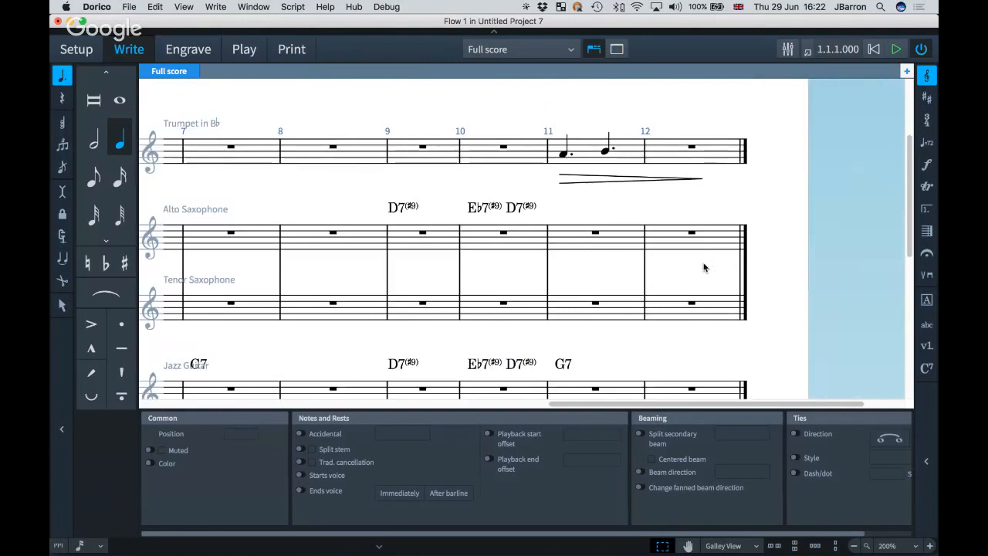
left_click(669, 159, "alt")
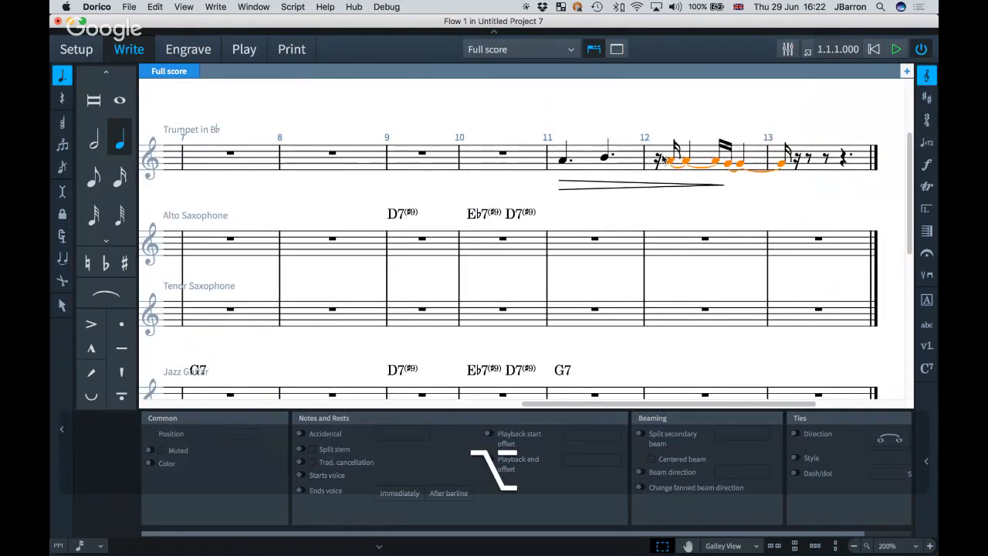
key("super+z")
scroll(667, 158, "up", 8)
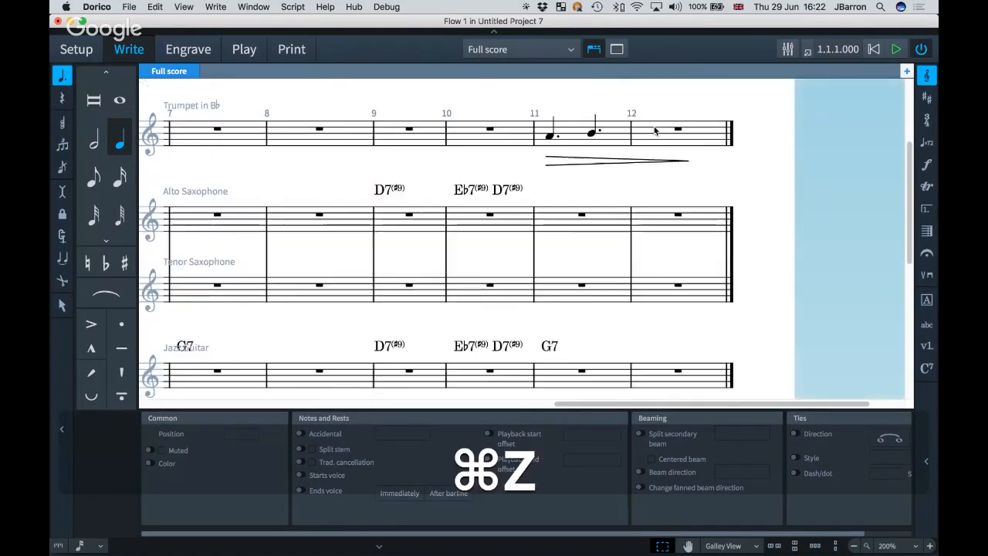
left_click(652, 139, "alt")
left_click(618, 113)
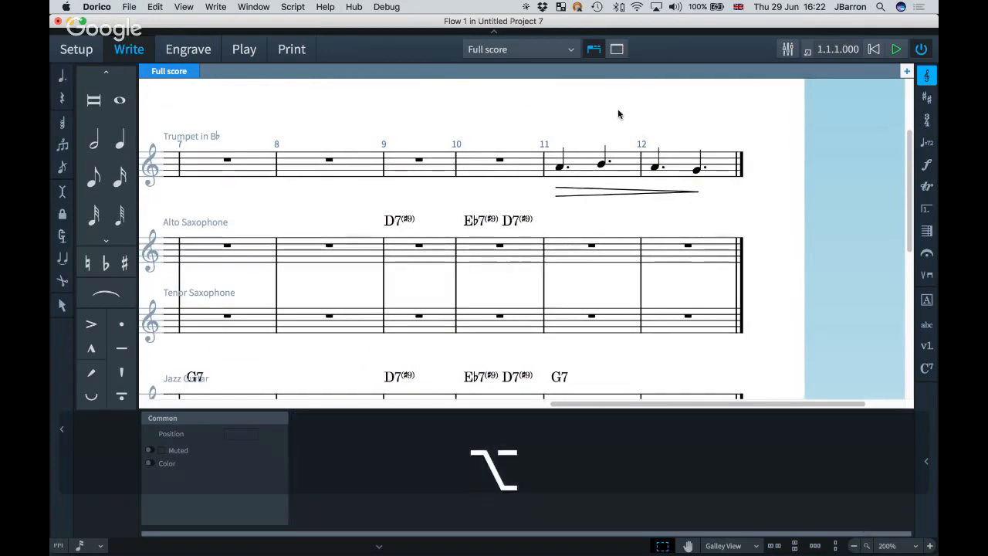
Extend the trumpet hairpin to end on bar 12's last note and hide the Properties panel.
left_click(692, 194)
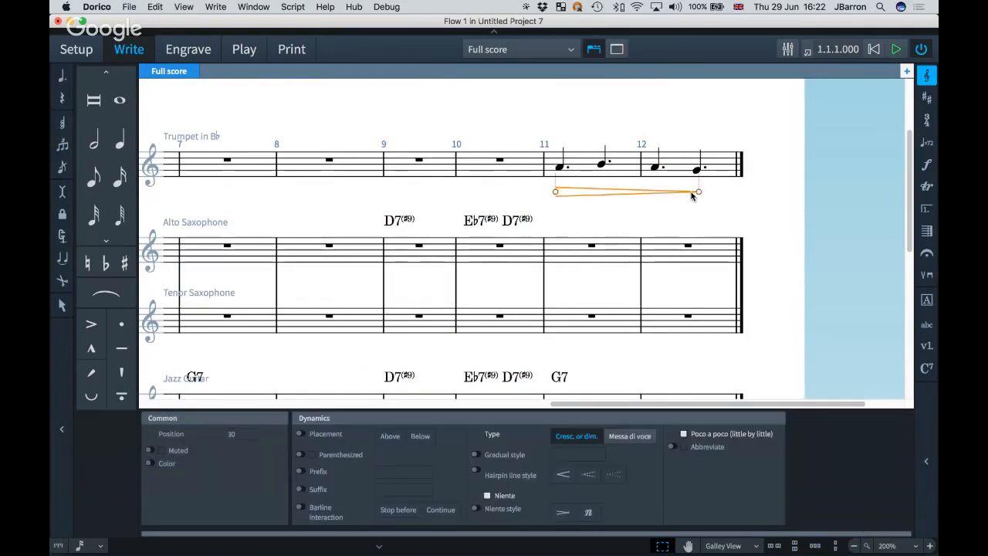
key("alt+shift+Left")
key("alt+shift+Left")
key("alt+shift+Left")
key("alt+shift+Left")
key("alt+shift+Right")
key("alt+shift+Right")
key("alt+shift+Right")
key("alt+shift+Right")
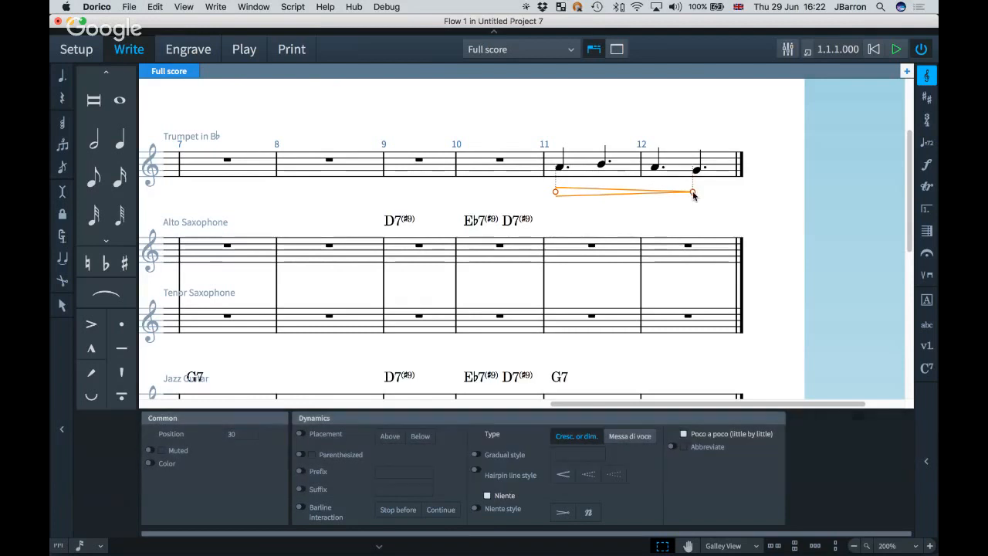
scroll(653, 233, "down", 1)
scroll(654, 233, "down", 2)
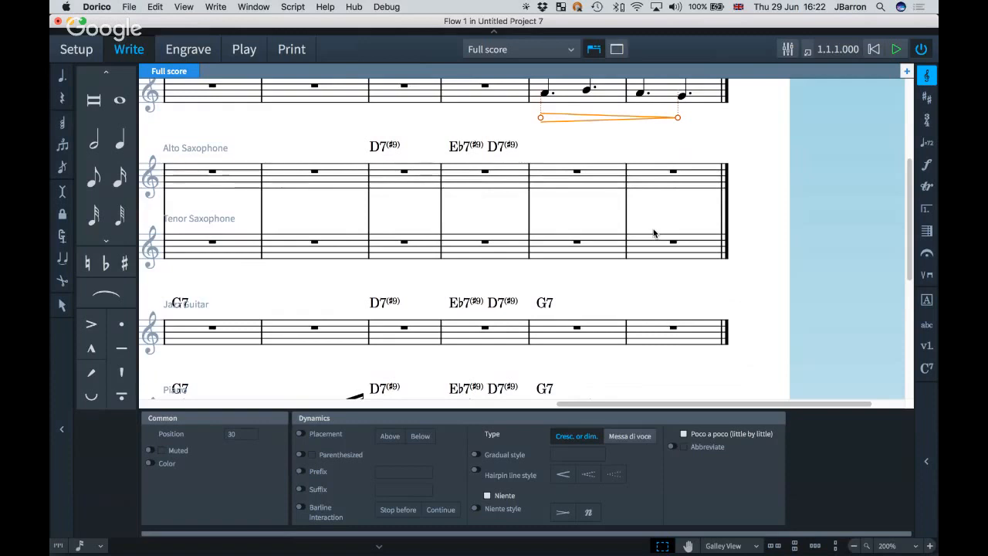
key("super+8")
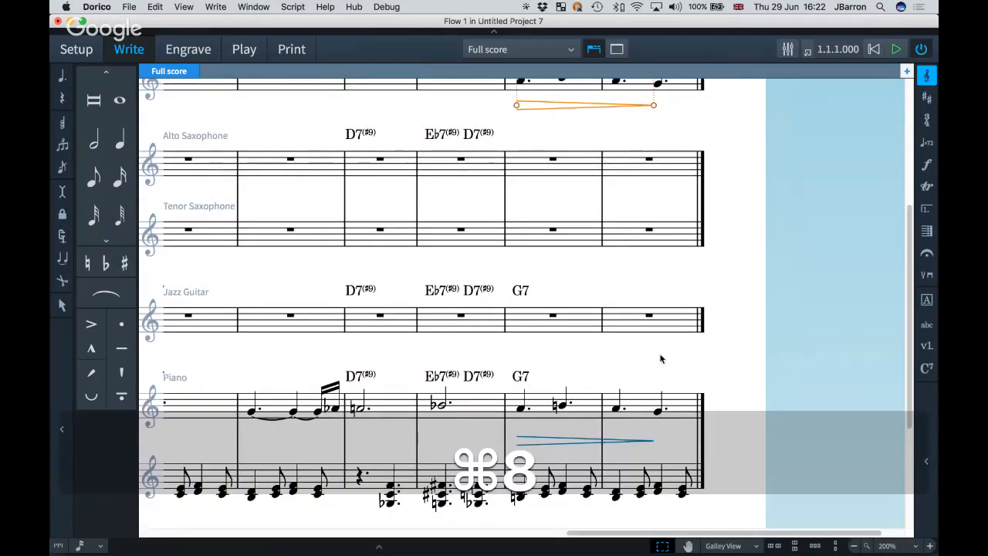
scroll(671, 193, "up", 1)
key("alt+shift+Right")
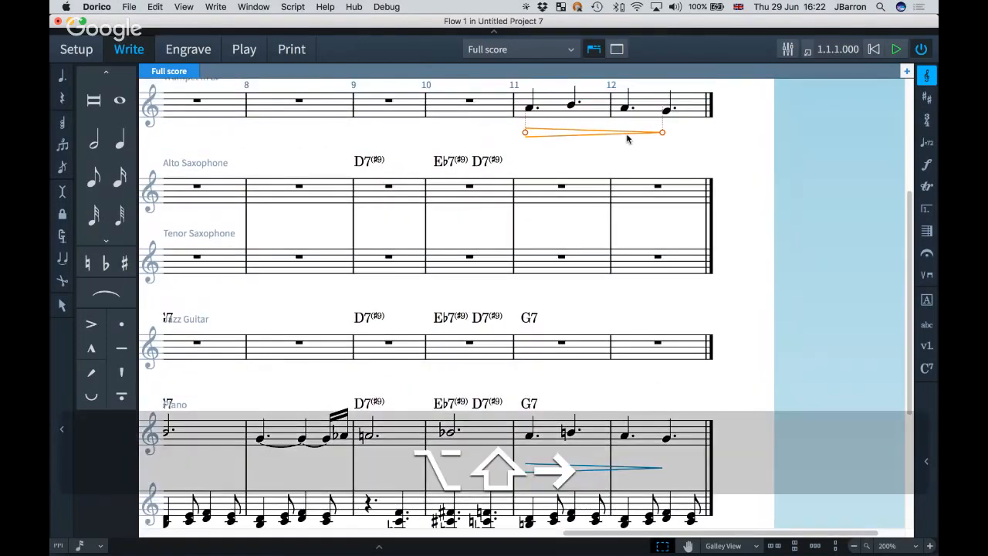
Link the trumpet hairpin to the piano hairpin, then nudge it to confirm both move together.
right_click(627, 139)
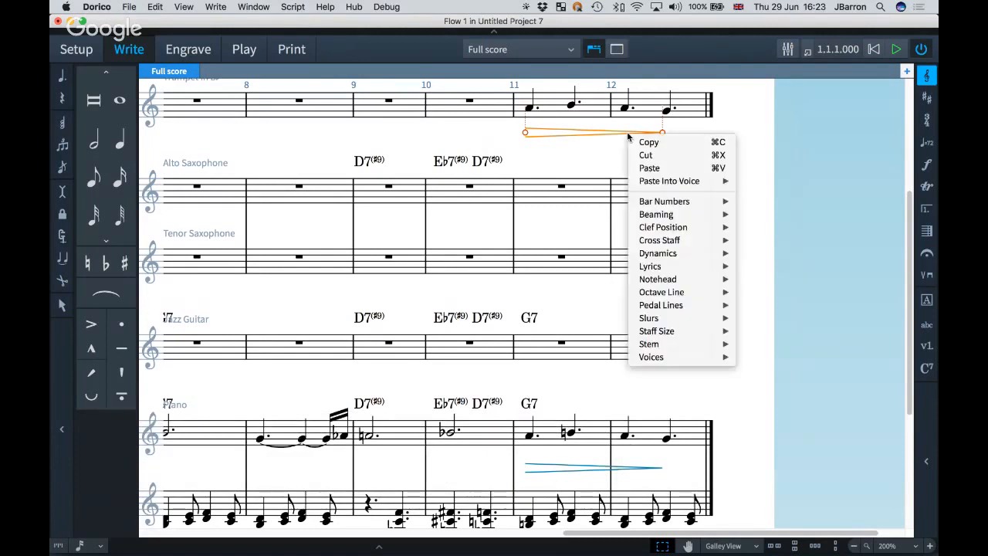
mouse_move(670, 255)
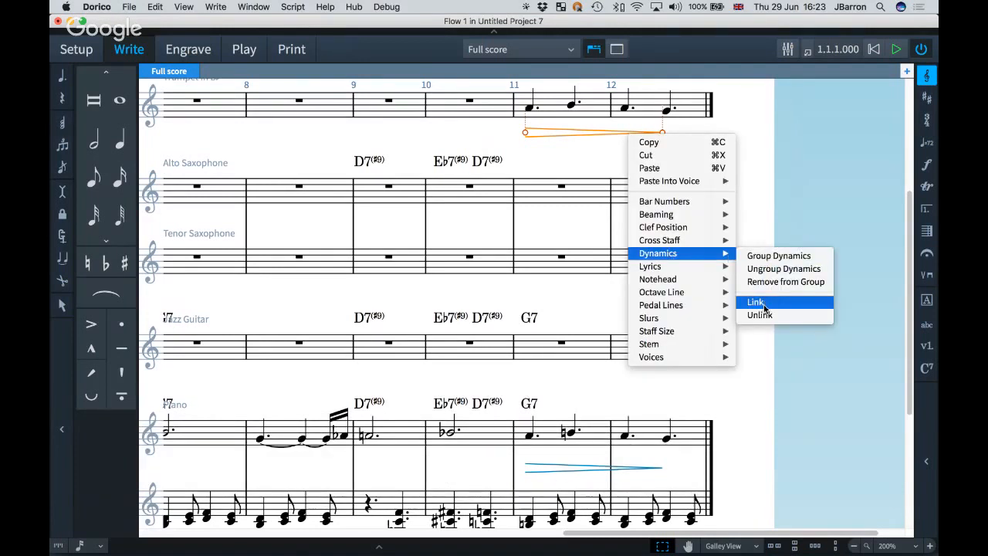
left_click(562, 220)
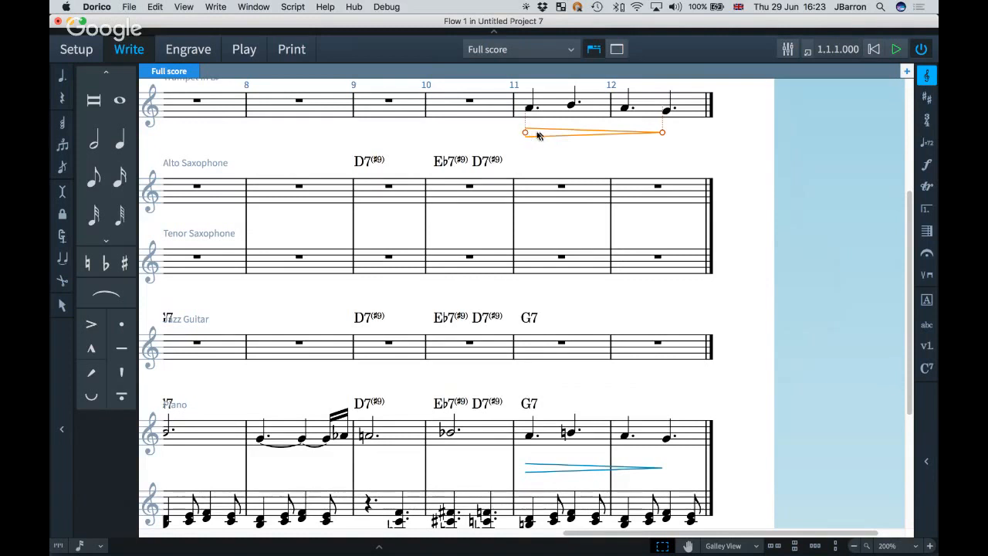
left_click_drag(539, 135, 570, 133)
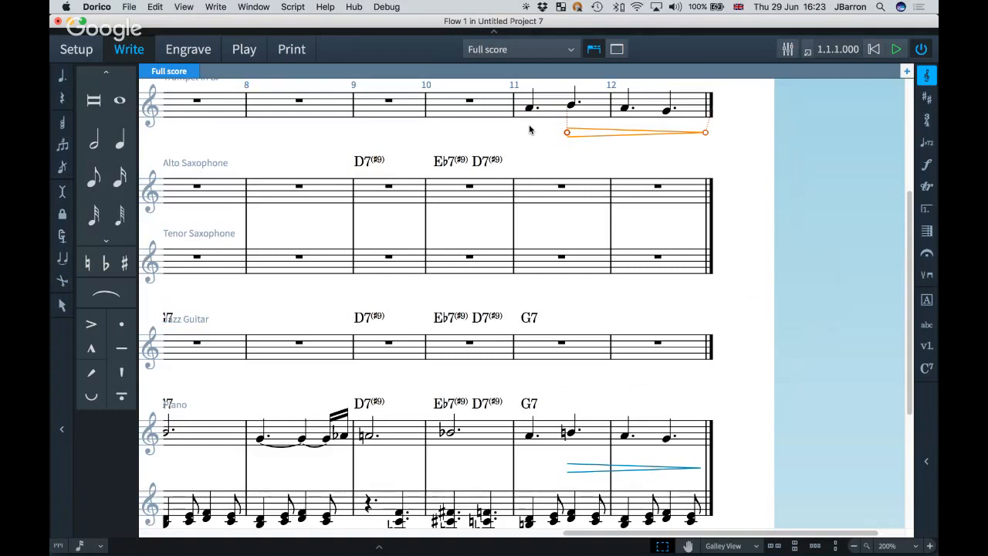
key("super+z")
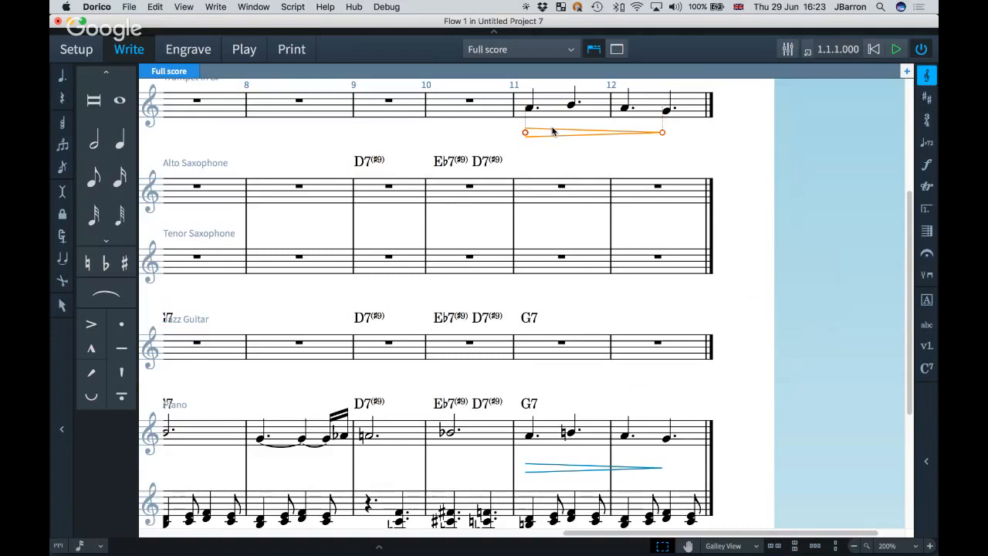
Move the trumpet's first bar-11 note down an octave and back up again.
left_click(530, 107)
key("alt+super+Down")
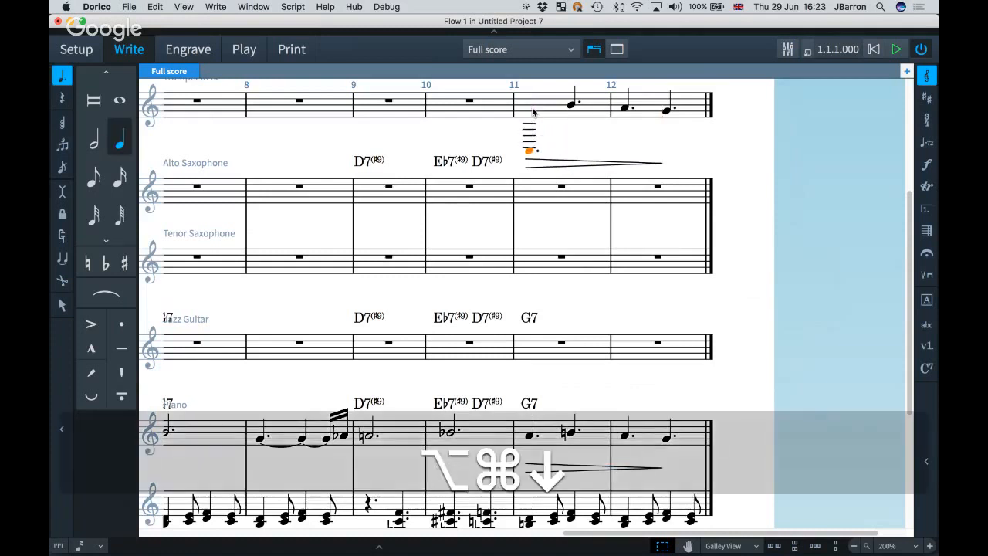
key("alt+super+Up")
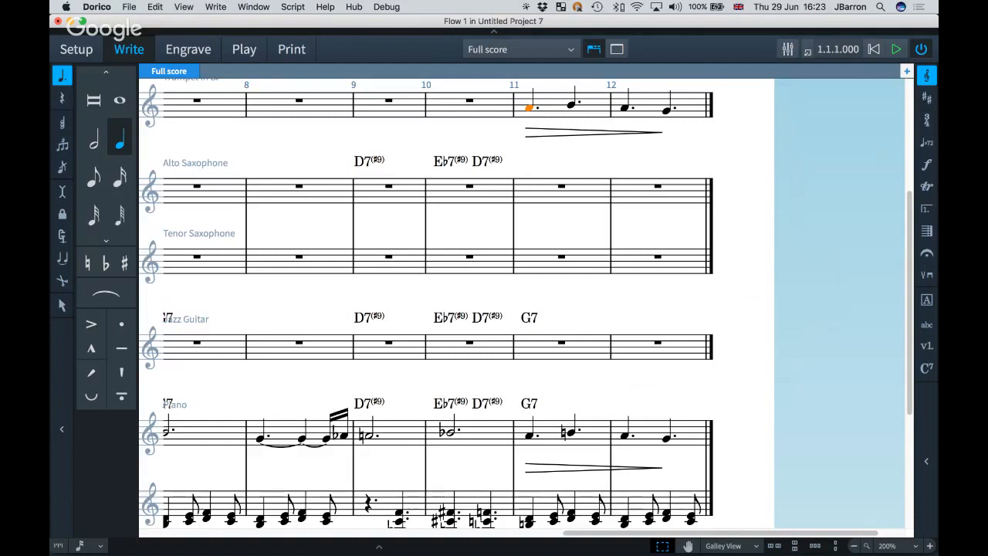
left_click(358, 130)
Select and clear the D7(♯9) chord symbol, then switch to Play mode.
scroll(358, 130, "left", 2)
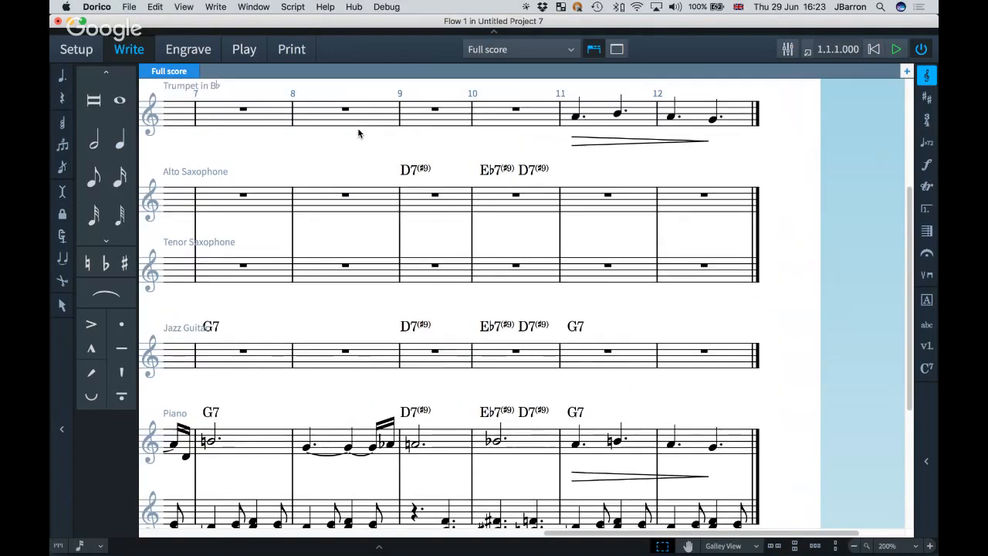
scroll(358, 132, "left", 2)
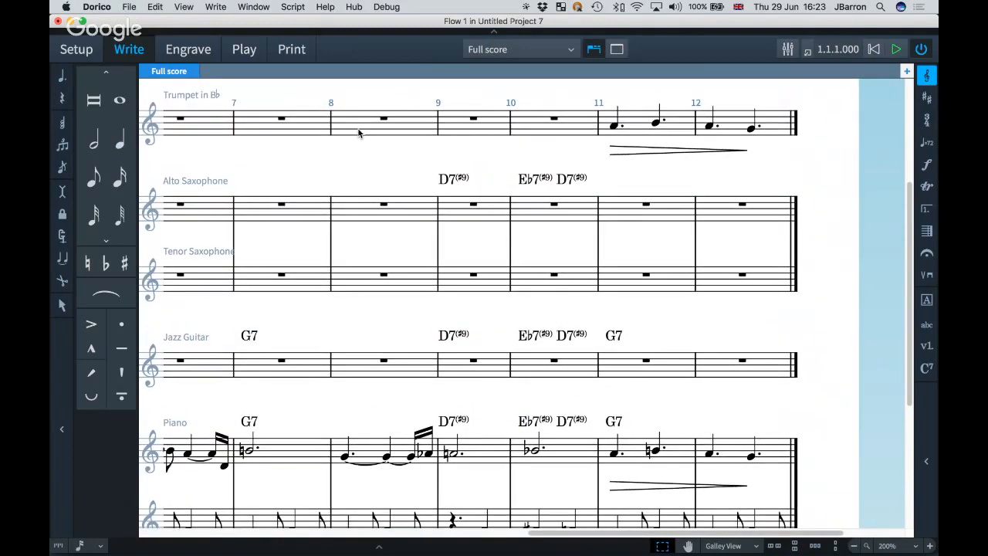
scroll(358, 133, "left", 3)
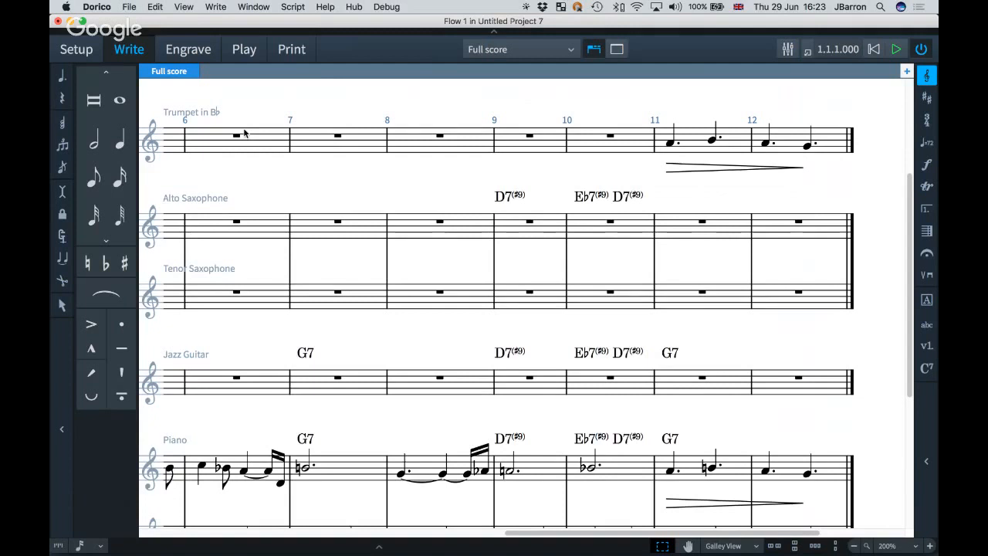
left_click(508, 196)
key("Escape")
scroll(505, 362, "down", 2)
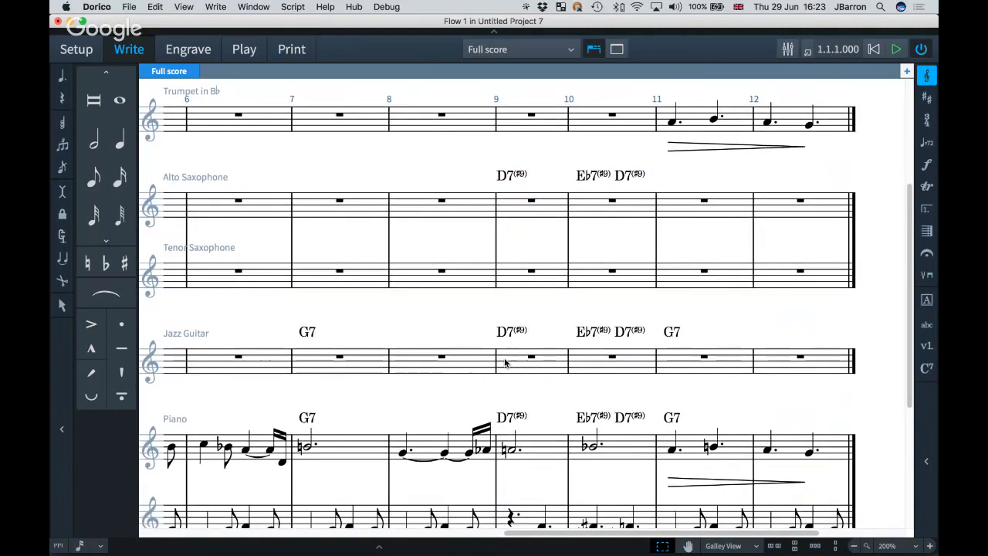
left_click(244, 56)
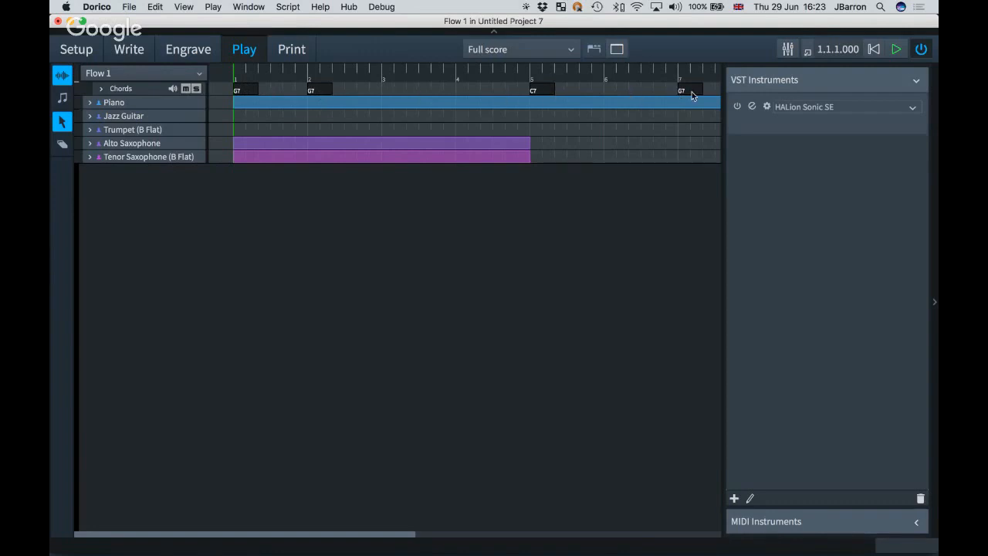
Route the Chords track to 01. HALion Sonic SE on channel 2, matching the Jazz Guitar.
left_click(101, 92)
left_click(120, 102)
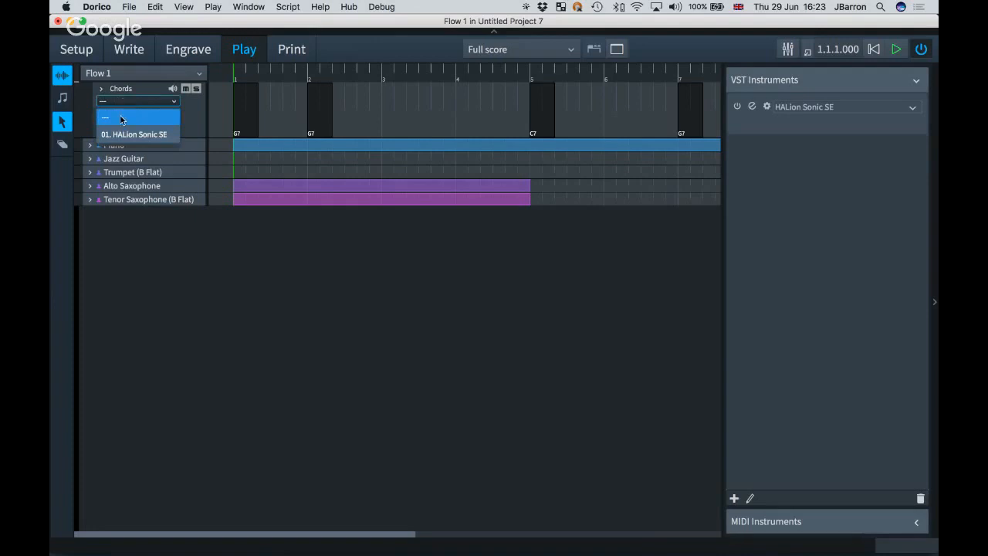
left_click(118, 135)
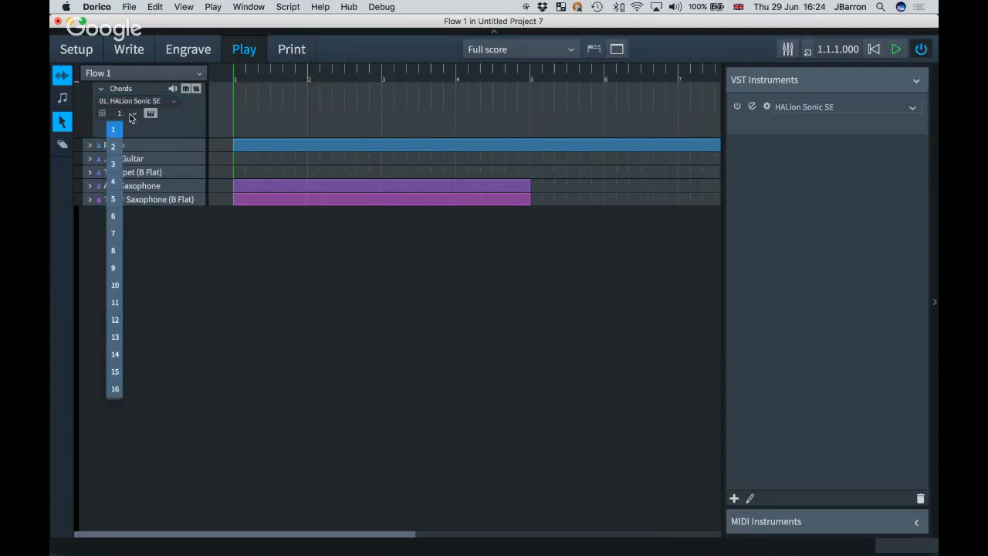
left_click(123, 115)
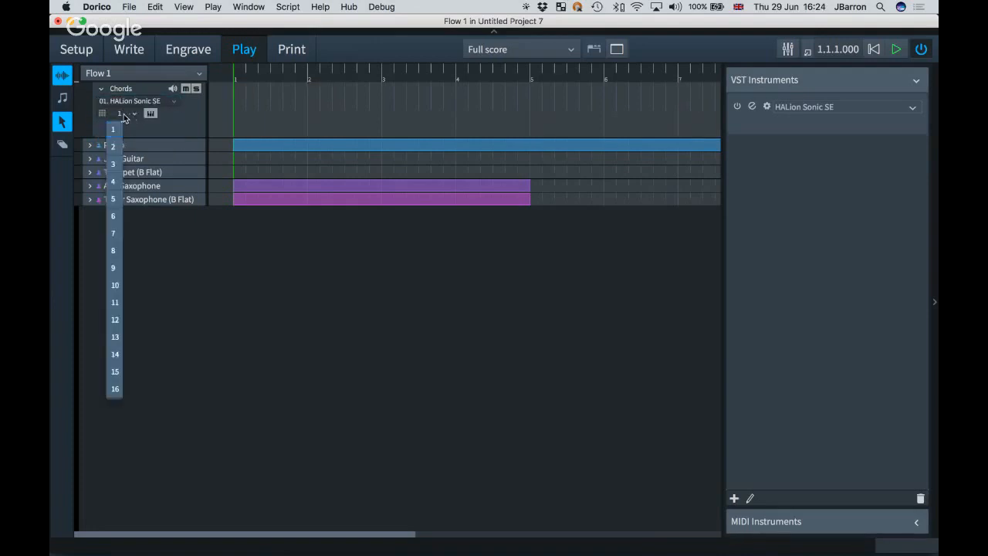
left_click(198, 339)
left_click(90, 159)
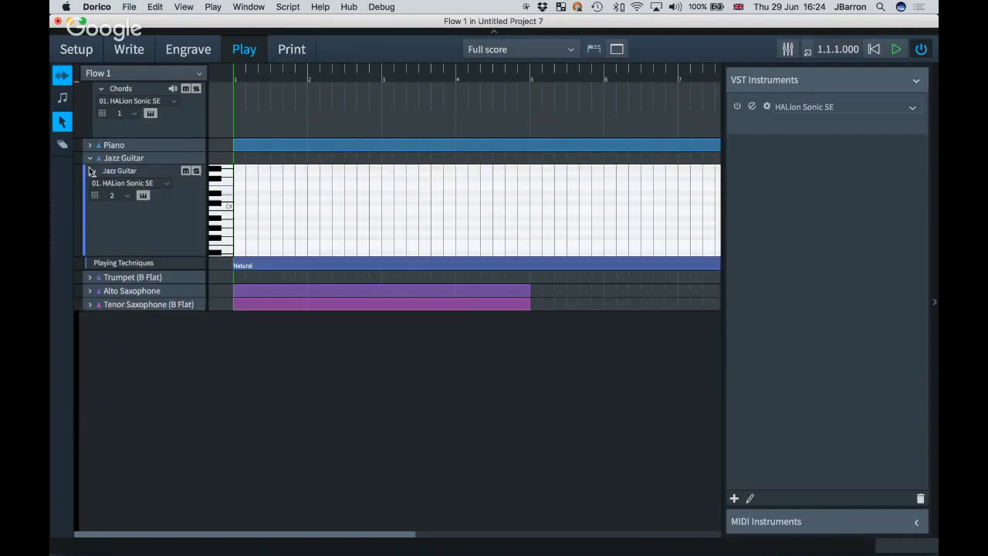
left_click(89, 158)
left_click(127, 115)
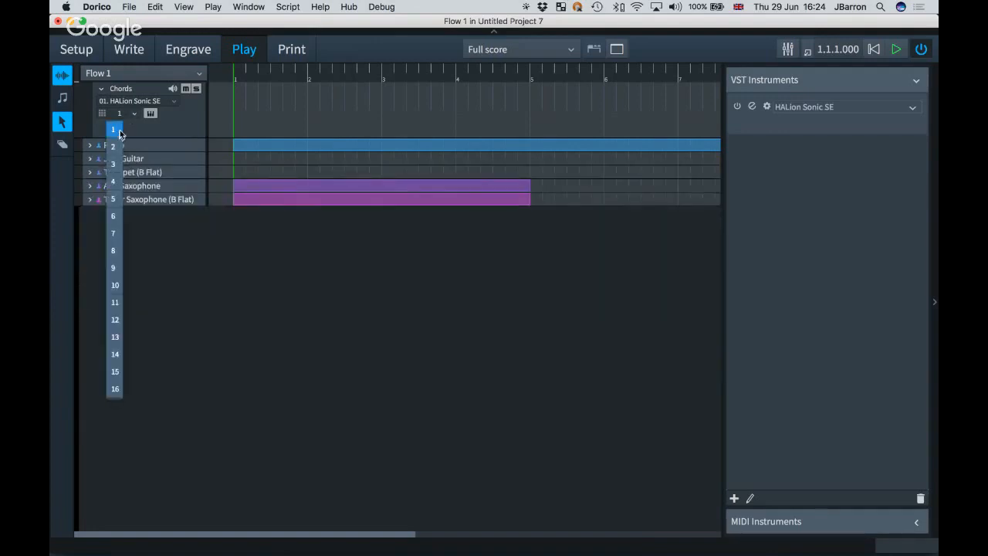
left_click(115, 147)
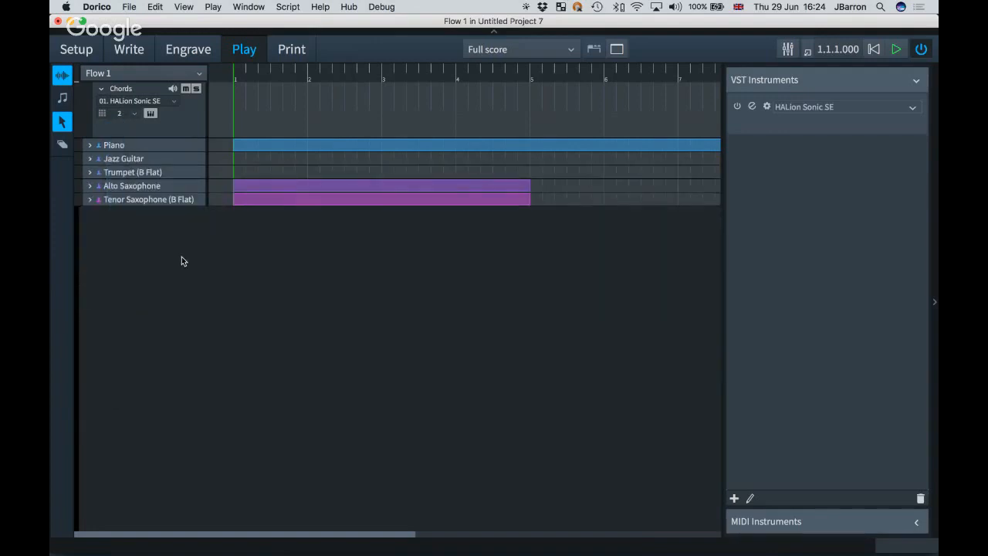
left_click(101, 90)
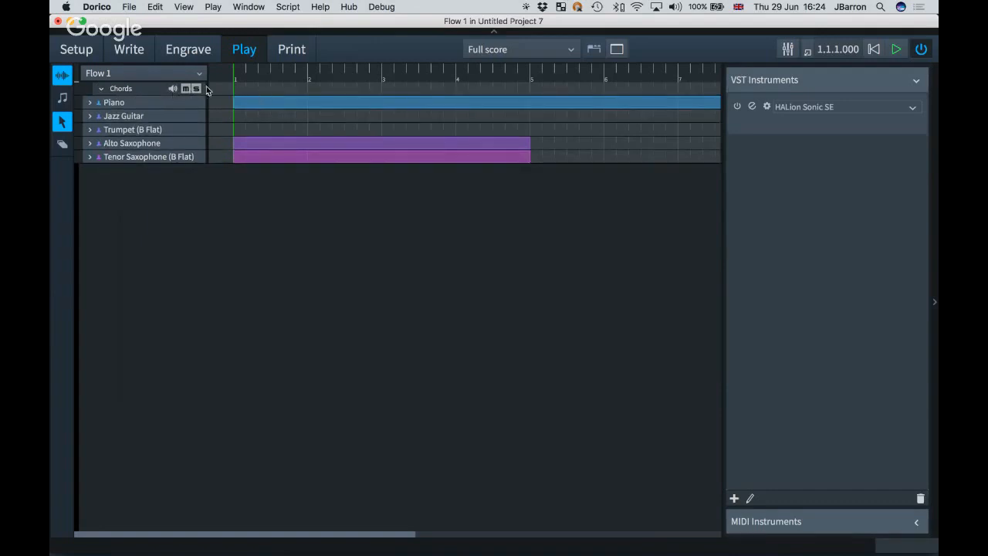
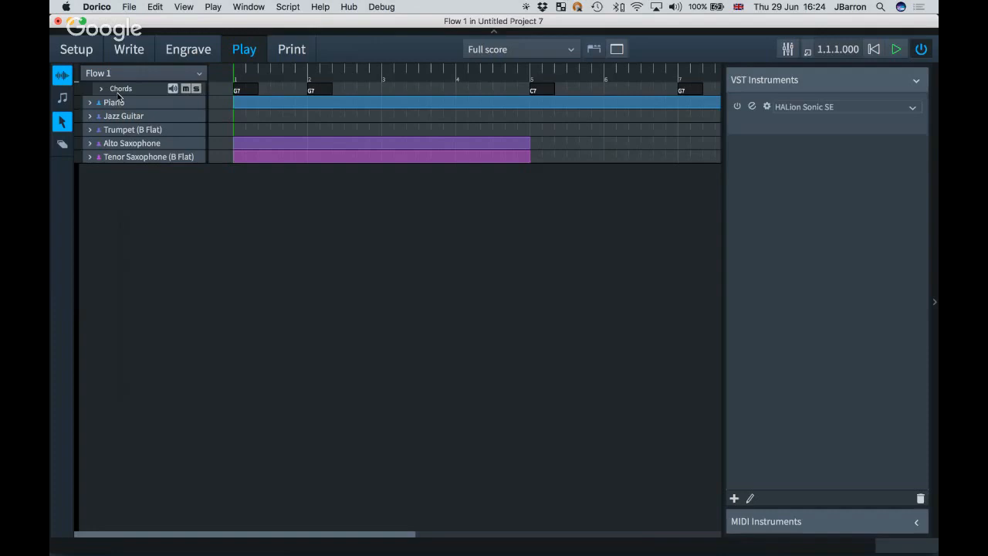
In Write mode, view the Trumpet (B Flat) part layout, then switch to the Alto Saxophone part.
left_click(124, 51)
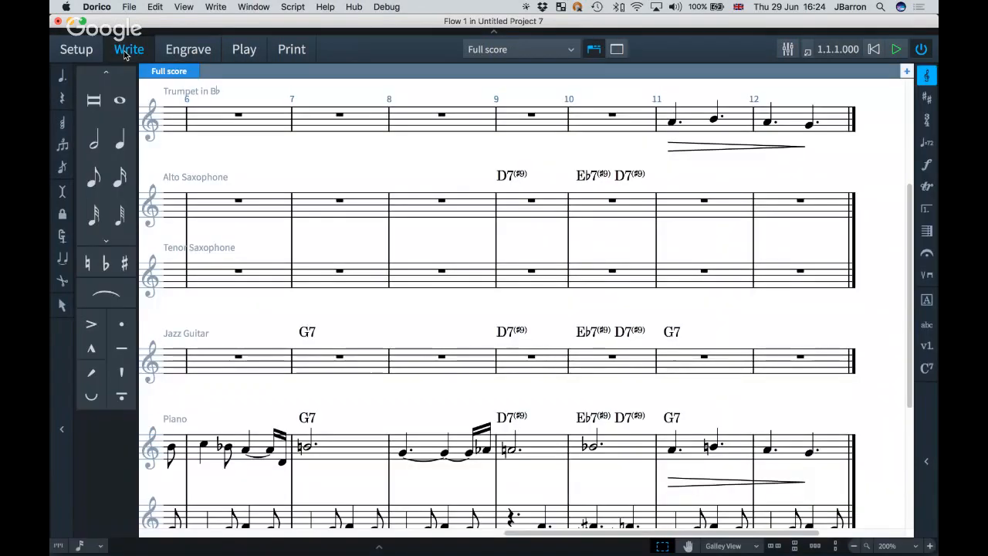
left_click(509, 49)
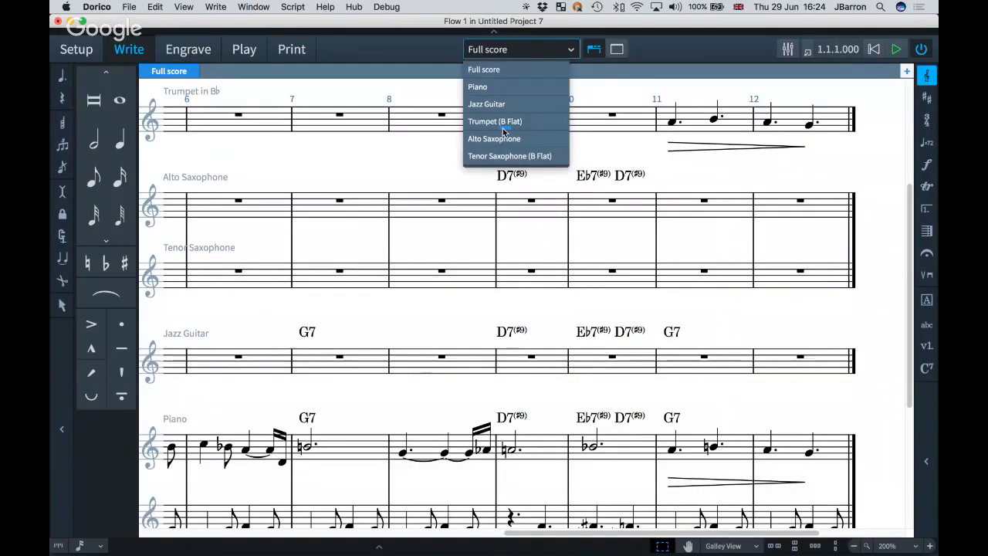
left_click(502, 125)
left_click(509, 49)
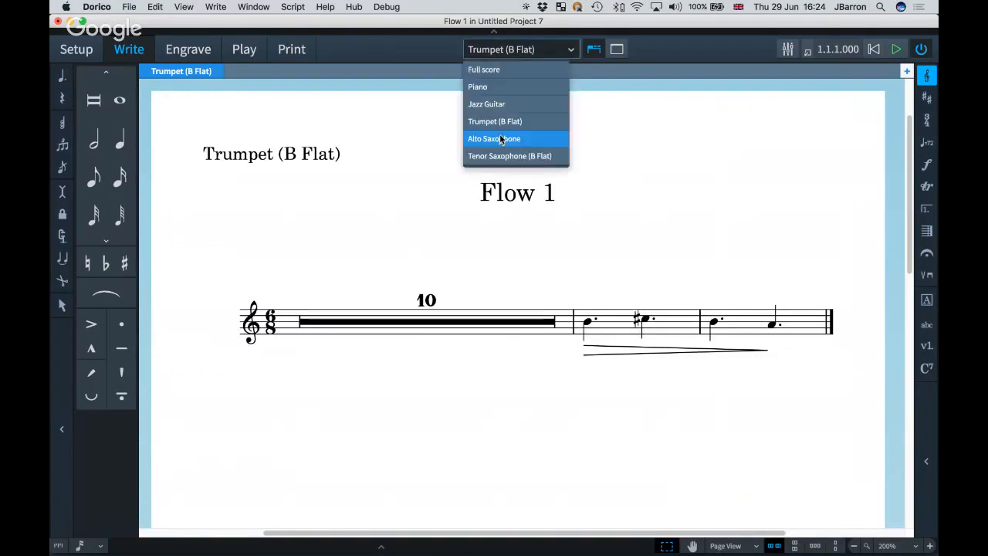
left_click(503, 137)
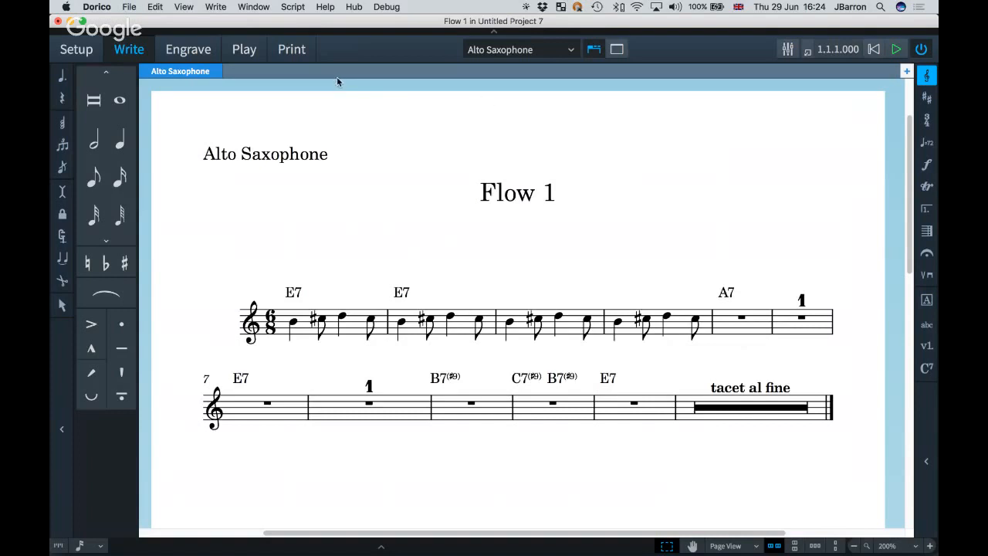
In Play mode, load Dynamic Chorus Rhodes into HALion Sonic SE slot 16 and close the plugin.
left_click(243, 49)
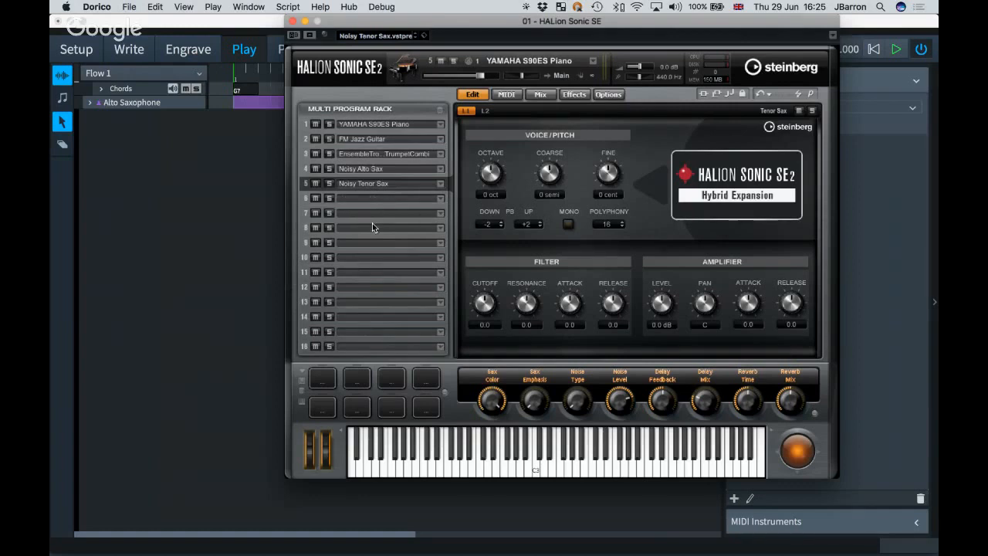
left_click(439, 348)
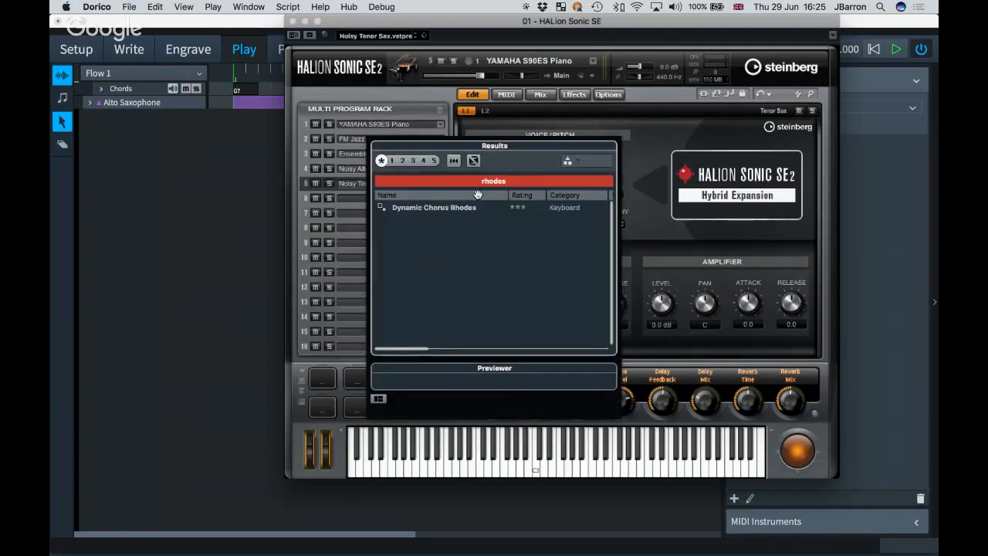
double_click(443, 207)
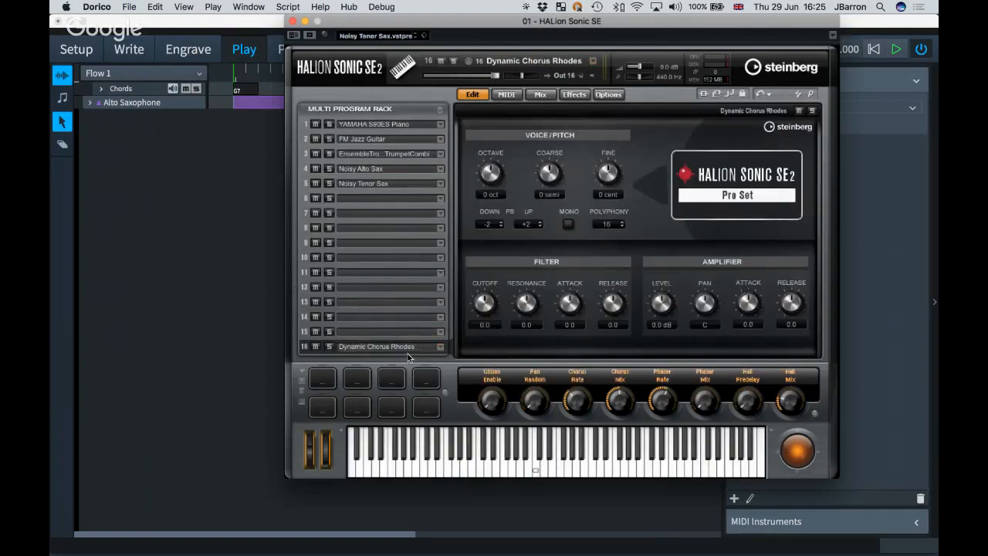
left_click(291, 20)
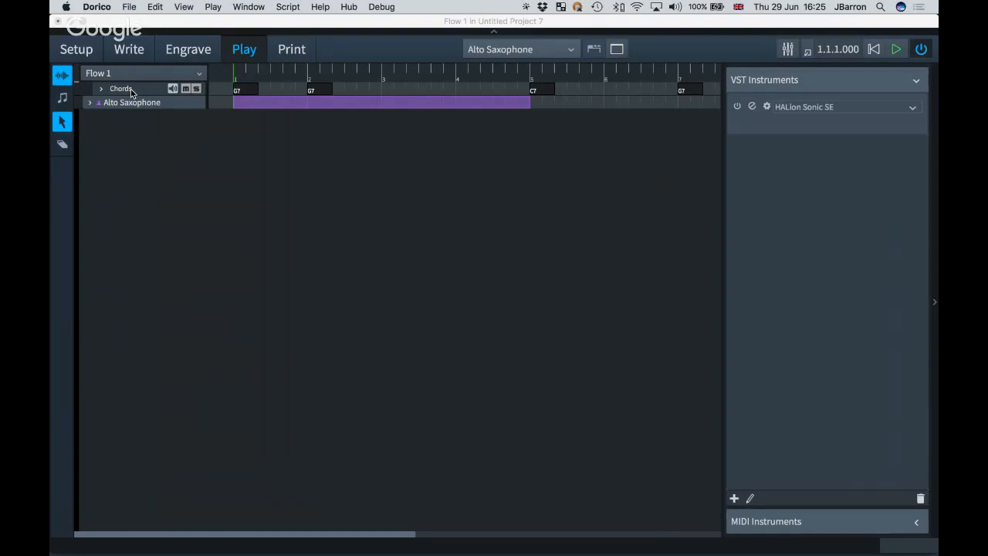
Toggle Write and Play, expand and collapse the MIDI Instruments panel, then settle in Write mode.
left_click(210, 213)
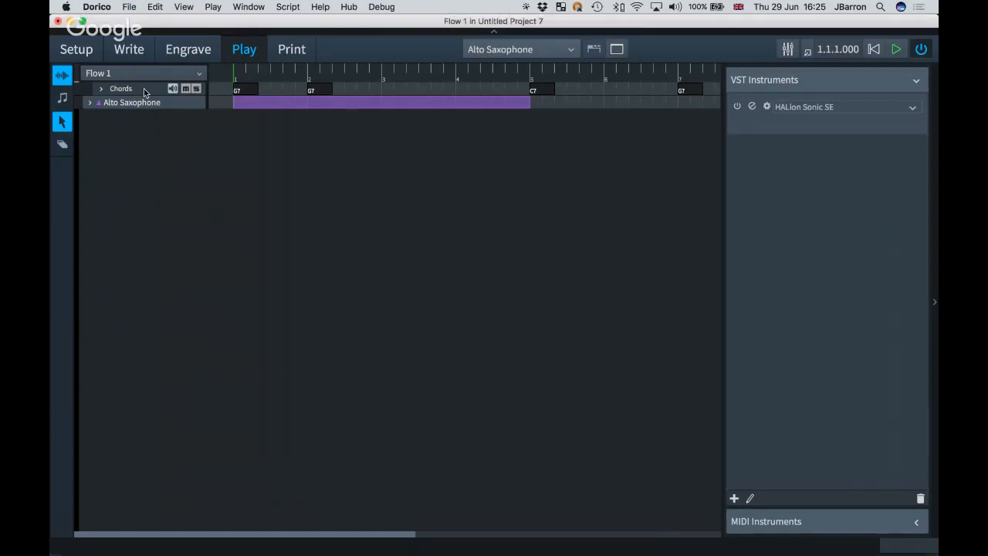
left_click(131, 47)
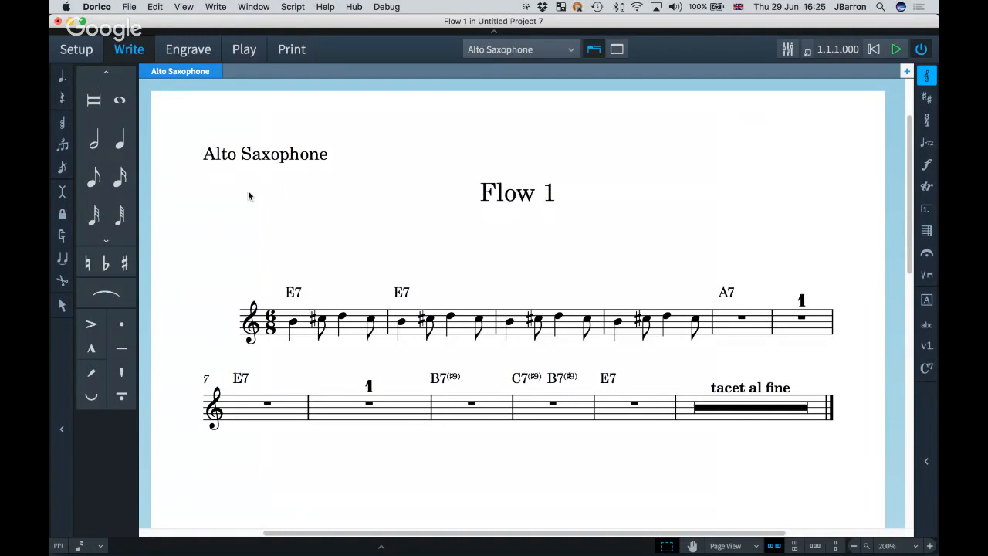
left_click(245, 51)
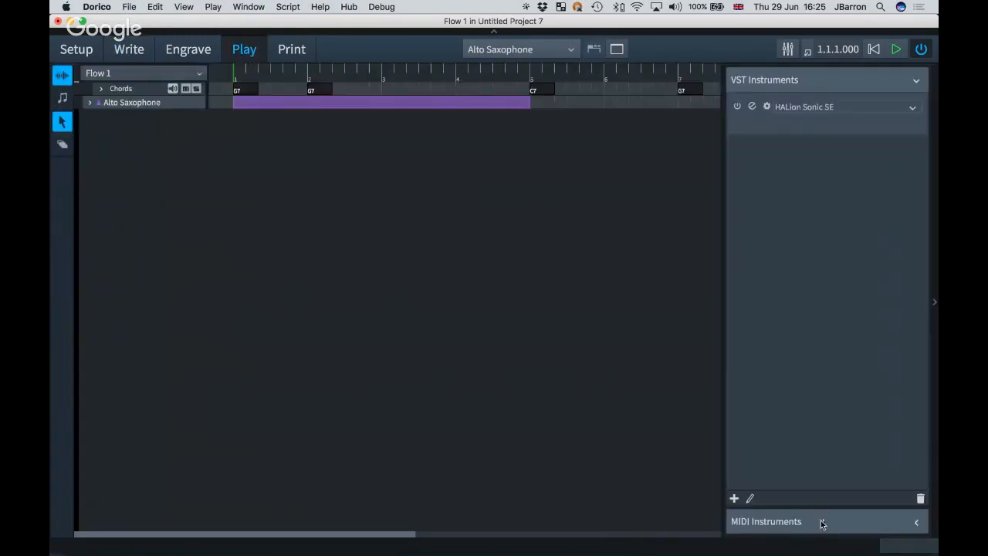
left_click(845, 522)
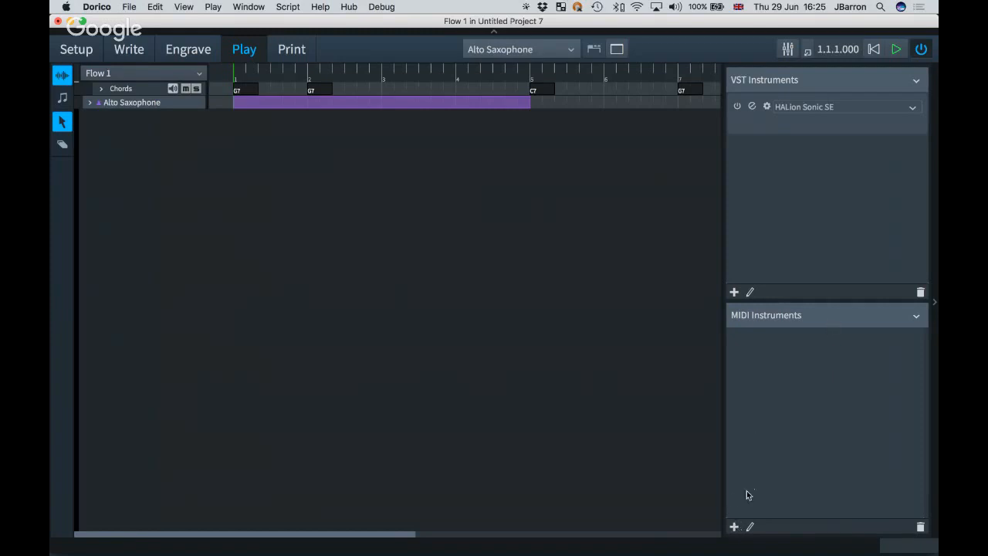
left_click(915, 317)
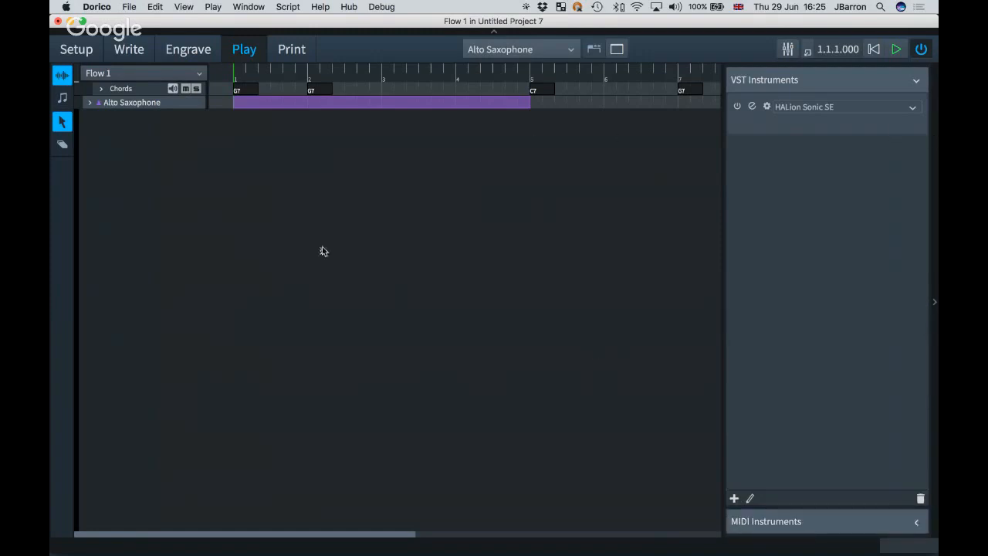
left_click(129, 51)
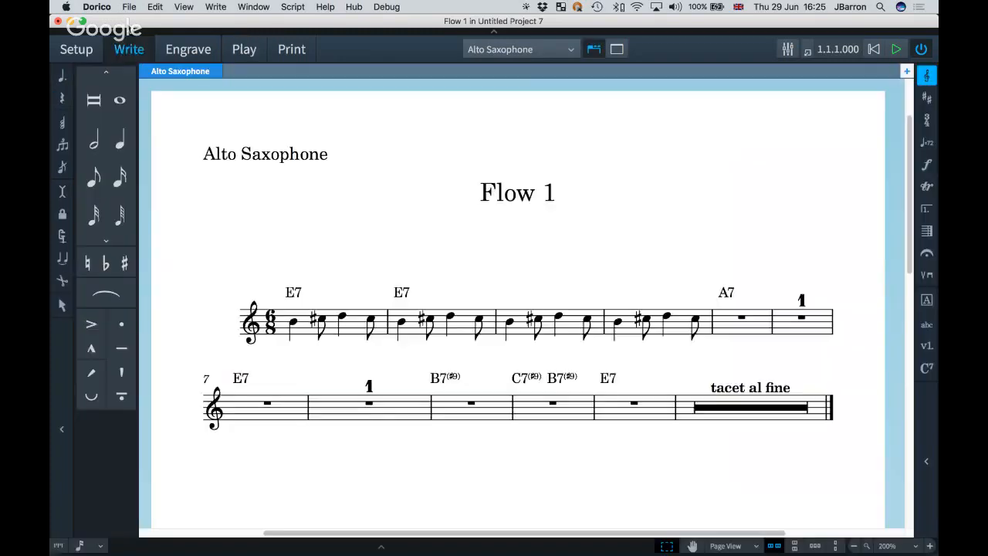
left_click(128, 7)
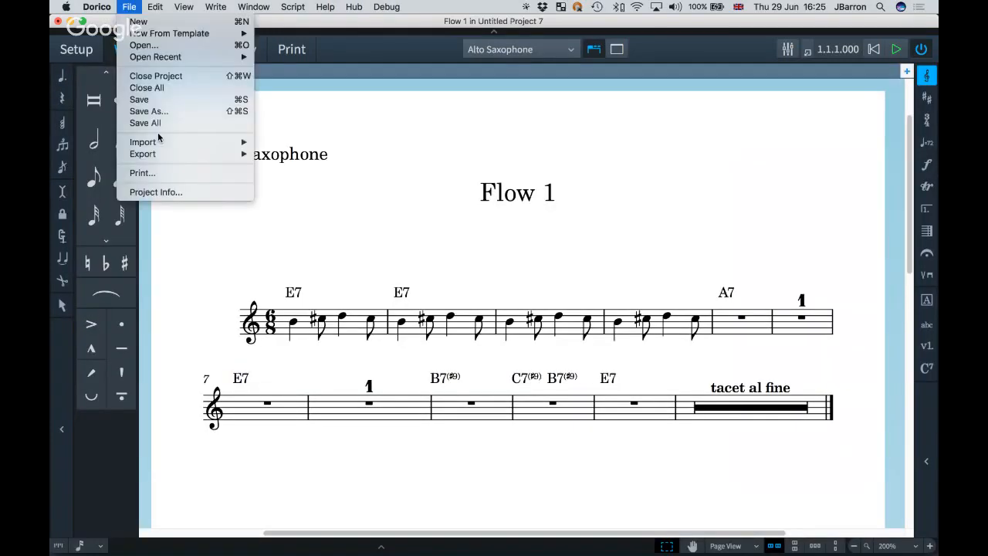
mouse_move(163, 156)
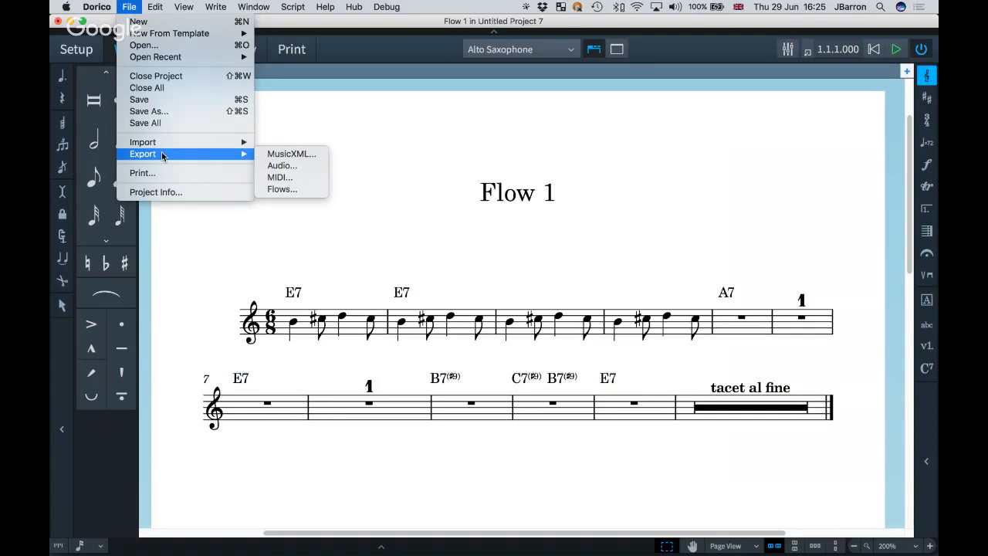
left_click(303, 155)
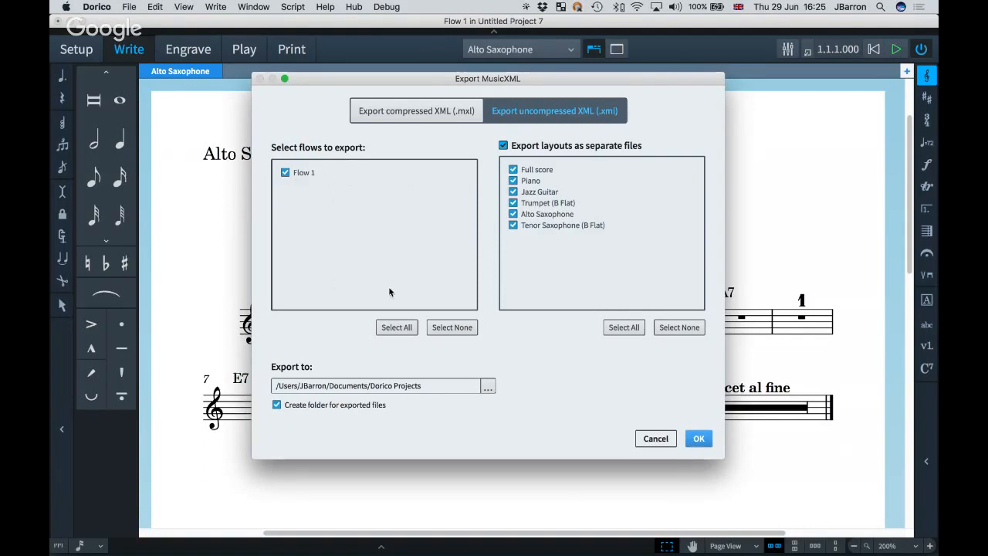
left_click(654, 439)
left_click(156, 7)
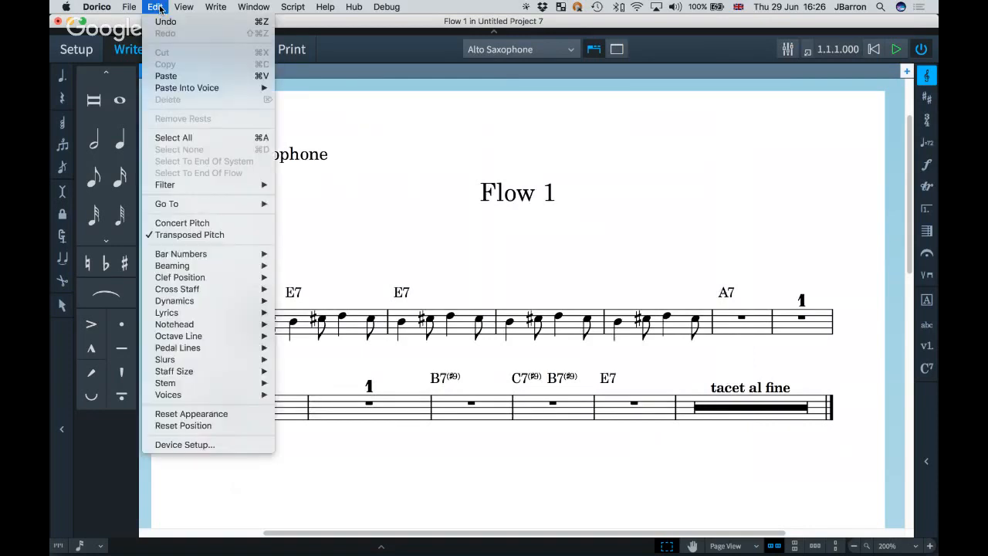
mouse_move(129, 7)
mouse_move(162, 156)
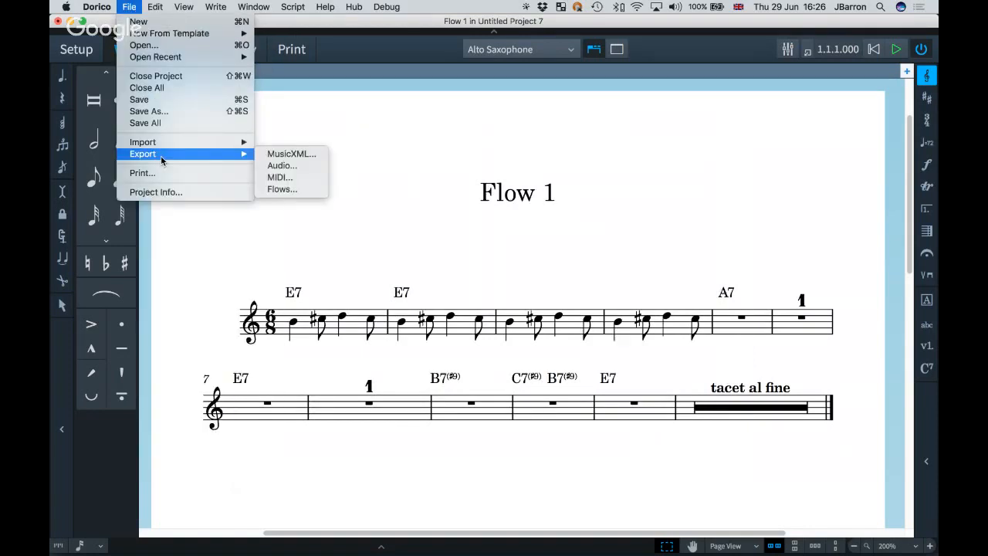
left_click(291, 166)
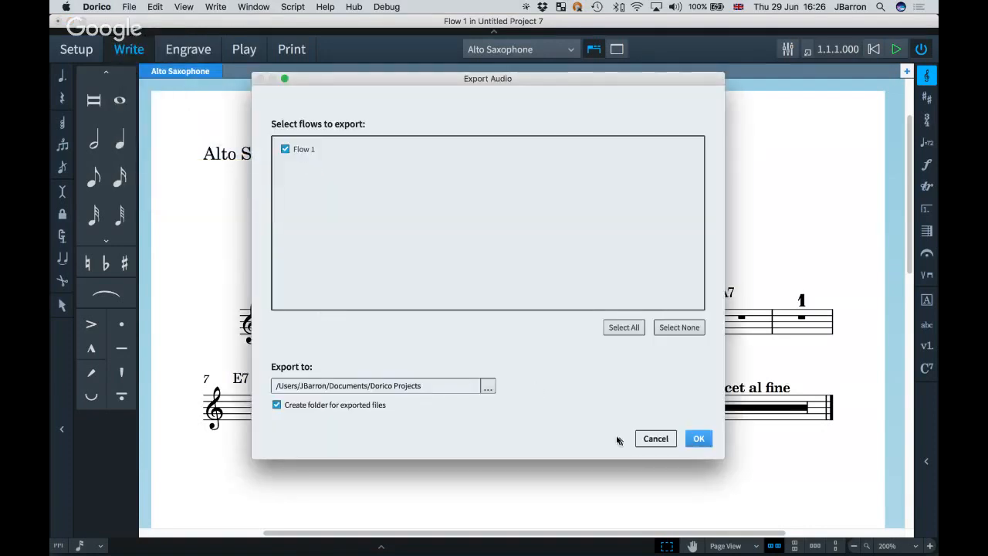
left_click(655, 439)
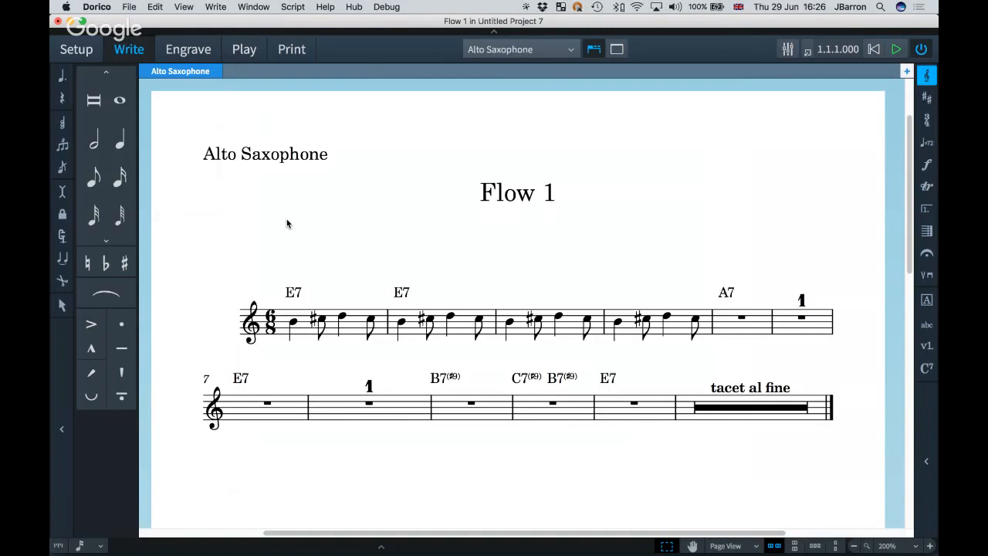
left_click(129, 7)
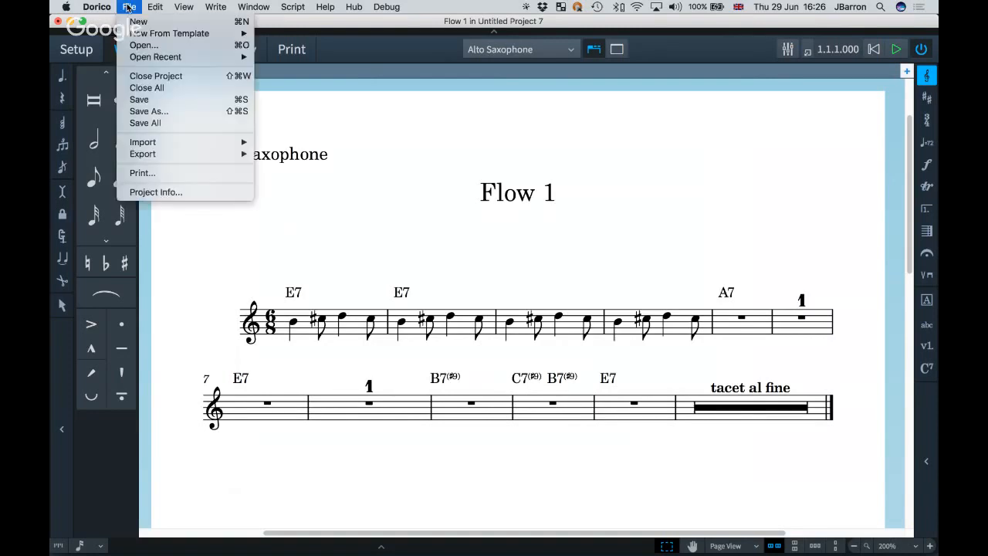
Import the flow from animaniacs.dorico, merging its players with existing players where possible.
mouse_move(155, 155)
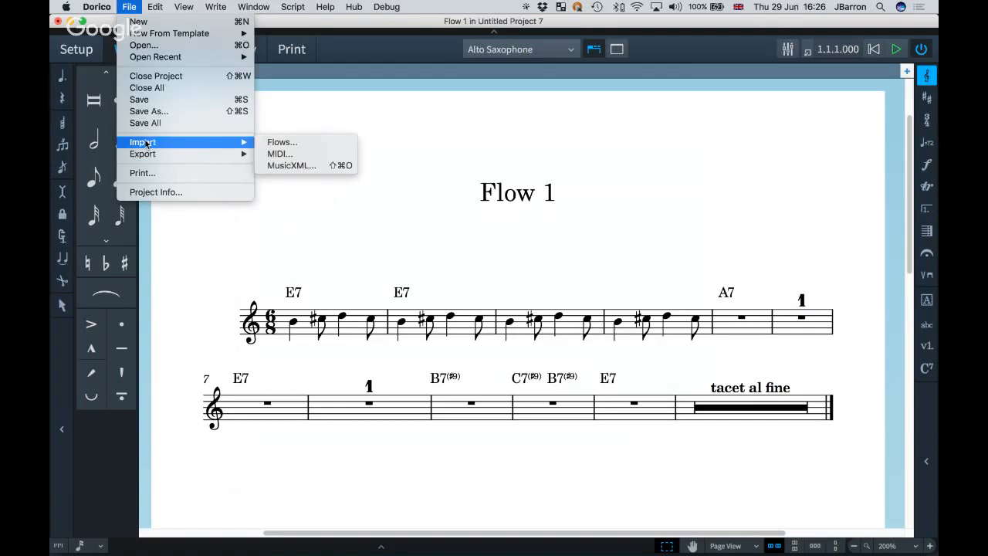
left_click(300, 144)
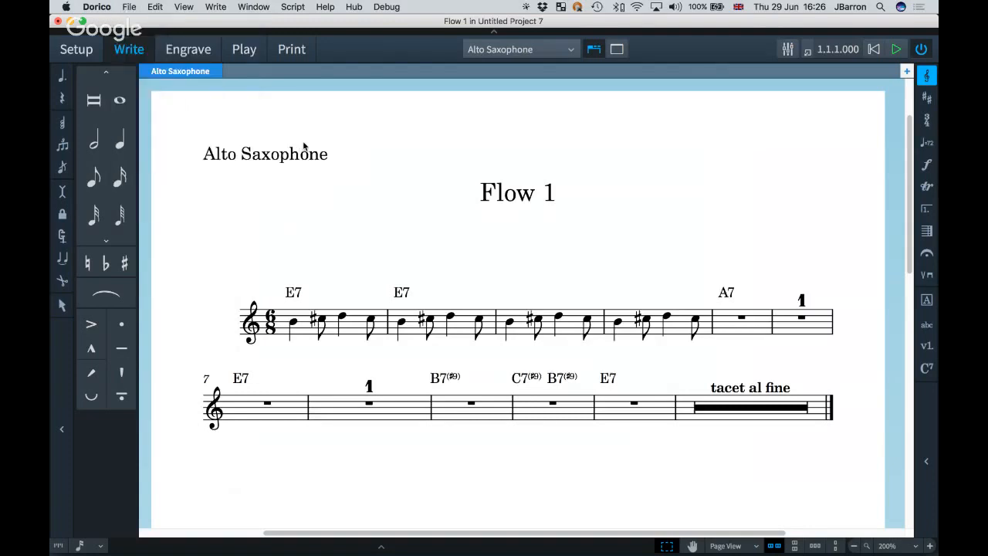
left_click(548, 107)
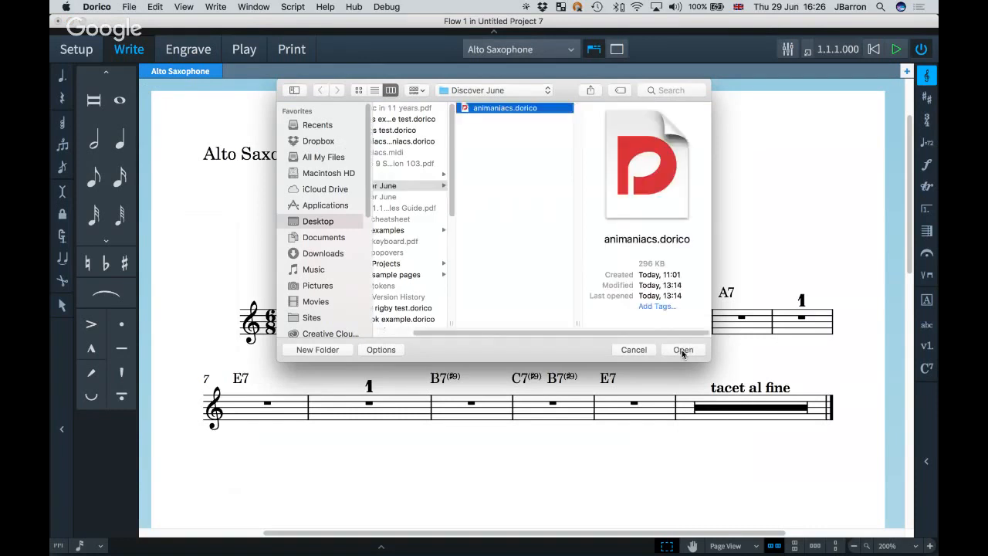
left_click(683, 351)
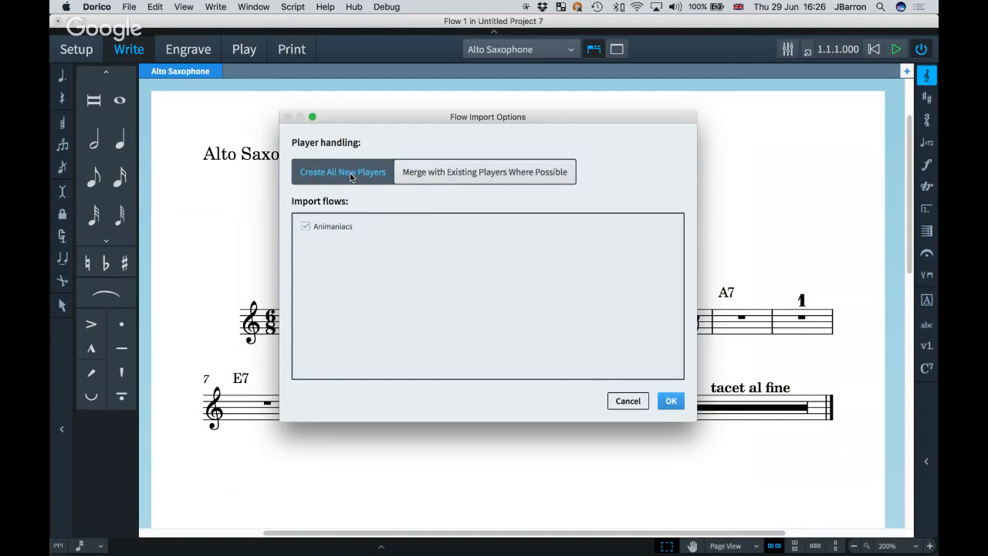
left_click(437, 180)
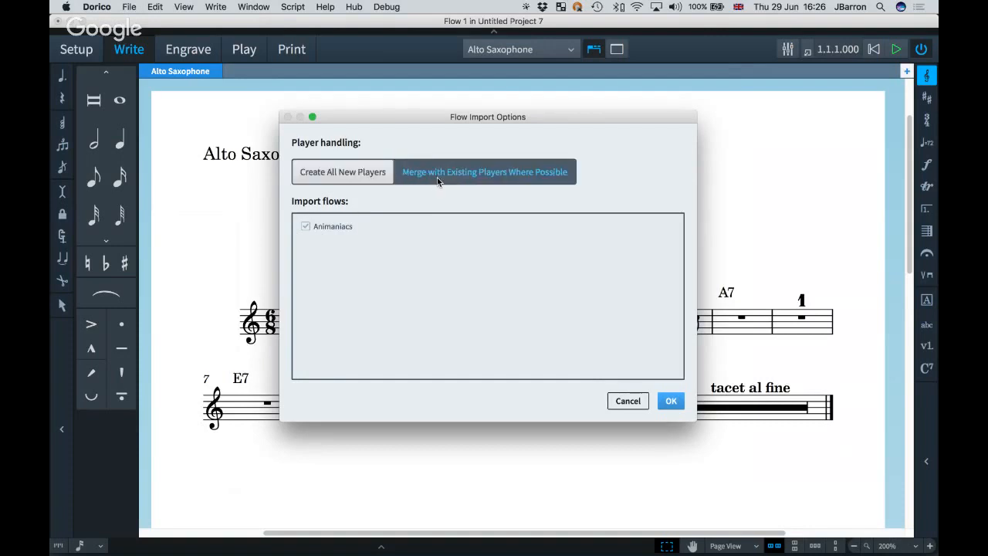
left_click(671, 401)
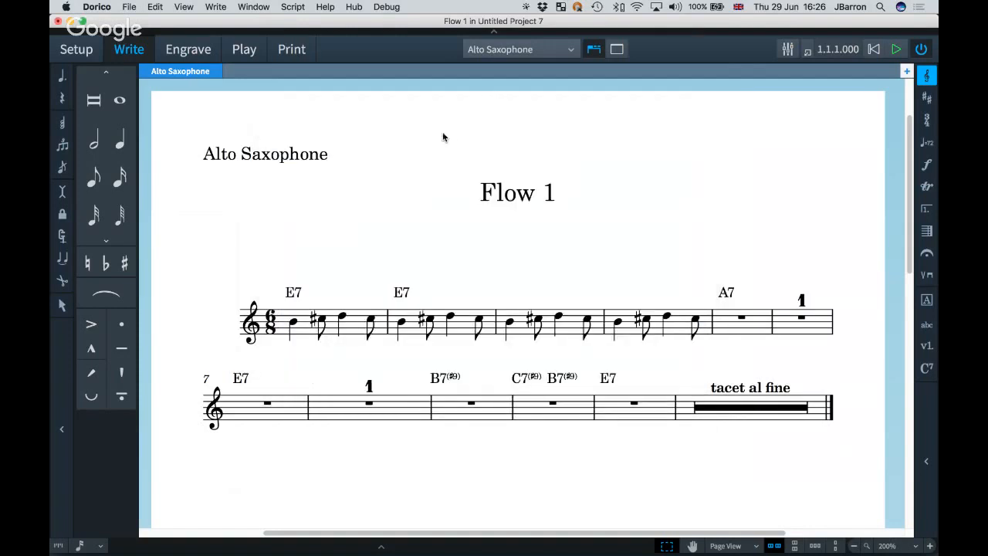
Switch from the saxophone part to the full score, zoomed out to whole pages.
left_click(506, 51)
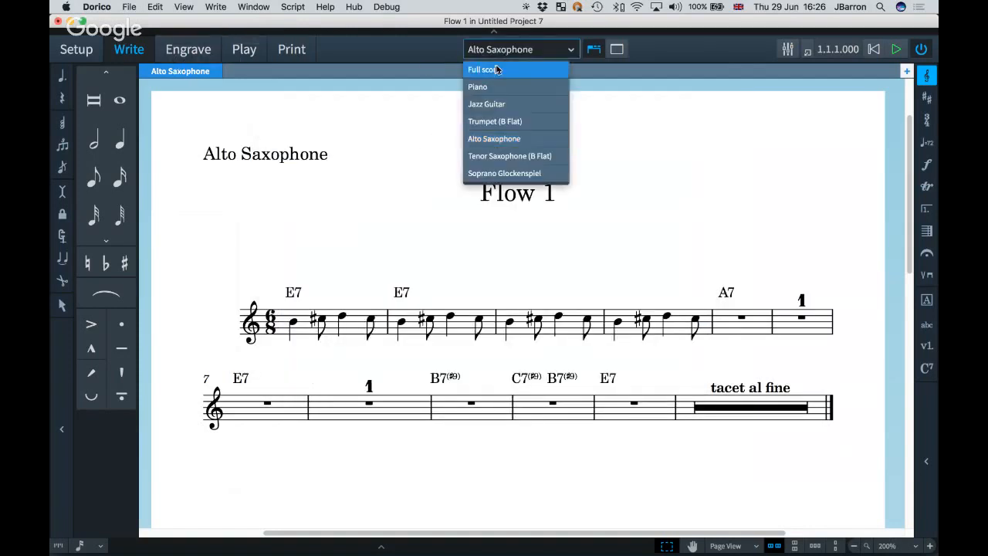
left_click(496, 69)
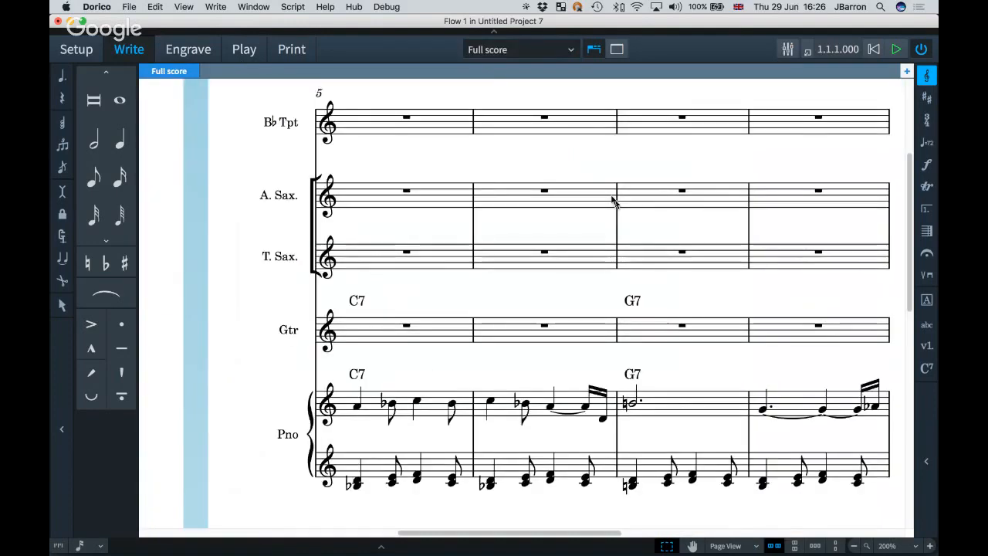
key("x")
key("x")
key("x")
key("x")
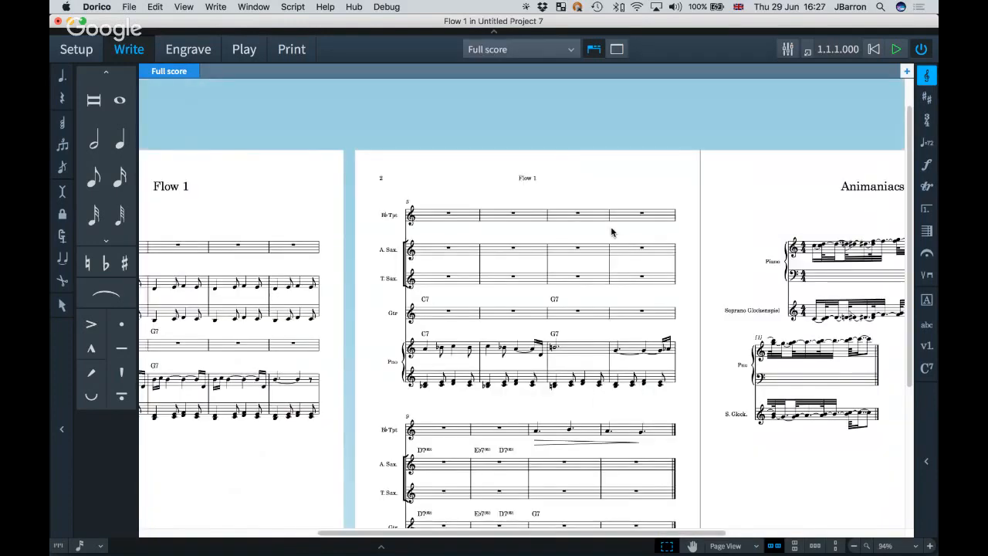
scroll(611, 231, "right", 5)
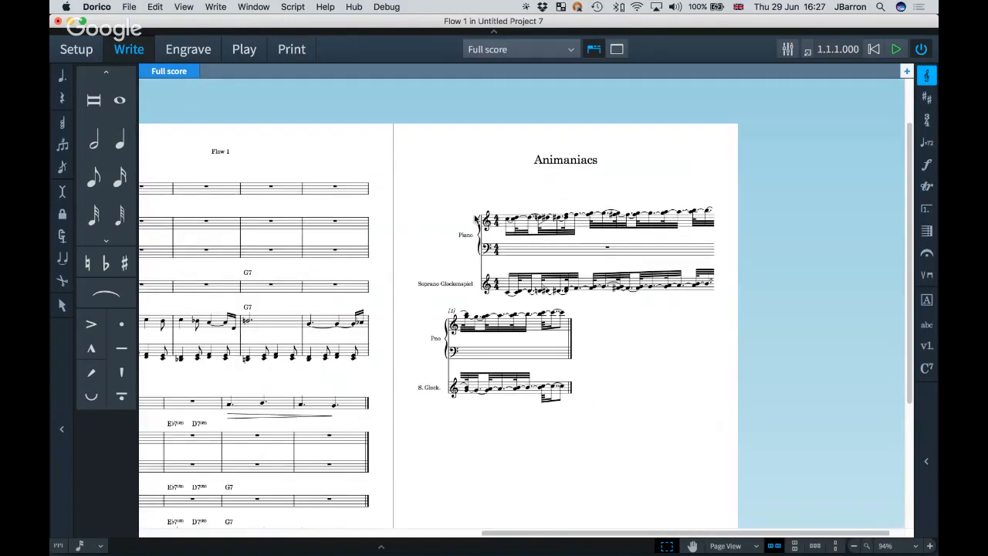
key("super+1")
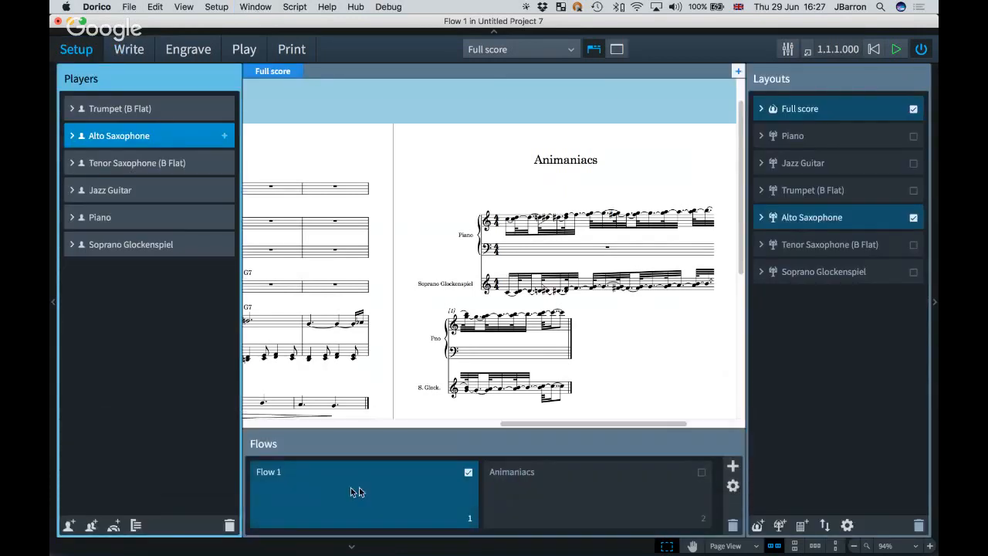
In Setup mode, rename Flow 1 to 'All Blues', then return to the written score.
double_click(289, 480)
type("A")
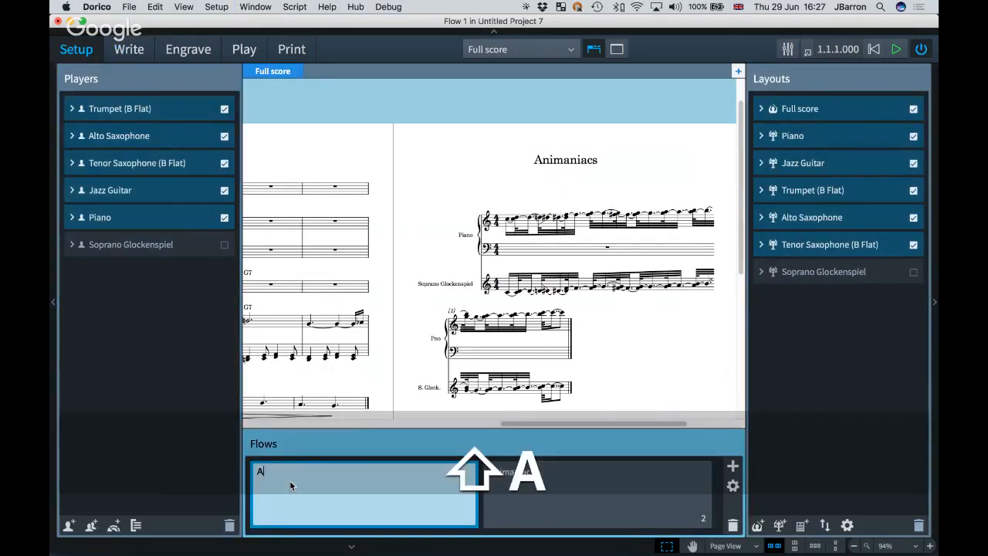
type("ll Blues")
key("Return")
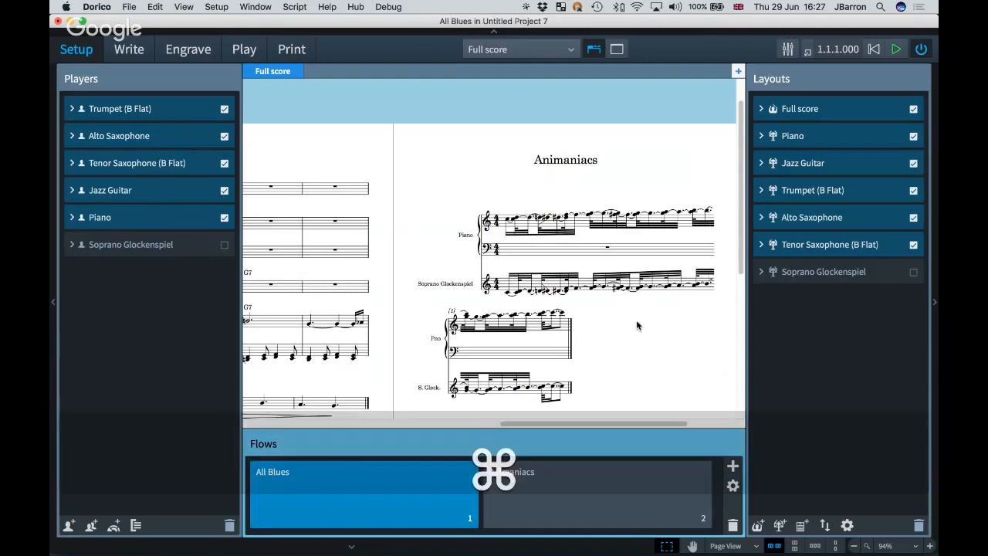
key("super+2")
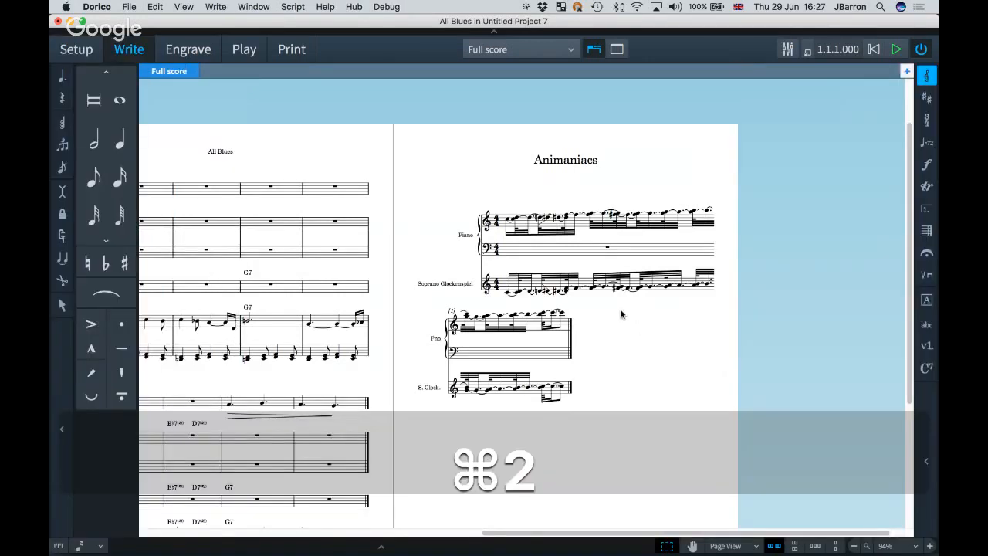
scroll(622, 314, "up", 5)
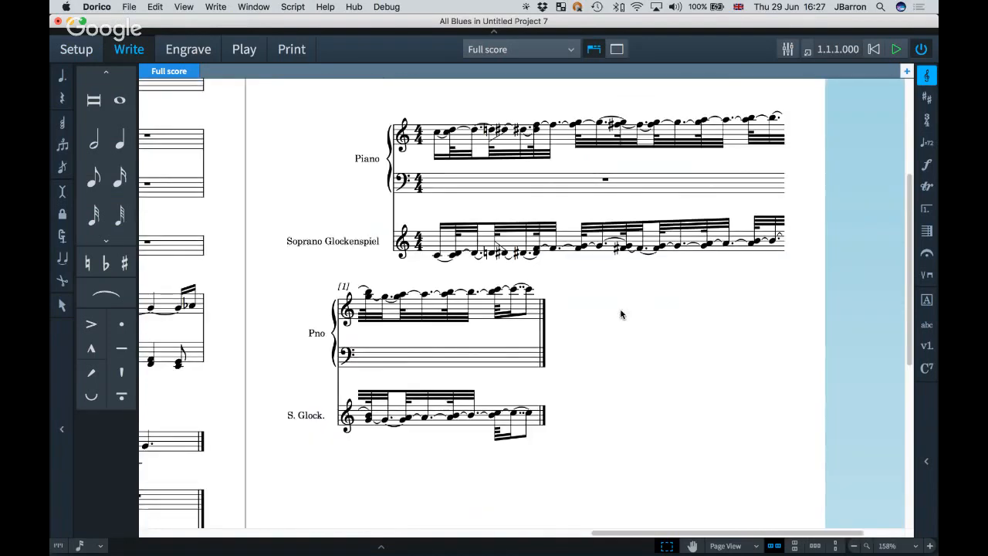
scroll(621, 314, "up", 1)
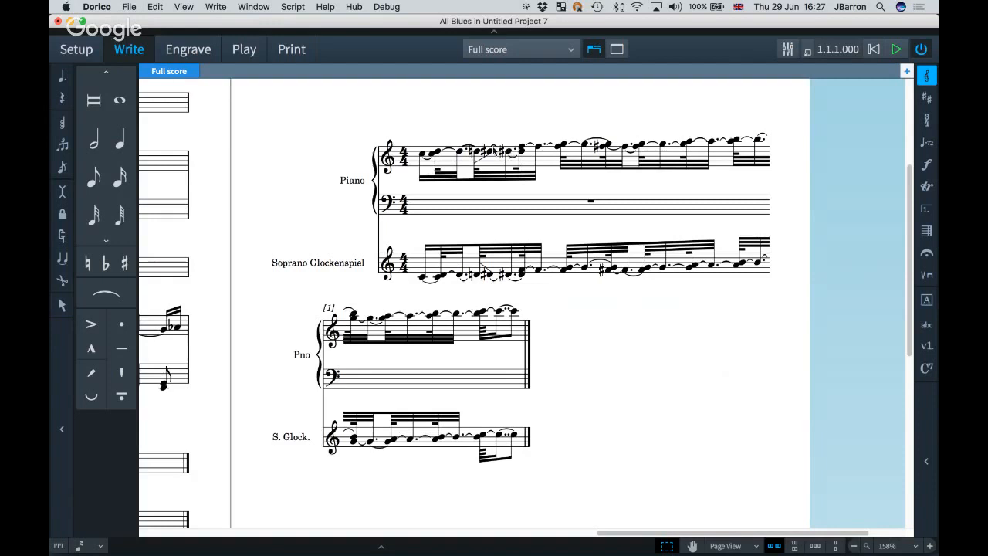
left_click(244, 49)
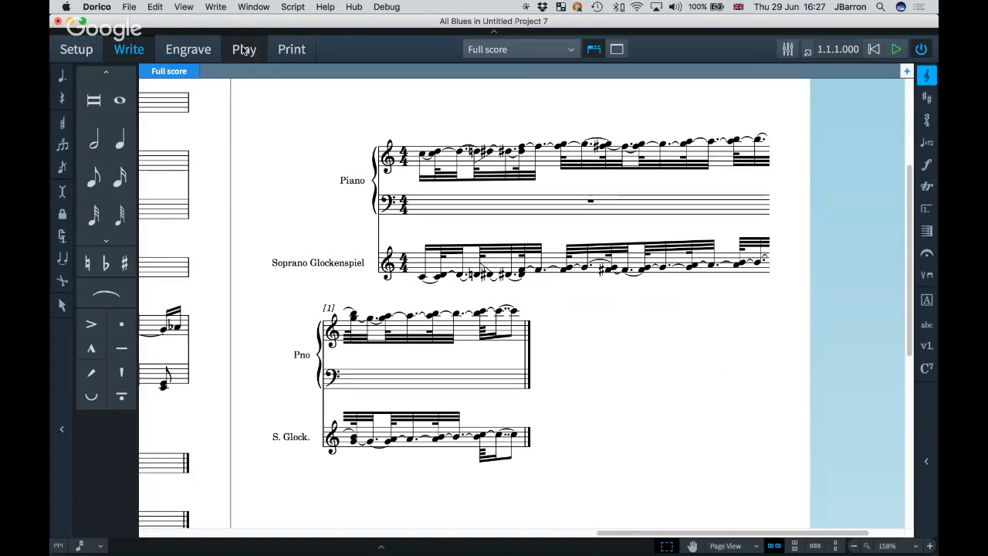
Expand the Soprano Glockenspiel track and display the Animaniacs flow in Play mode.
left_click(89, 169)
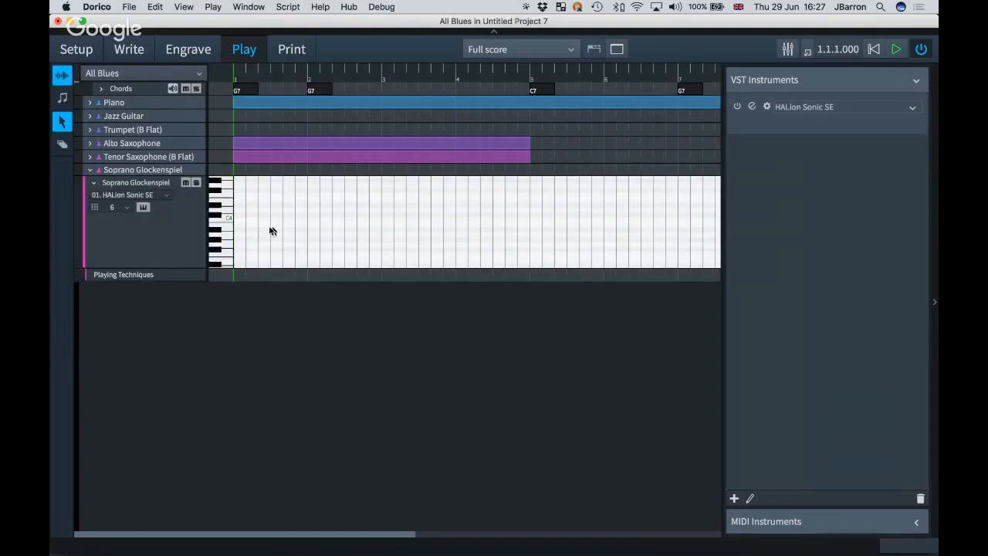
scroll(284, 230, "up", 10)
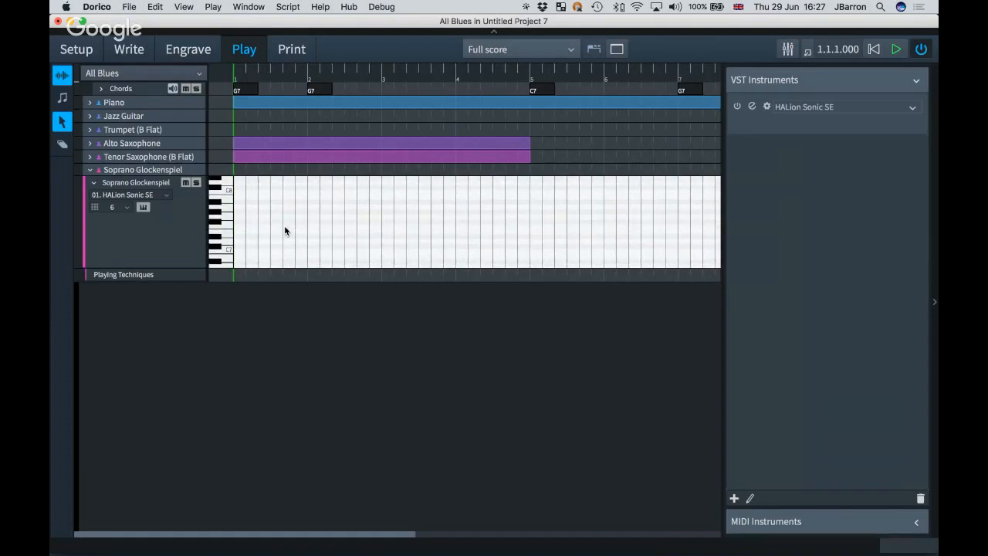
scroll(284, 230, "down", 2)
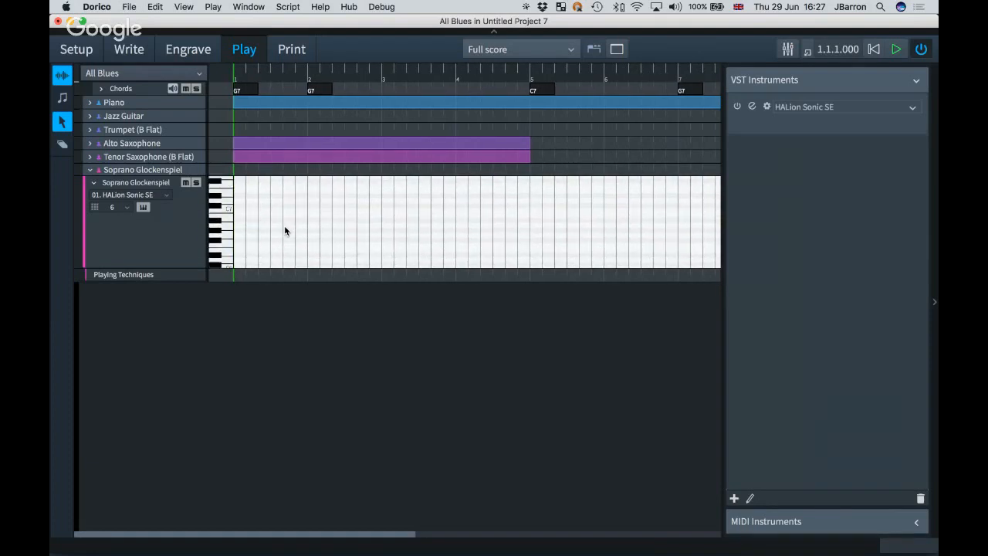
left_click(120, 73)
left_click(108, 108)
scroll(282, 221, "down", 3)
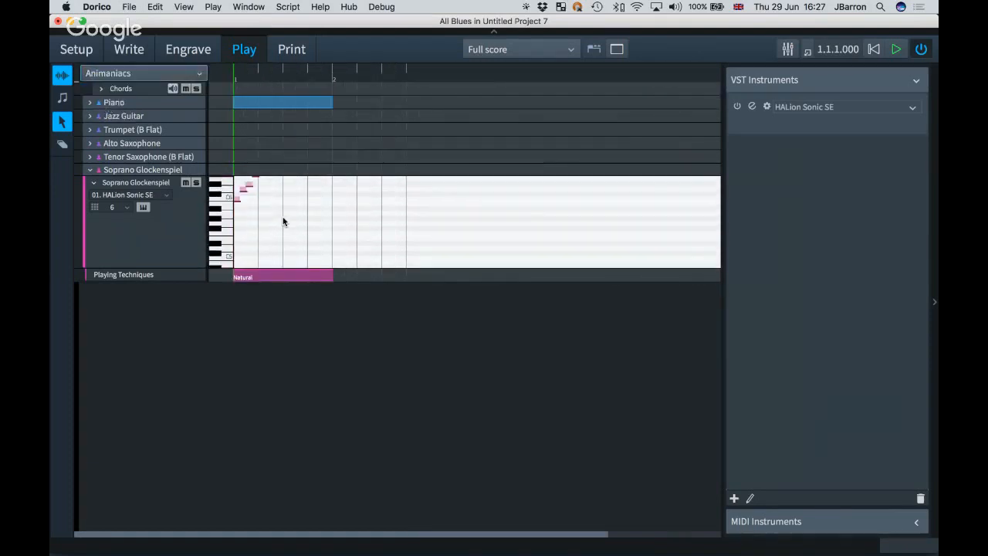
scroll(282, 221, "up", 3)
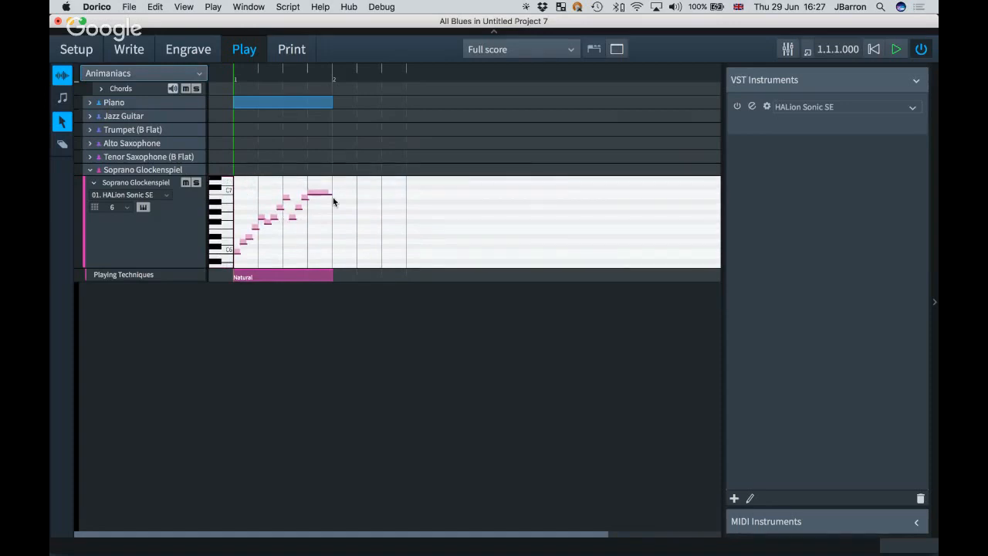
Zoom in and marquee-select the glockenspiel's opening note run, all but the final note.
key("z")
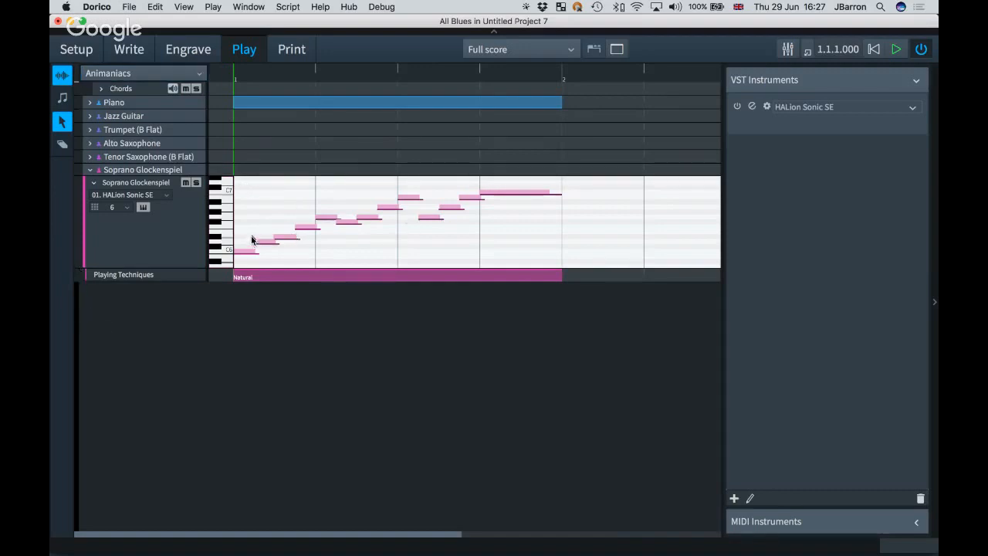
left_click(62, 99)
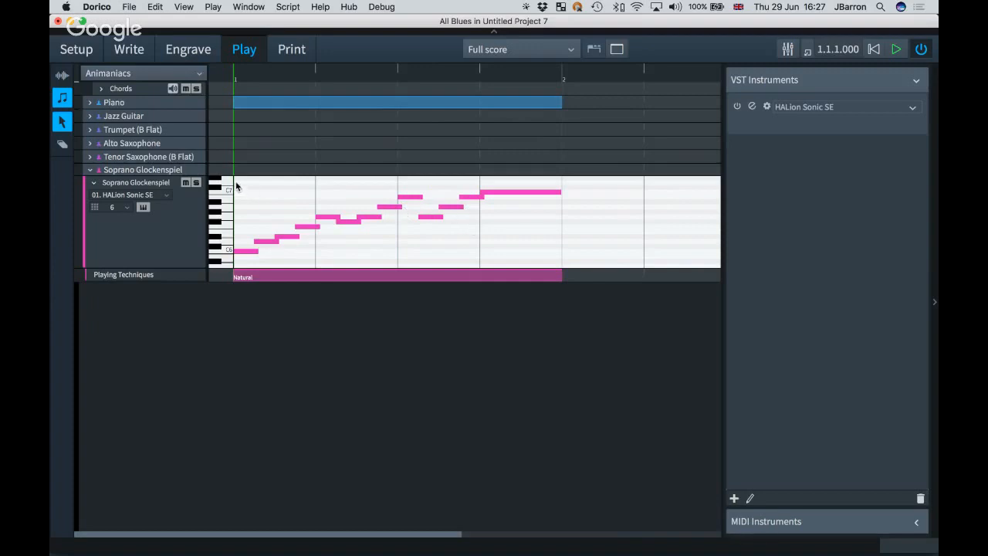
left_click_drag(235, 186, 470, 265)
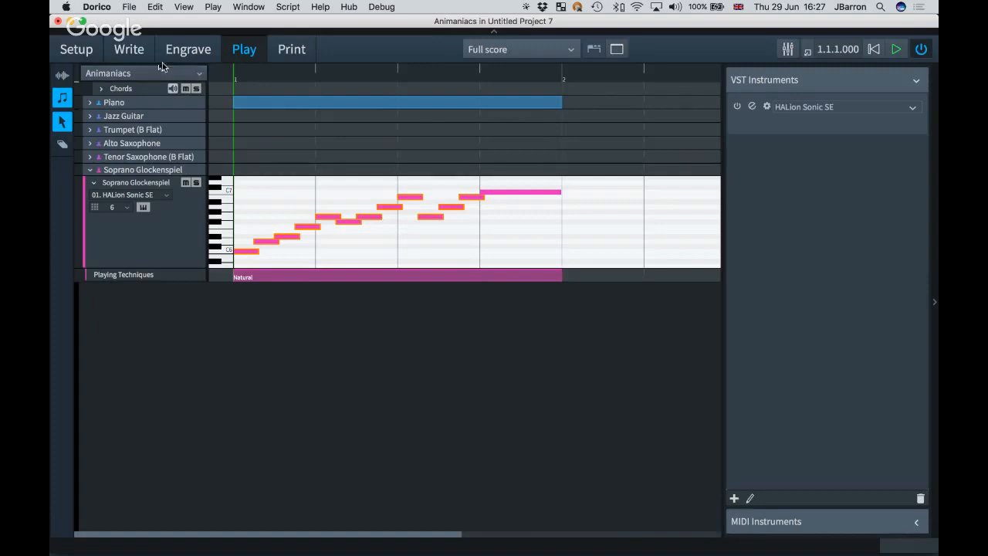
left_click(137, 54)
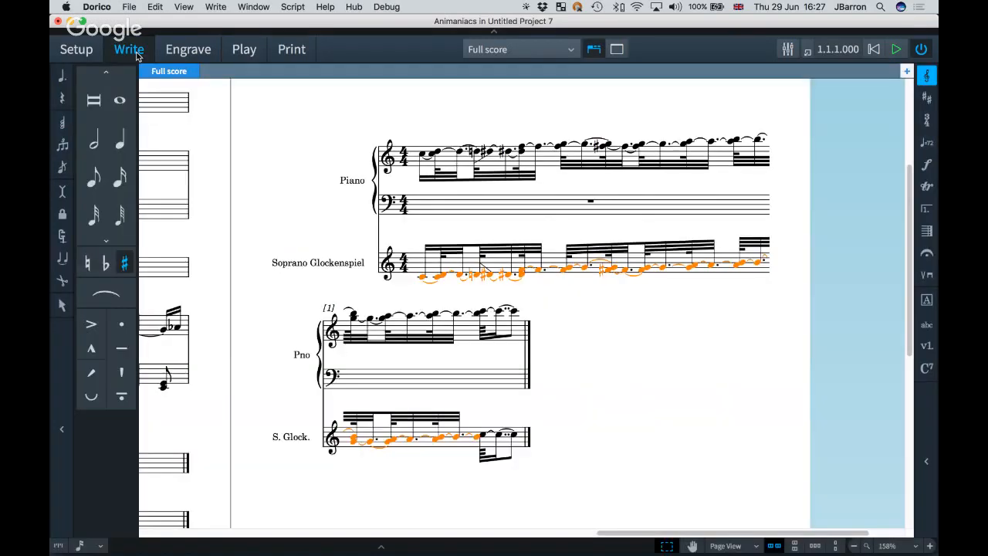
Deselect the glockenspiel notes, zoom to 100%, and scroll back to page 1 of the full score.
left_click(244, 52)
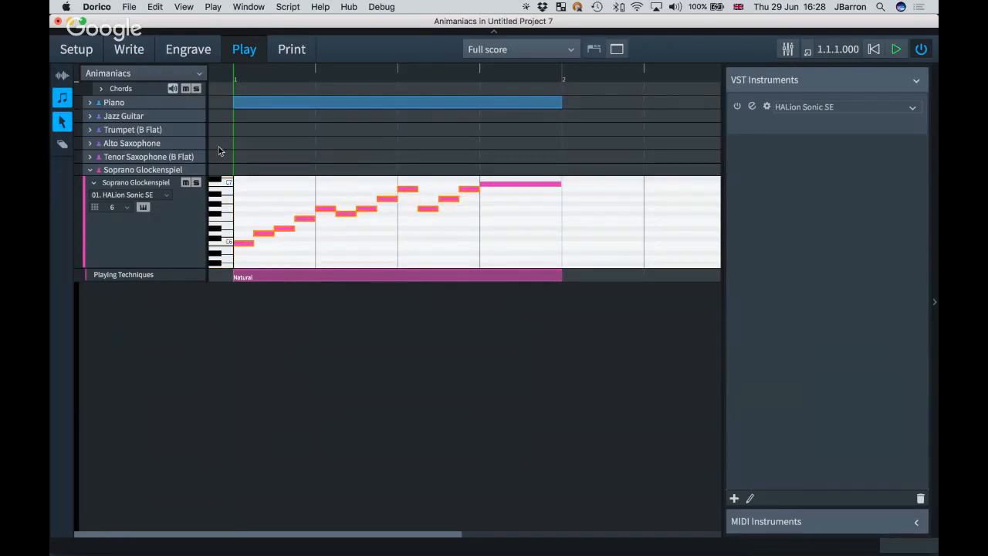
left_click(136, 55)
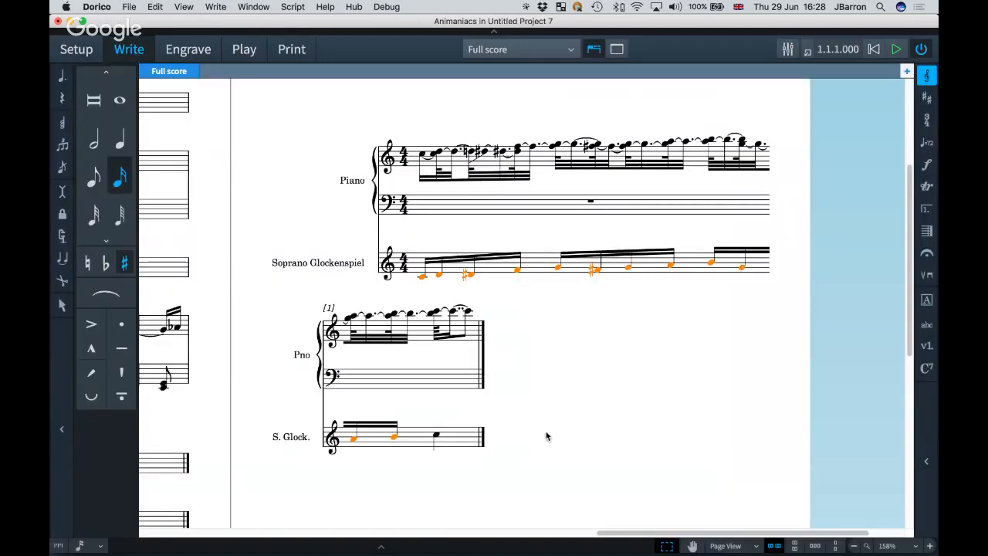
left_click(530, 406)
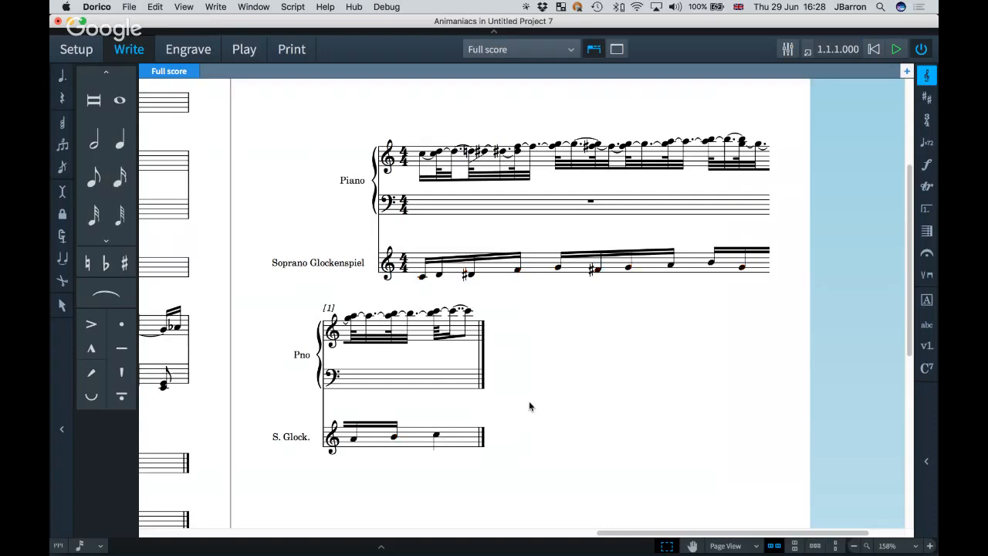
scroll(530, 406, "left", 4)
scroll(529, 406, "up", 1)
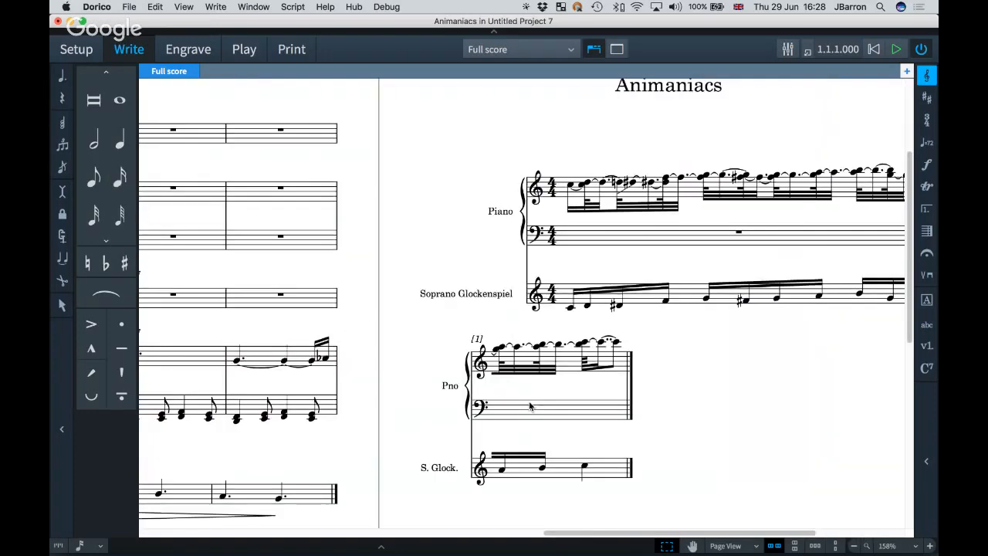
key("x")
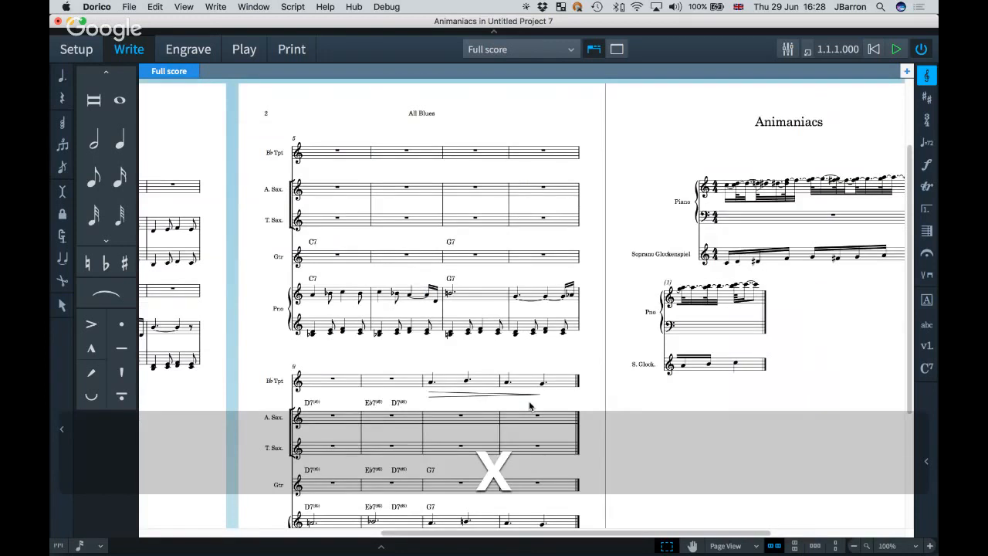
scroll(530, 406, "left", 10)
scroll(530, 406, "up", 1)
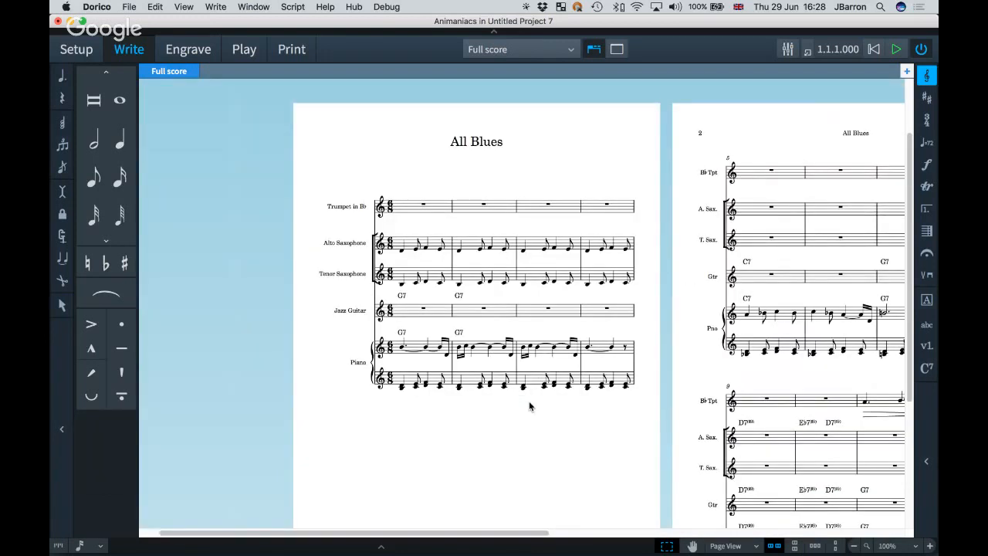
In Engrave mode, insert 1 blank page before page 1 of the full score.
left_click(187, 49)
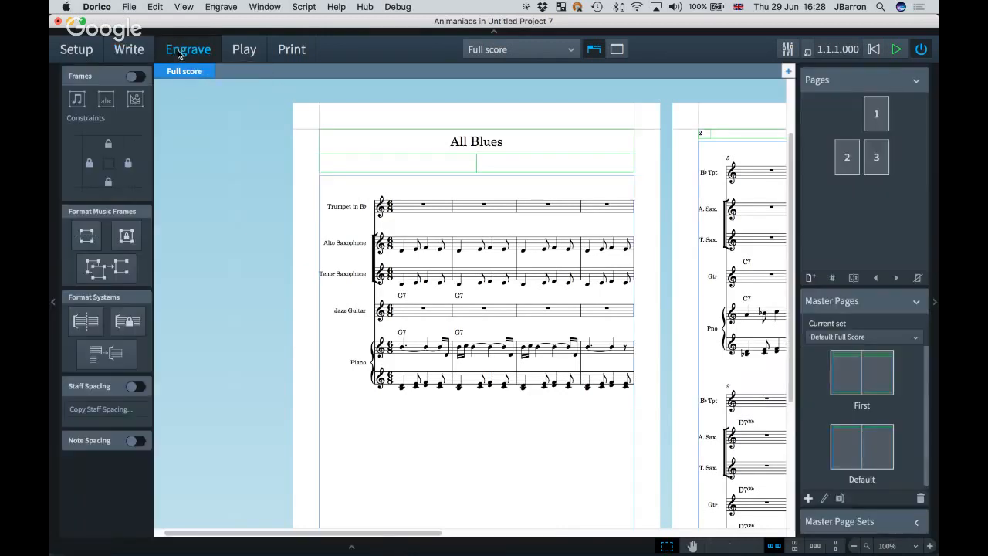
right_click(820, 118)
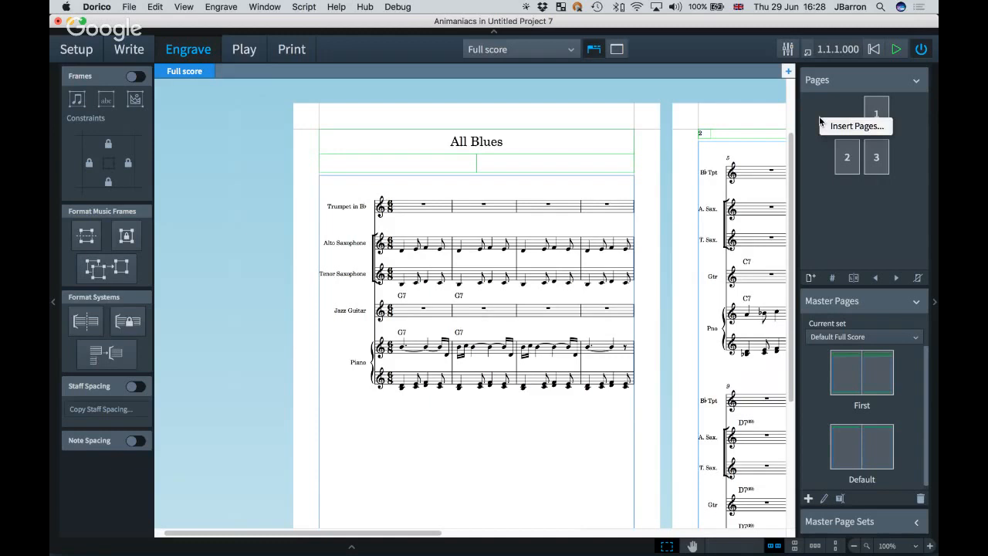
left_click(811, 110)
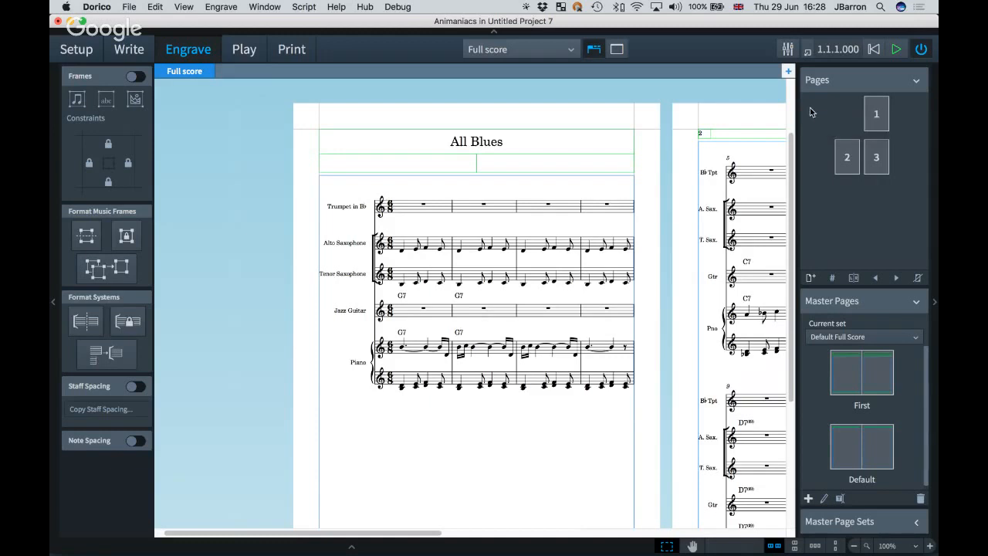
left_click(809, 280)
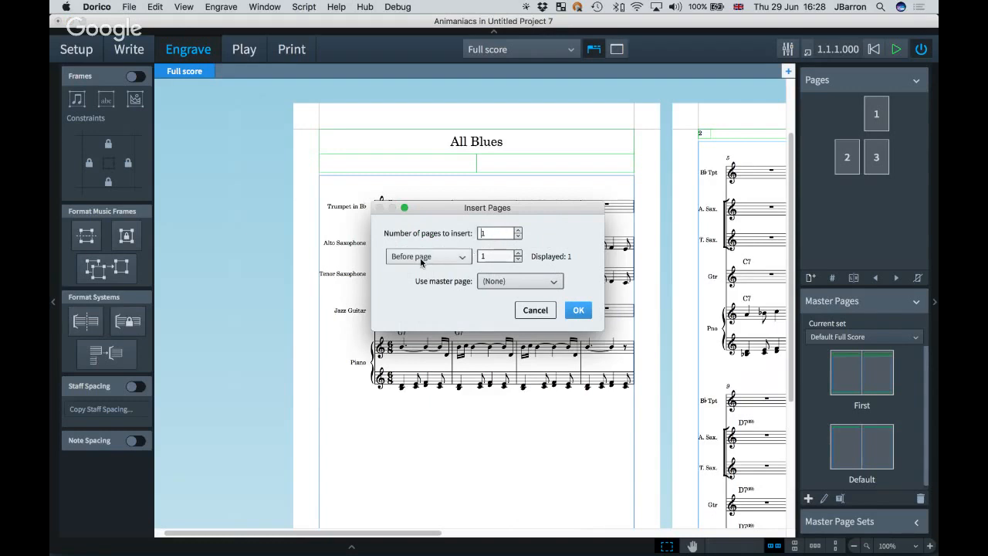
left_click(579, 311)
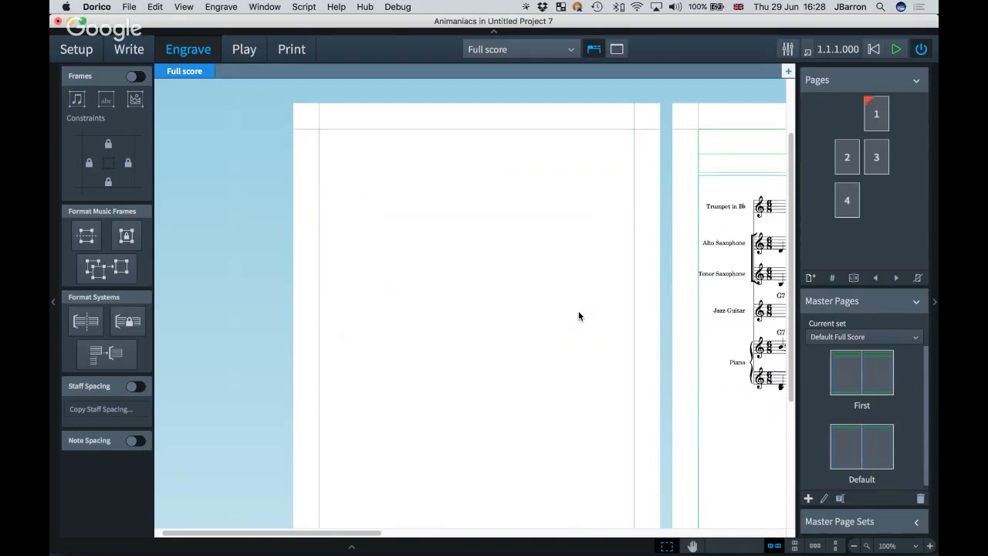
Draw a music frame on the blank page filtered to the All Blues flow's Alto Saxophone, then narrow it.
scroll(579, 313, "down", 1)
scroll(579, 313, "right", 1)
left_click(131, 77)
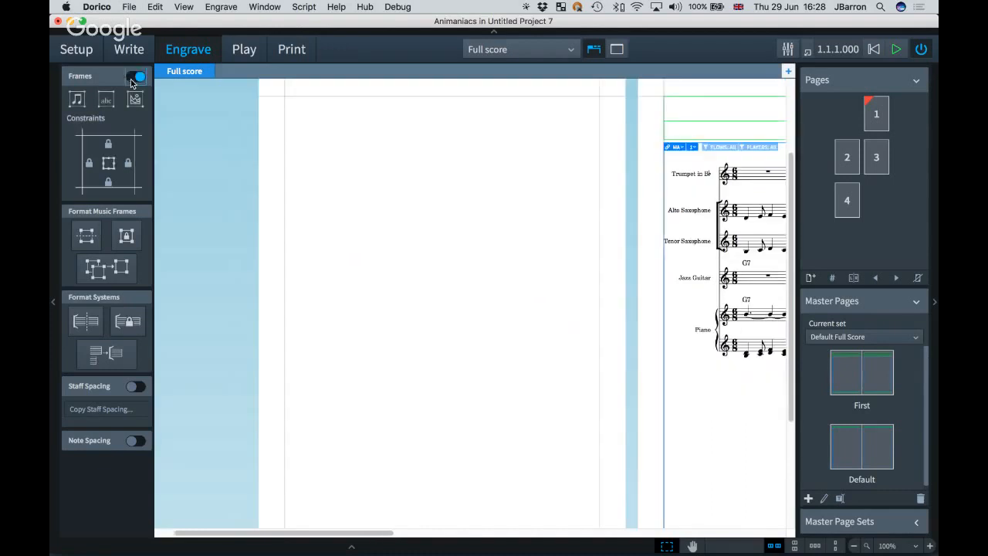
left_click(76, 101)
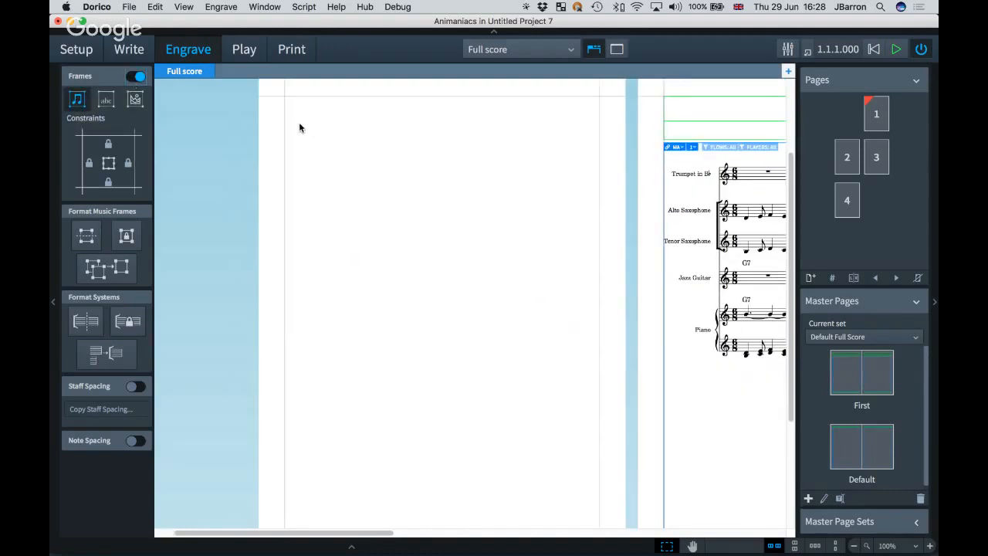
left_click_drag(285, 117, 509, 198)
left_click(407, 121)
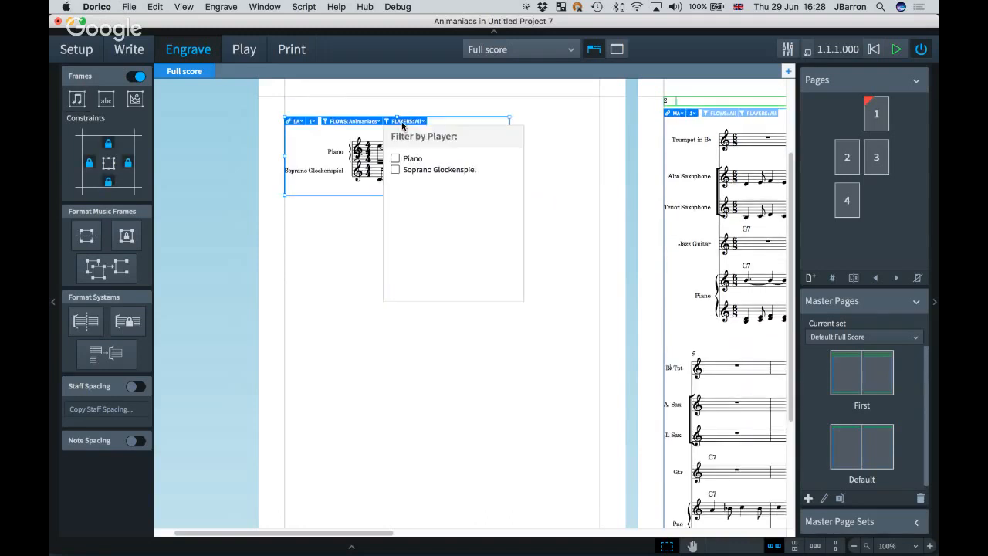
left_click(363, 122)
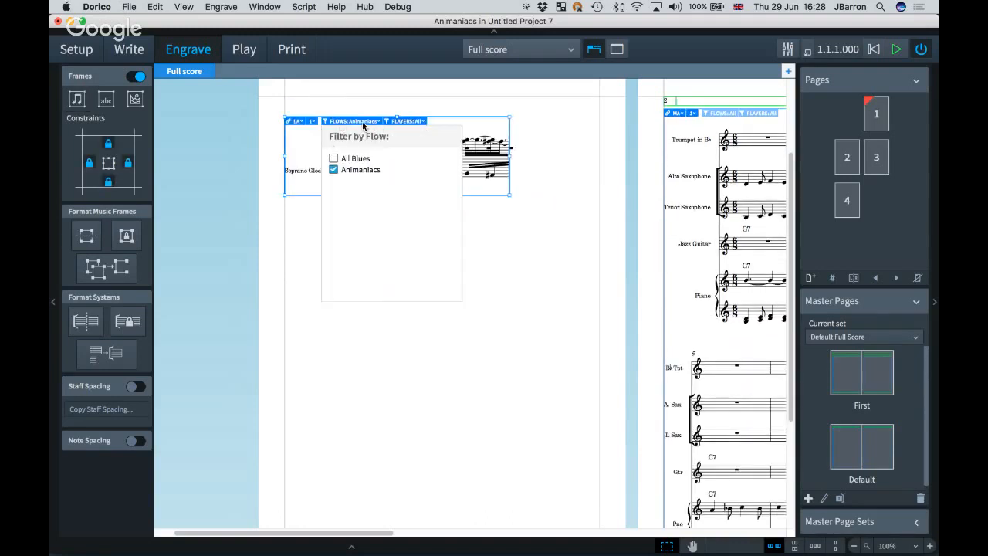
left_click(333, 158)
left_click(334, 169)
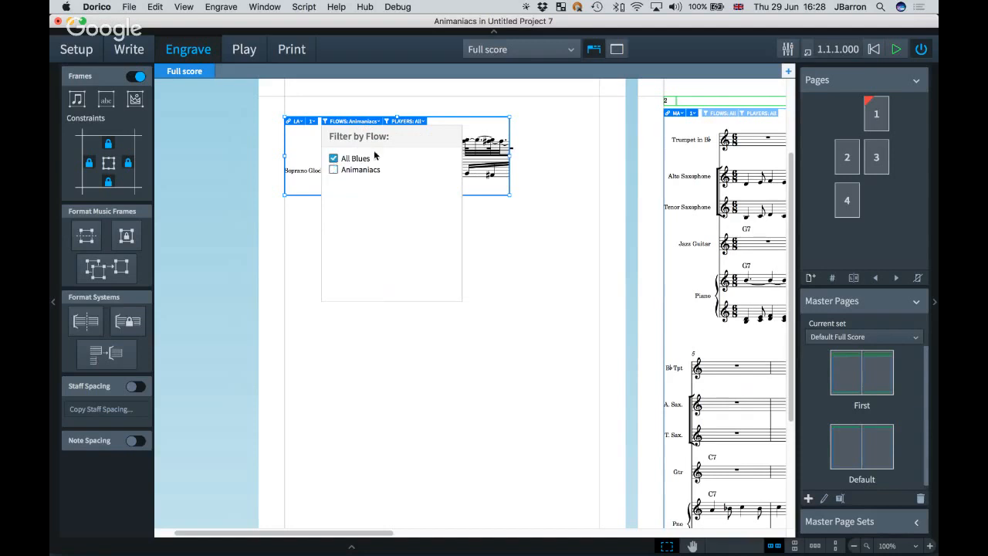
left_click(419, 120)
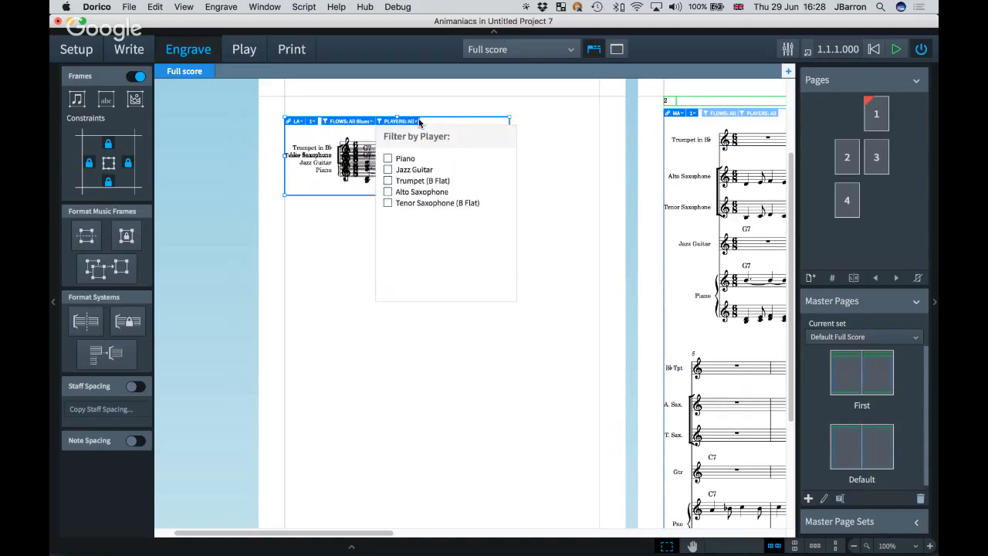
left_click(388, 192)
left_click(348, 240)
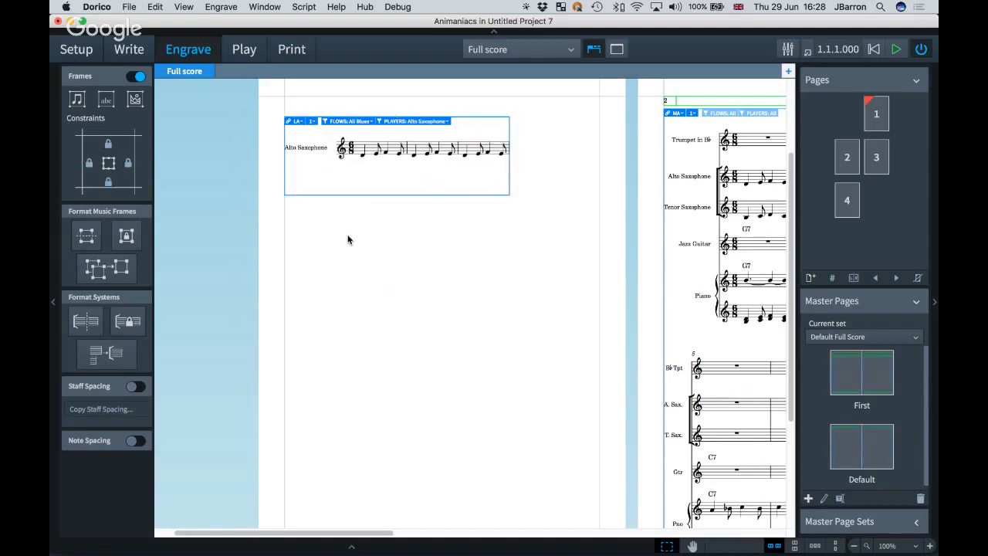
left_click(510, 188)
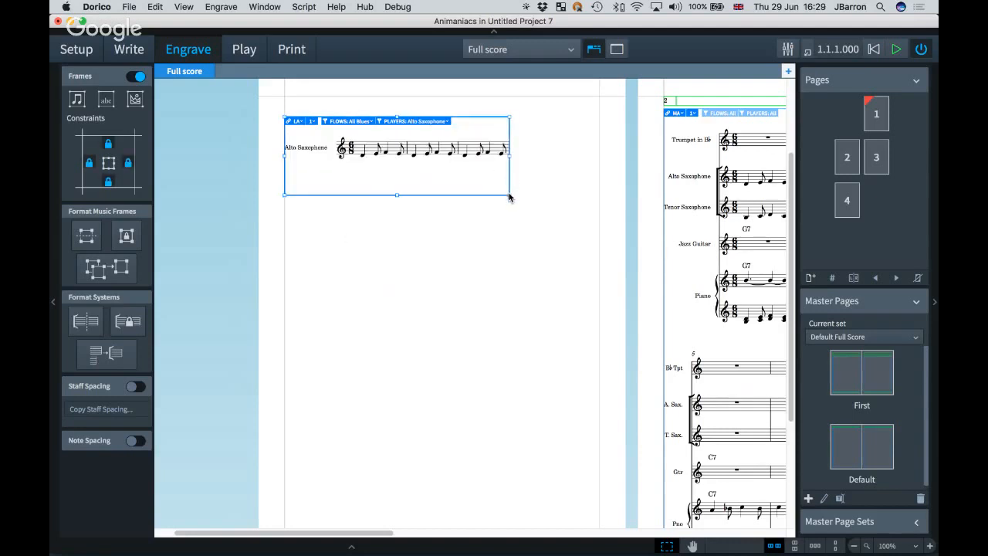
left_click_drag(509, 193, 461, 194)
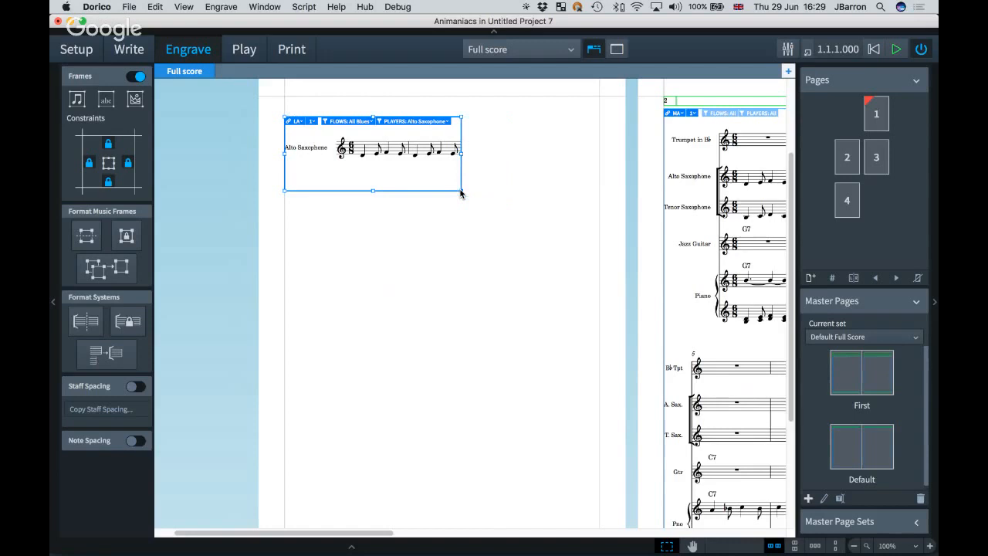
left_click(344, 264)
Draw a second frame below showing only the Soprano Glockenspiel, then widen it.
left_click(78, 101)
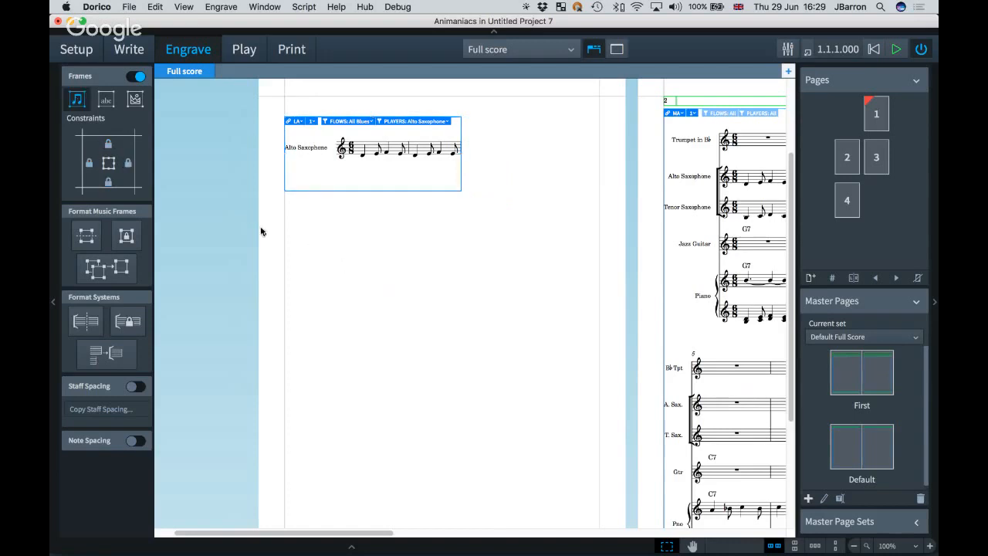
left_click_drag(284, 238, 469, 320)
left_click(403, 243)
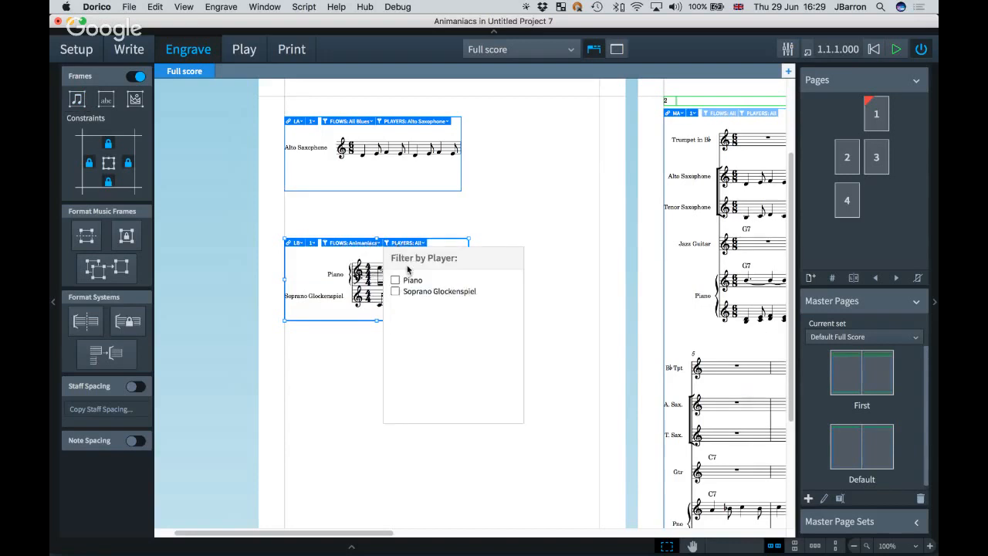
left_click(395, 291)
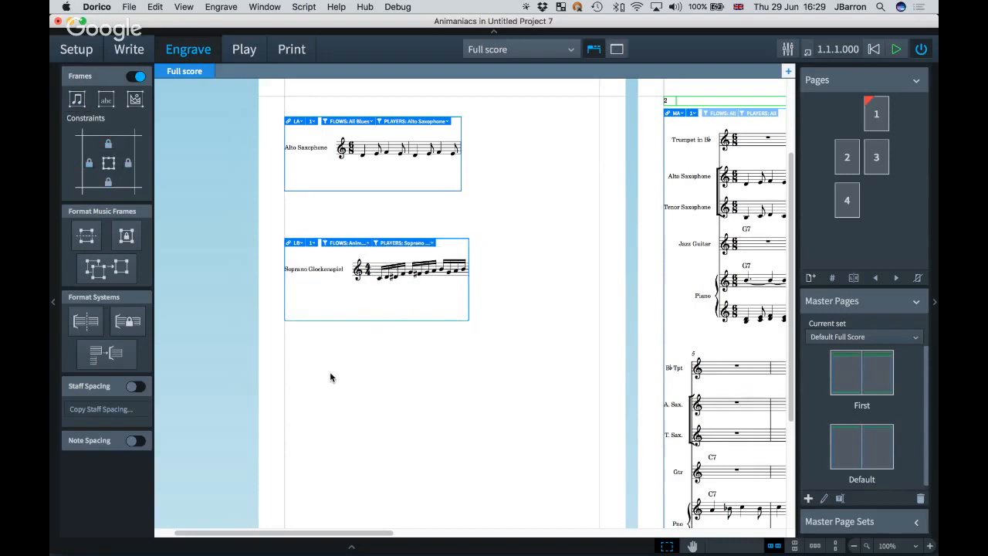
left_click(468, 301)
left_click_drag(469, 320, 499, 322)
left_click(472, 337)
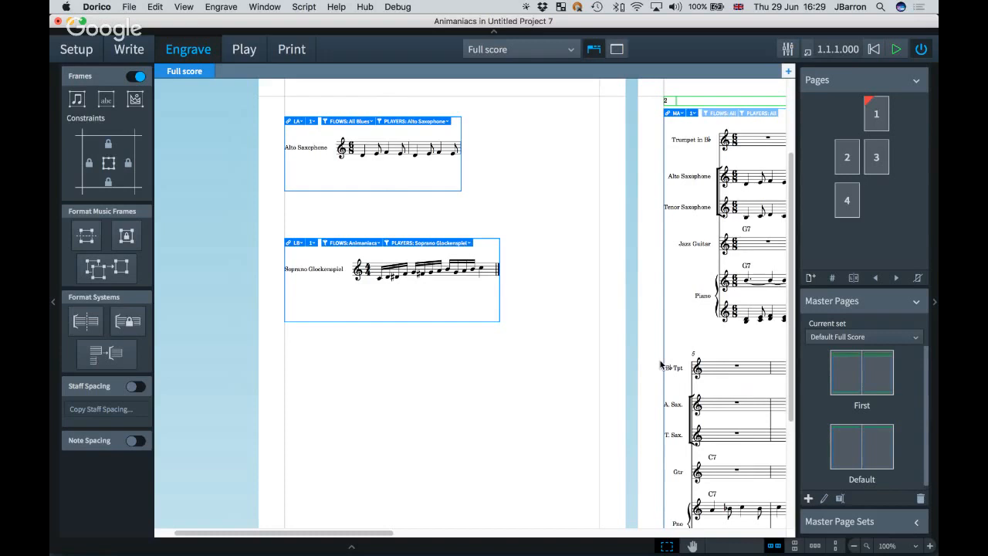
Return to Write mode and select an alto sax note, cancelling a mistaken text entry.
scroll(660, 364, "right", 1)
scroll(660, 364, "right", 10)
scroll(436, 218, "up", 1)
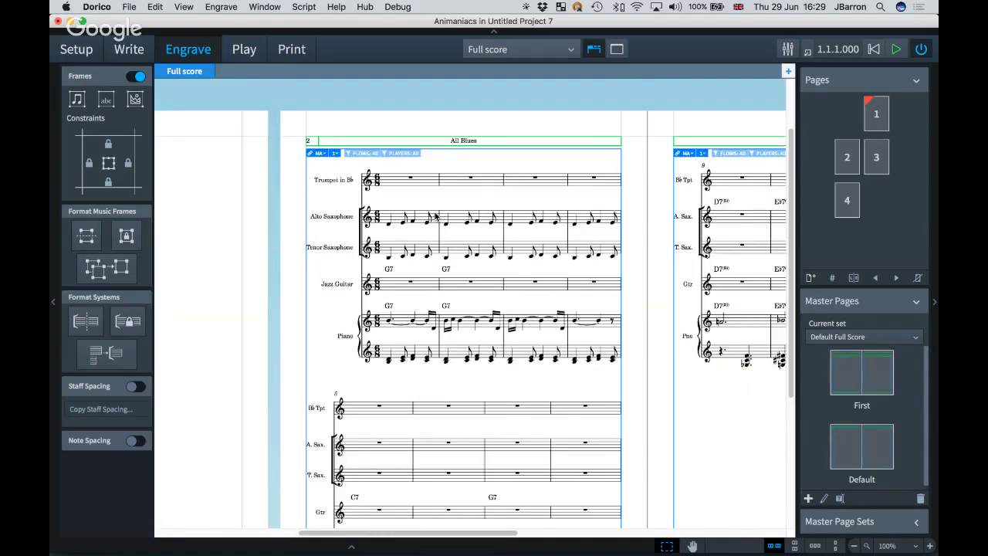
key("super+2")
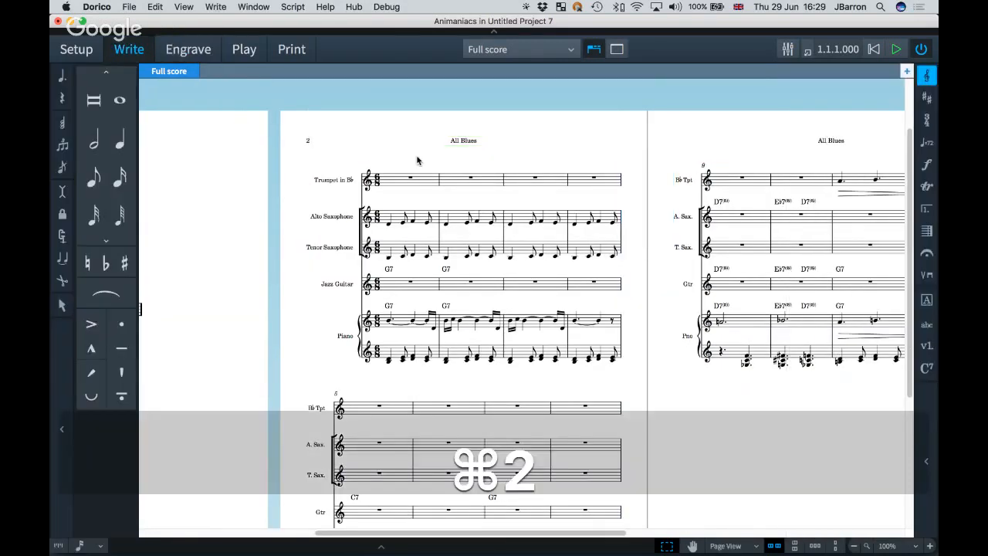
scroll(417, 161, "up", 3)
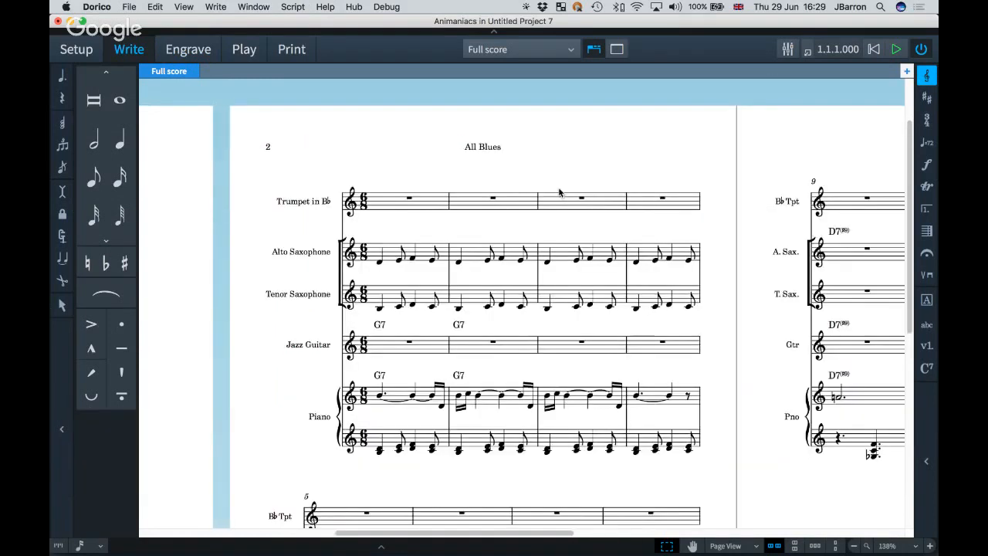
scroll(451, 263, "right", 1)
left_click(449, 261)
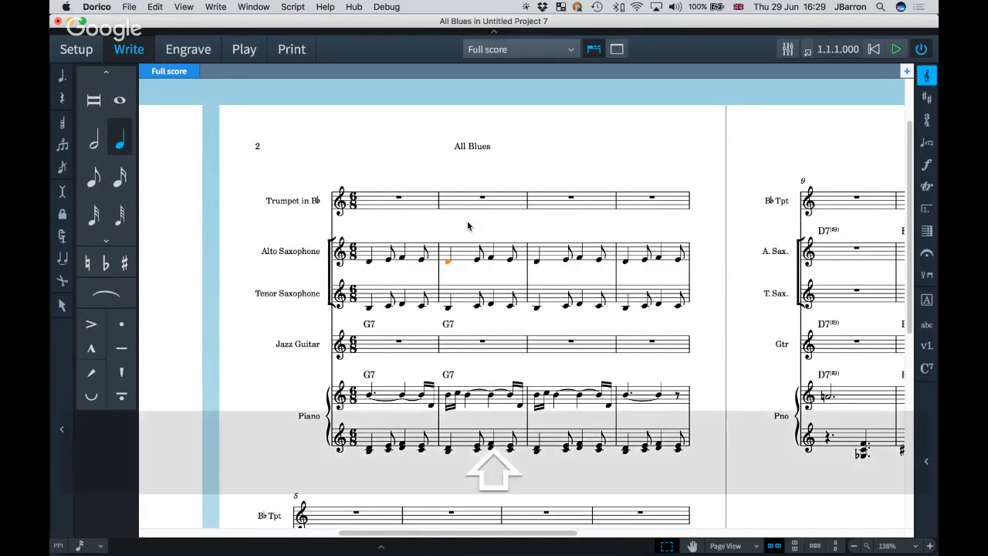
key("shift+x")
key("Escape")
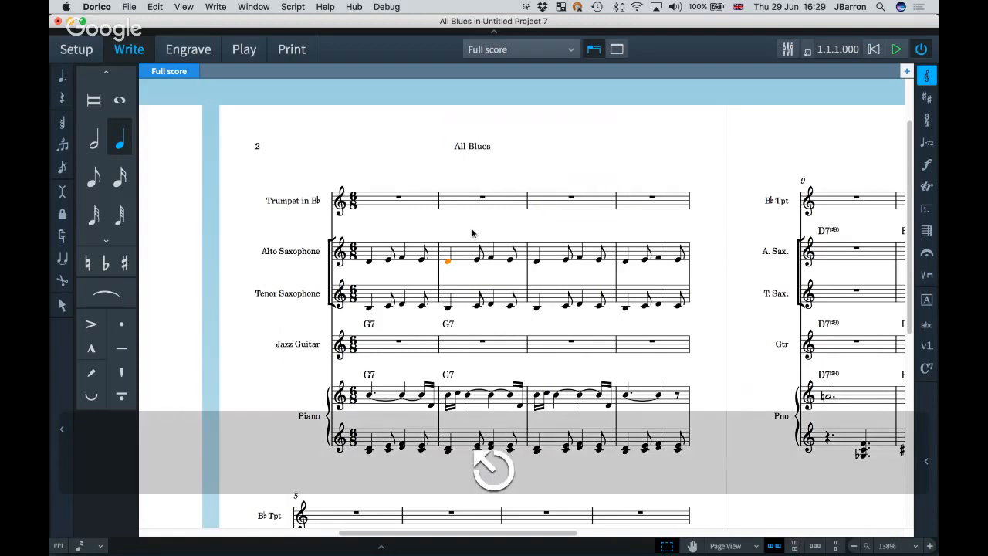
key("Escape")
Add the system text 'System text' at the alto sax note in bar 2.
left_click(448, 264)
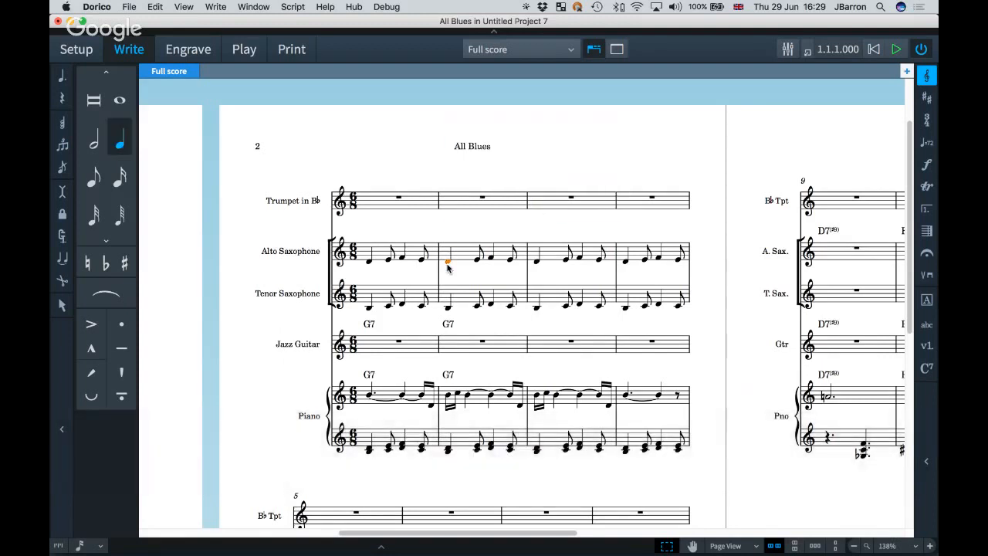
key("alt+shift+x")
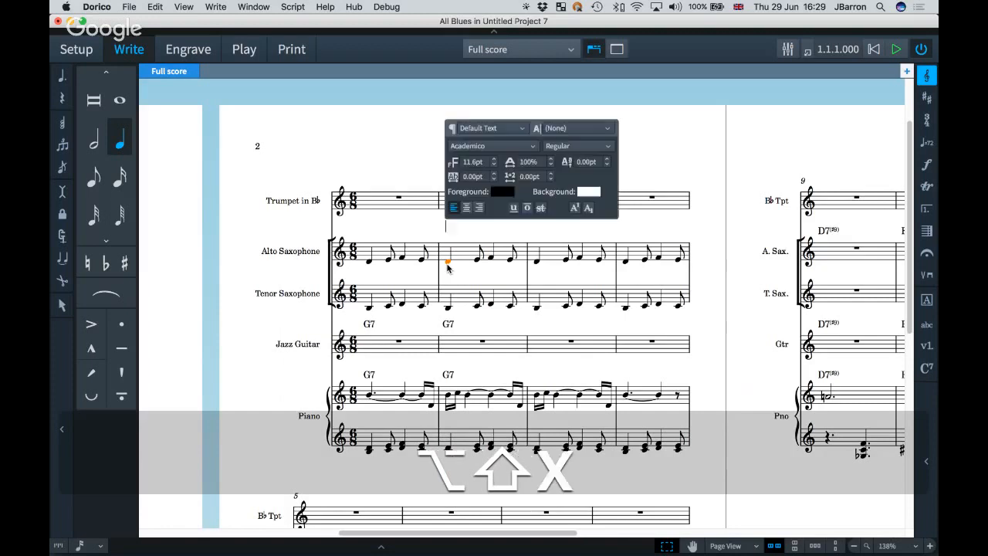
type("S")
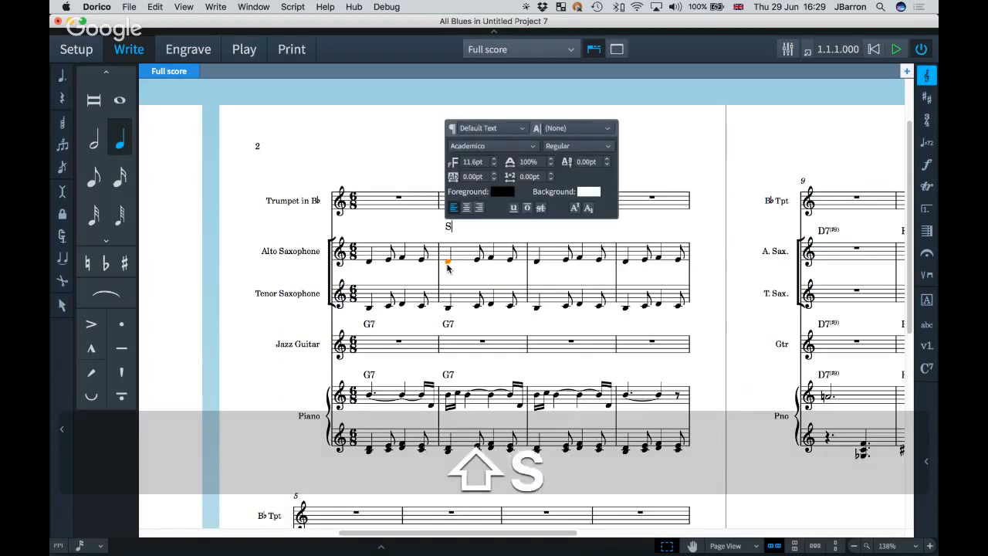
type("ystem text")
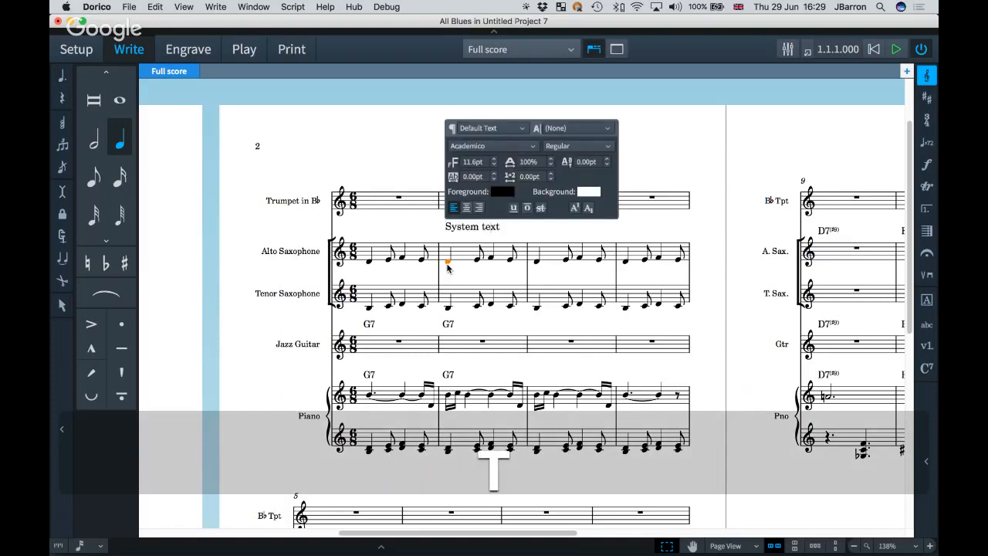
left_click(413, 235)
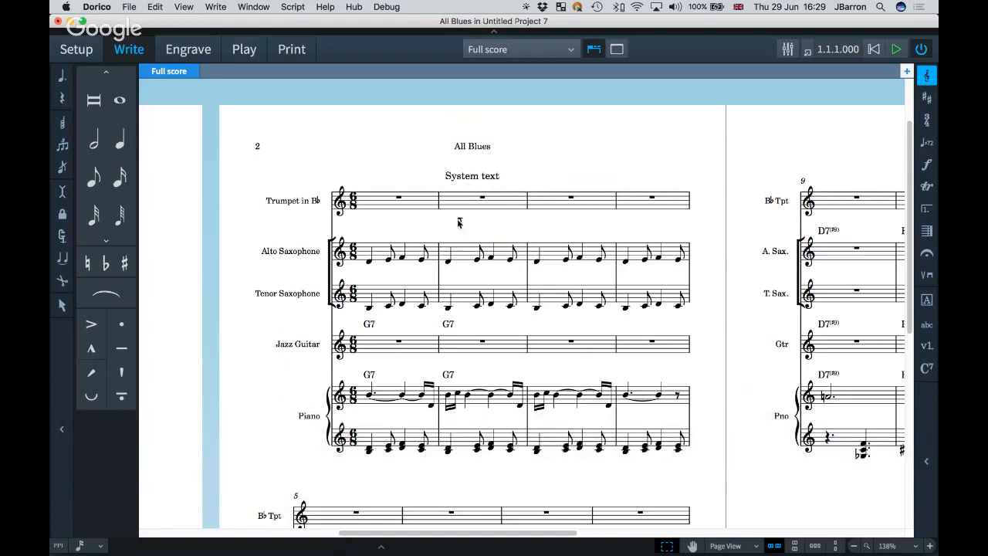
left_click(501, 48)
left_click(498, 138)
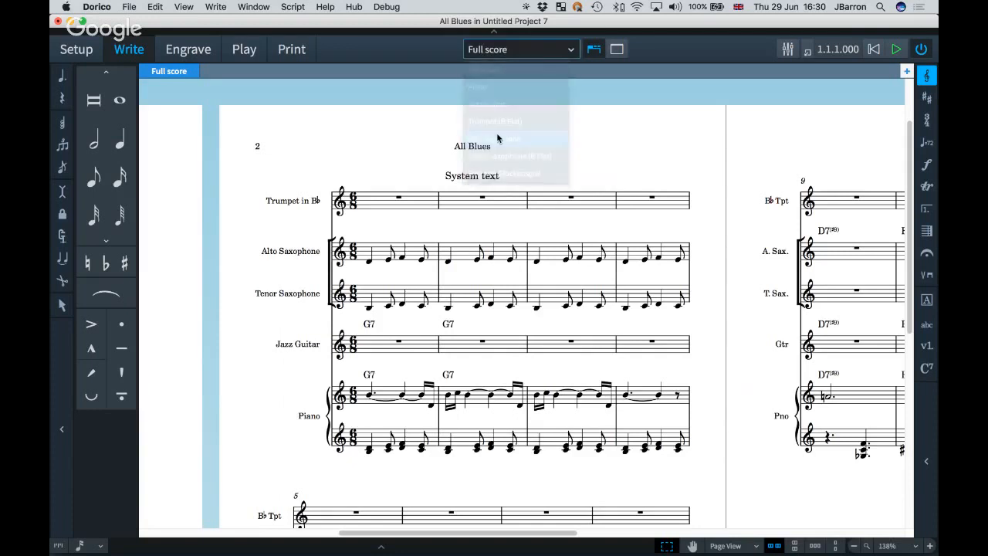
left_click(522, 49)
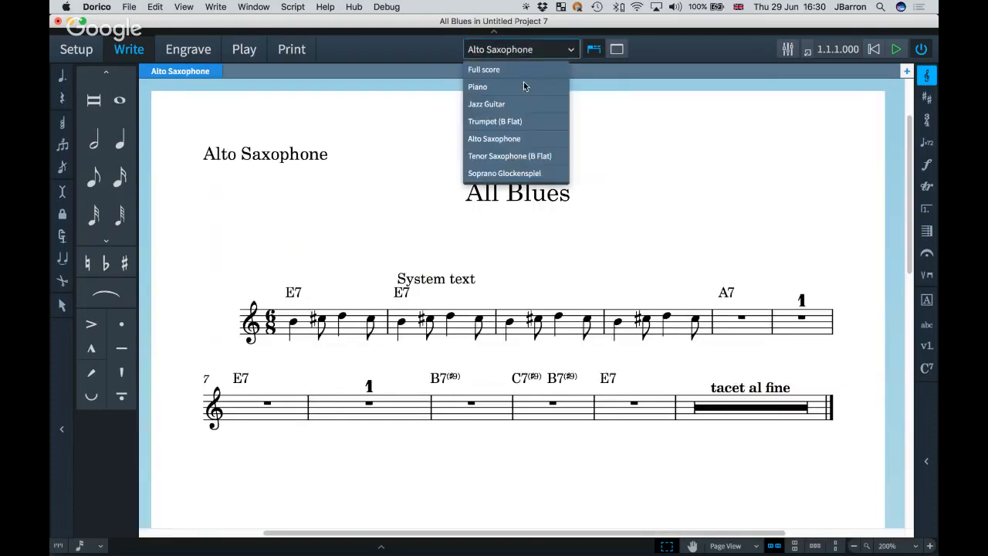
left_click(507, 154)
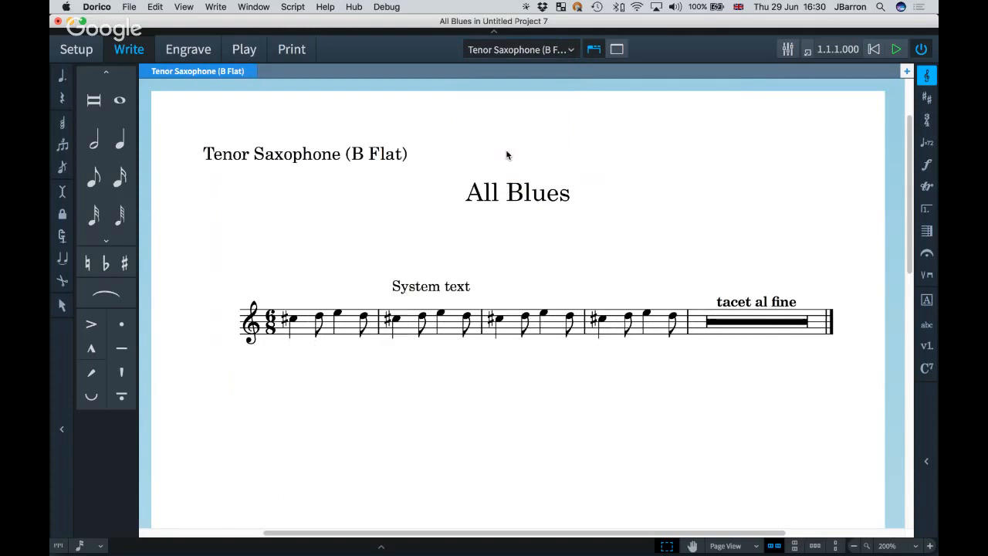
left_click(514, 49)
left_click(503, 71)
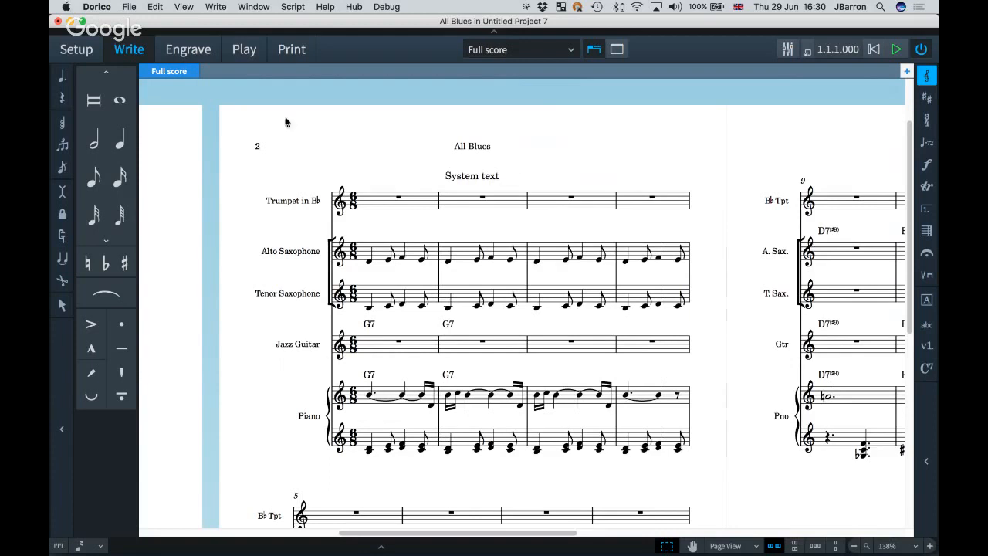
In Engrave mode, draw a text frame beside 'System text' reading 'Boxed text', centred.
key("super+3")
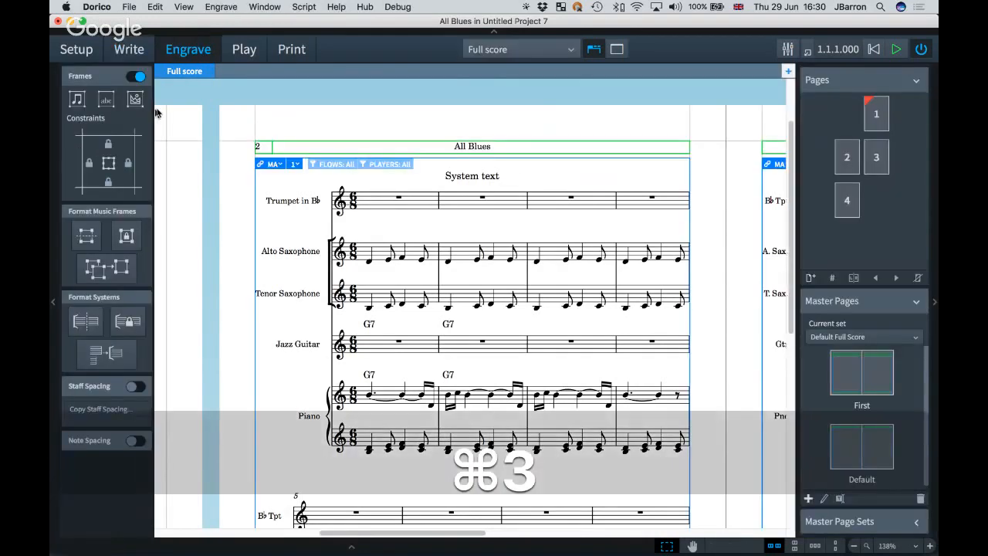
left_click(100, 103)
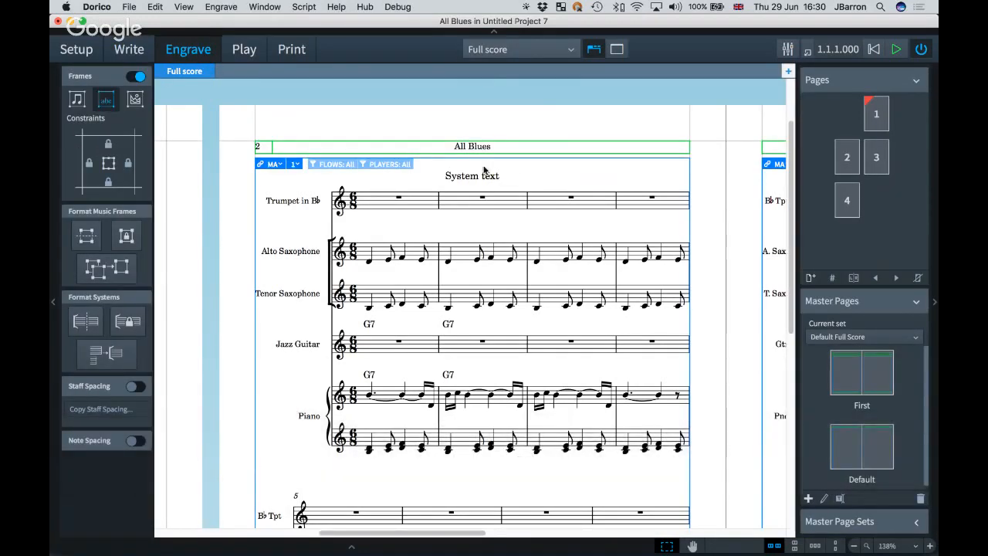
left_click_drag(518, 166, 617, 191)
double_click(541, 176)
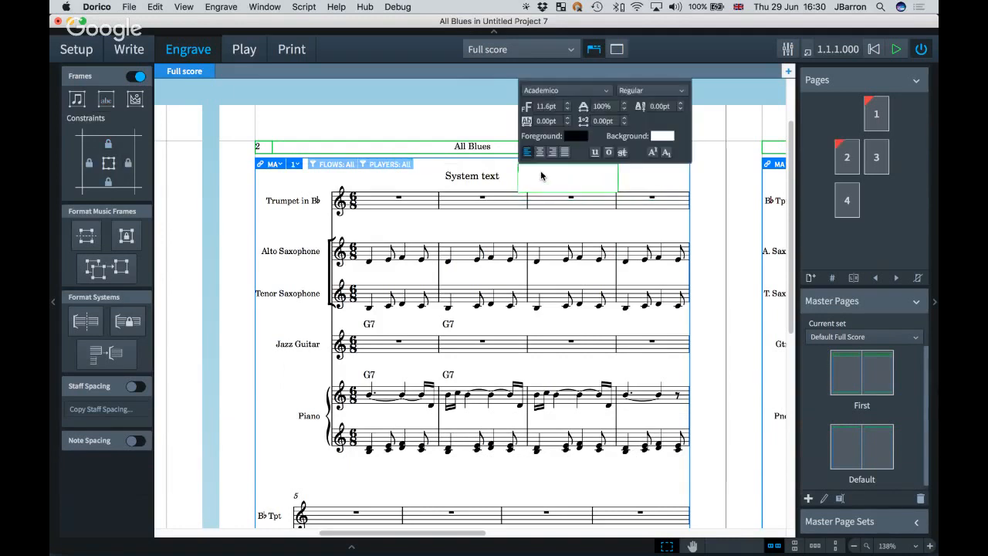
type("Boxed text")
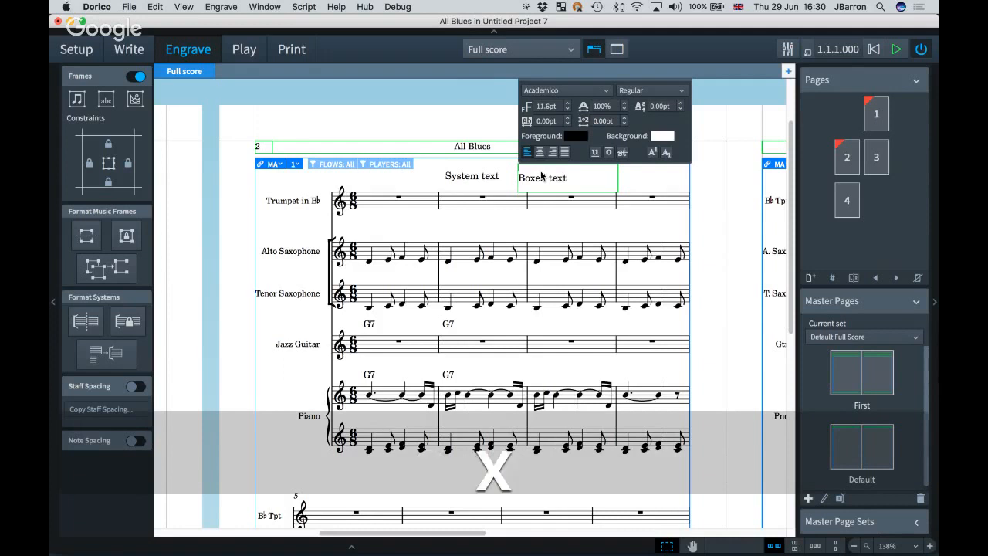
left_click(540, 152)
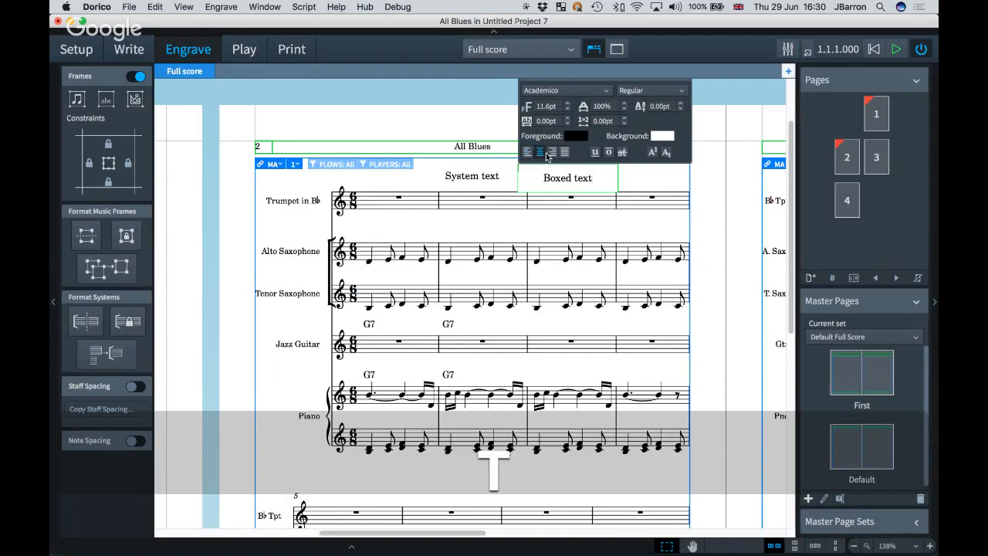
left_click(511, 173)
Turn on Show border for the 'Boxed text' frame and shrink it from its bottom edge.
left_click(518, 177)
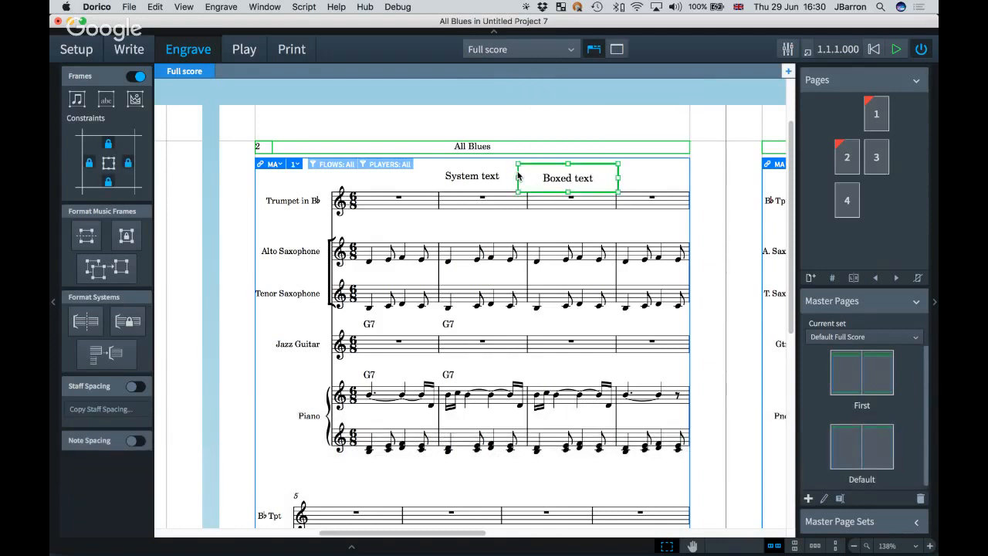
key("super+8")
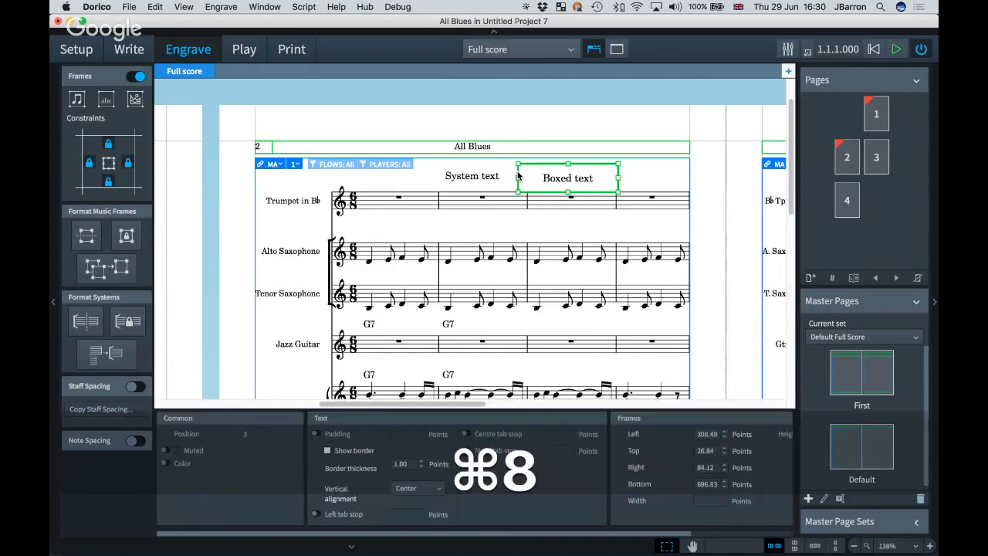
left_click(327, 451)
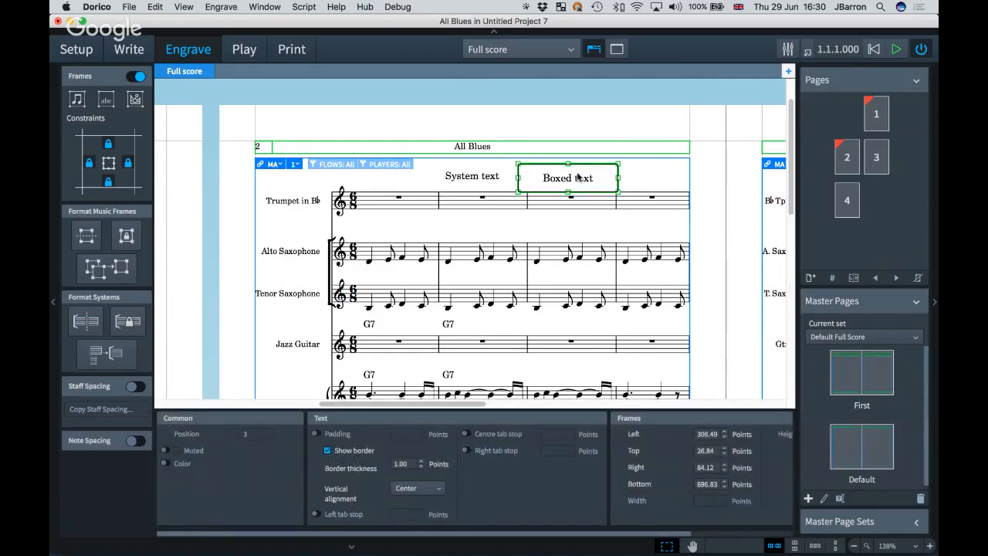
left_click_drag(569, 191, 604, 175)
key("Escape")
Go back to Write mode, scroll to the score's boxed text, and hide the Properties panel.
key("super+2")
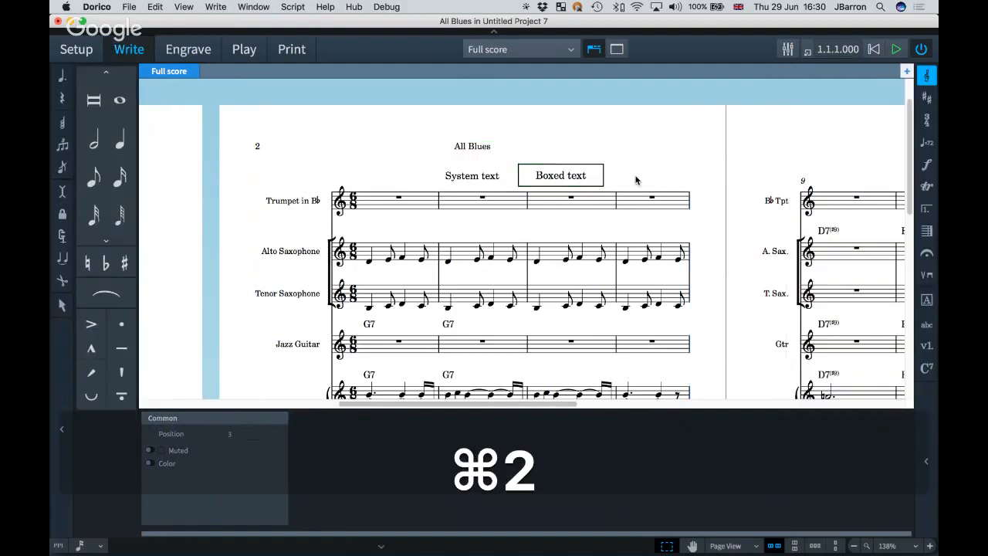
scroll(618, 184, "up", 3)
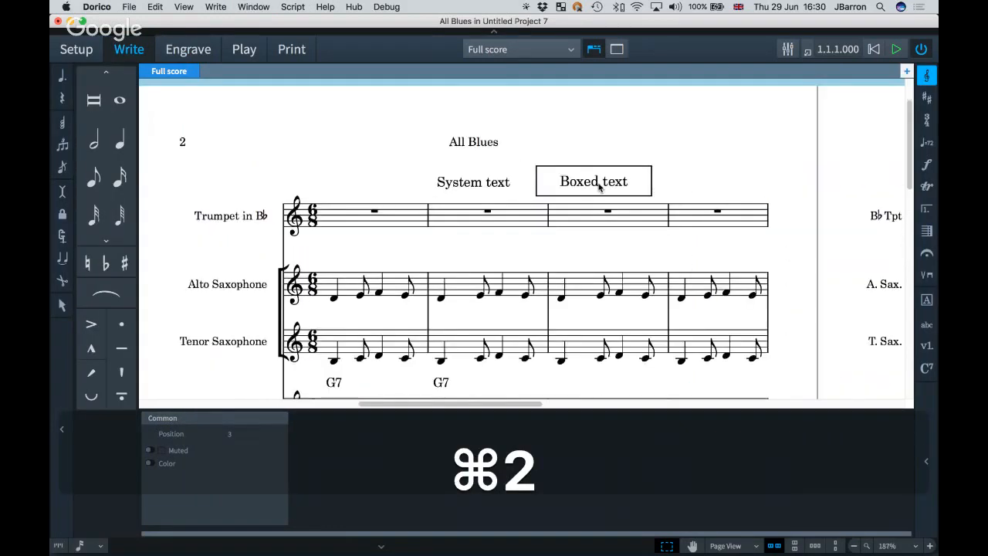
scroll(586, 193, "right", 1)
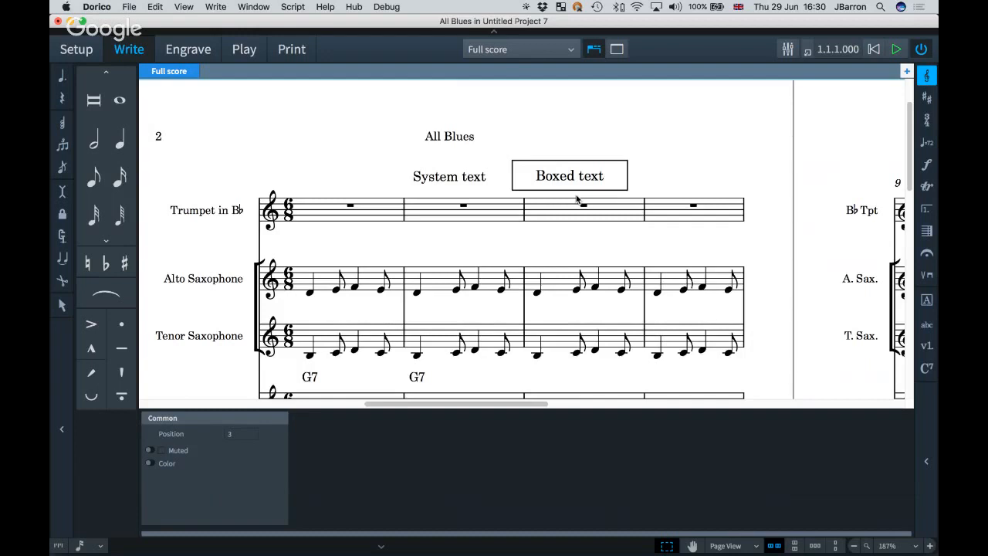
key("super+8")
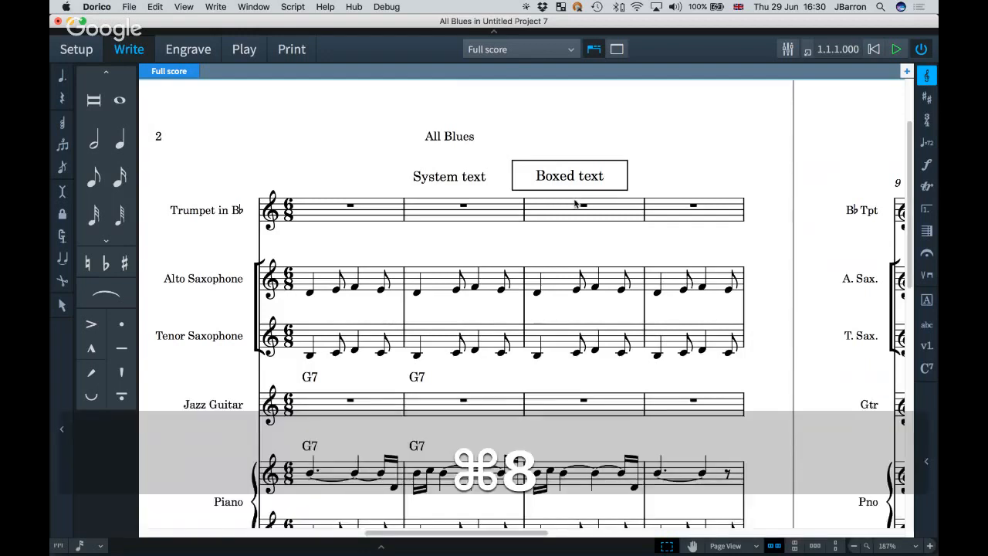